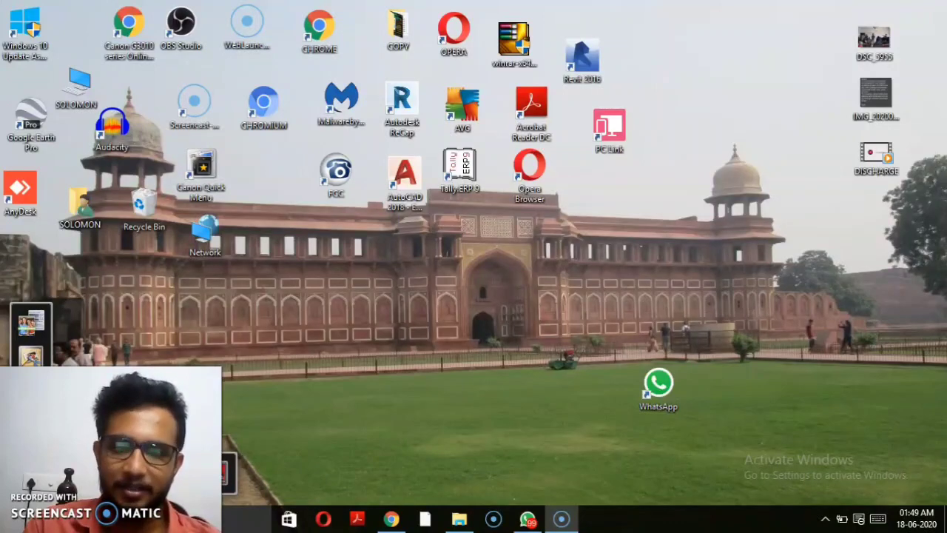
Step: Launch Chrome and search for 'google classroom'
left_click(389, 519)
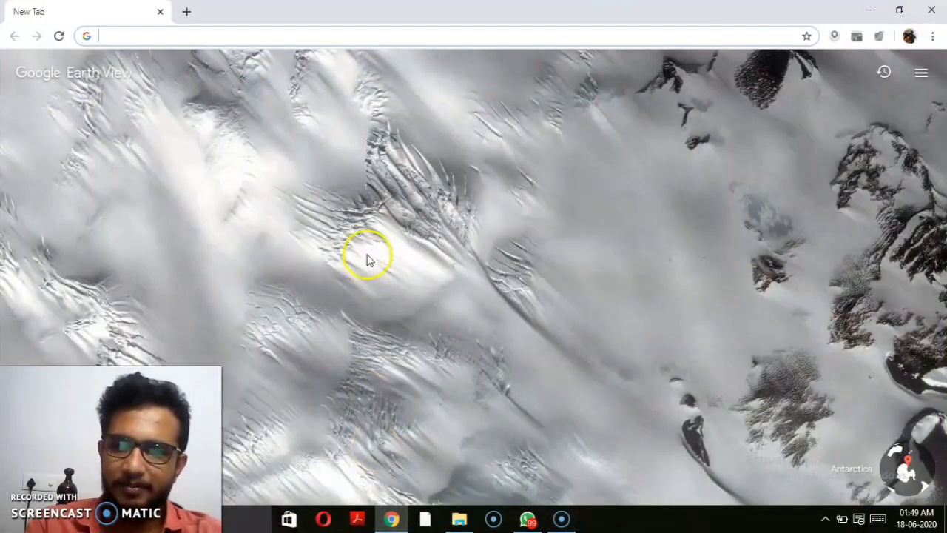
left_click(325, 37)
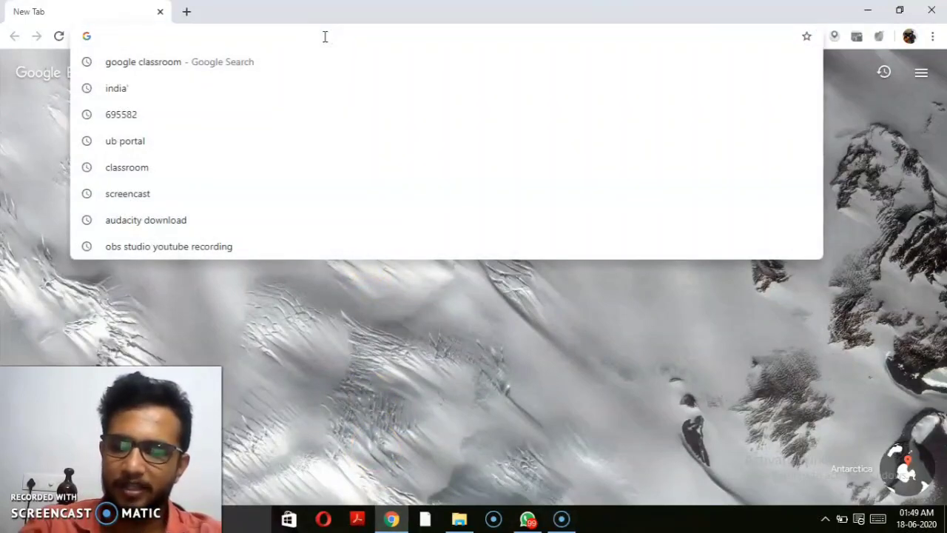
type("GOOGLE")
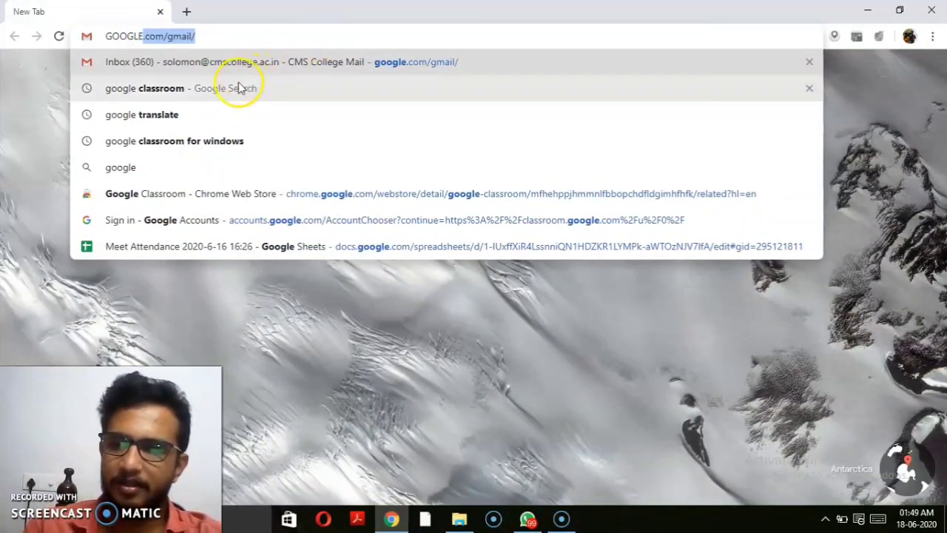
left_click(238, 88)
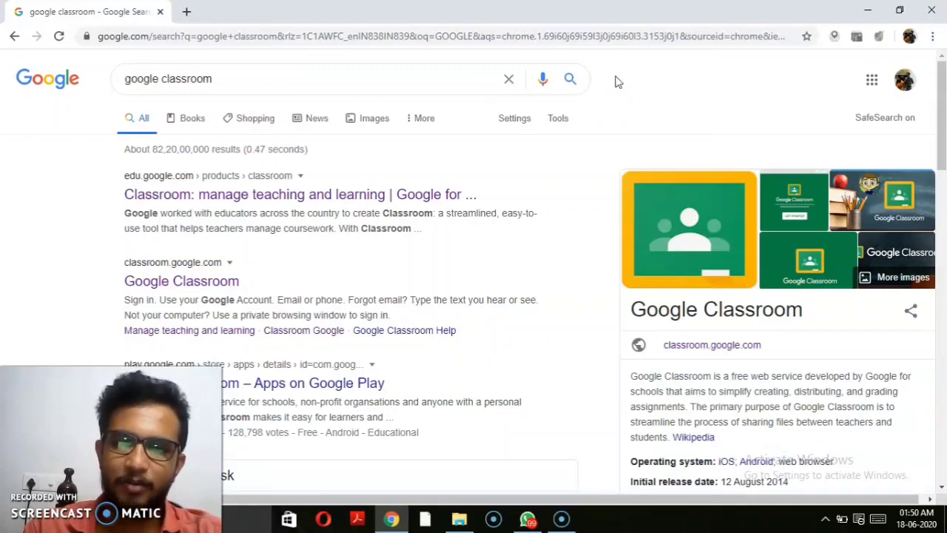
Step: Check the signed-in Google account and browse the Google apps list before closing it
left_click(705, 95)
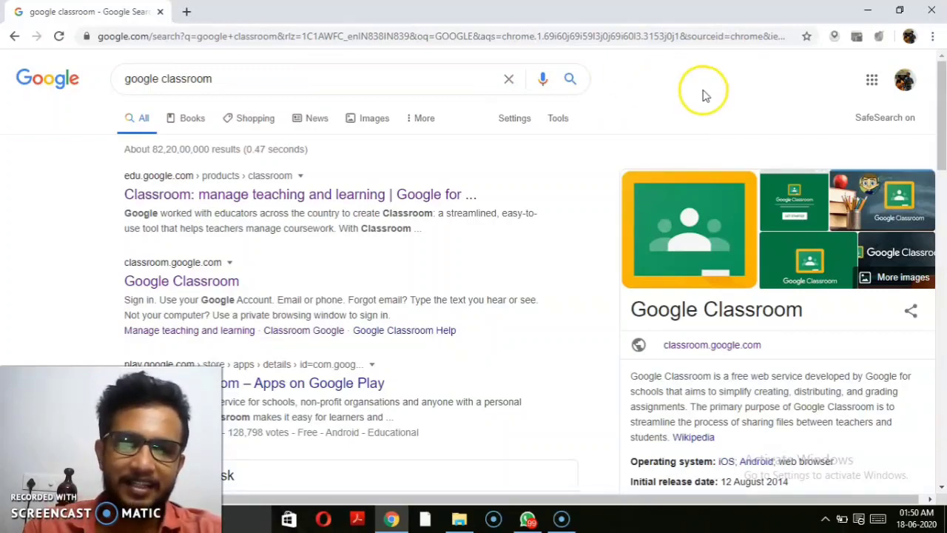
left_click(906, 85)
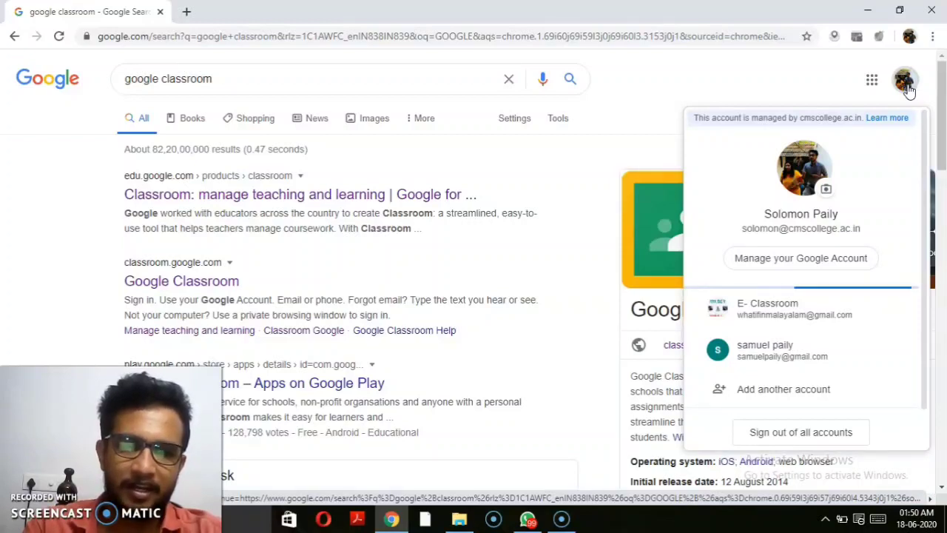
left_click(879, 84)
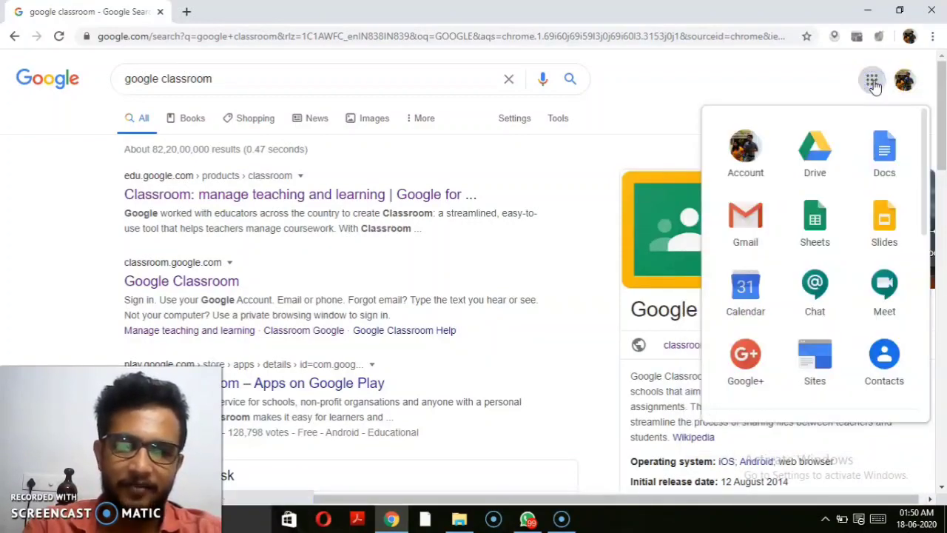
left_click(815, 142)
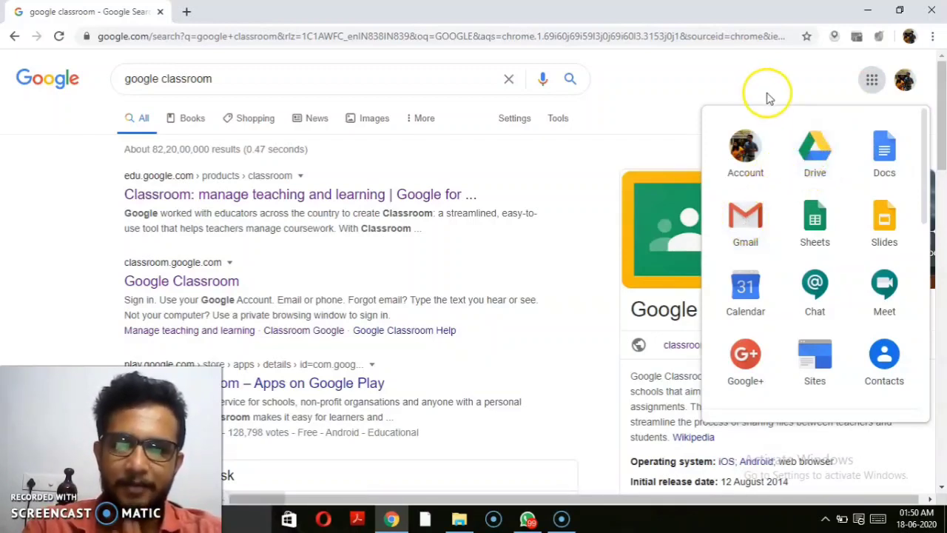
left_click(872, 80)
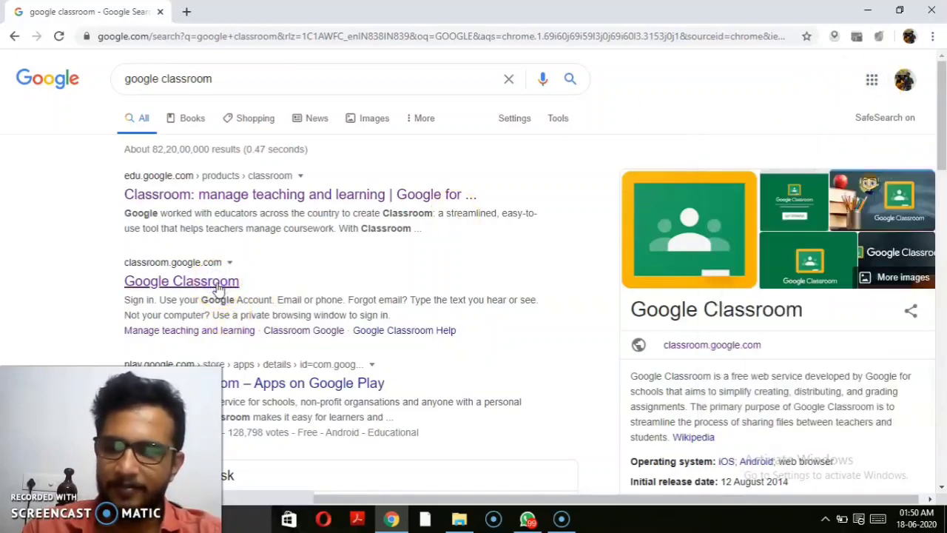
left_click(184, 282)
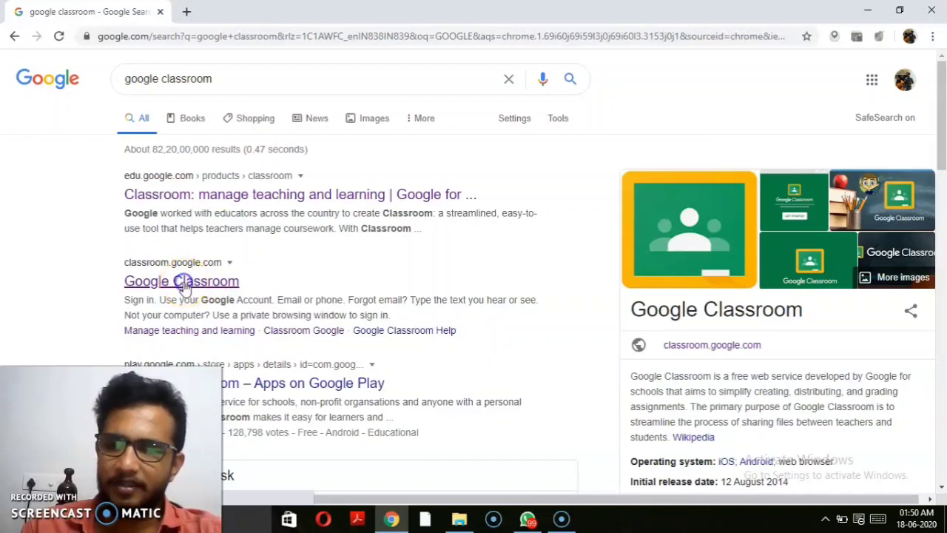
Step: Open the Google Classroom site and archive the B.COM 1st Year class
left_click(148, 285)
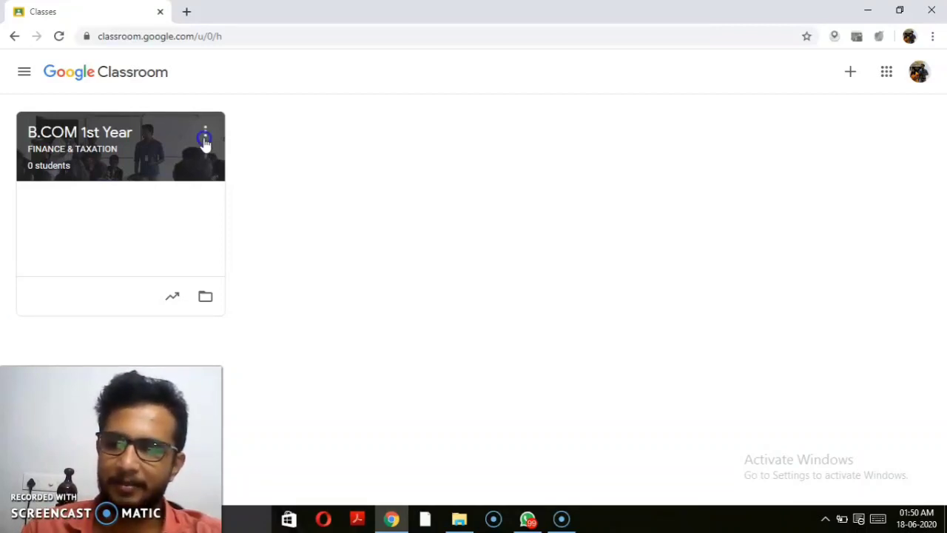
left_click(205, 136)
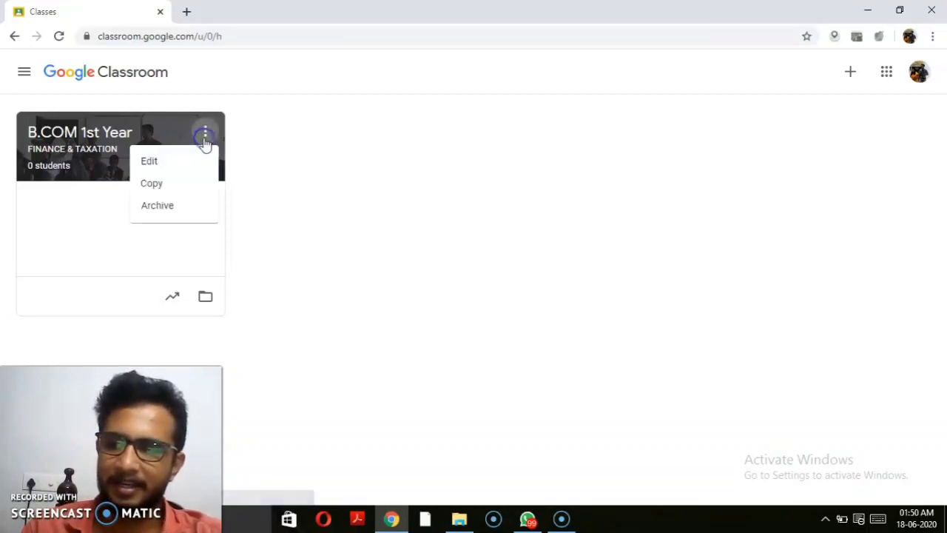
left_click(167, 214)
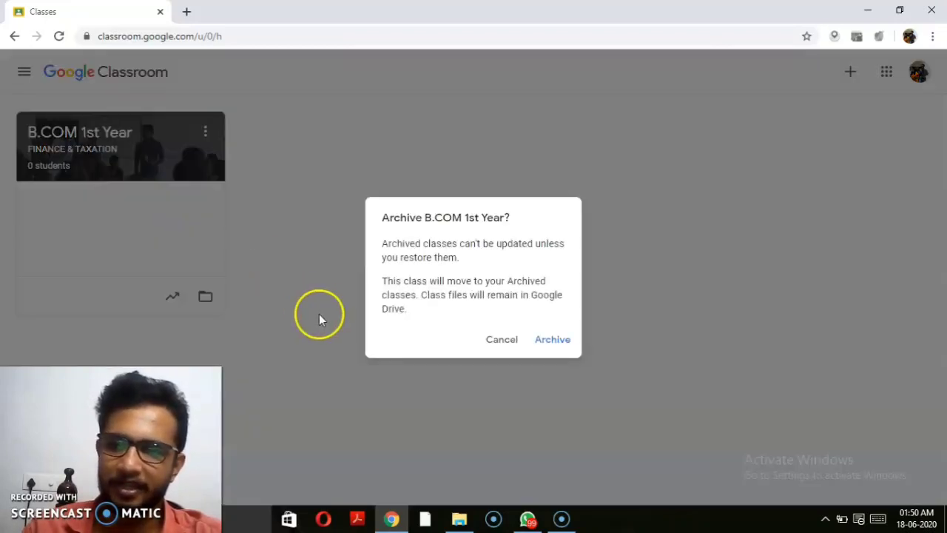
left_click(543, 340)
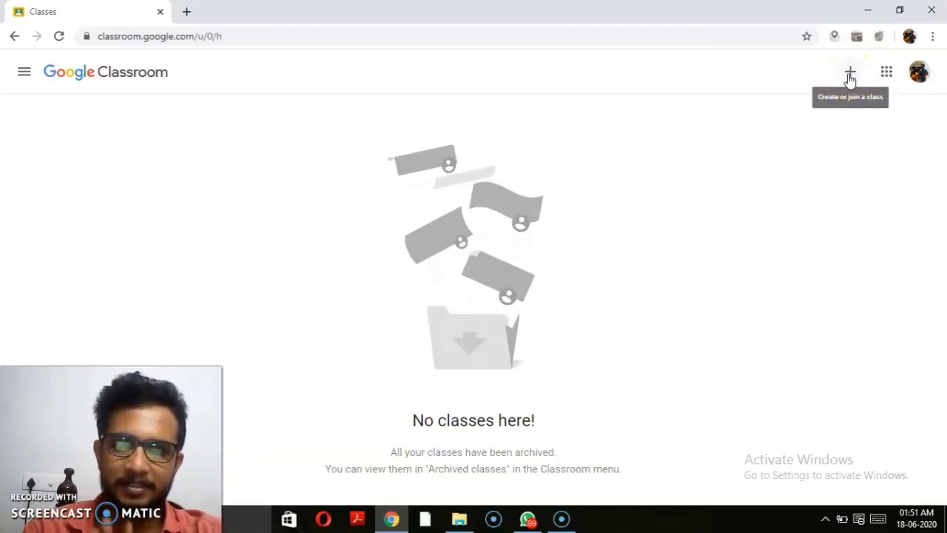
Step: Start a new class and name it 'B.Com 1st Year'
left_click(850, 74)
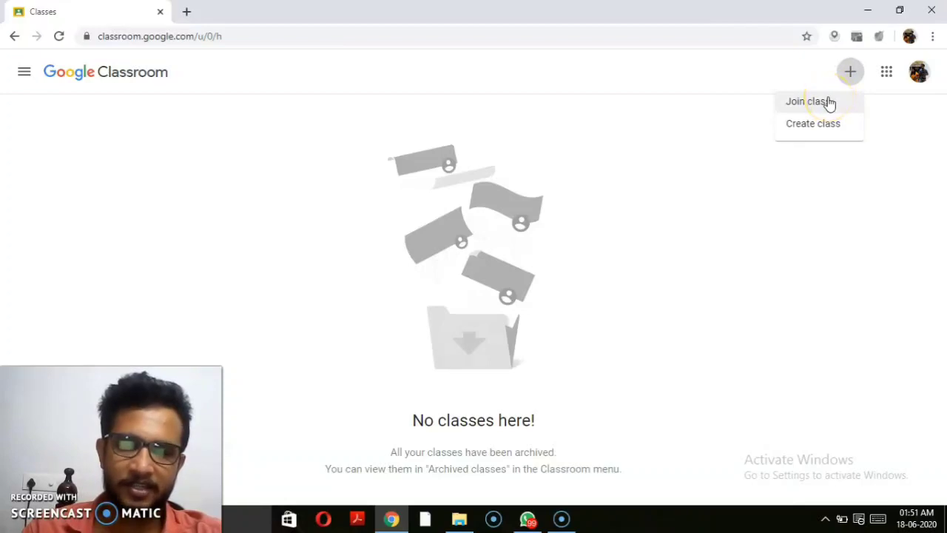
left_click(810, 130)
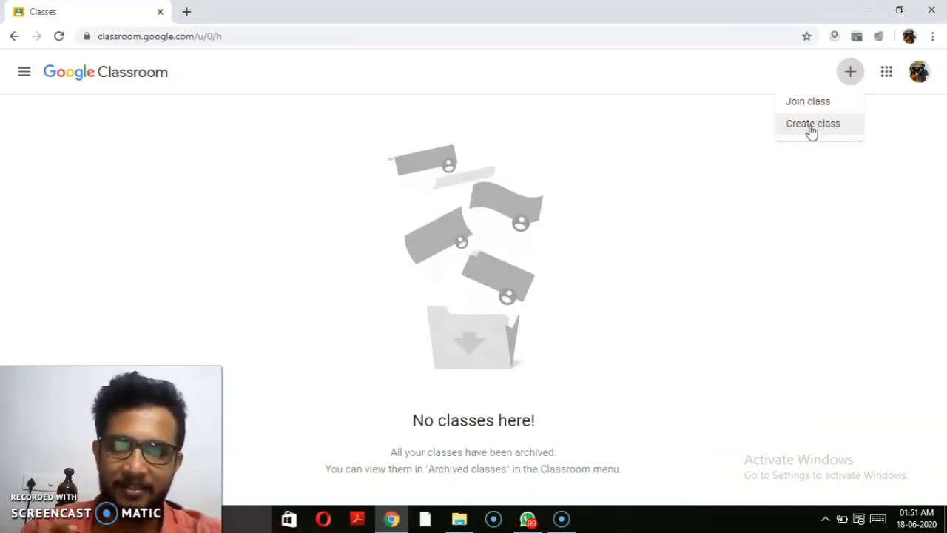
left_click(812, 129)
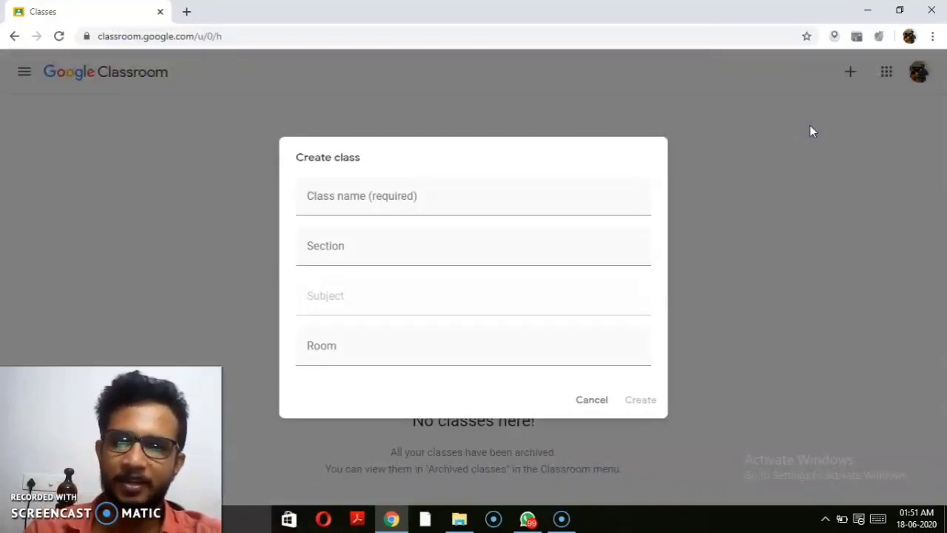
left_click(411, 206)
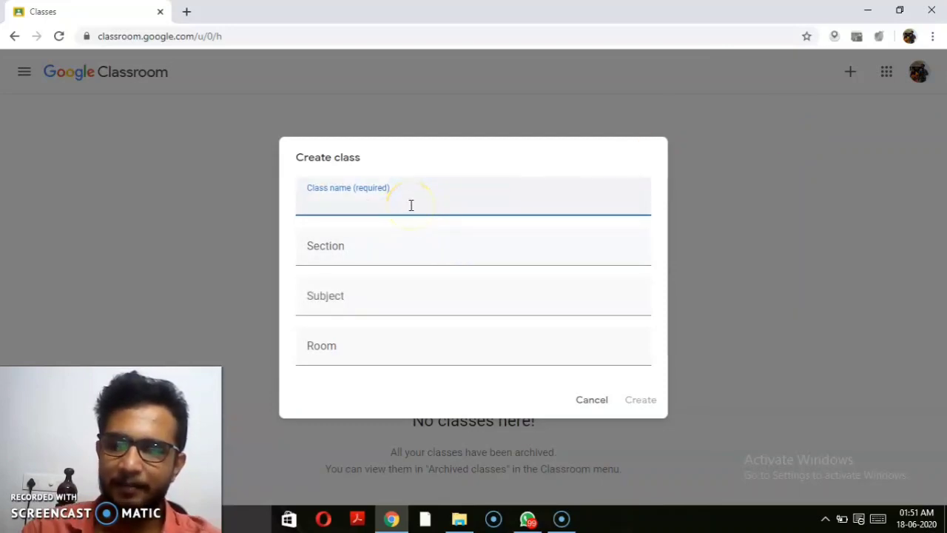
type("B")
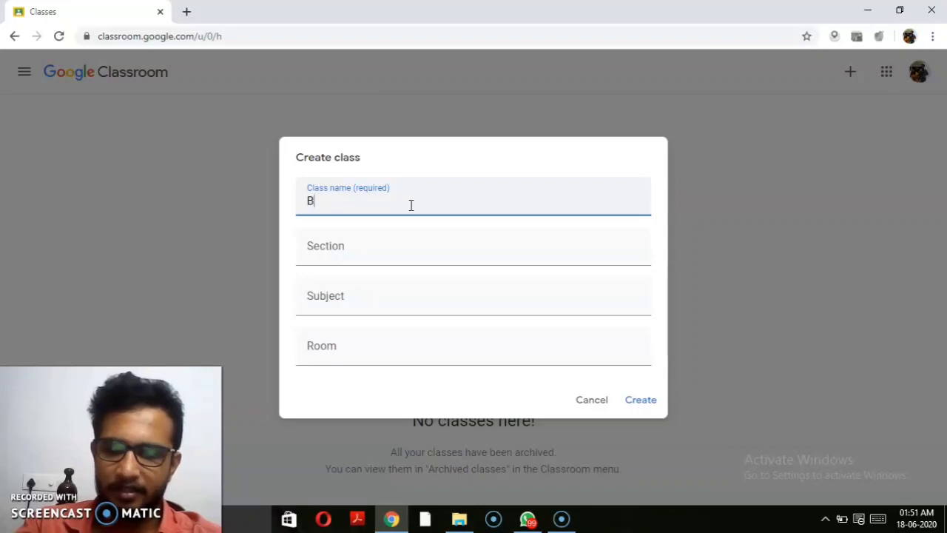
type(".Com")
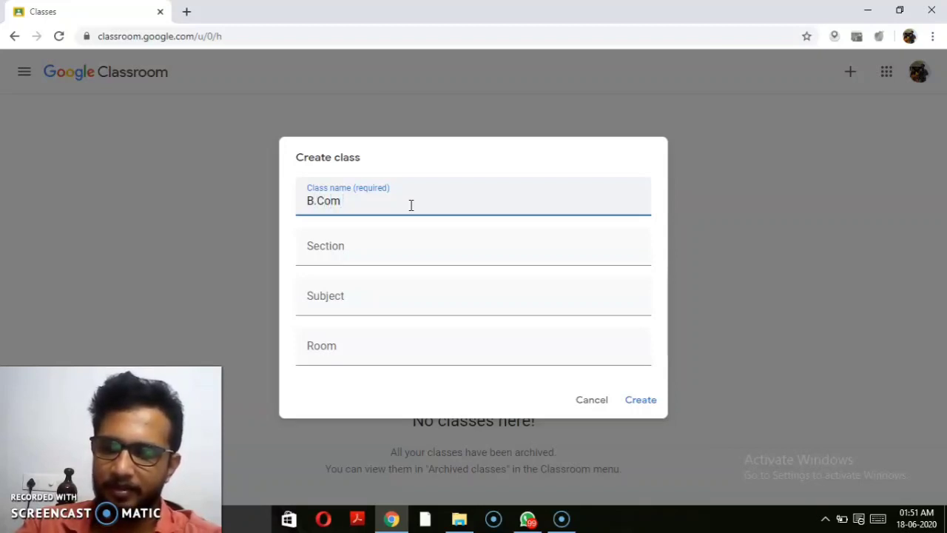
type(" 1st ")
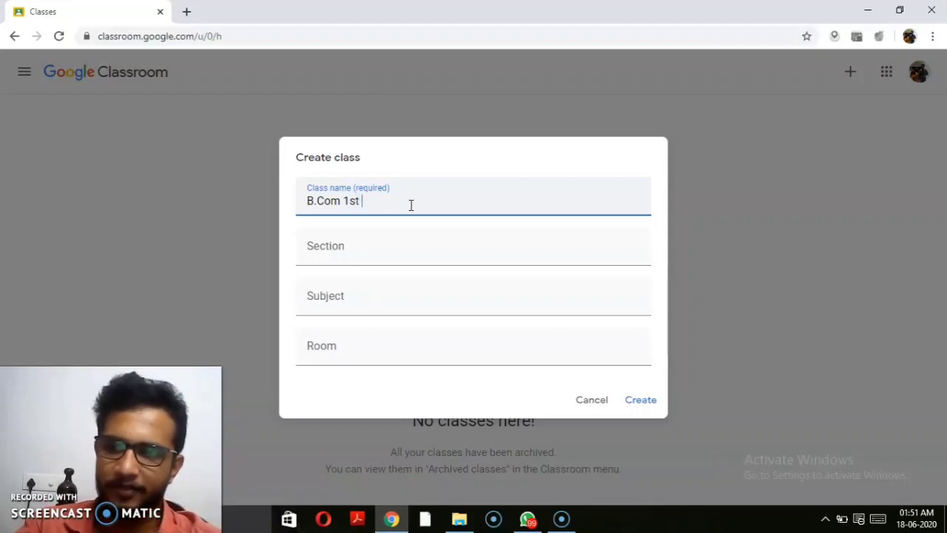
type("Year")
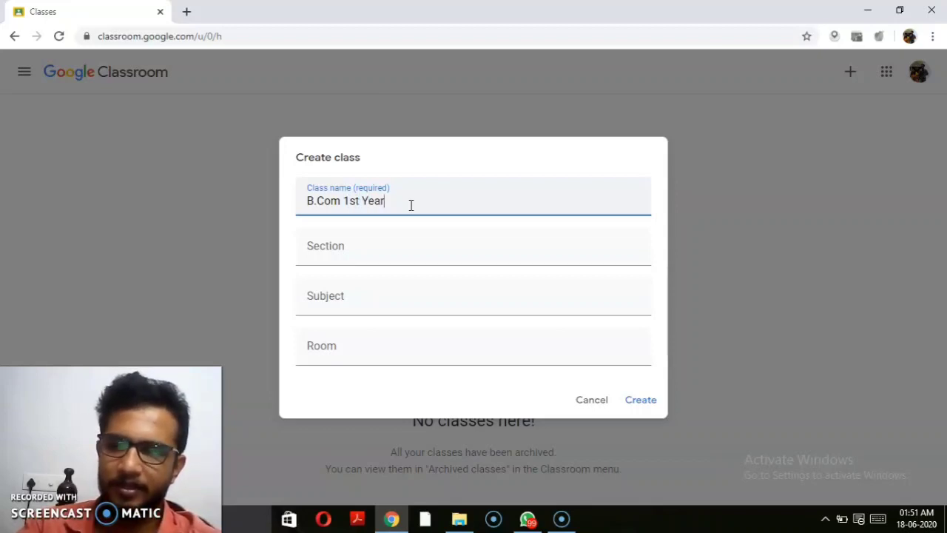
Step: Enter section F&T, subject BRF and room A, then create the class
left_click(372, 261)
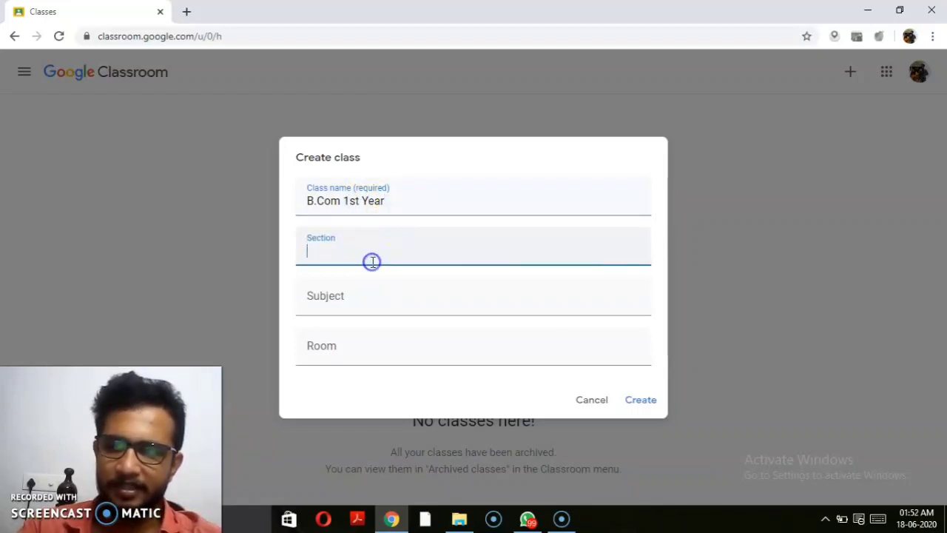
type("F")
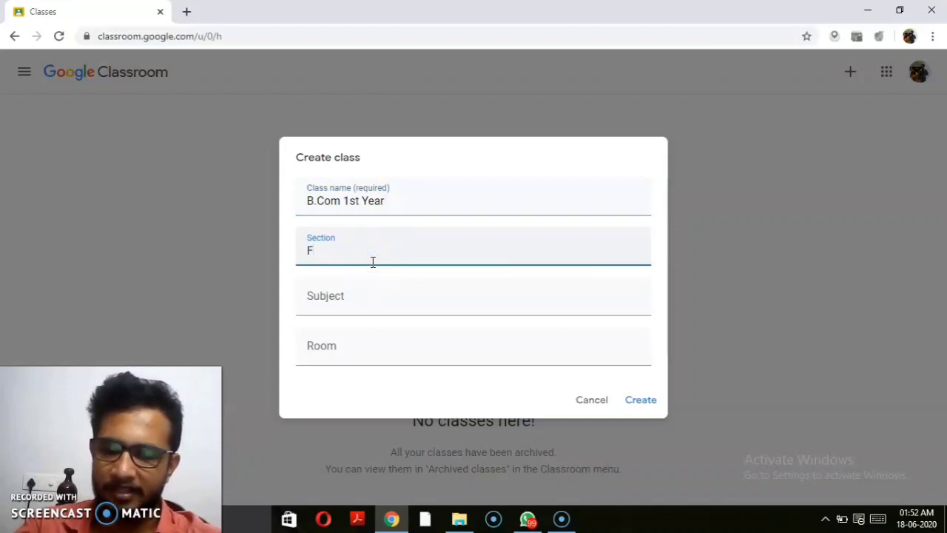
type("Y")
key("BackSpace")
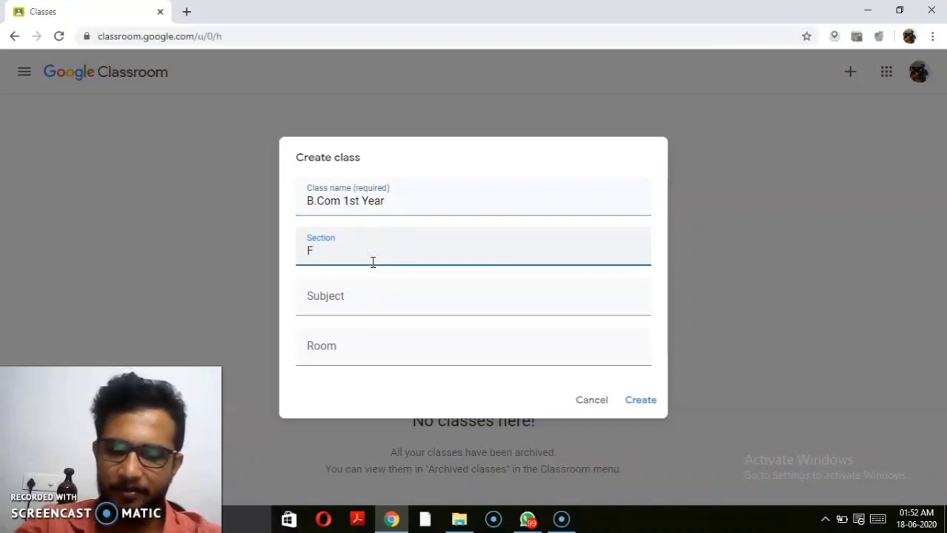
type("&T")
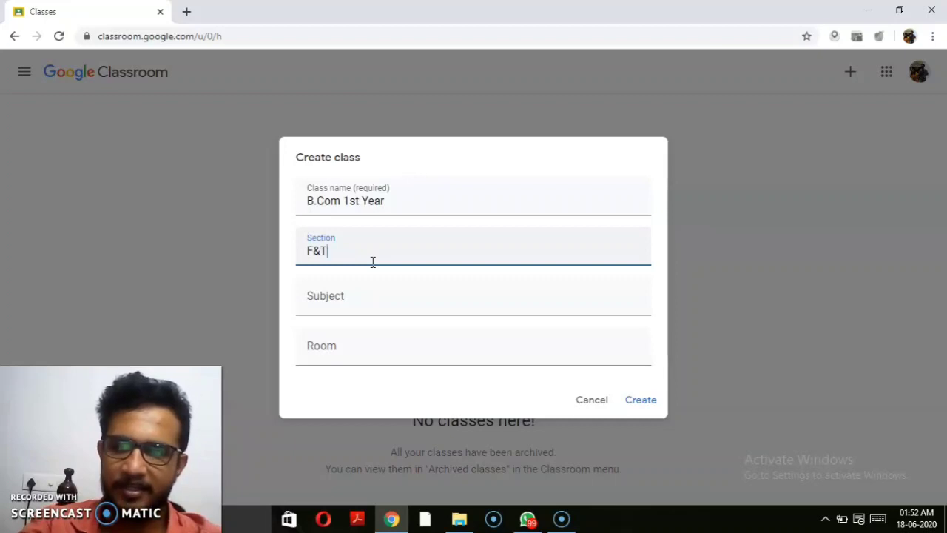
left_click(350, 295)
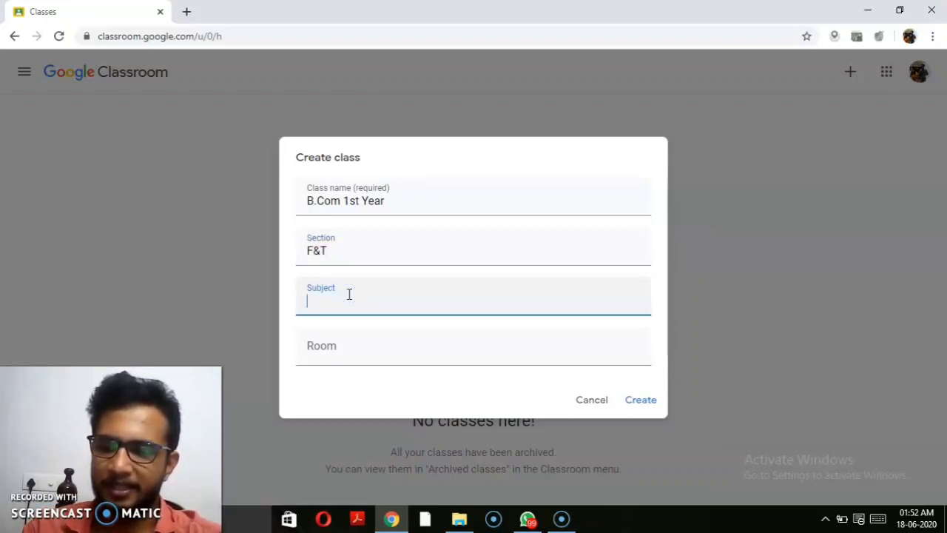
type("B")
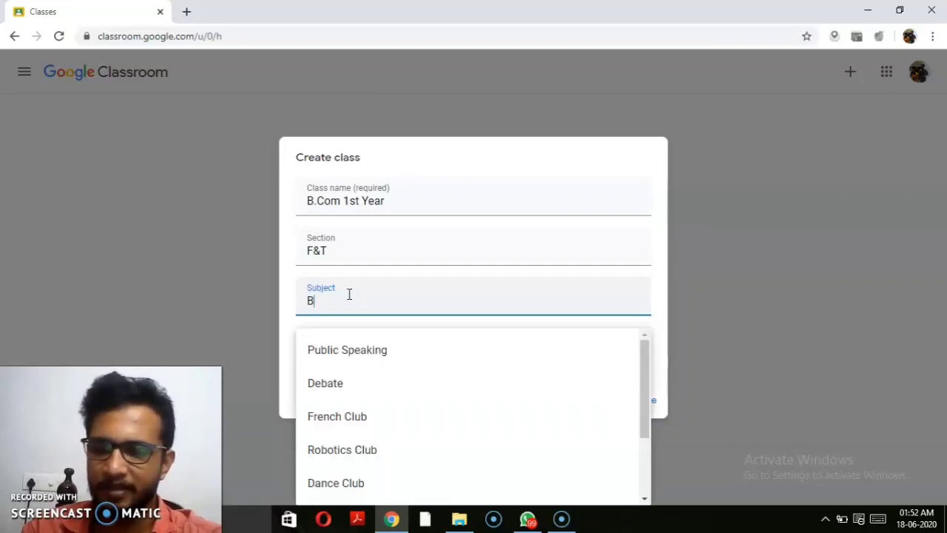
type("RF")
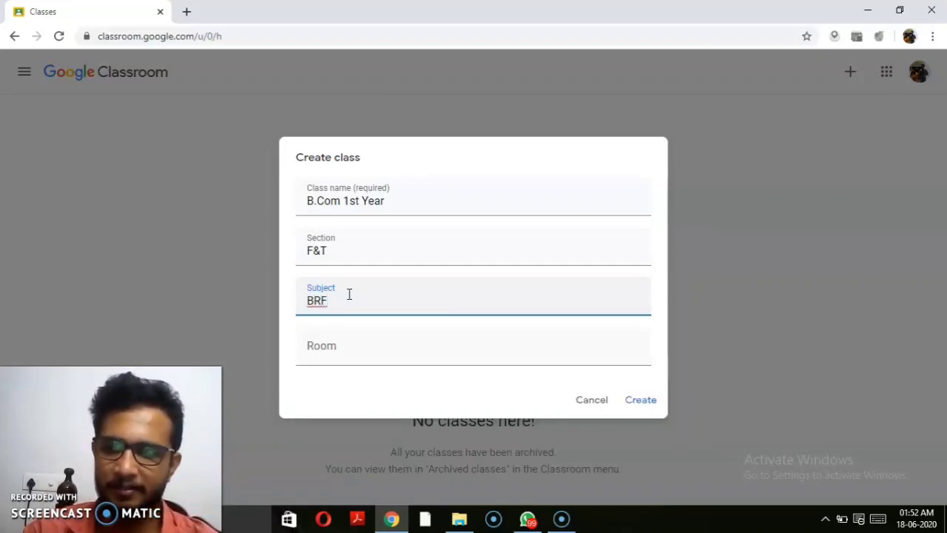
left_click(324, 353)
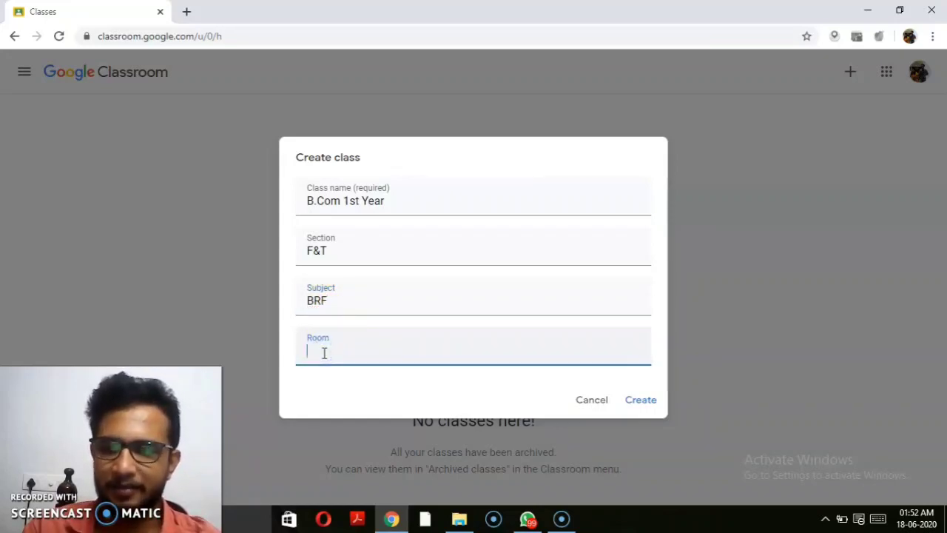
type("A")
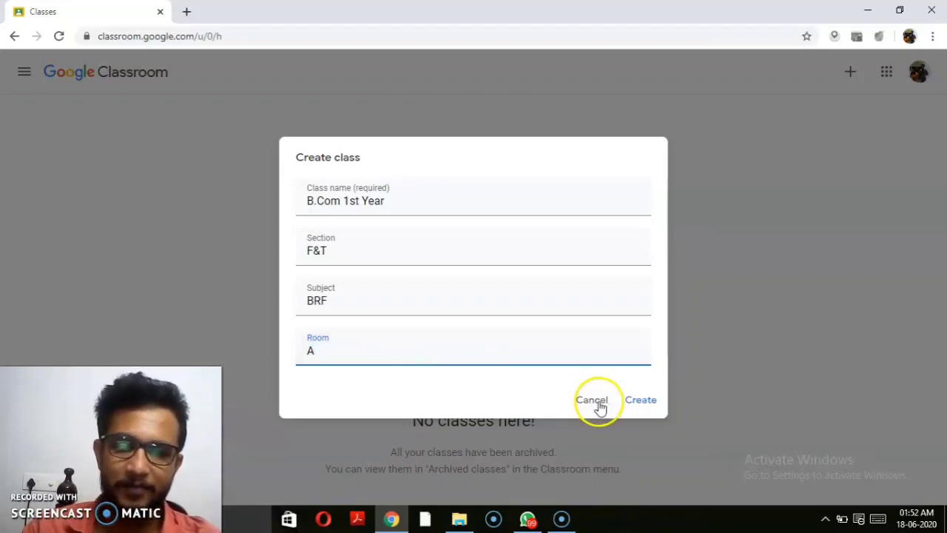
left_click(644, 401)
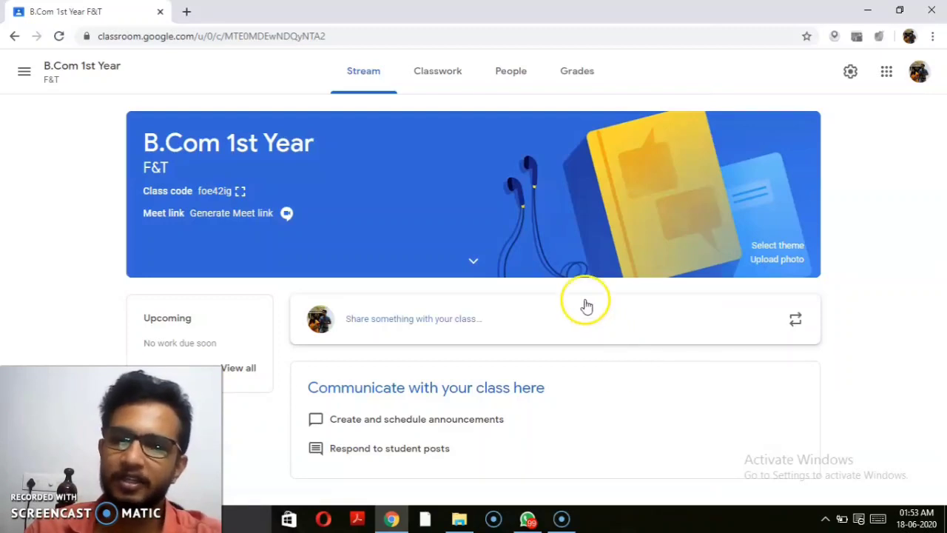
left_click(422, 89)
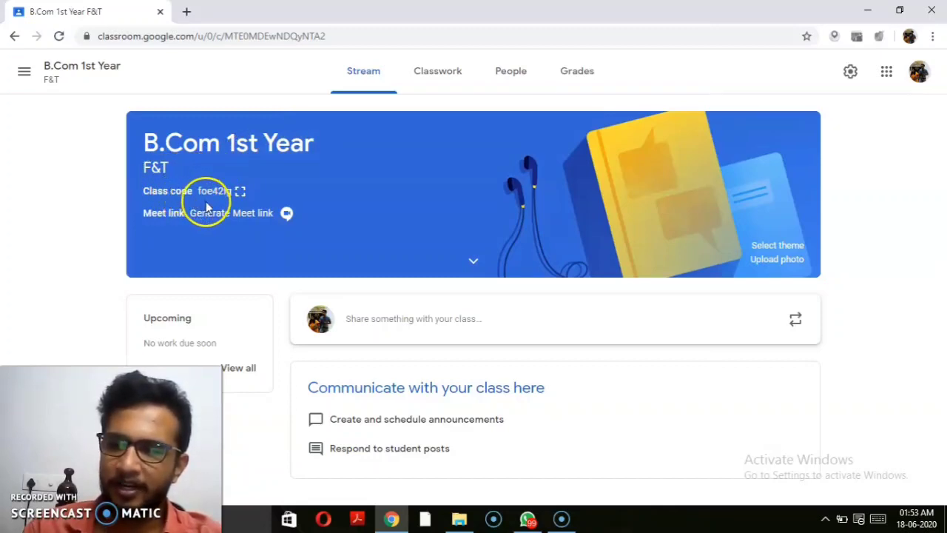
left_click(193, 221)
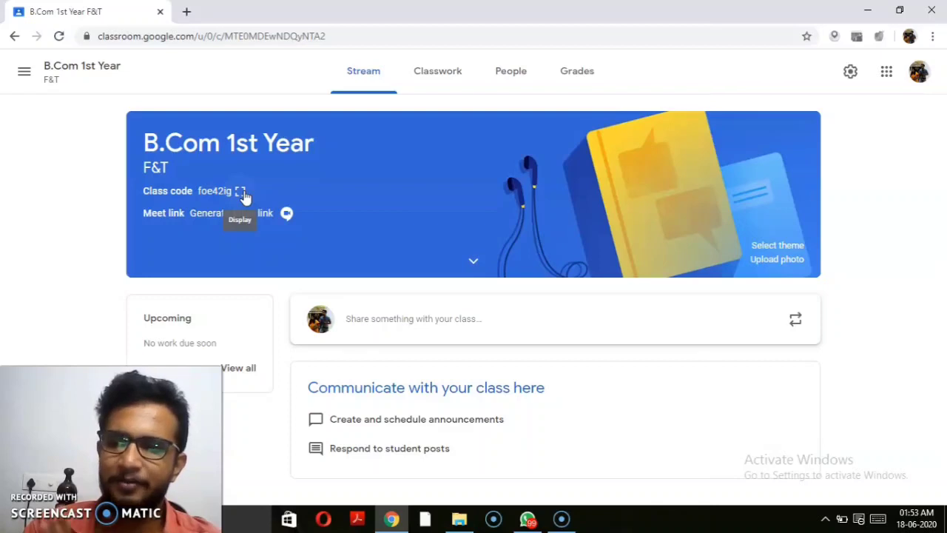
left_click(242, 193)
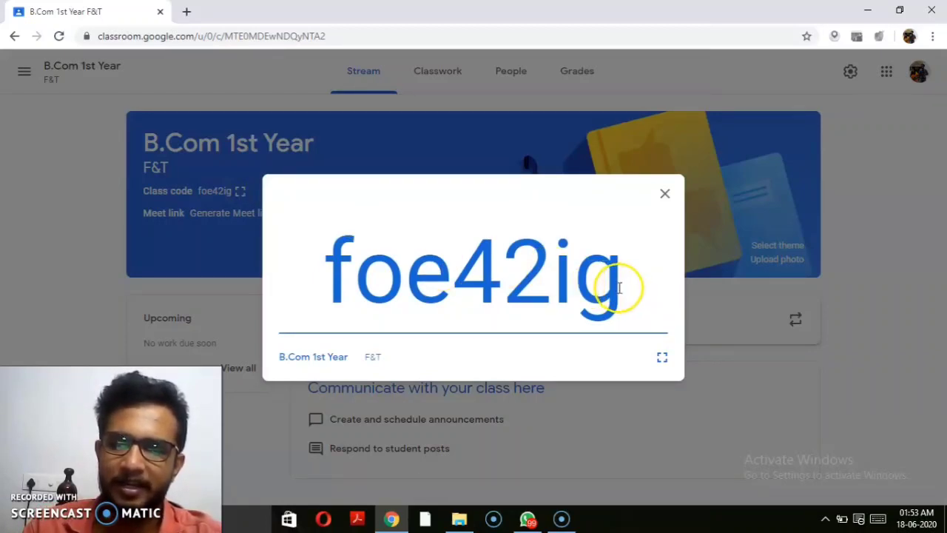
left_click_drag(624, 288, 336, 261)
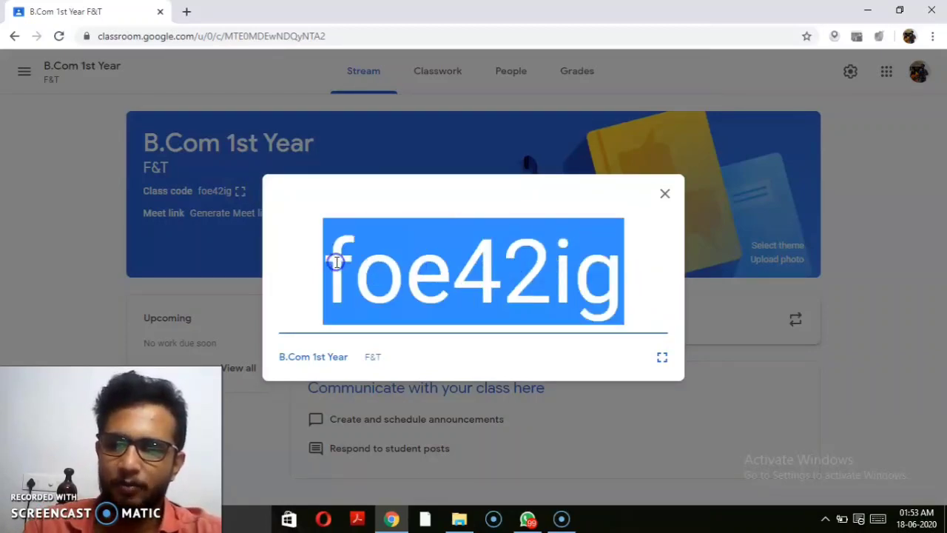
right_click(336, 265)
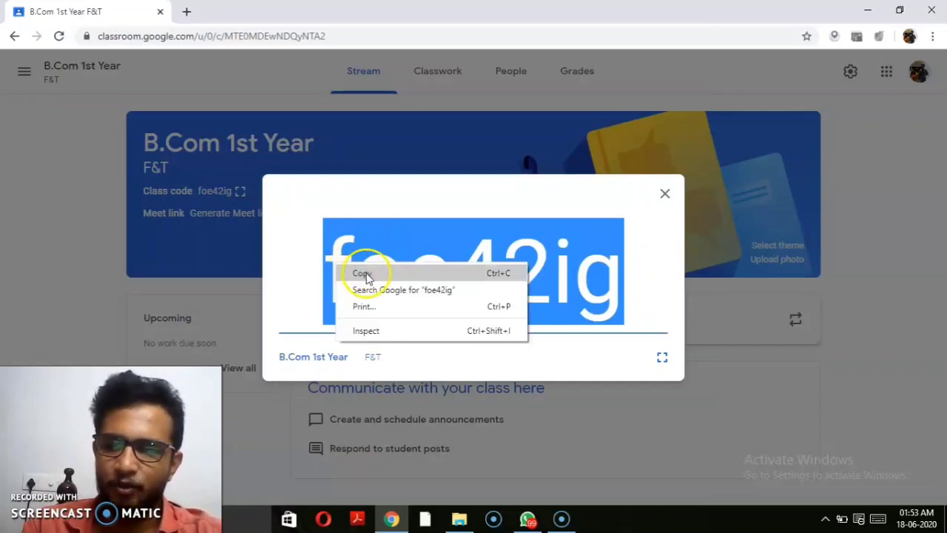
left_click(361, 273)
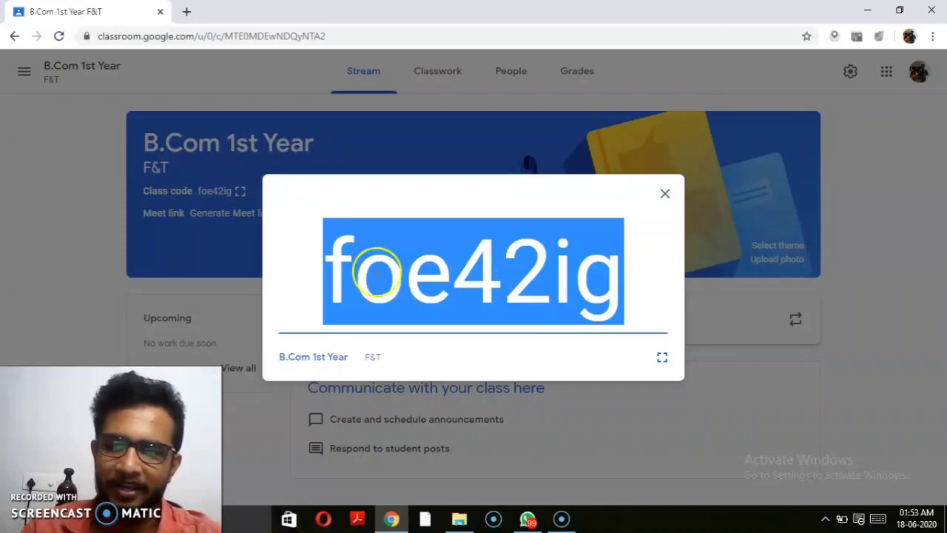
left_click(666, 194)
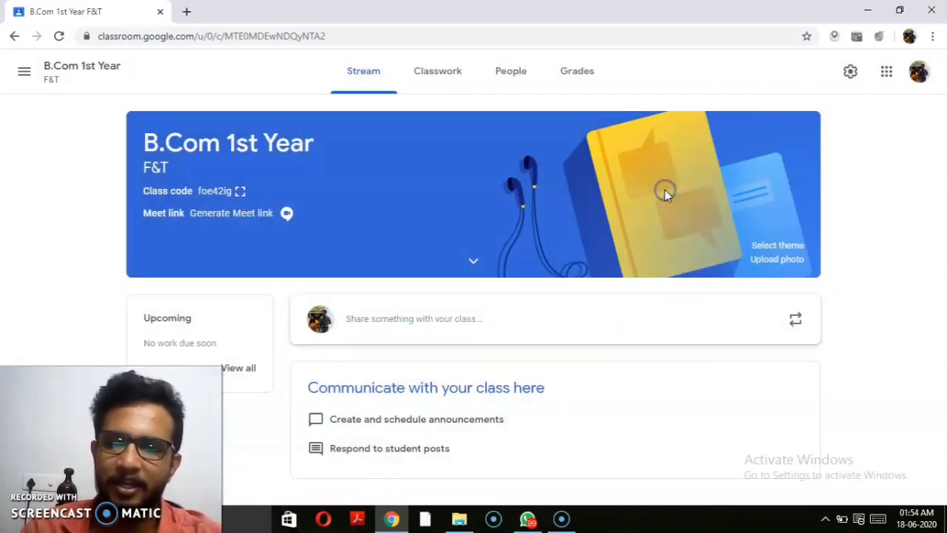
left_click(528, 521)
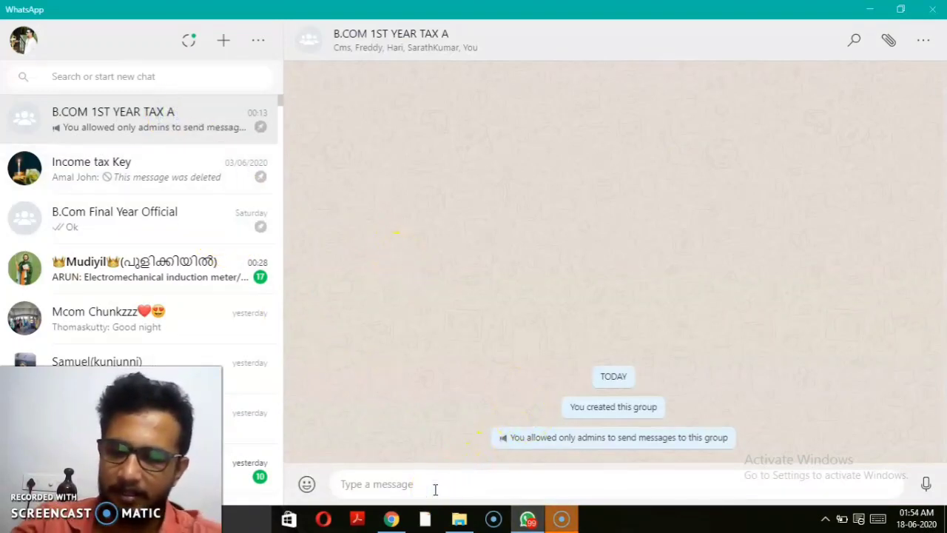
type("g")
key("BackSpace")
type("GOOGLE")
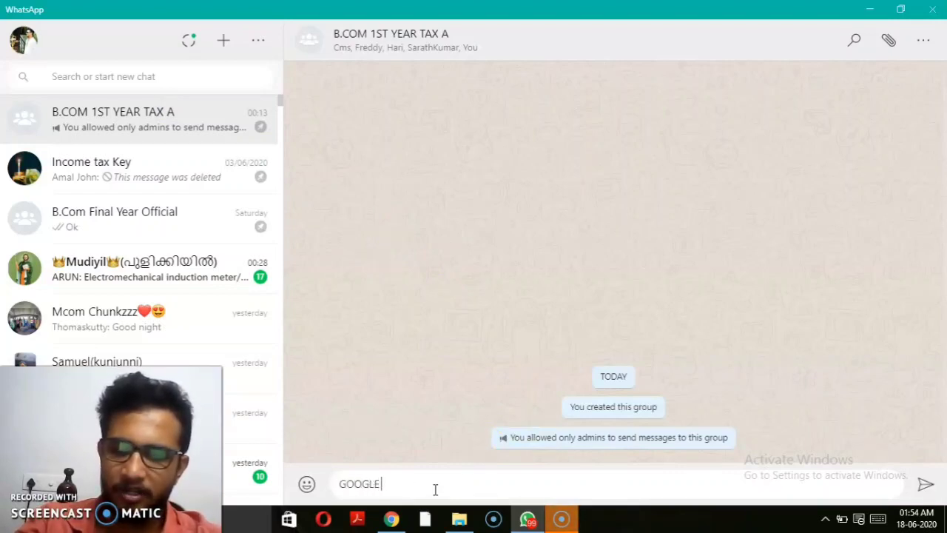
type(" CLASS")
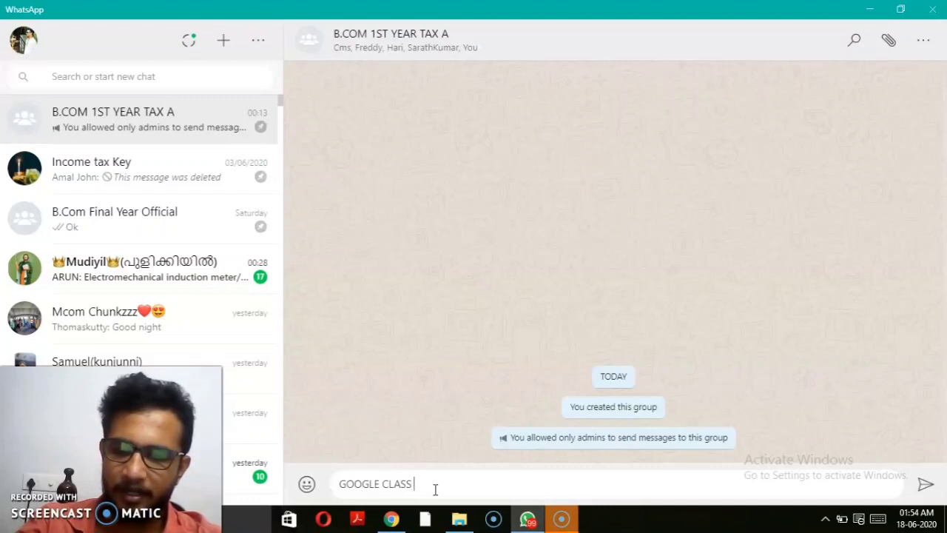
type("ROOM CODE")
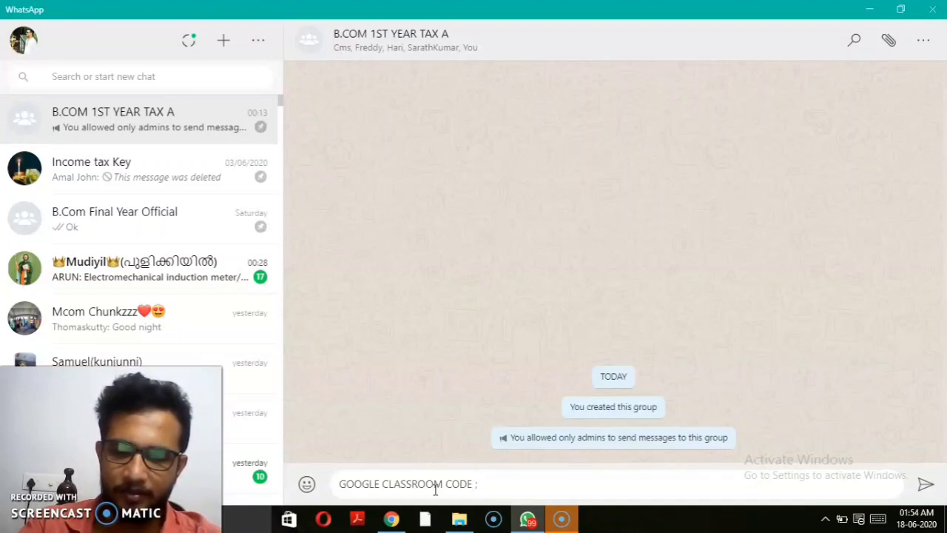
type(" :")
key("ctrl+v")
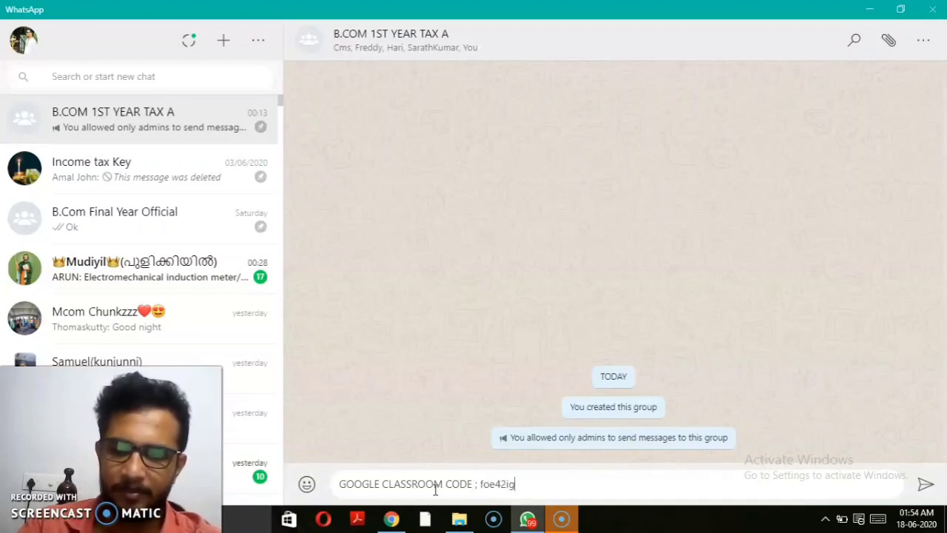
key("Return")
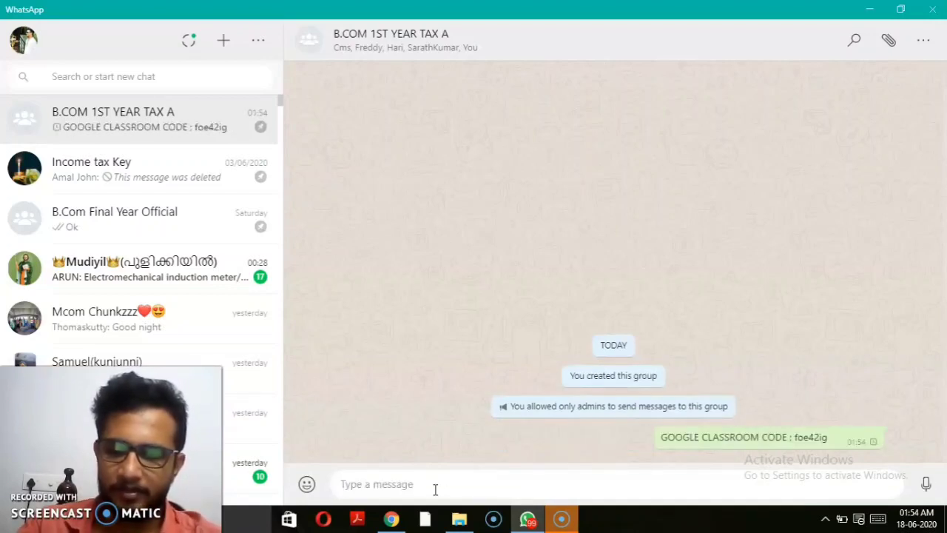
type("JOIN")
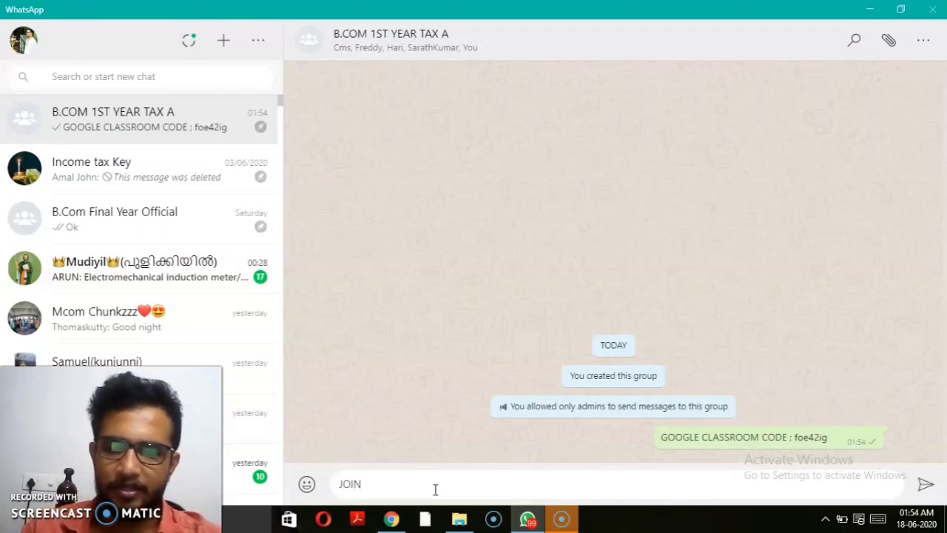
key("Return")
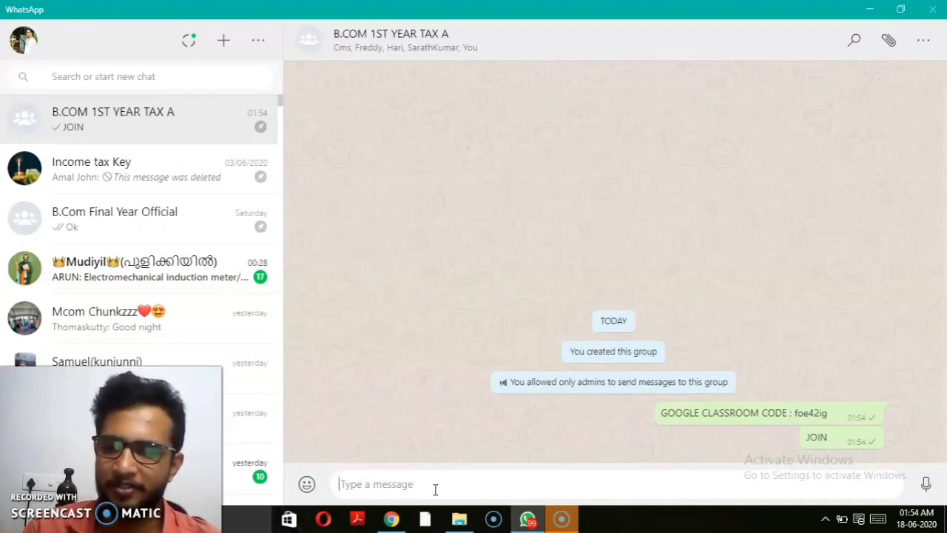
left_click(624, 224)
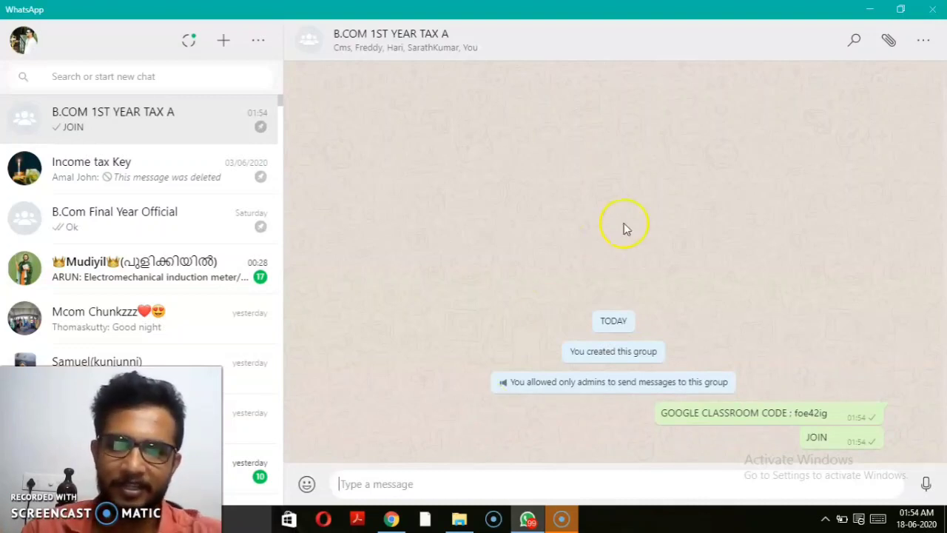
Step: Return to the B.Com 1st Year F&T class Stream page in Chrome
key("alt+Tab")
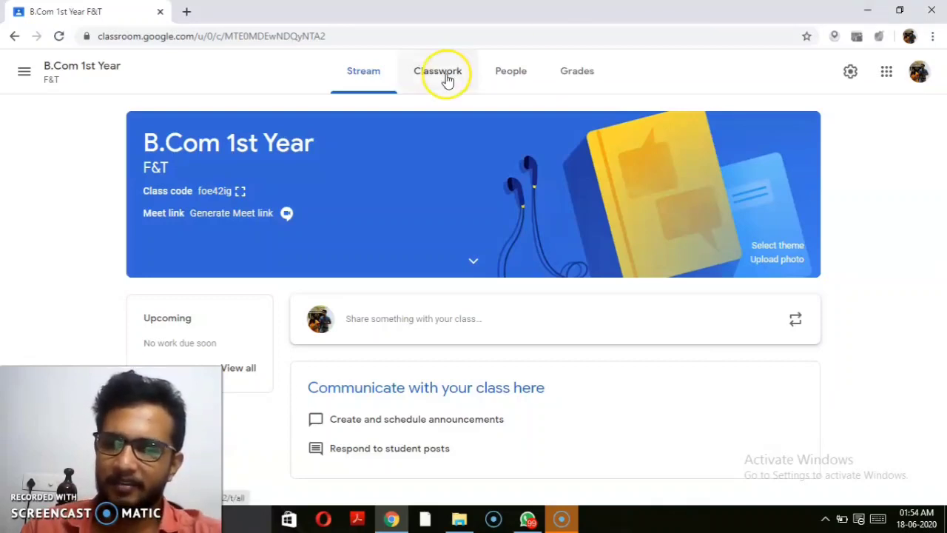
left_click(220, 211)
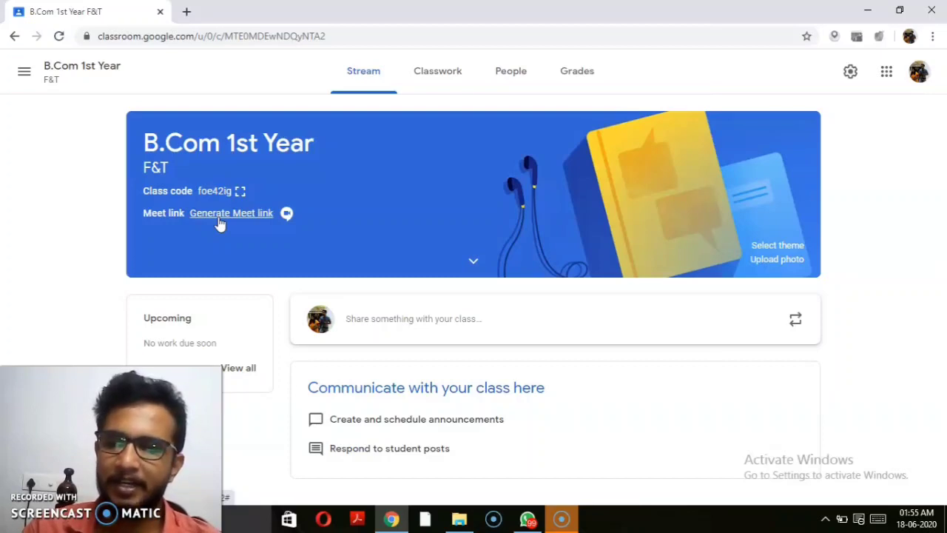
Step: Generate a Meet link visible to students and save it to the class stream
left_click(220, 217)
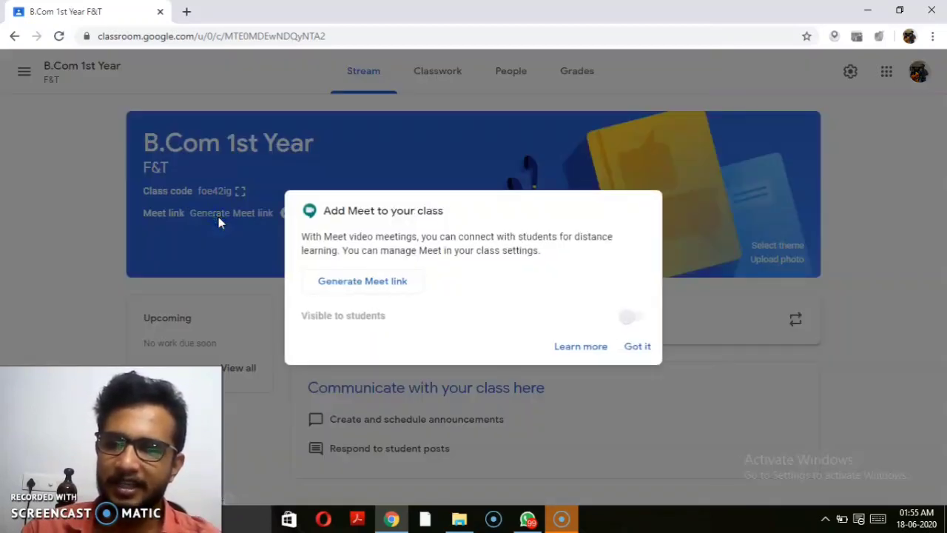
left_click(338, 282)
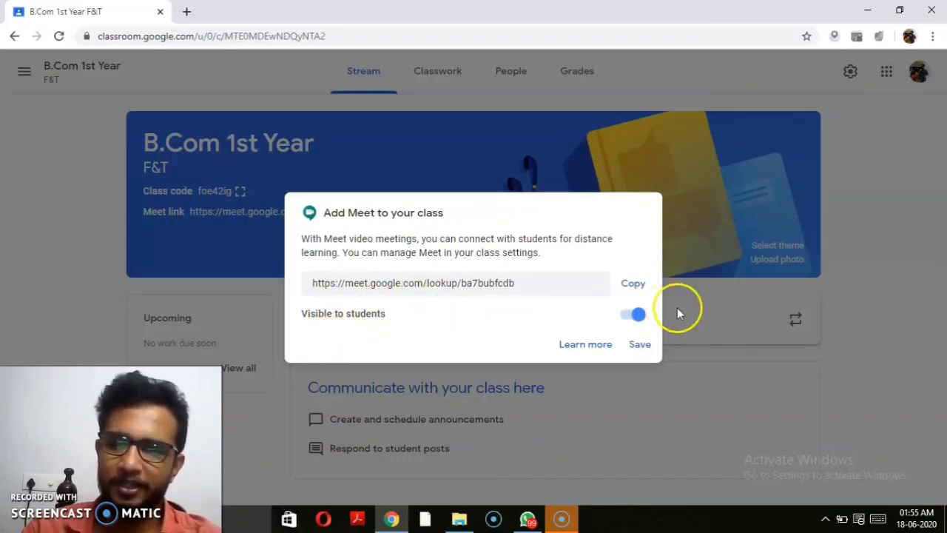
left_click(638, 345)
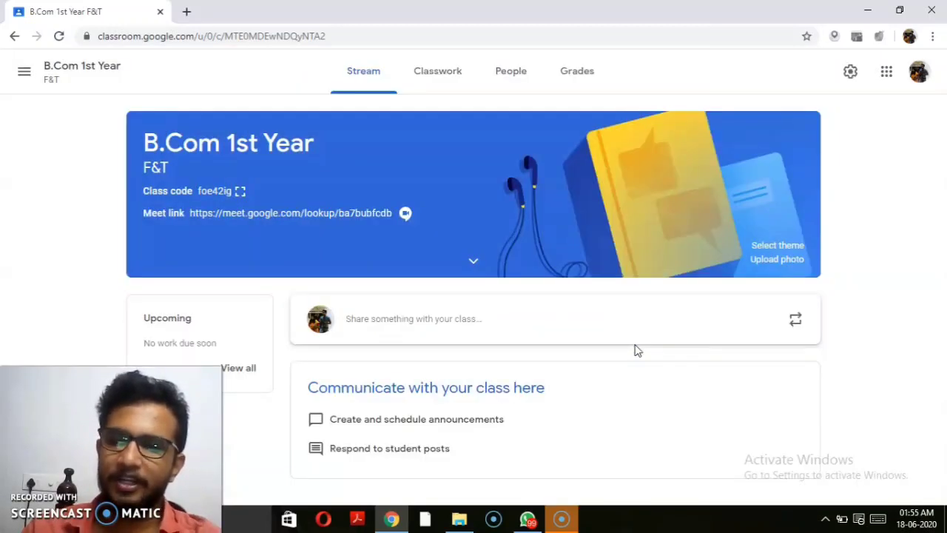
left_click(317, 221)
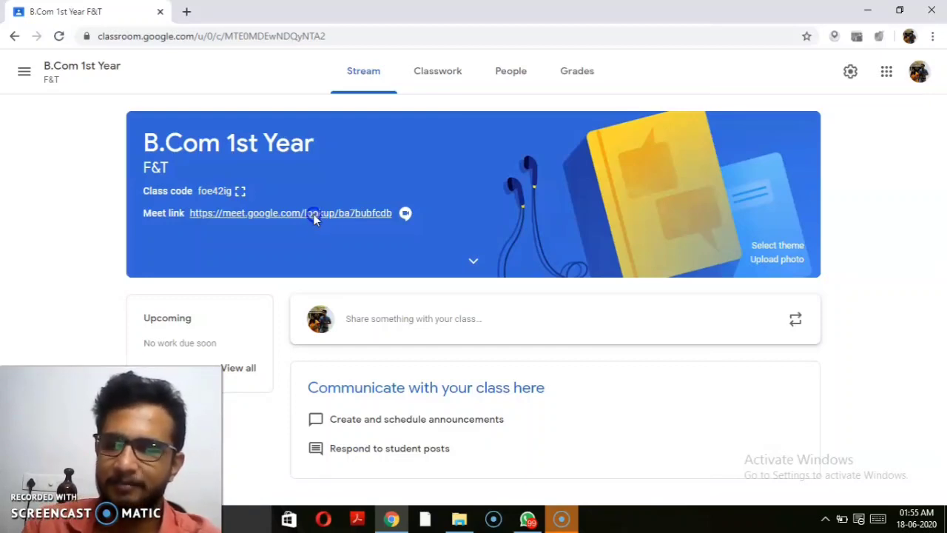
Step: Open the class Meet link and join the video meeting
left_click(313, 215)
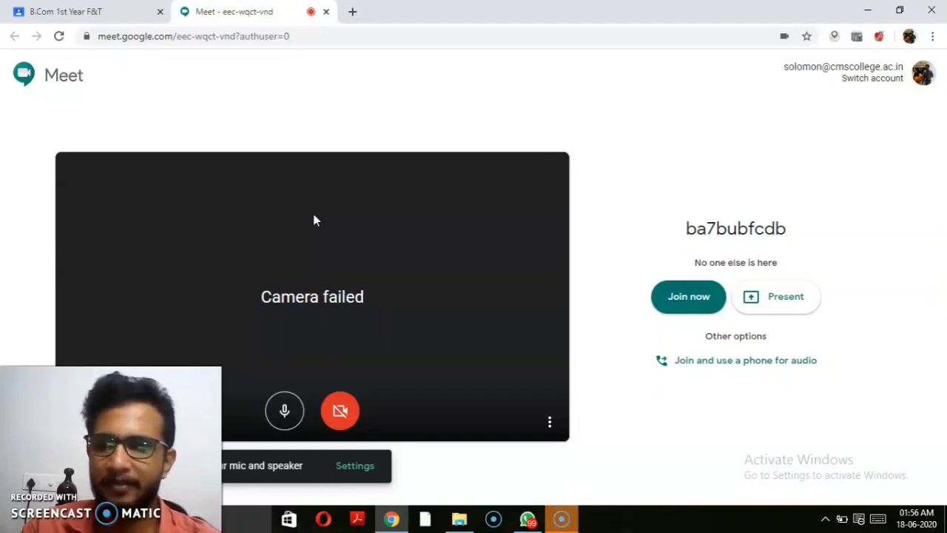
left_click(688, 297)
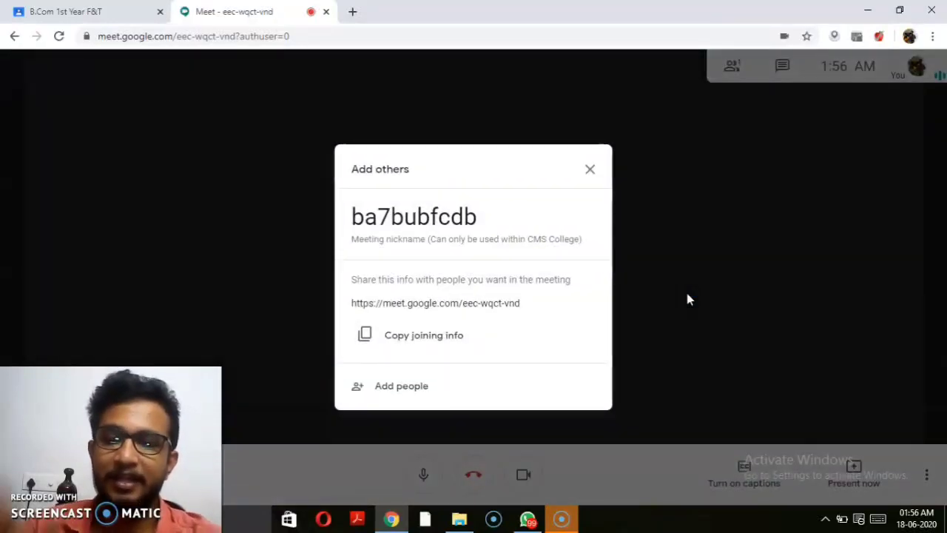
left_click(589, 172)
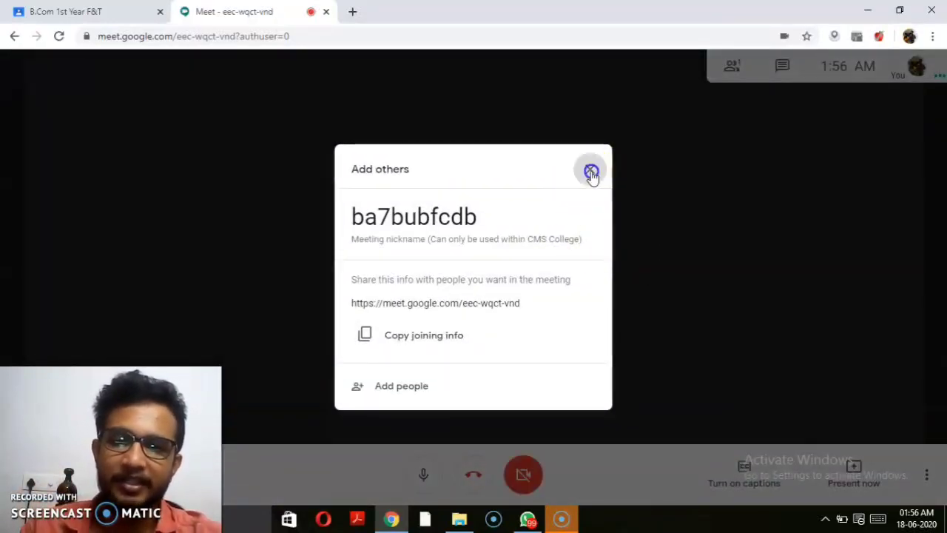
Step: View the meeting's participants and chat panels, then close the Meet tab
left_click(733, 66)
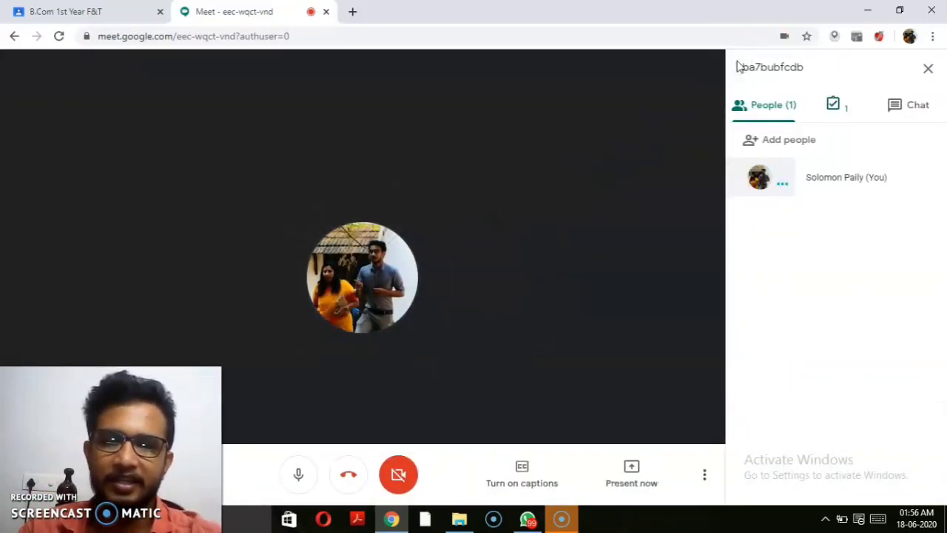
left_click(836, 104)
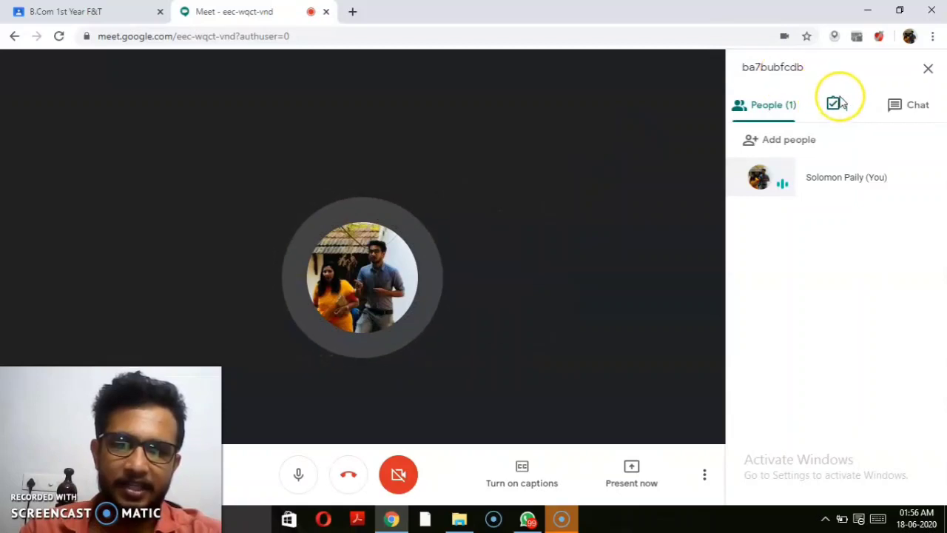
left_click(888, 108)
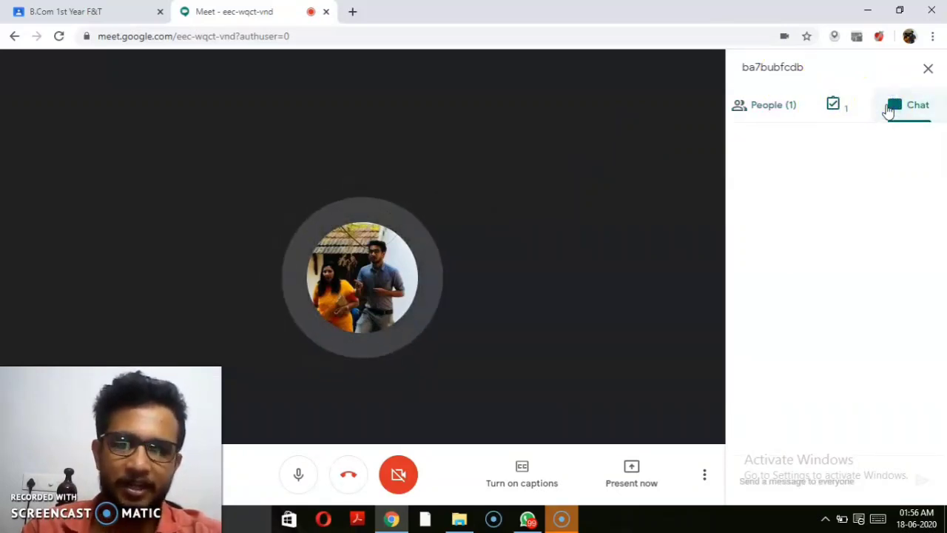
left_click(764, 114)
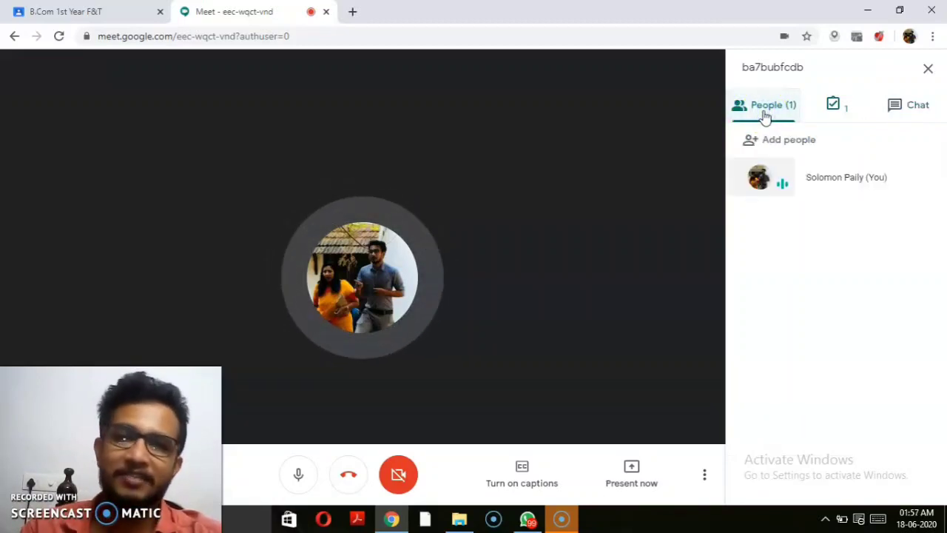
left_click(326, 13)
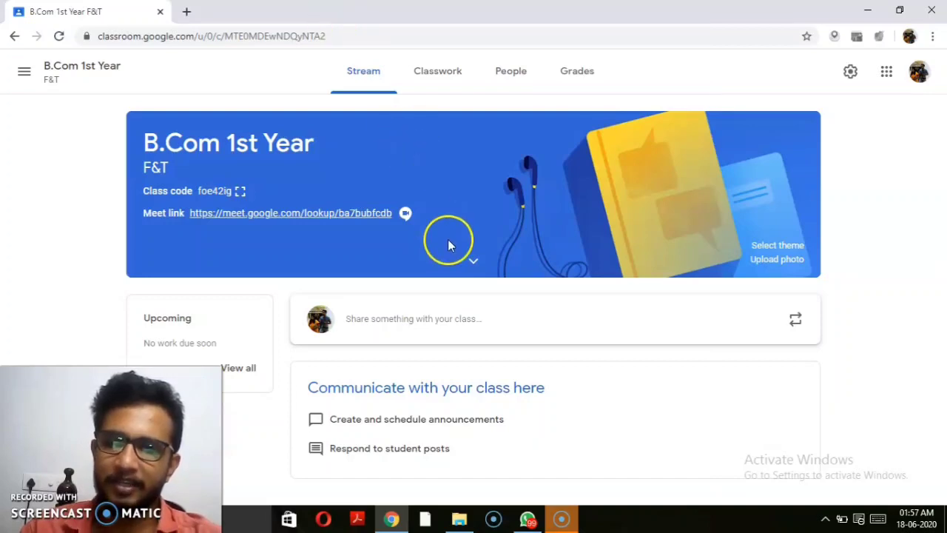
left_click(474, 265)
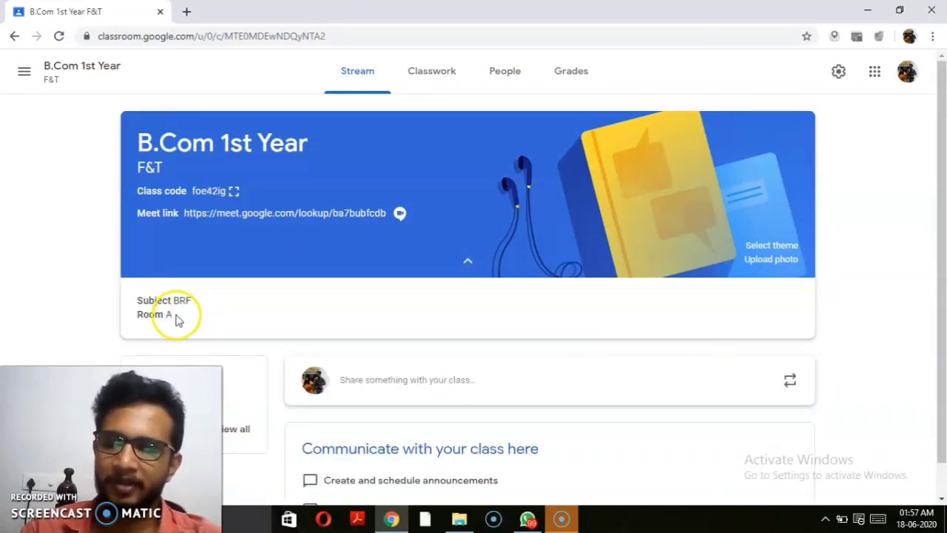
left_click(468, 265)
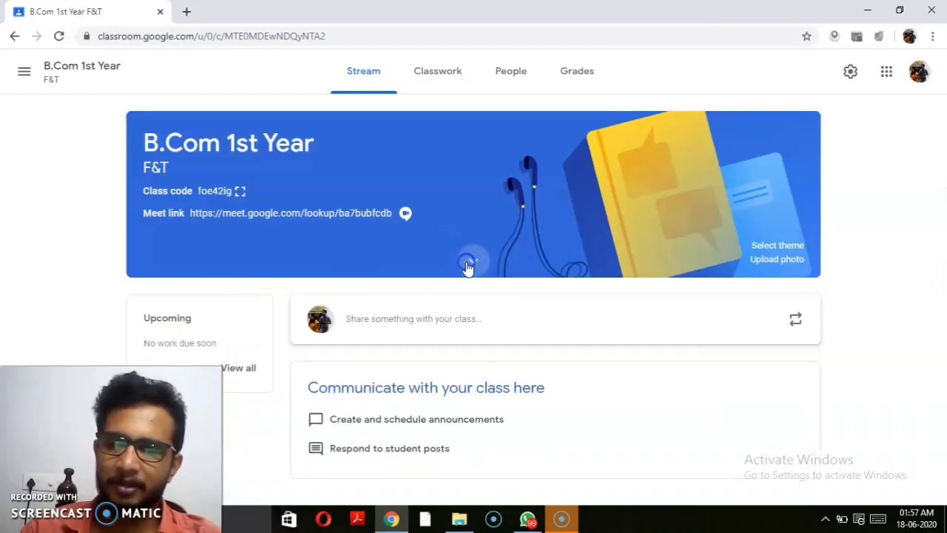
left_click(472, 263)
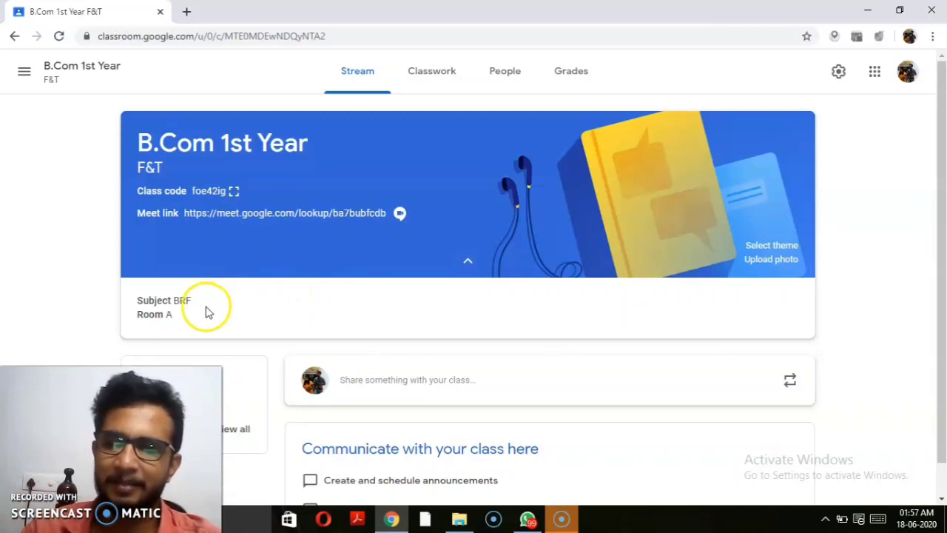
left_click(467, 265)
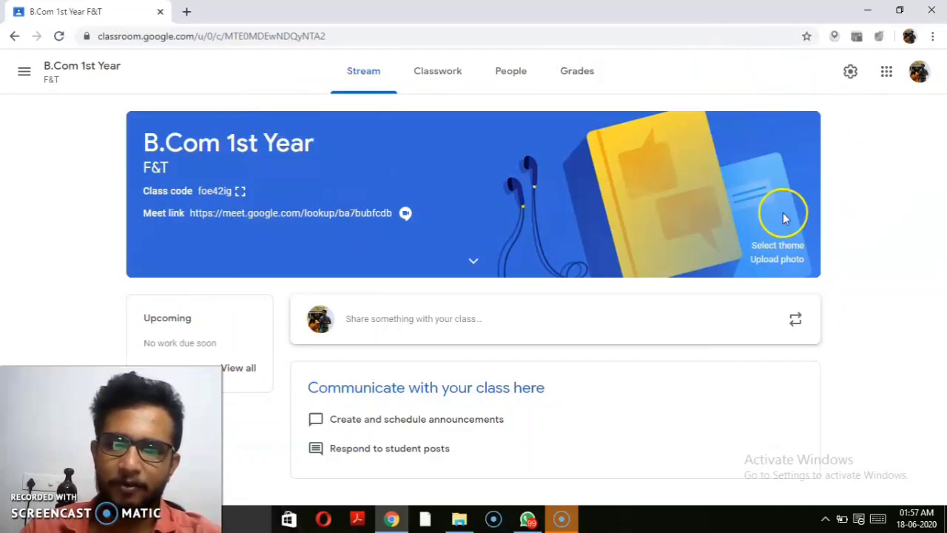
Step: Apply the blue graduation-cap theme from the General gallery to the class banner
left_click(777, 246)
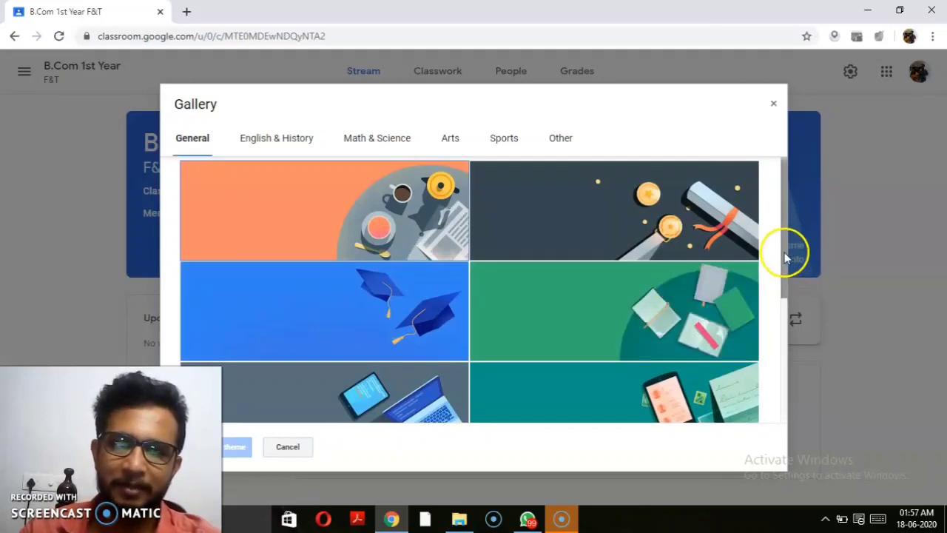
left_click_drag(786, 259, 784, 344)
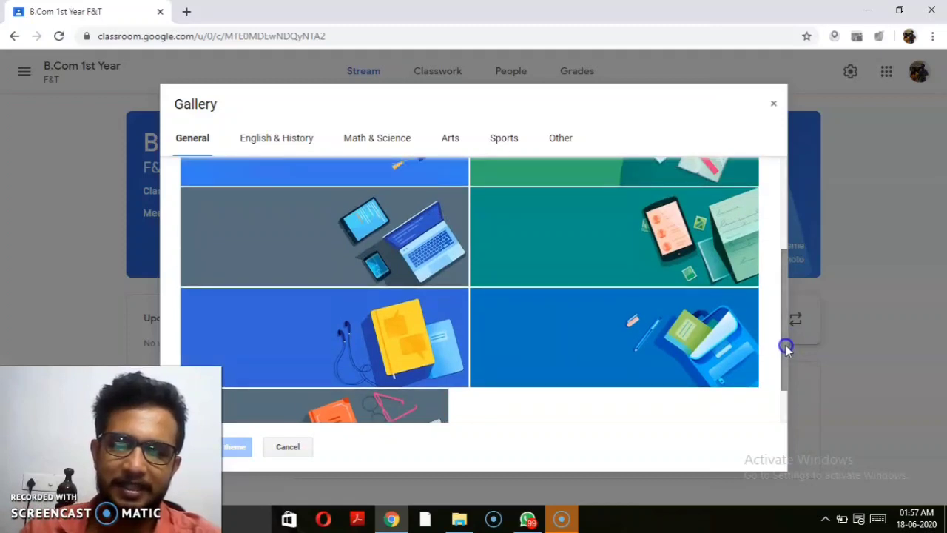
left_click(387, 173)
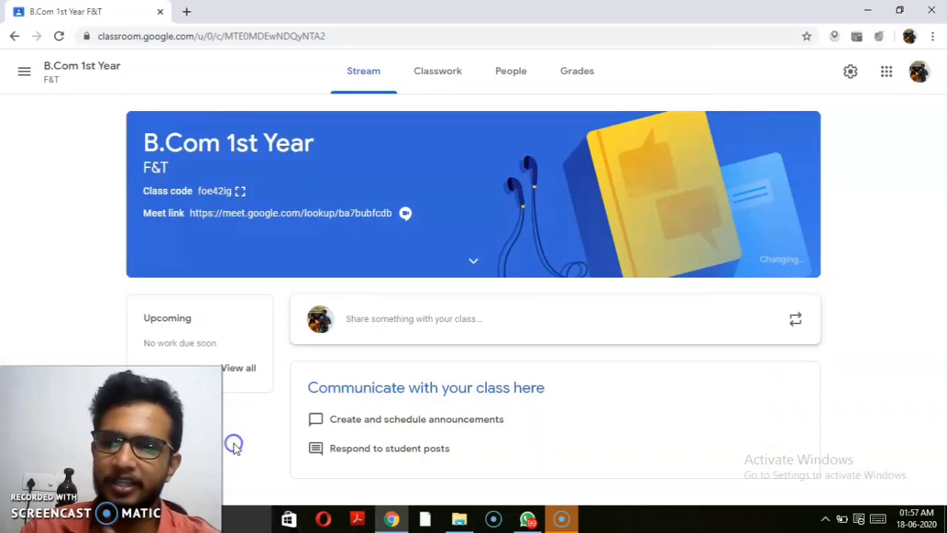
left_click(237, 446)
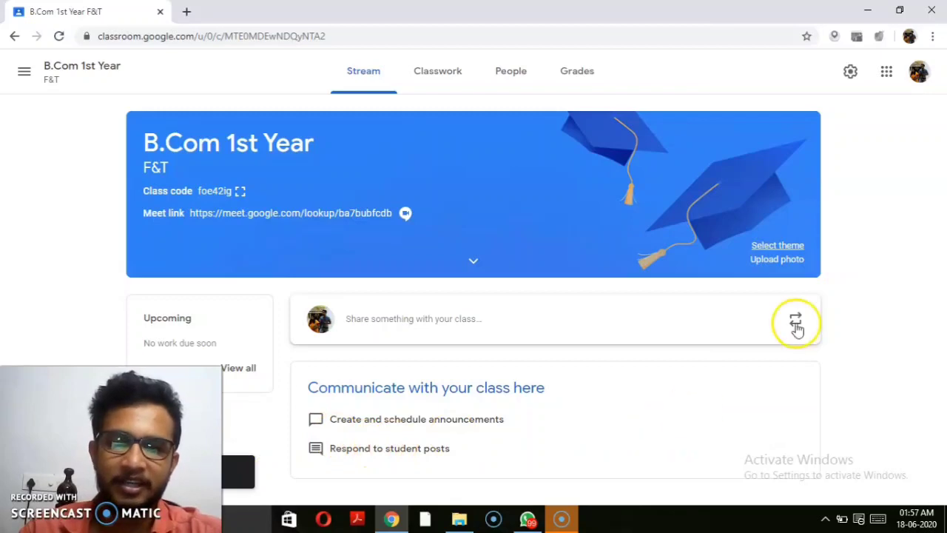
Step: Upload DSC_5955.JPG from the desktop as the class banner photo
left_click(777, 260)
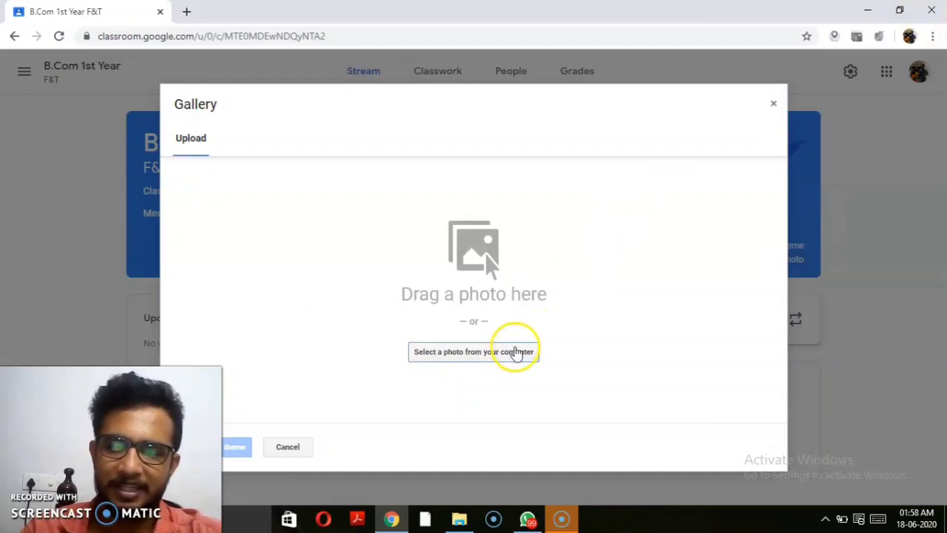
left_click(899, 10)
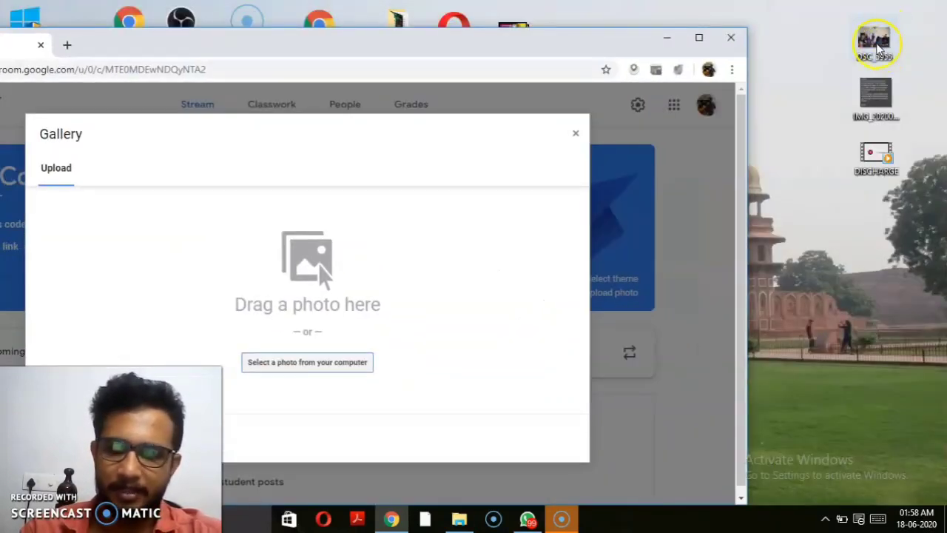
left_click_drag(873, 38, 321, 292)
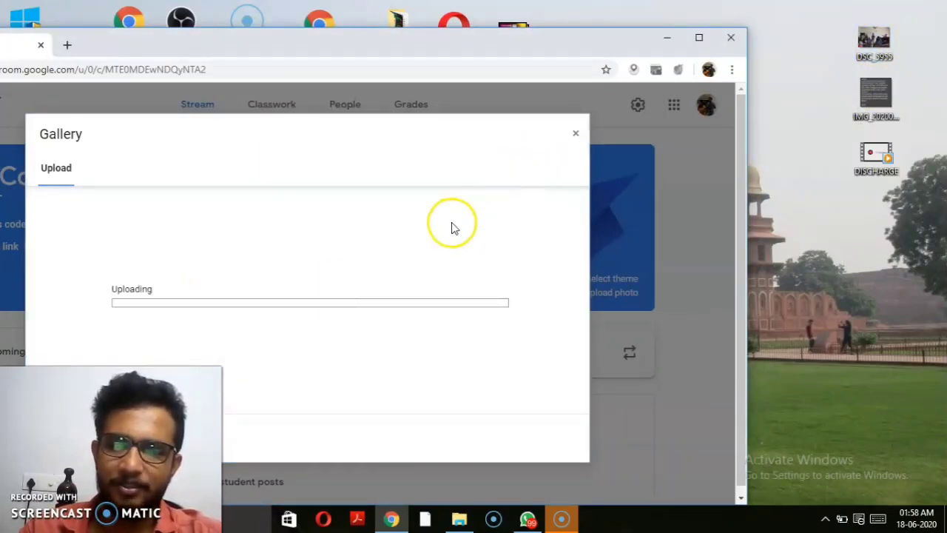
left_click(691, 45)
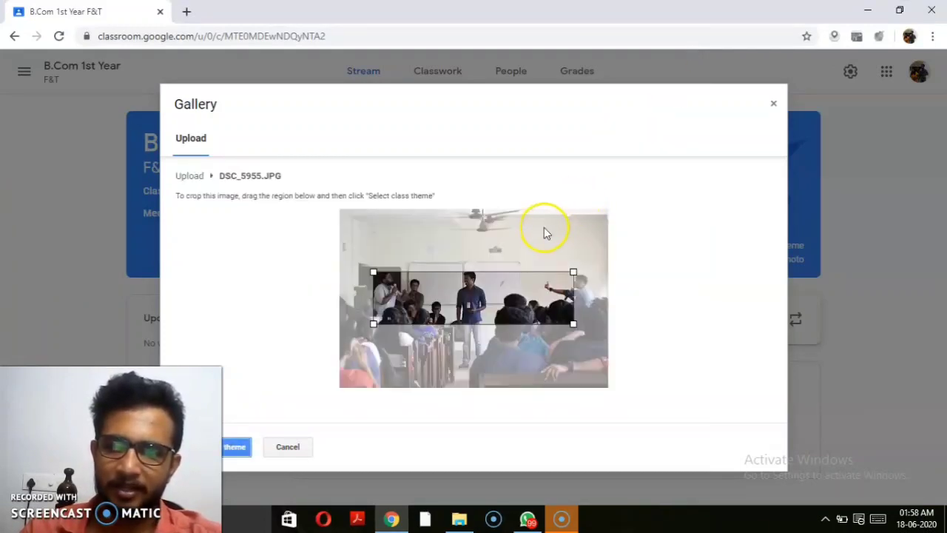
Step: Crop the photo to span its full width and apply it as the class theme
left_click(575, 272)
left_click_drag(576, 273, 631, 268)
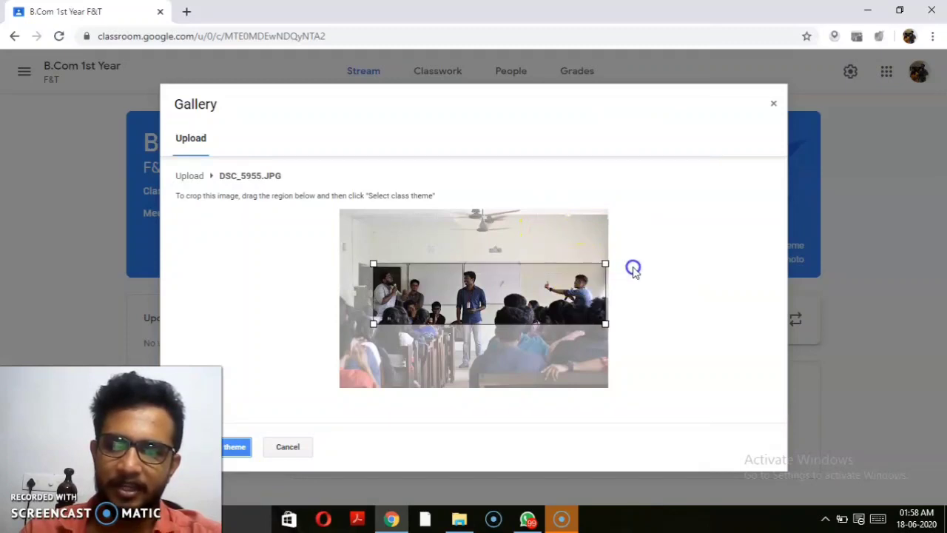
left_click(371, 264)
left_click_drag(371, 264, 285, 274)
left_click_drag(354, 286, 332, 286)
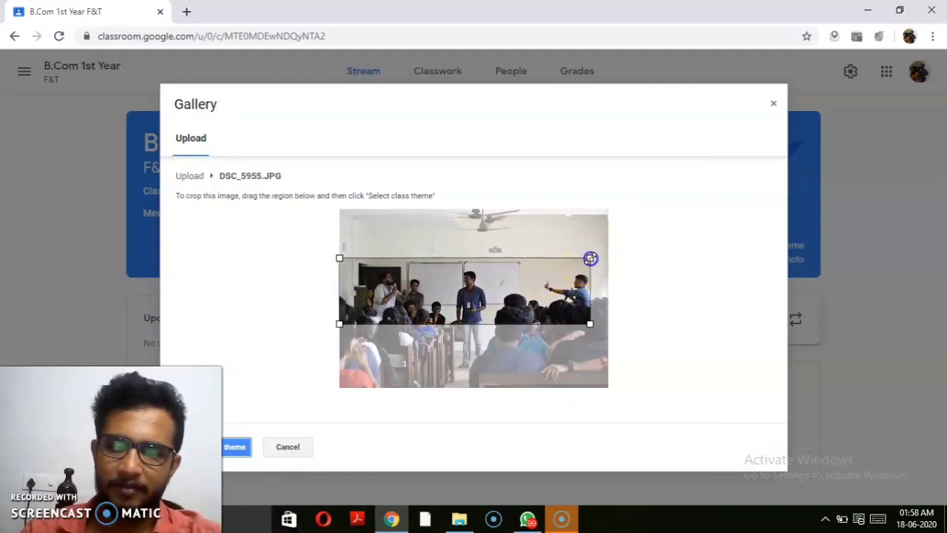
left_click_drag(590, 258, 636, 247)
left_click_drag(517, 295, 513, 303)
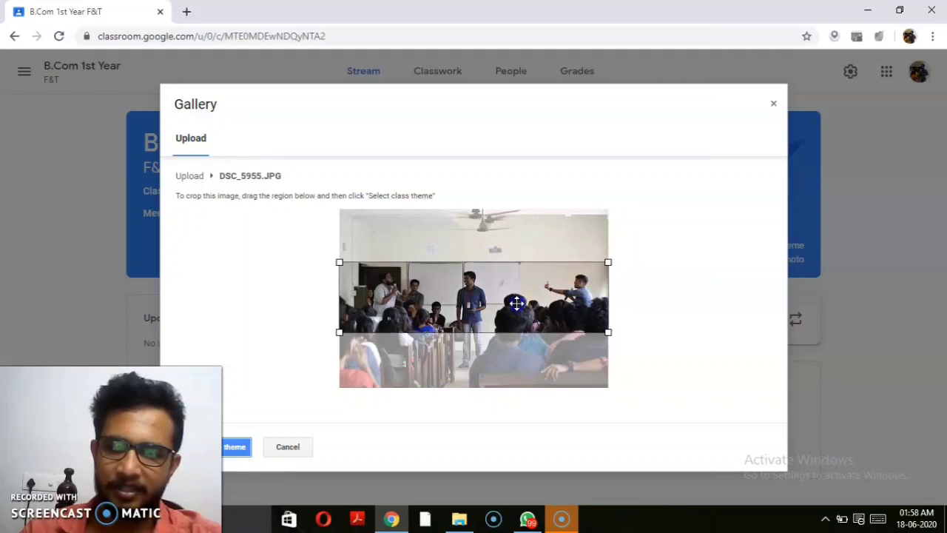
left_click(231, 453)
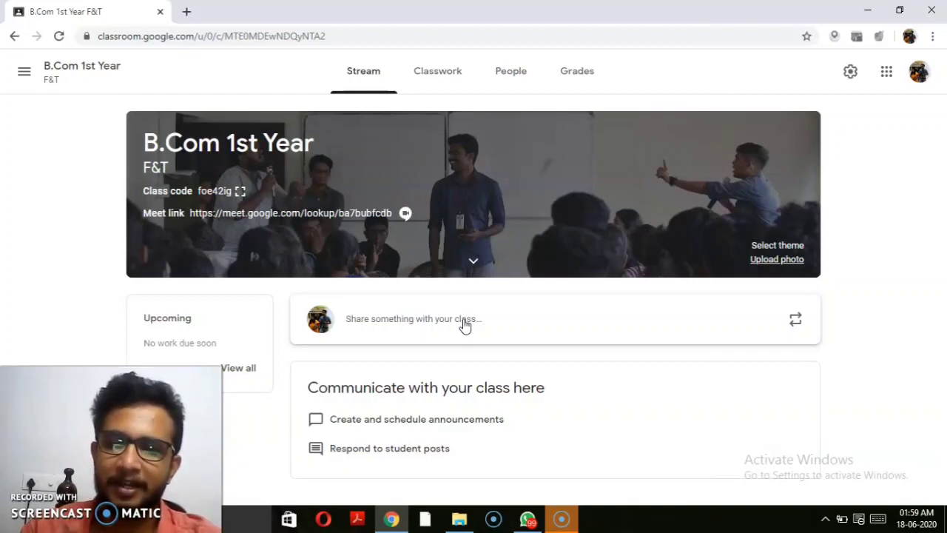
Step: Post a 'WELCOME' announcement to the B.Com 1st Year F&T class stream
left_click(432, 324)
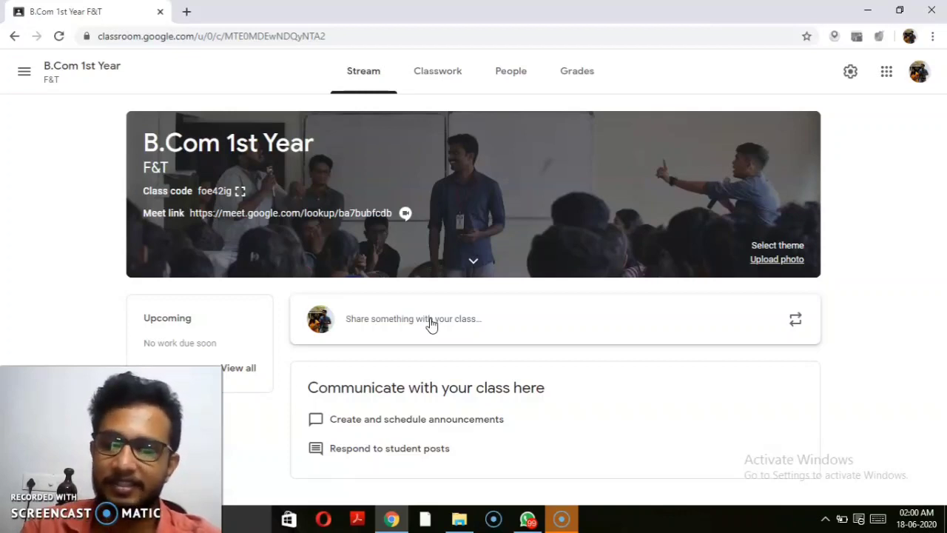
left_click(432, 325)
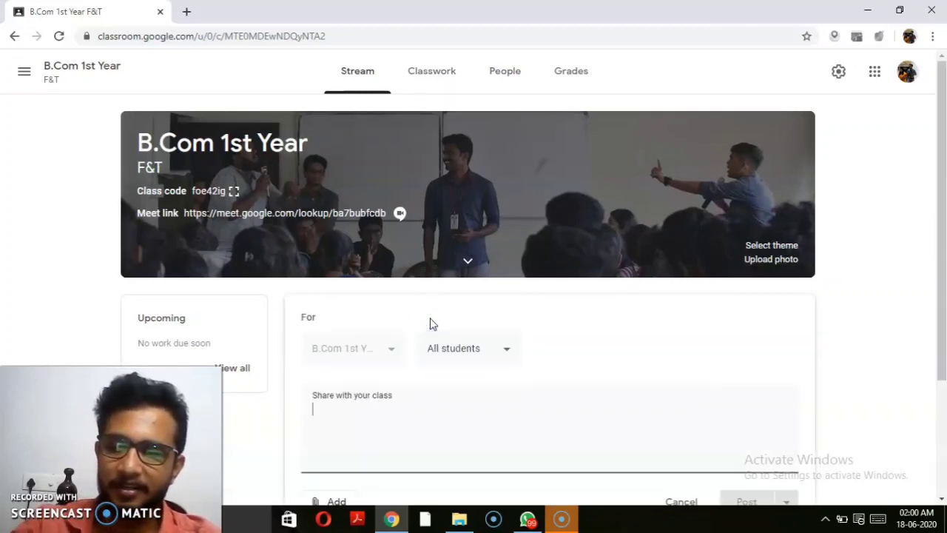
type("WEL")
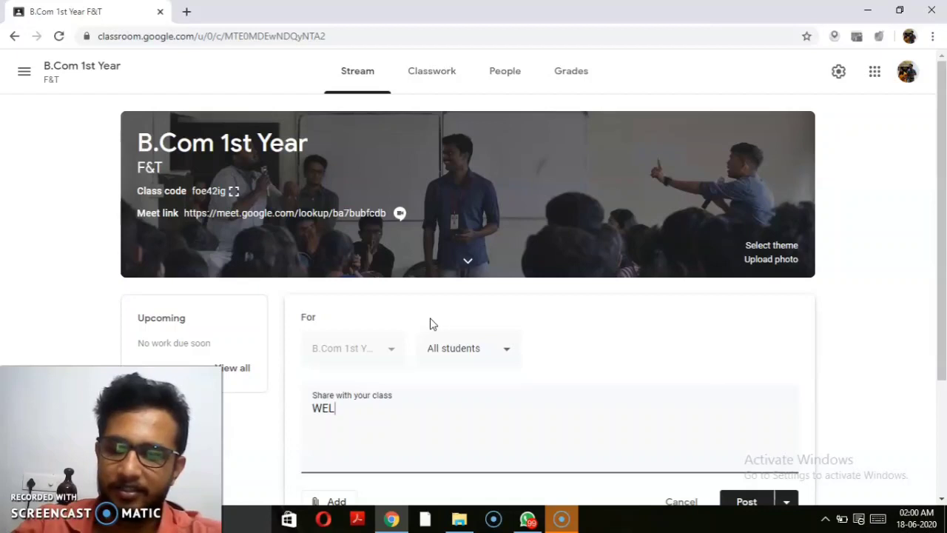
type("COME...")
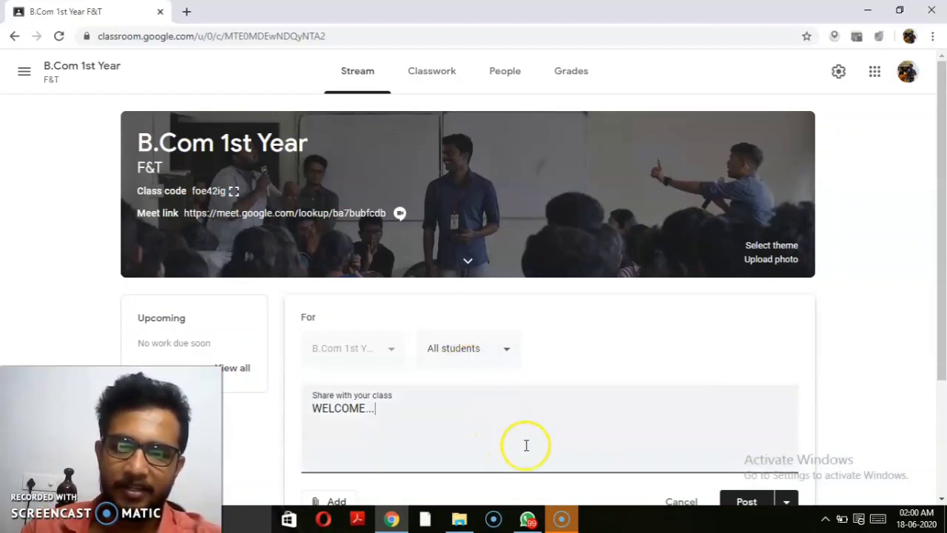
left_click(732, 500)
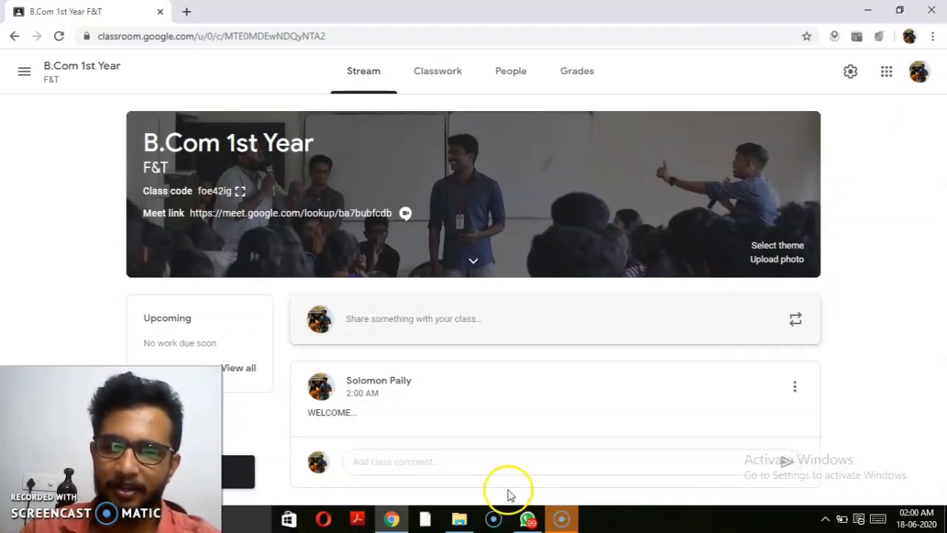
left_click(476, 459)
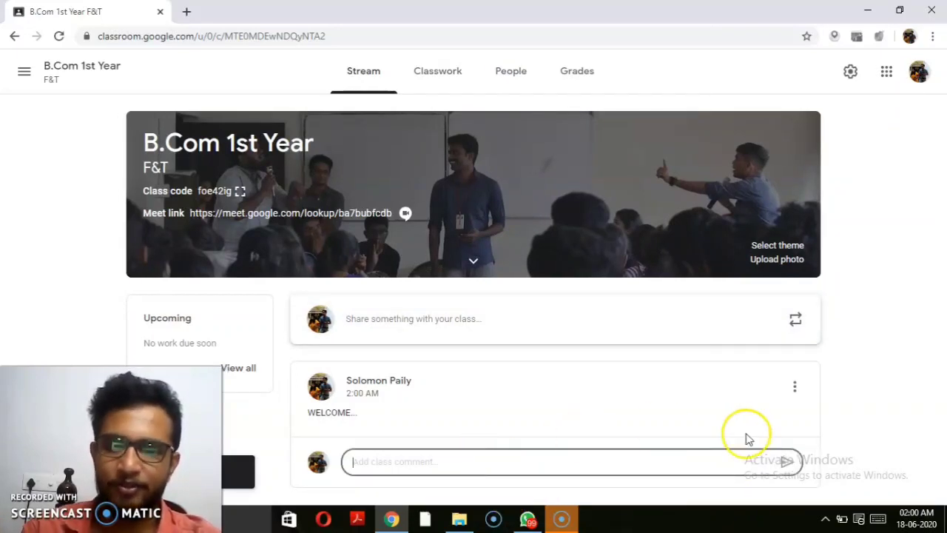
Step: Delete the WELCOME announcement using its options menu and confirm
left_click(793, 390)
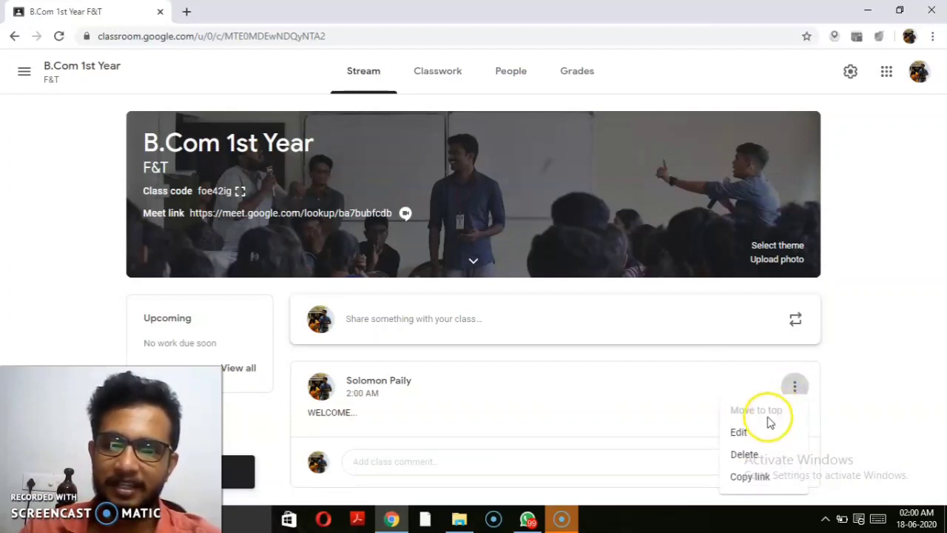
left_click(742, 456)
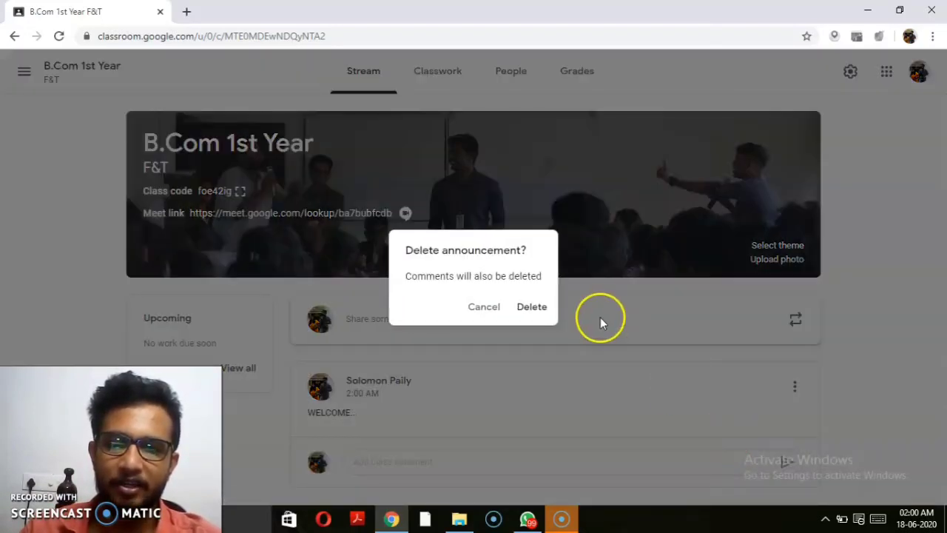
left_click(543, 309)
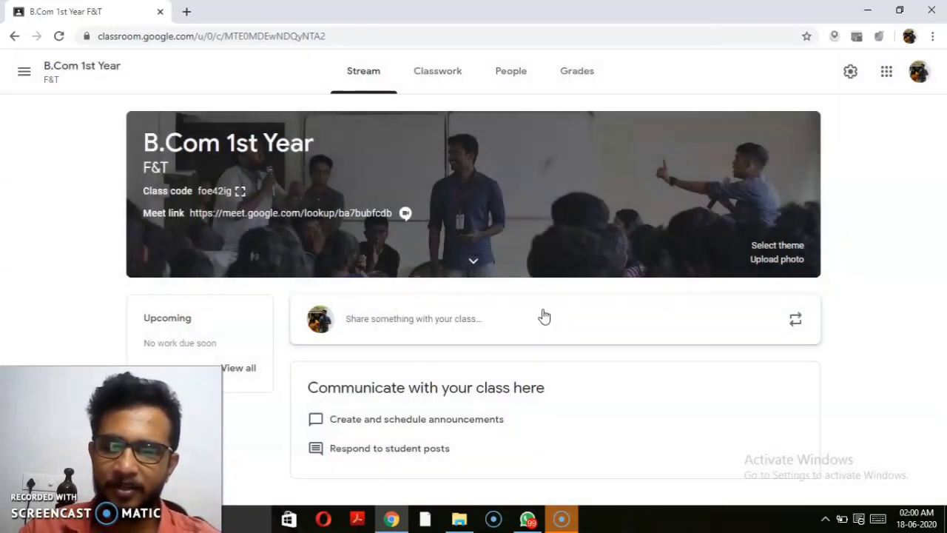
Step: Post a new 'HI' announcement to the B.Com 1st Year F&T stream
left_click(449, 318)
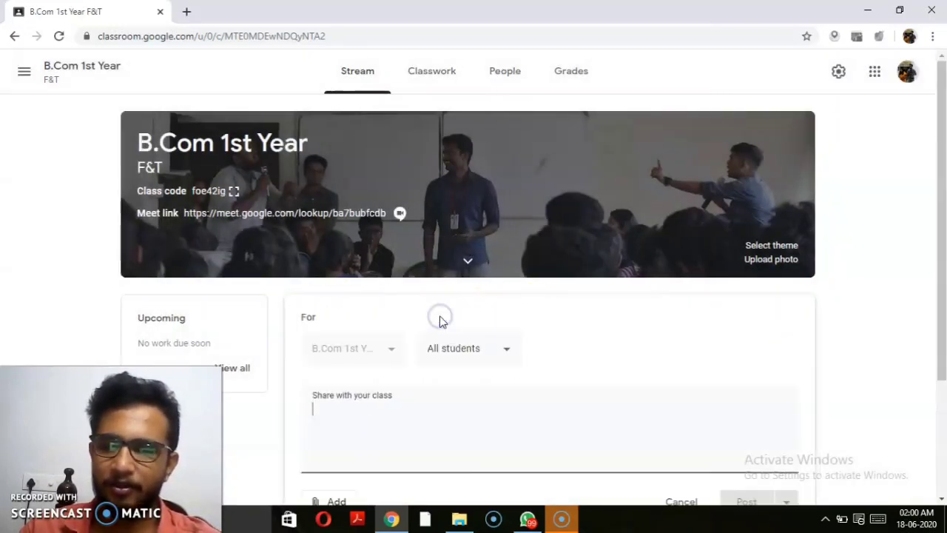
type("HI")
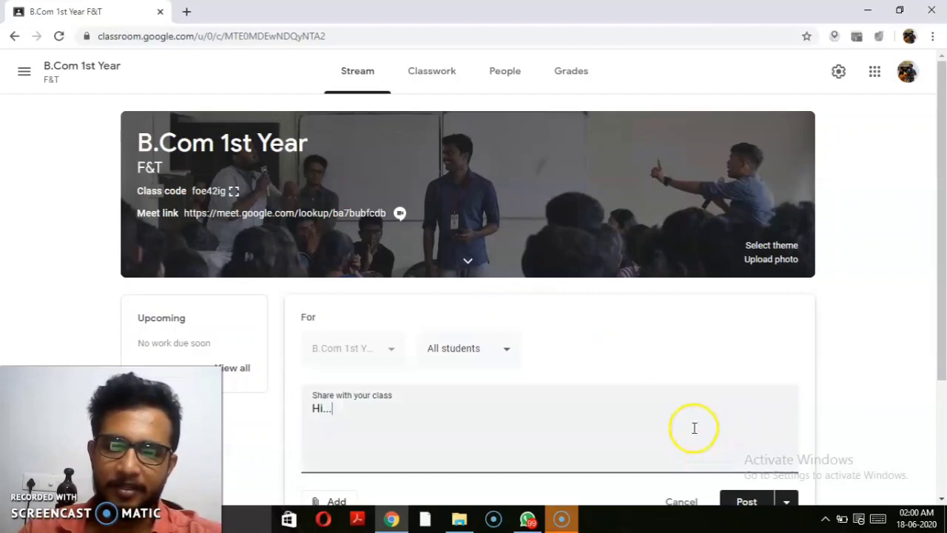
left_click(739, 503)
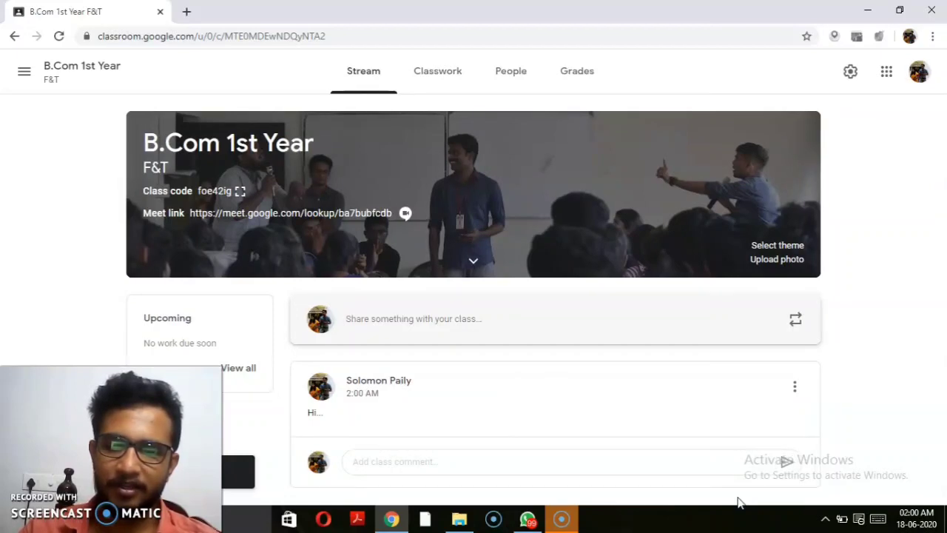
Step: Edit the posted 'Hi...' announcement so it reads 'Hello' and save it
left_click(795, 387)
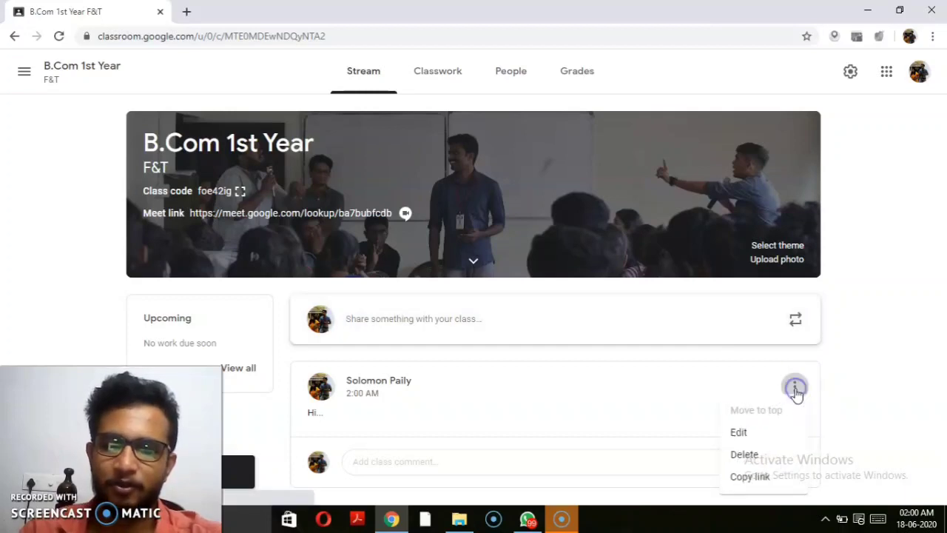
left_click(754, 433)
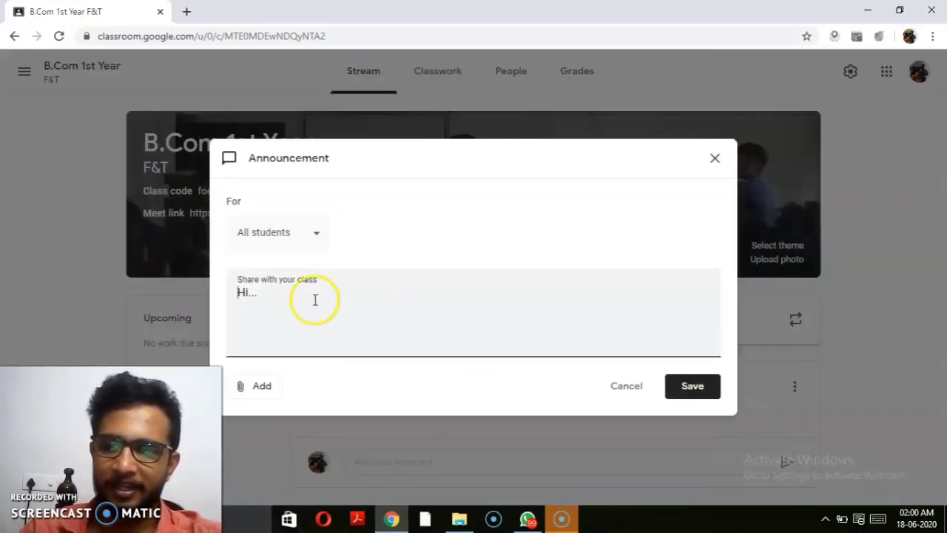
left_click(297, 295)
key("BackSpace")
key("BackSpace")
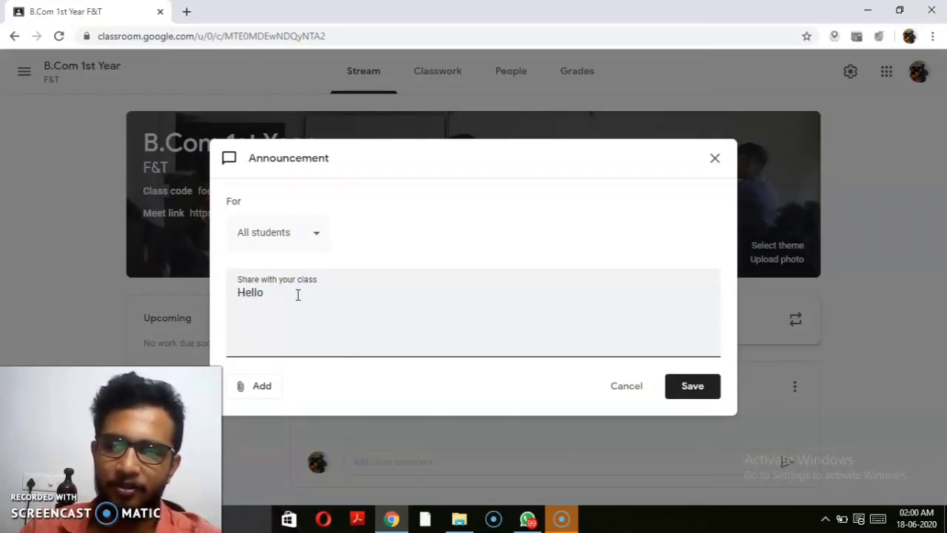
left_click(690, 388)
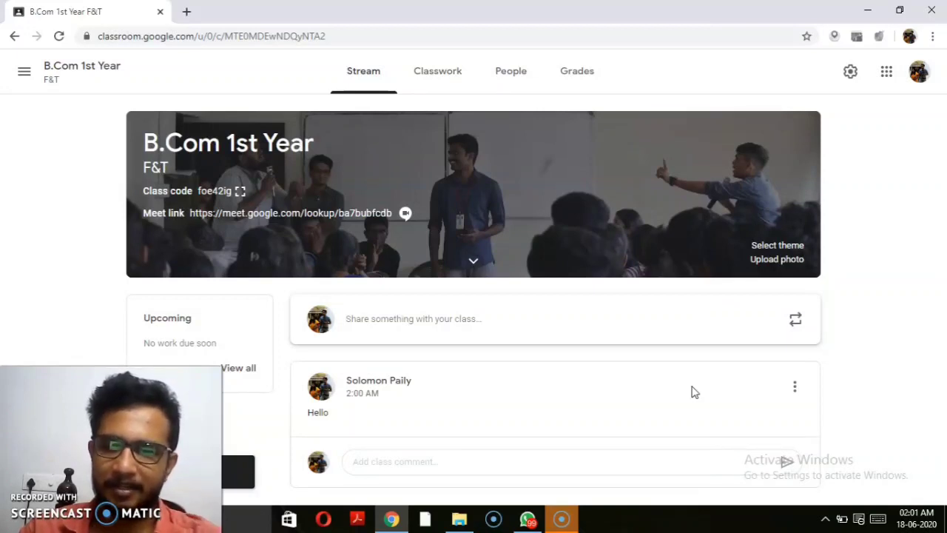
left_click(560, 328)
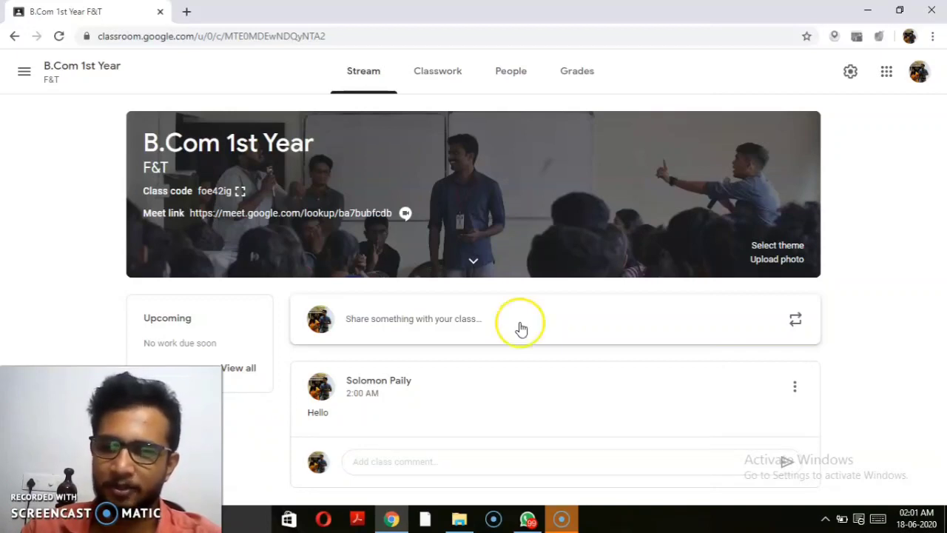
Step: Start a new announcement draft reading 'Dear Students....'
left_click(469, 321)
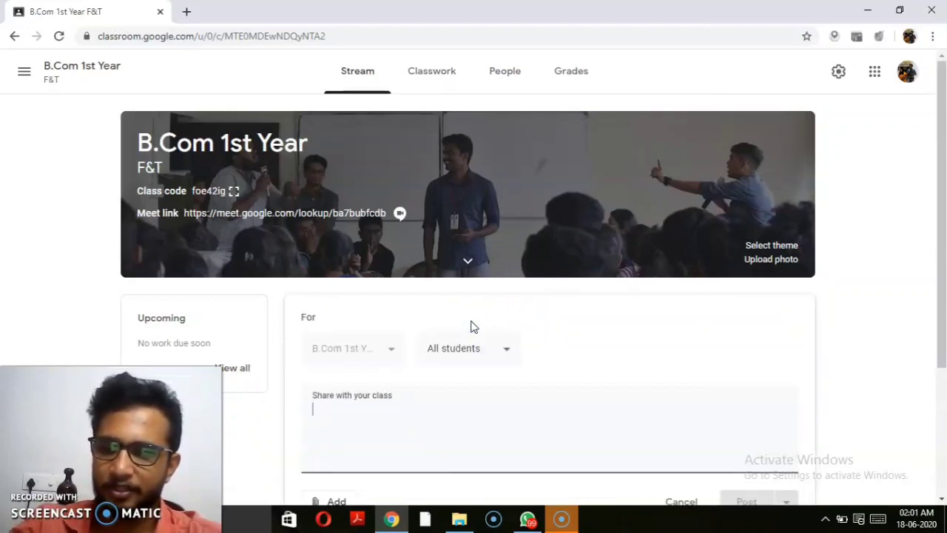
type("dea")
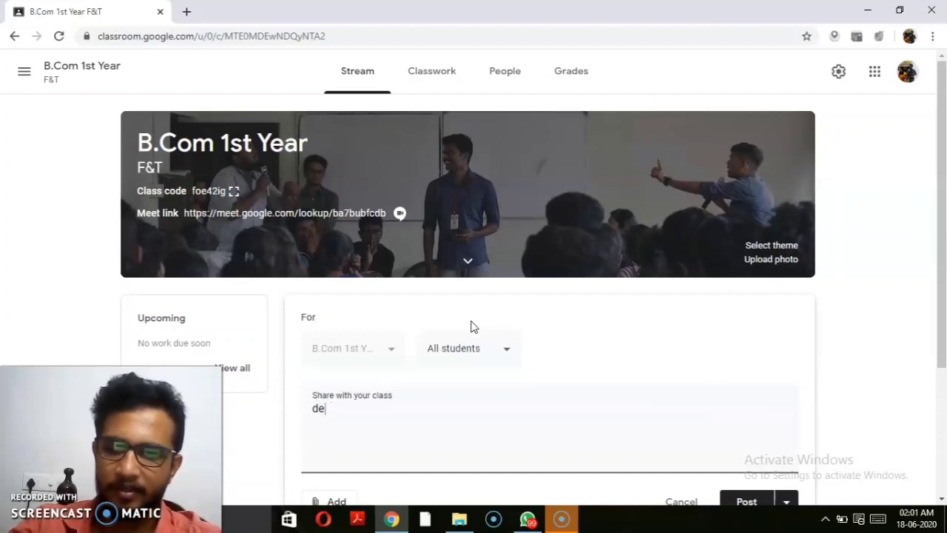
key("BackSpace")
key("BackSpace")
type("Dear")
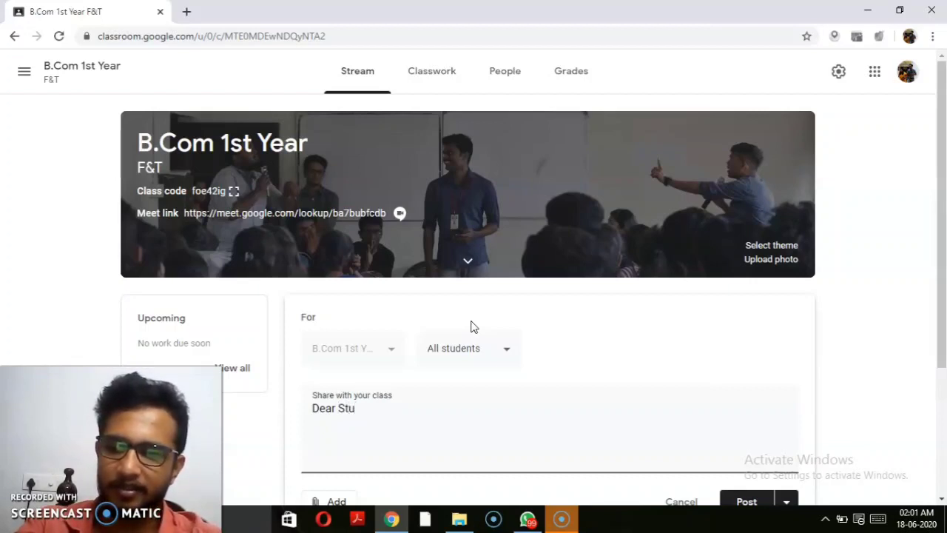
type(" Students....")
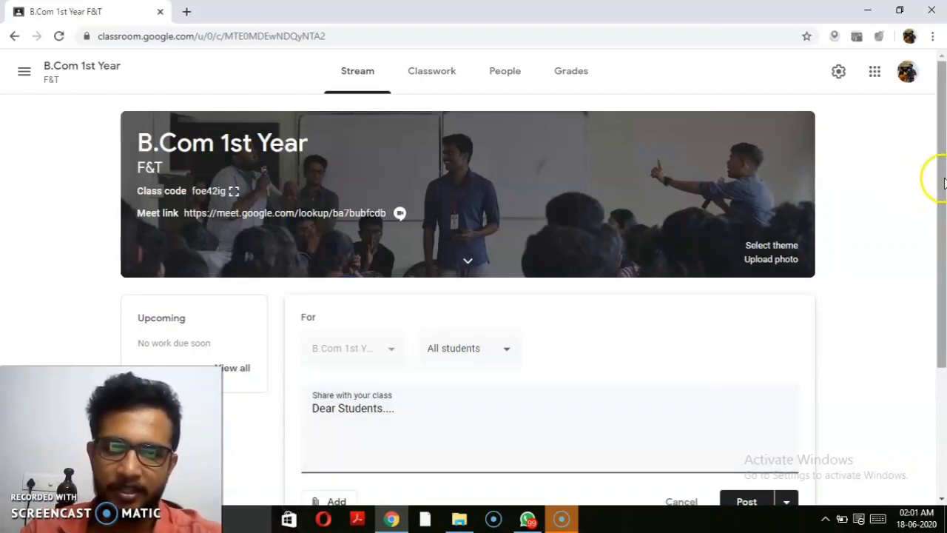
left_click_drag(941, 180, 944, 228)
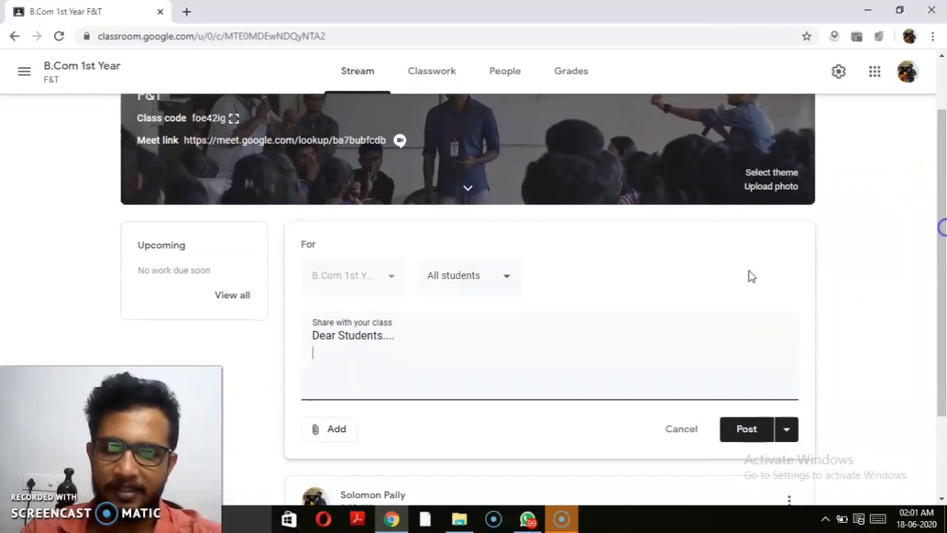
Step: Attach IMG_20200618_010351.jpg from the desktop to the announcement draft
left_click(331, 431)
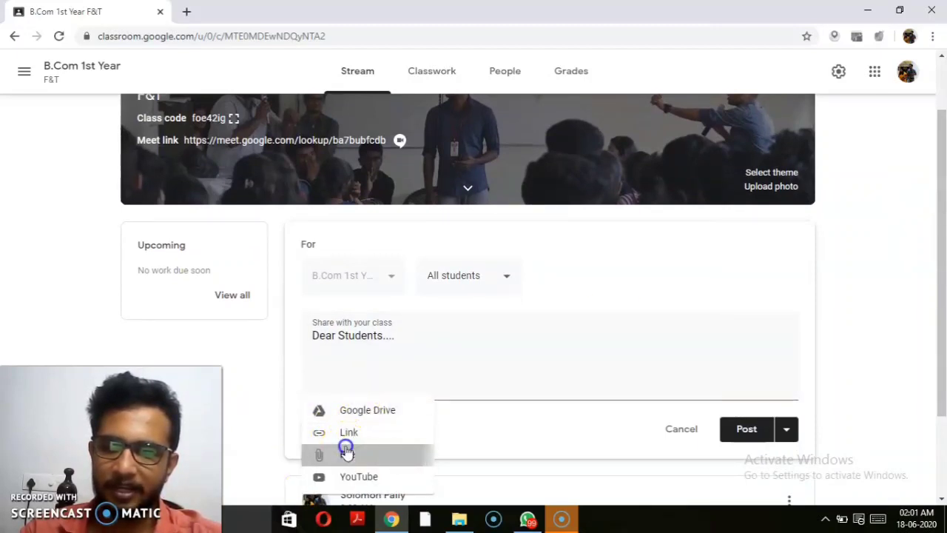
left_click(347, 451)
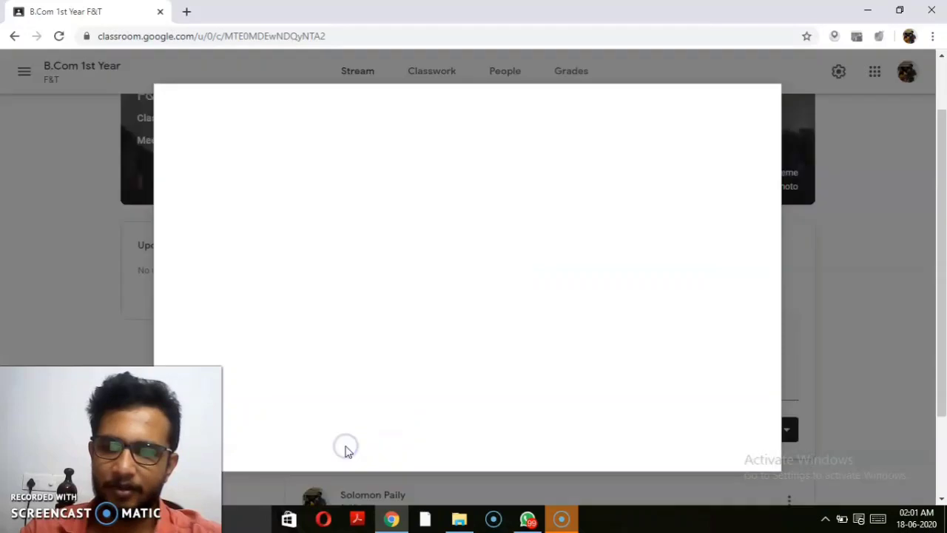
left_click(902, 8)
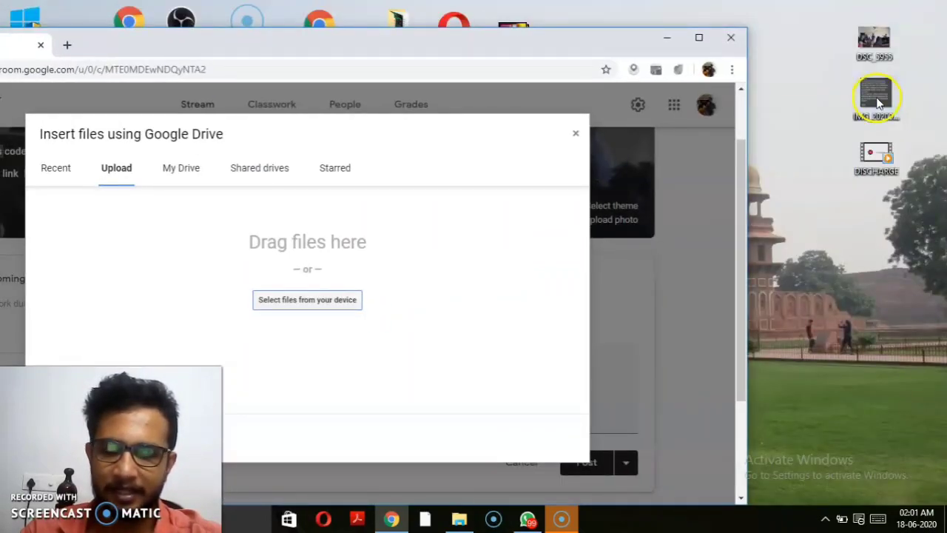
left_click_drag(877, 104, 328, 296)
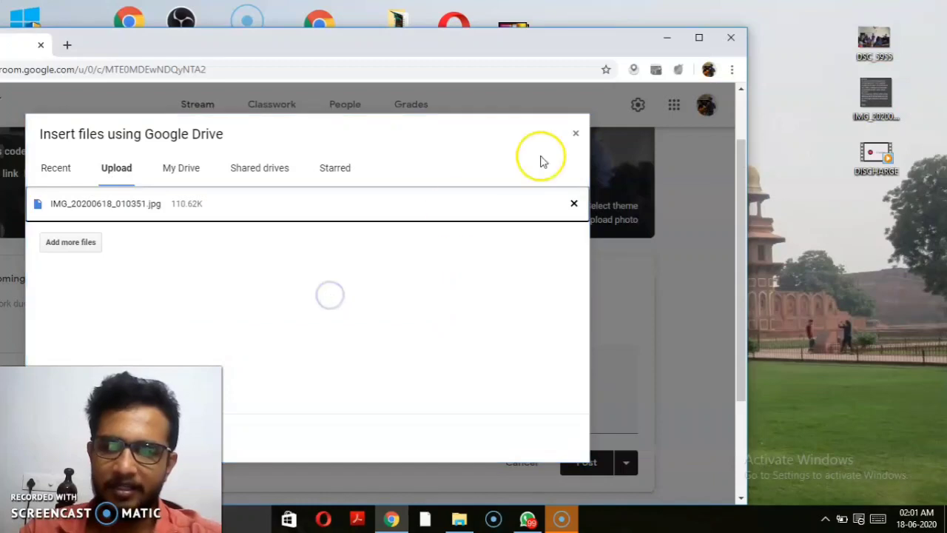
left_click(699, 37)
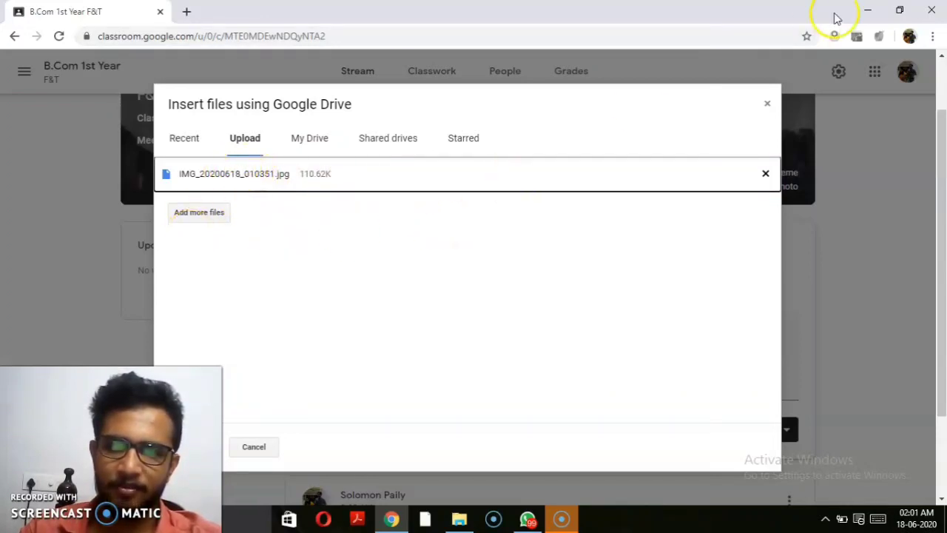
left_click(900, 9)
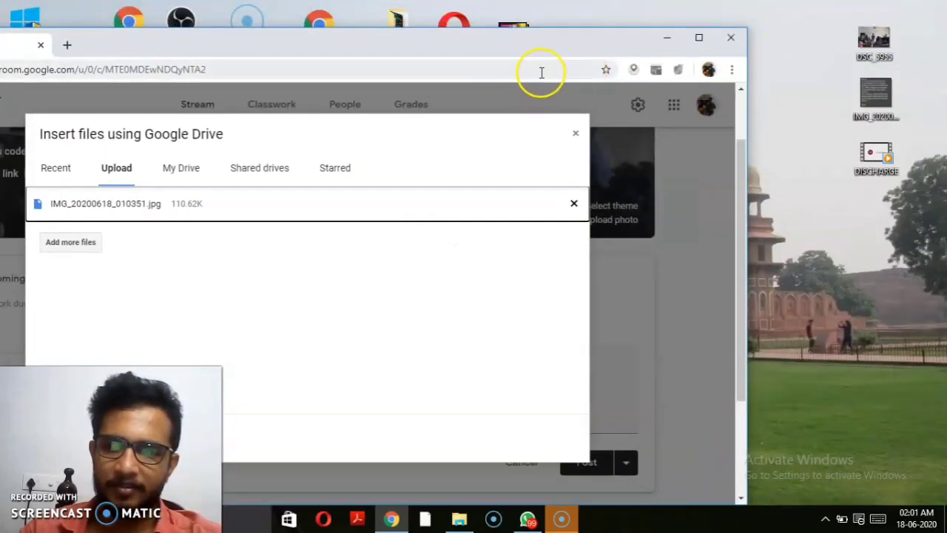
left_click_drag(481, 44, 683, 8)
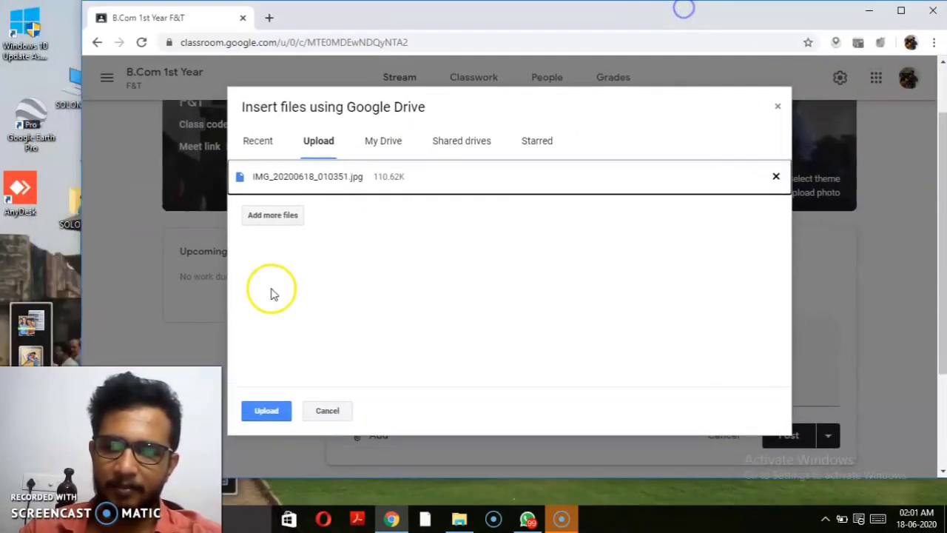
left_click(266, 412)
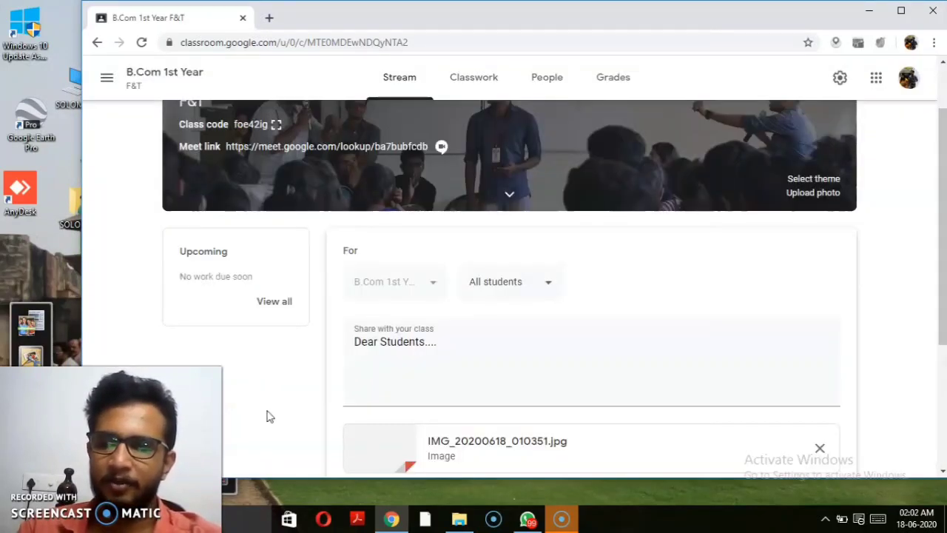
Step: Preview the attached notice image, then close the preview
left_click(901, 11)
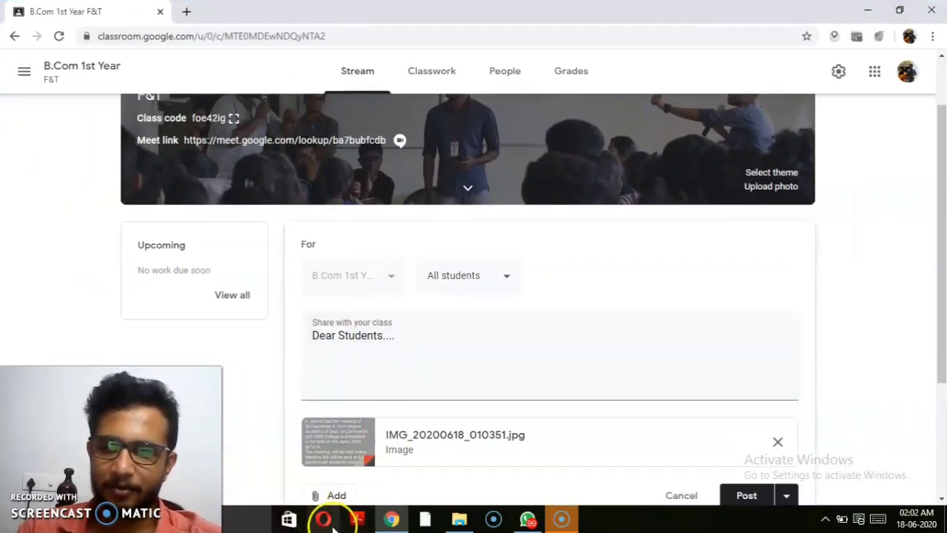
left_click(423, 440)
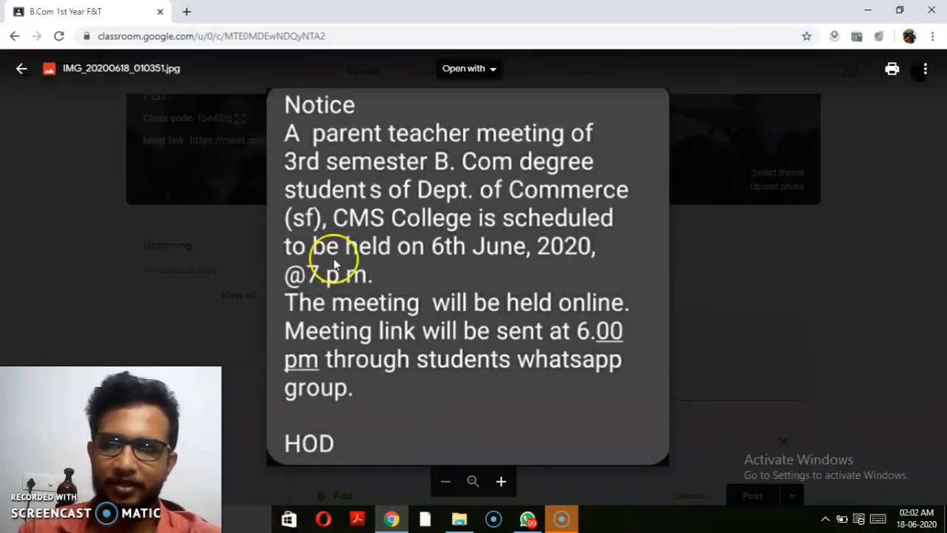
left_click(22, 67)
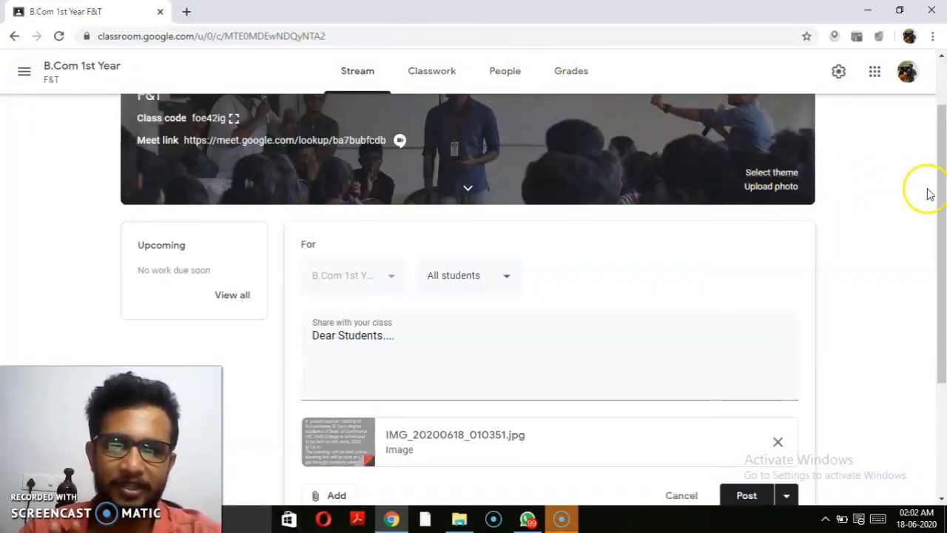
left_click_drag(942, 194, 942, 276)
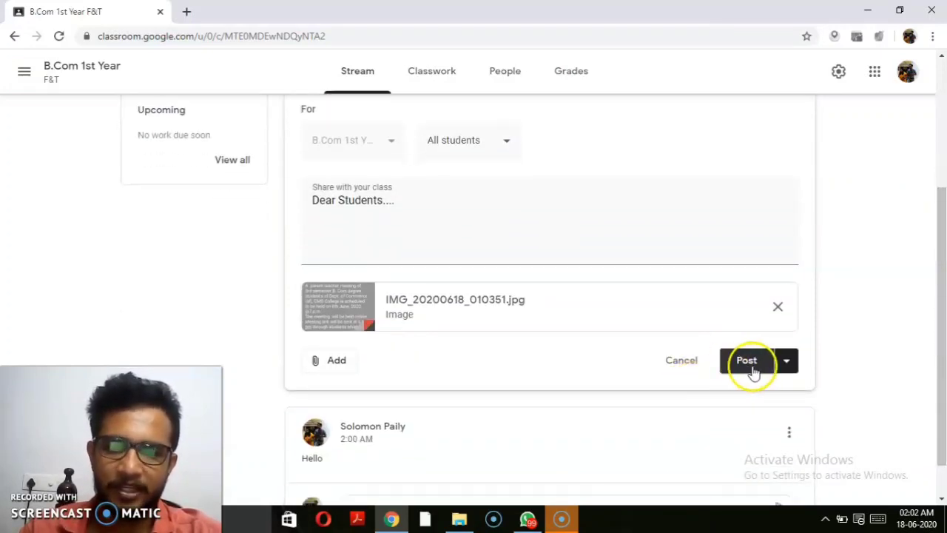
Step: Schedule the 'Dear Students....' announcement for Jun 21 at 10:00 AM
left_click(787, 363)
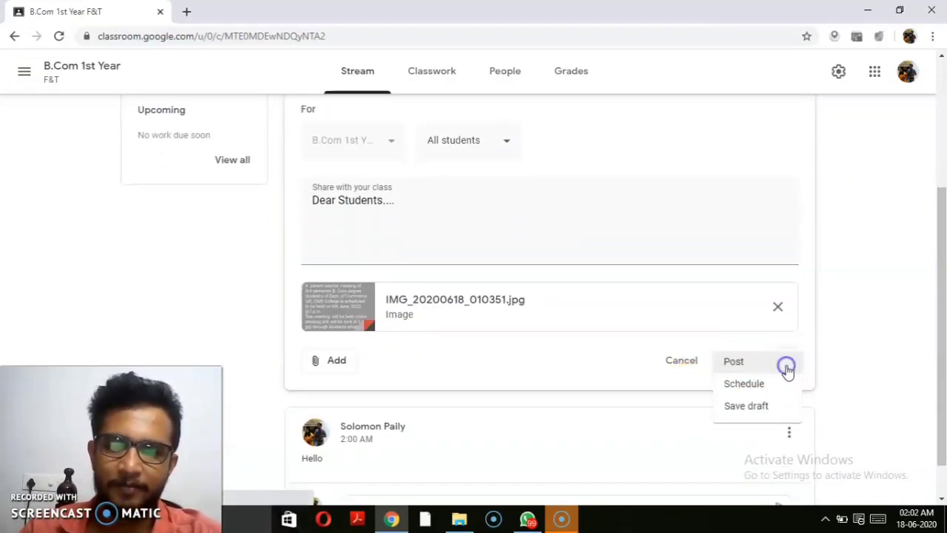
left_click(751, 385)
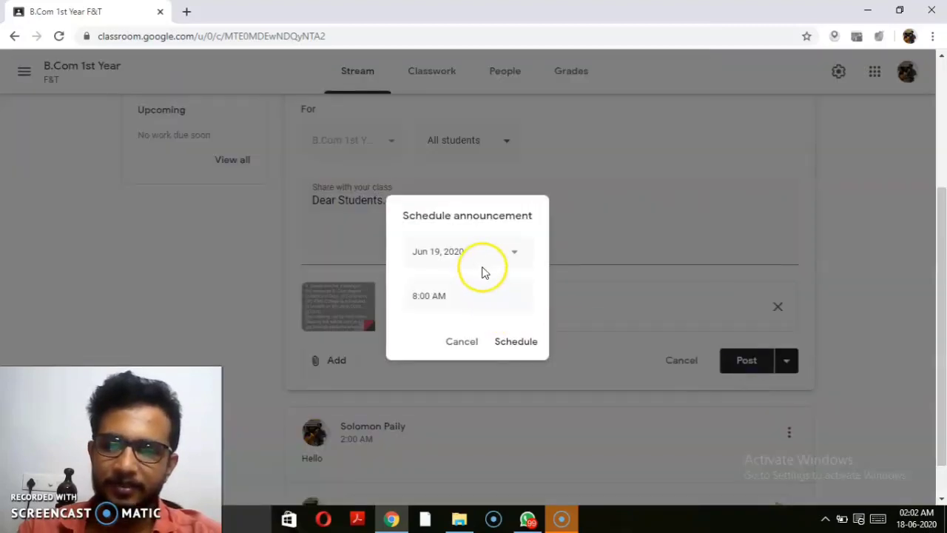
left_click(516, 252)
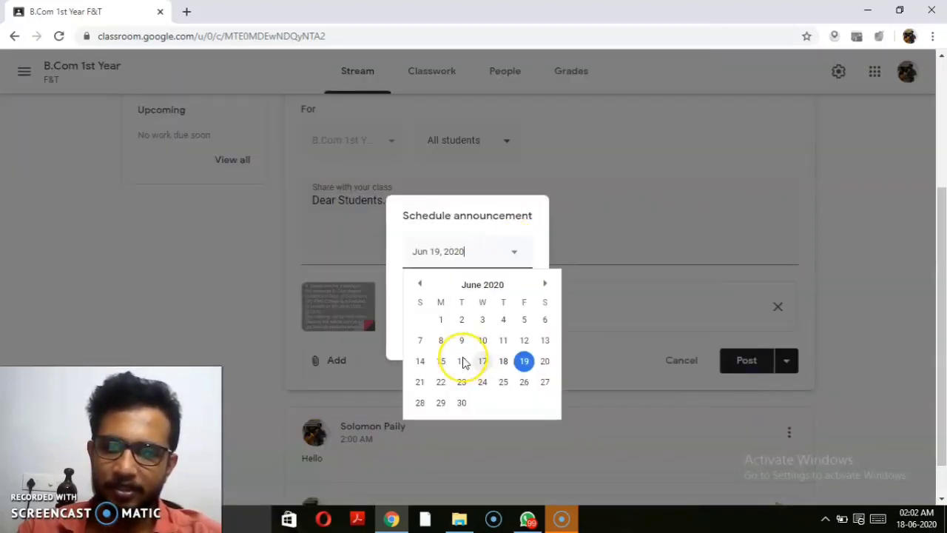
left_click(419, 382)
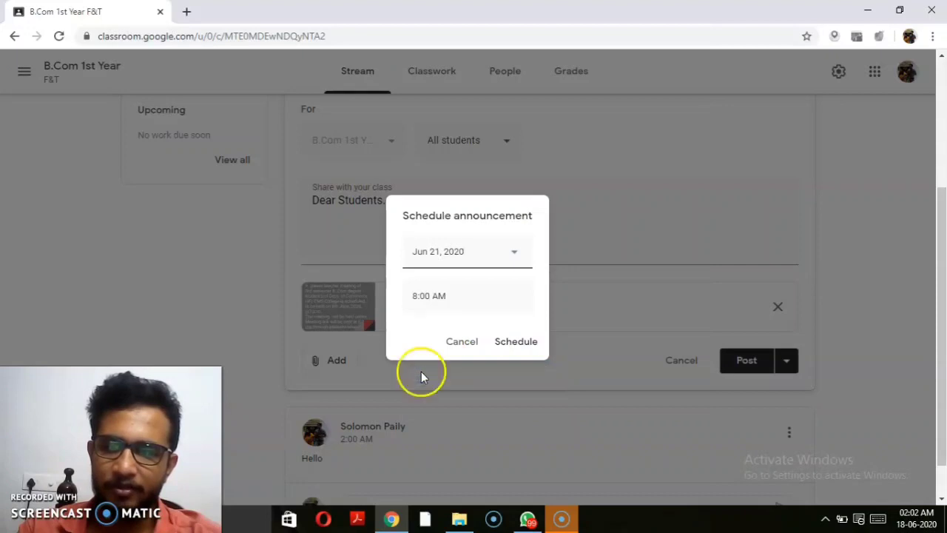
left_click(418, 297)
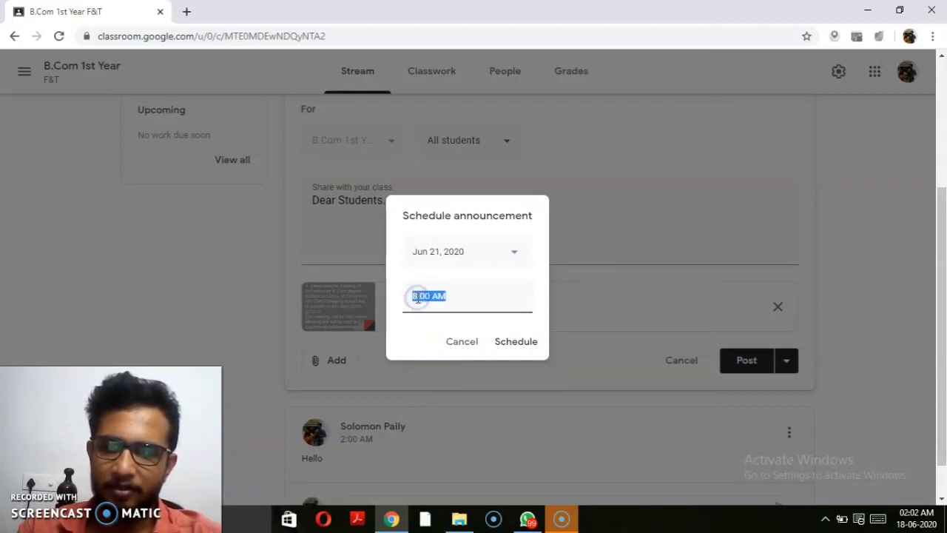
left_click(418, 296)
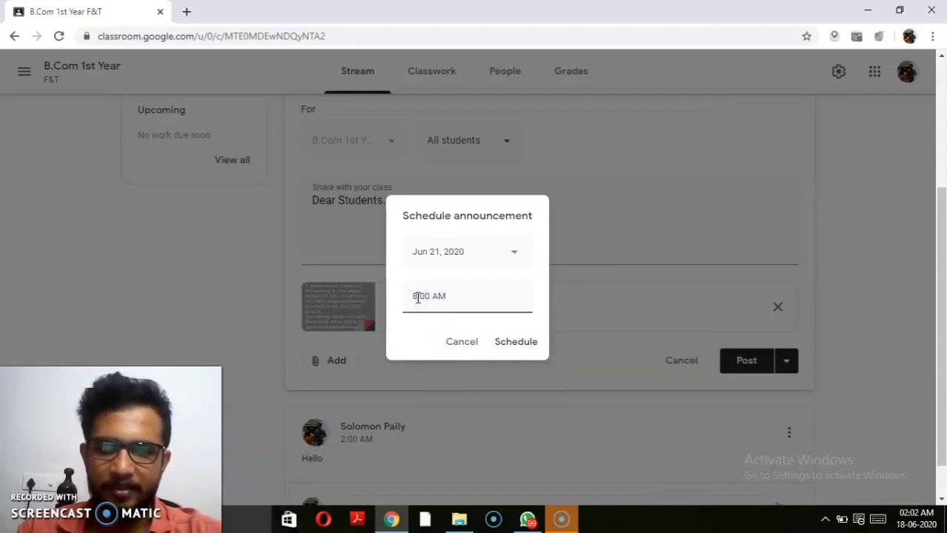
key("BackSpace")
type("10")
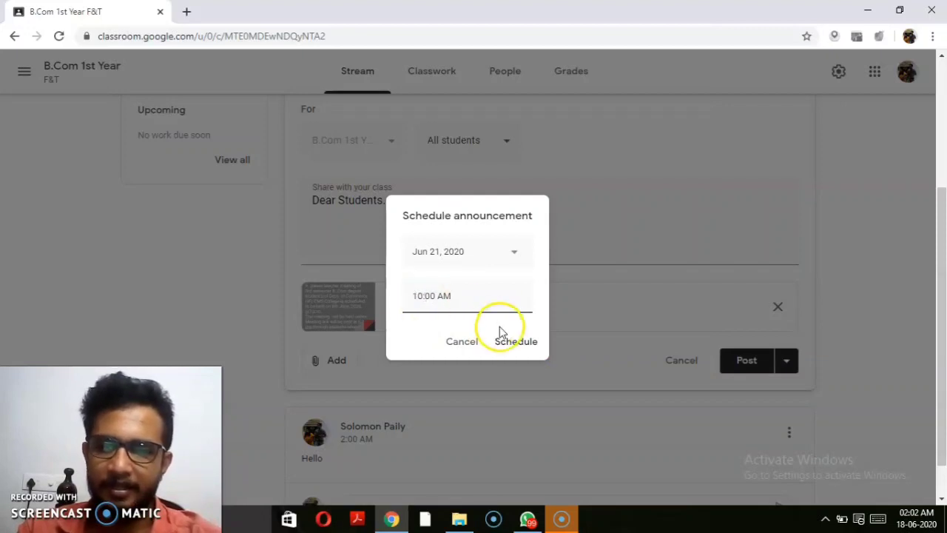
left_click(518, 345)
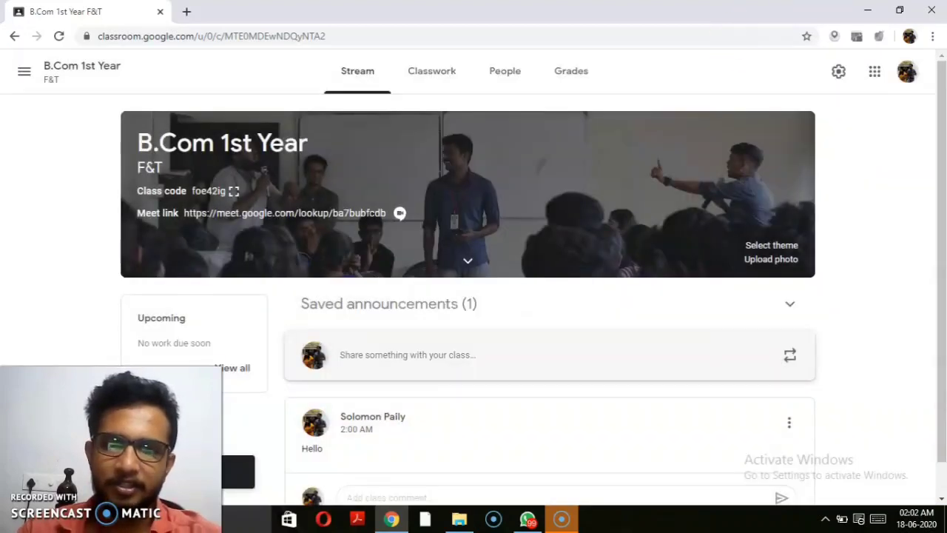
Step: Shrink and reposition the browser window on the desktop
left_click(899, 11)
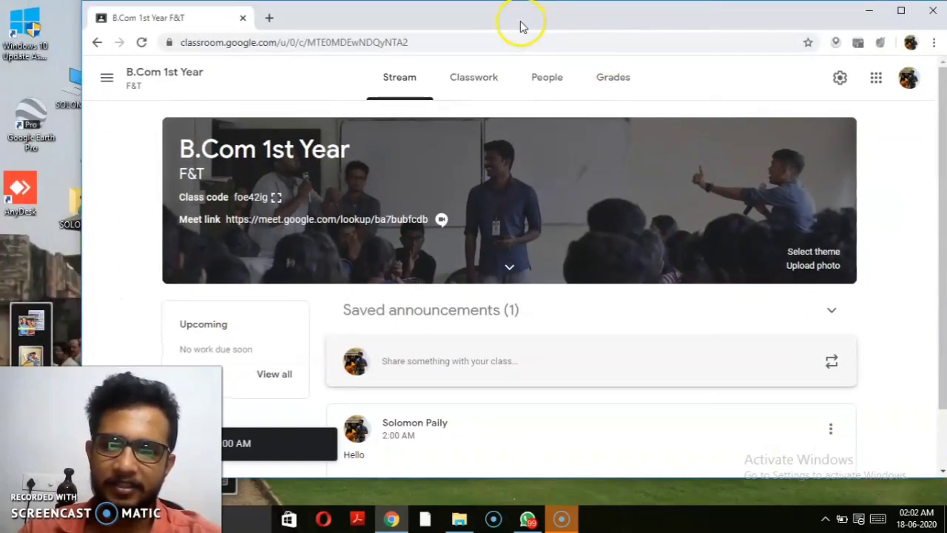
left_click_drag(520, 21, 662, 8)
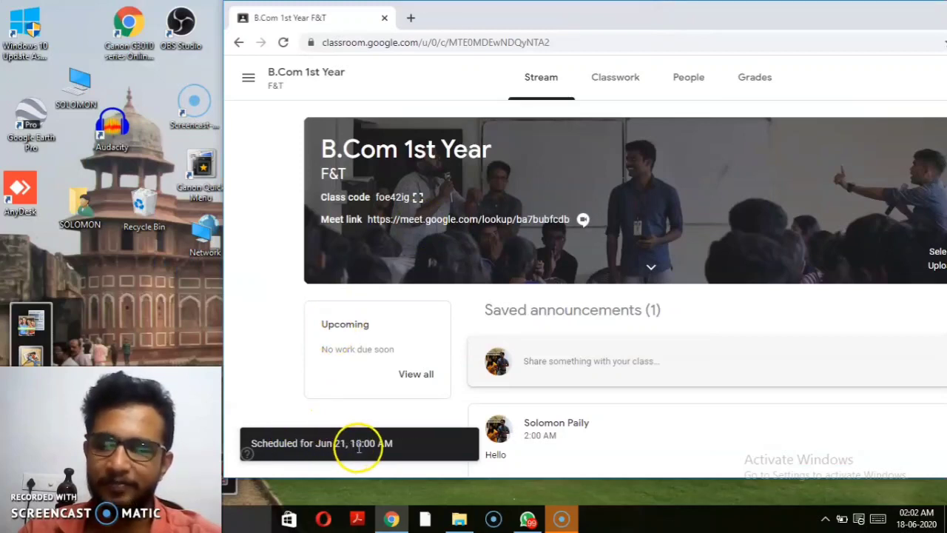
left_click_drag(879, 28, 753, 40)
Step: Maximize the browser and show the enlarged class code, then close it
left_click(917, 26)
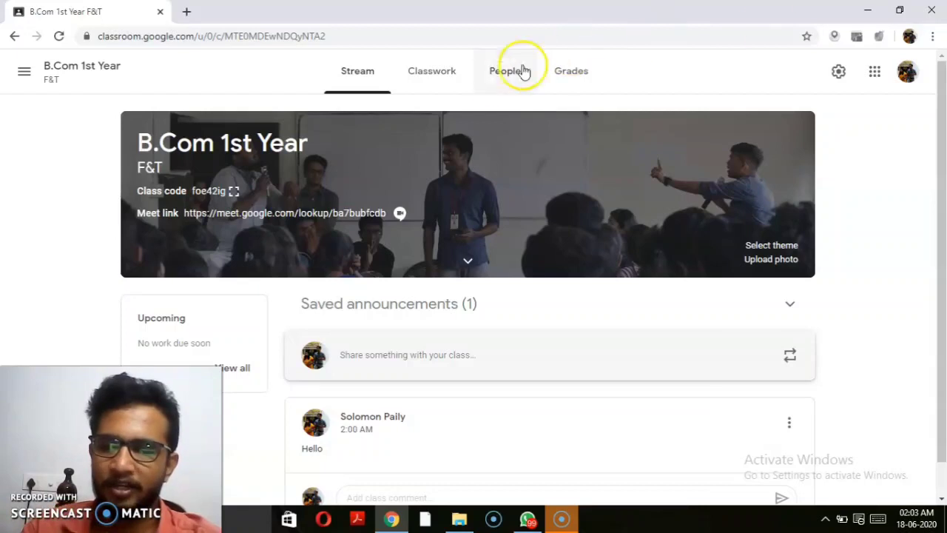
left_click(234, 194)
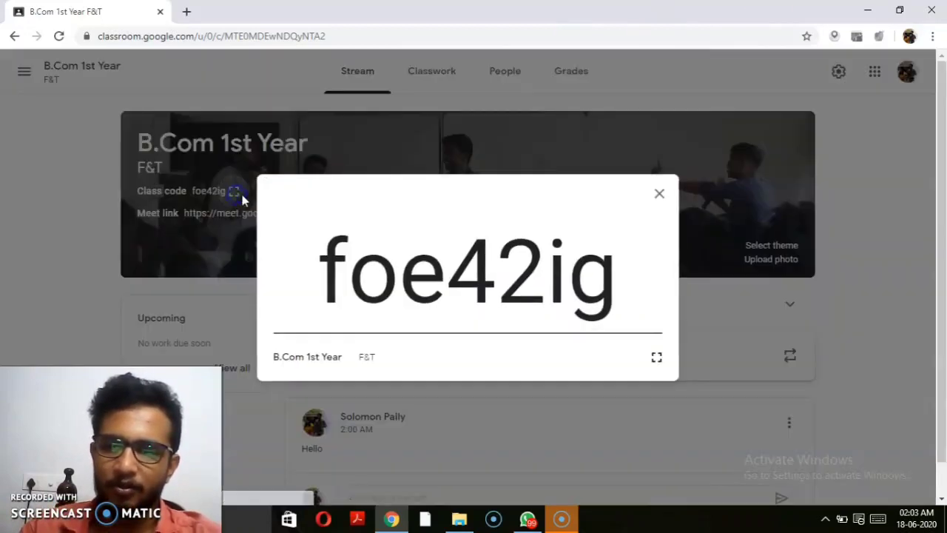
left_click_drag(625, 282, 281, 249)
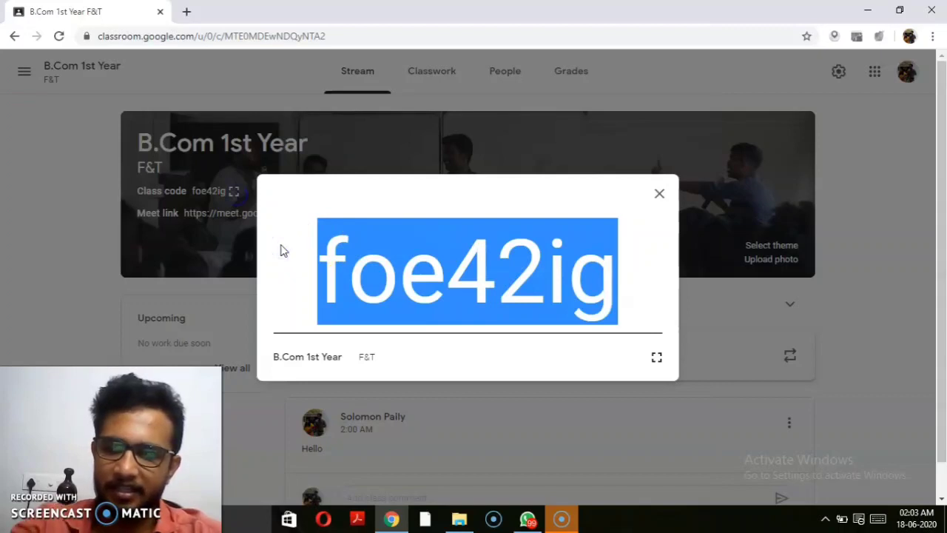
left_click(663, 195)
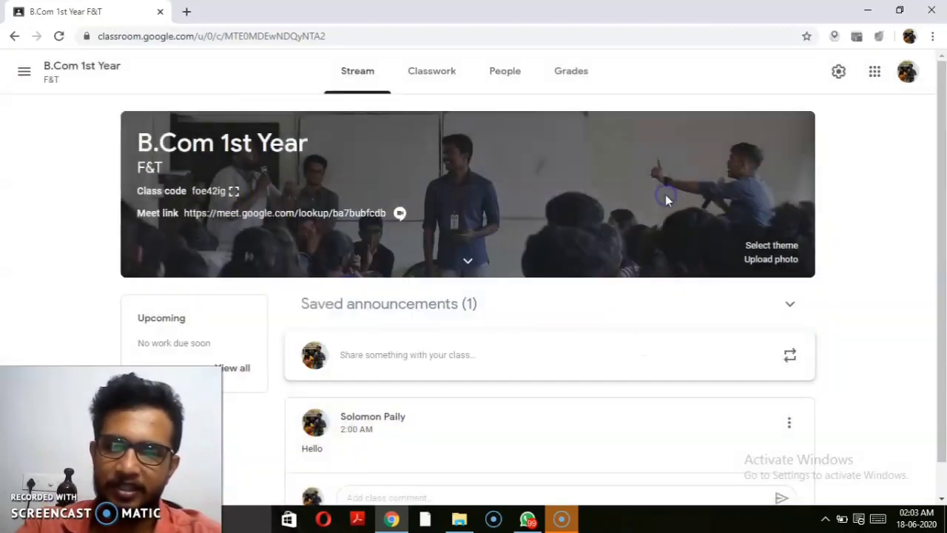
Step: Navigate back through earlier pages and open the class's Classwork page
left_click(16, 42)
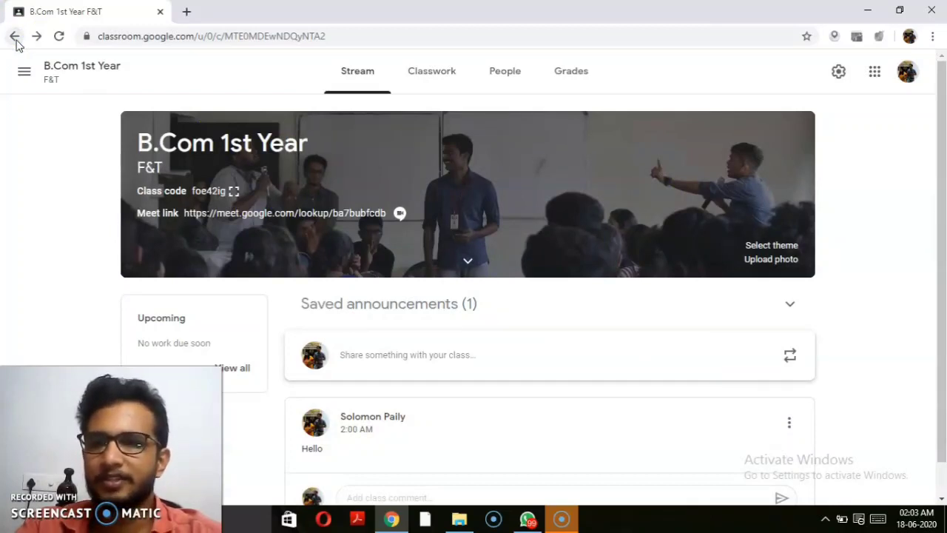
left_click(15, 39)
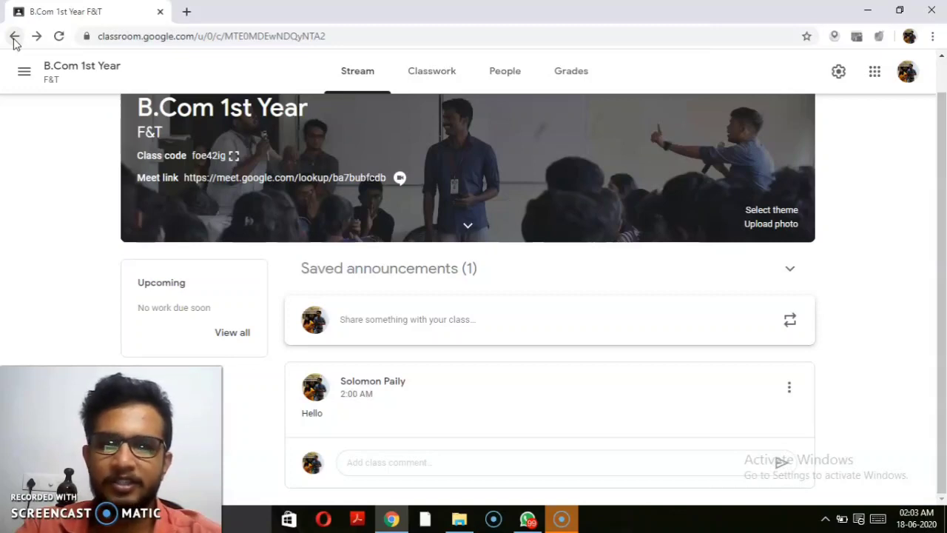
left_click(14, 41)
left_click(15, 38)
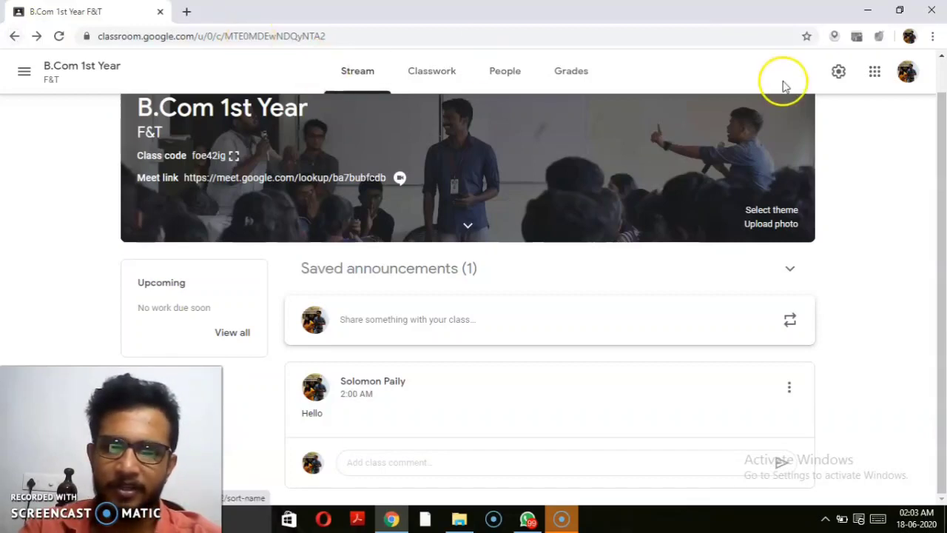
left_click_drag(944, 132, 944, 107)
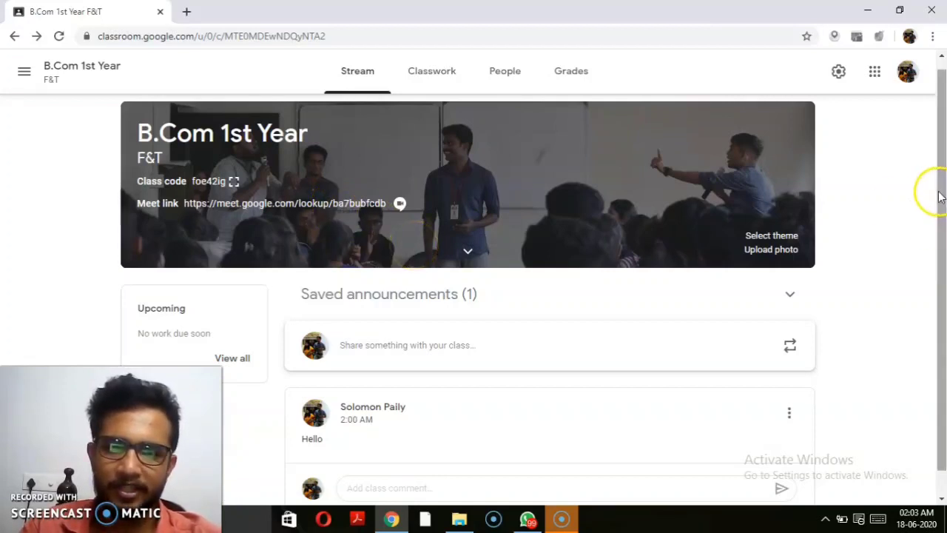
left_click_drag(941, 194, 943, 265)
left_click(645, 355)
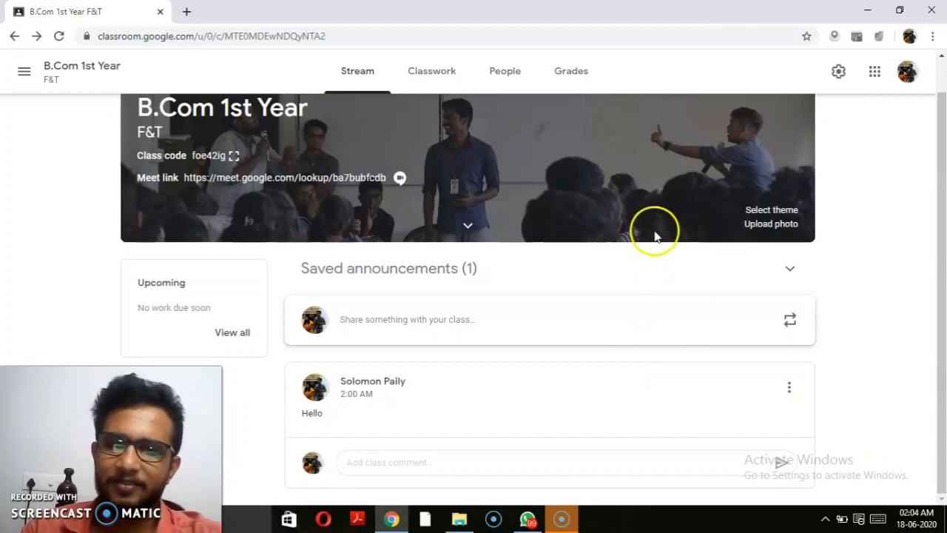
left_click(433, 74)
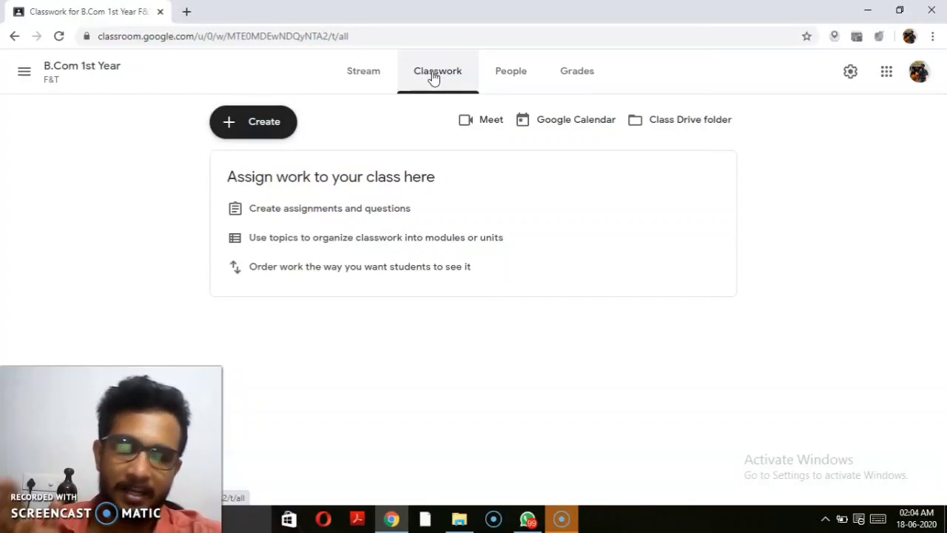
Step: Open the Create menu listing Assignment, Quiz assignment, Question, Material, Reuse post and Topic
left_click(253, 120)
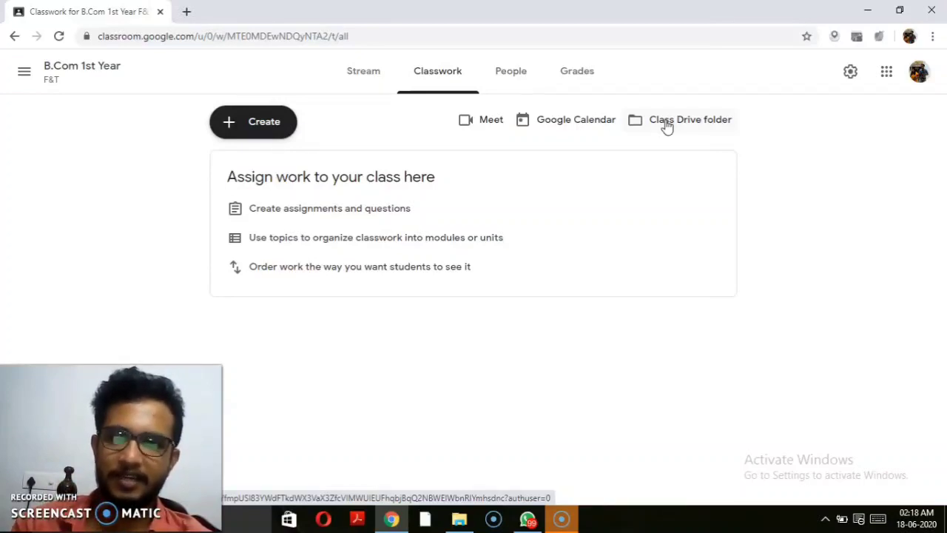
left_click(264, 122)
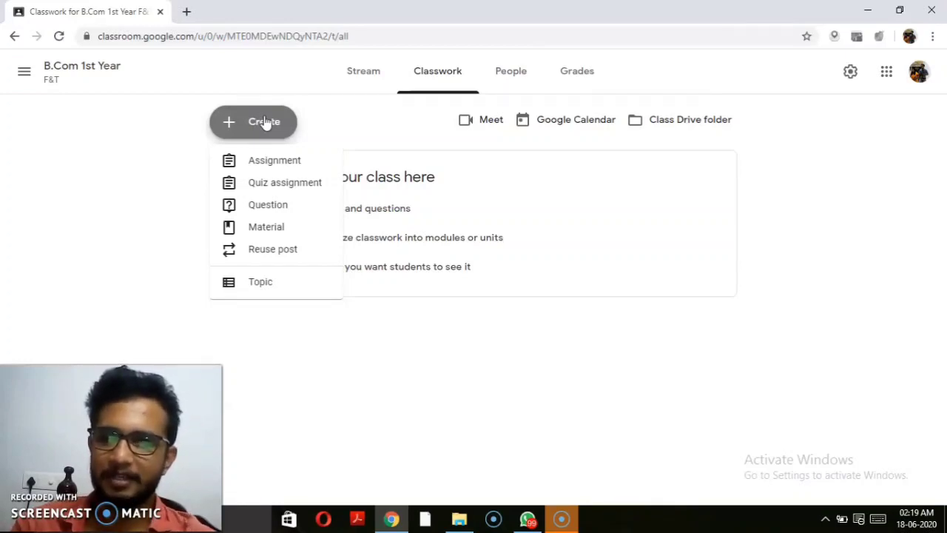
Step: Start a new assignment and enter the title 'Make a note.', fixing typos along the way
left_click(273, 162)
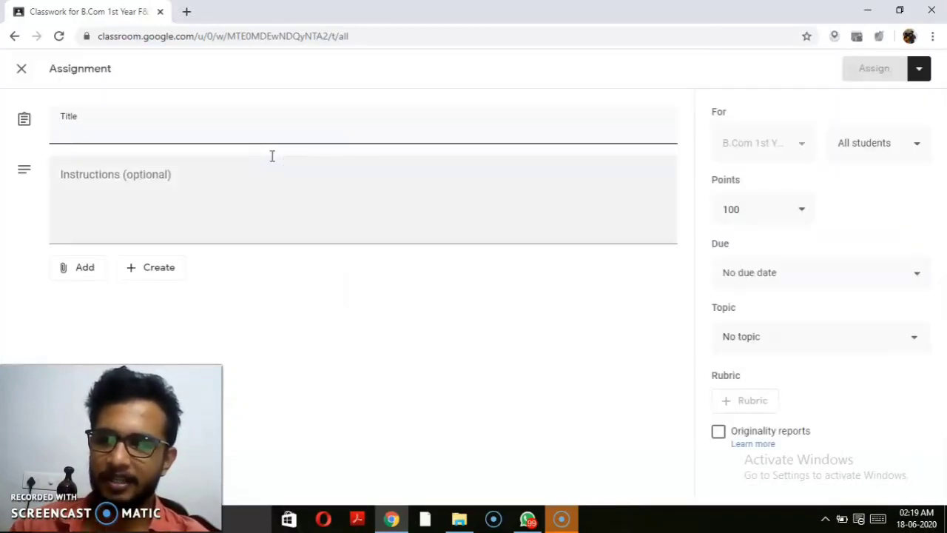
type("make as")
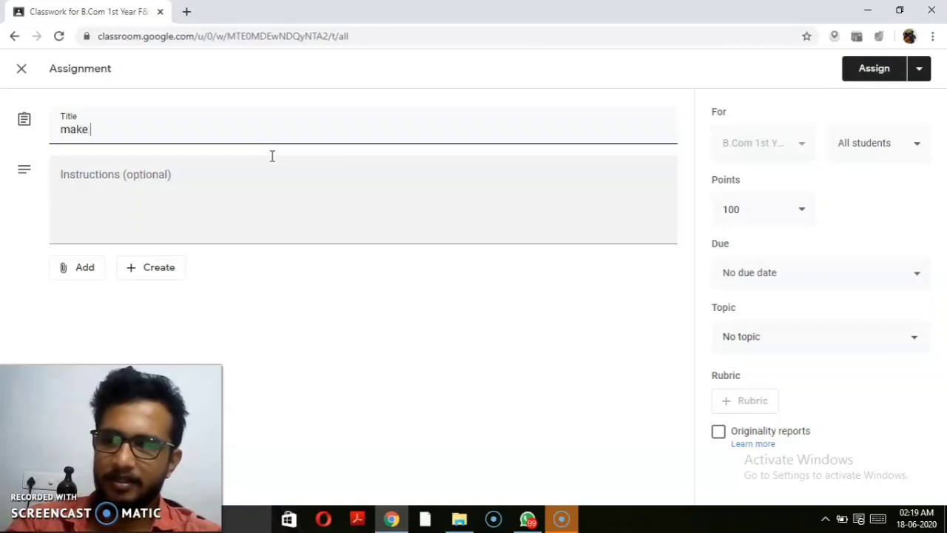
key("BackSpace")
key("BackSpace")
key("BackSpace")
key("BackSpace")
key("BackSpace")
key("BackSpace")
key("BackSpace")
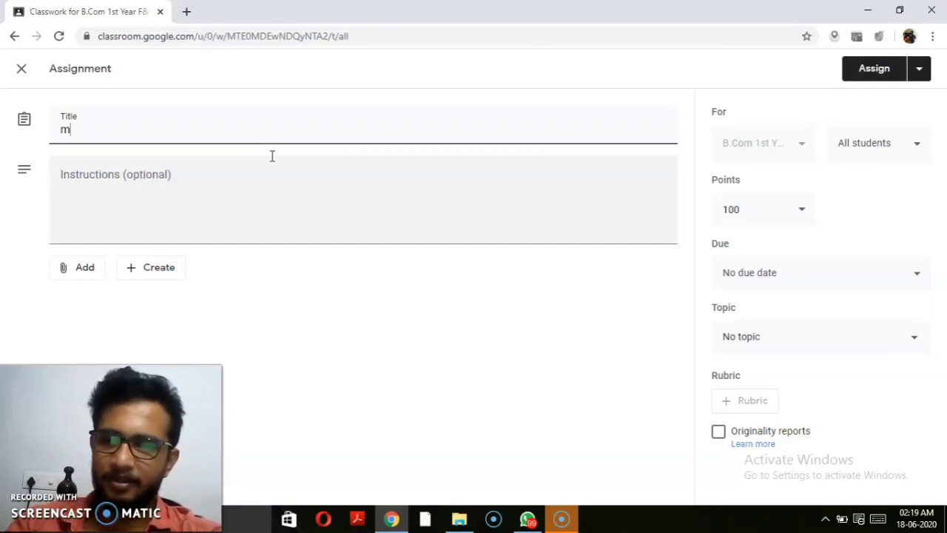
type("Make")
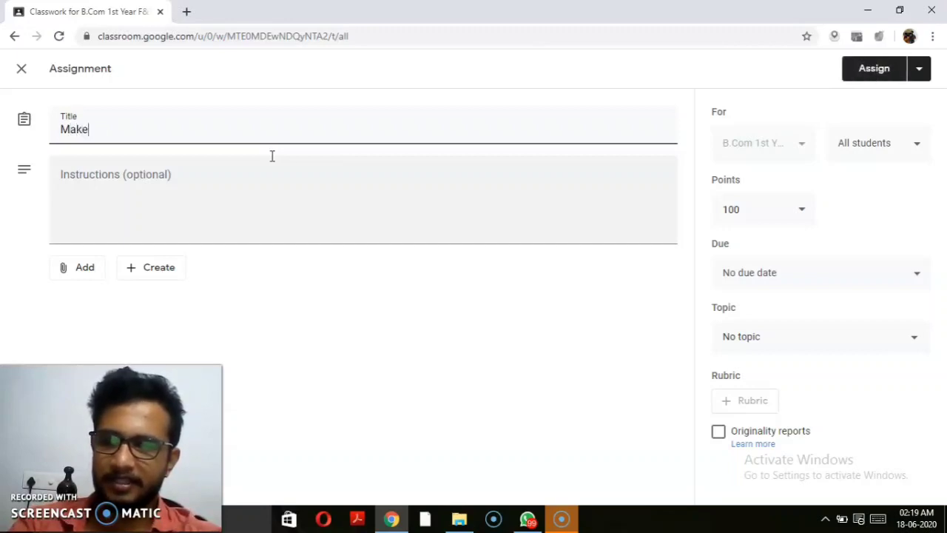
type(" a nor")
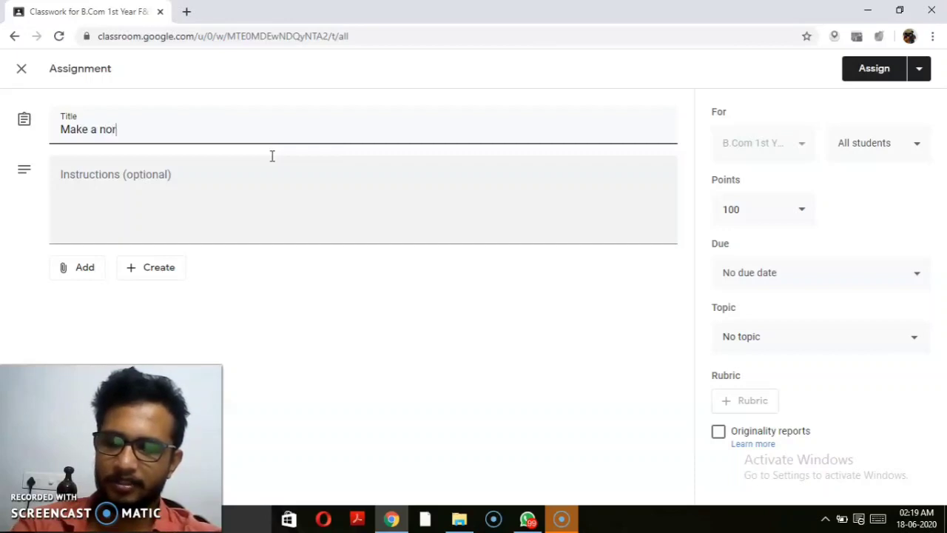
key("BackSpace")
type("te.")
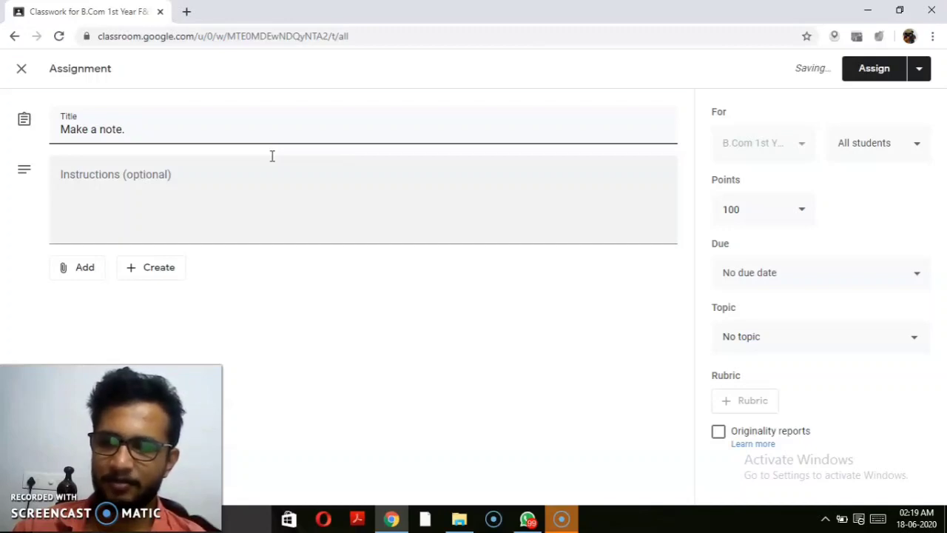
Step: Write the instructions 'Handwritten - SCAN THE NOTES USING CAM SCANNER-- SEND AS PDF'
left_click(193, 177)
type("hand")
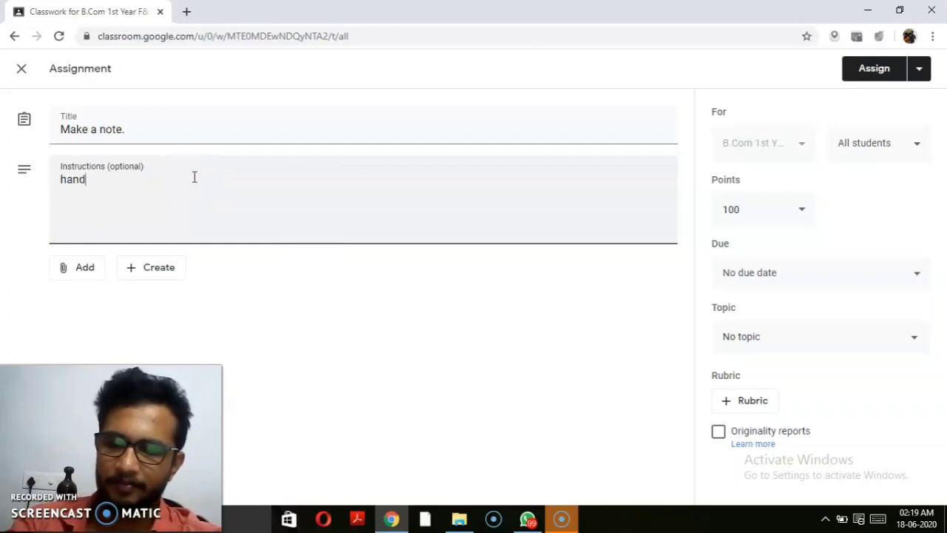
type("written")
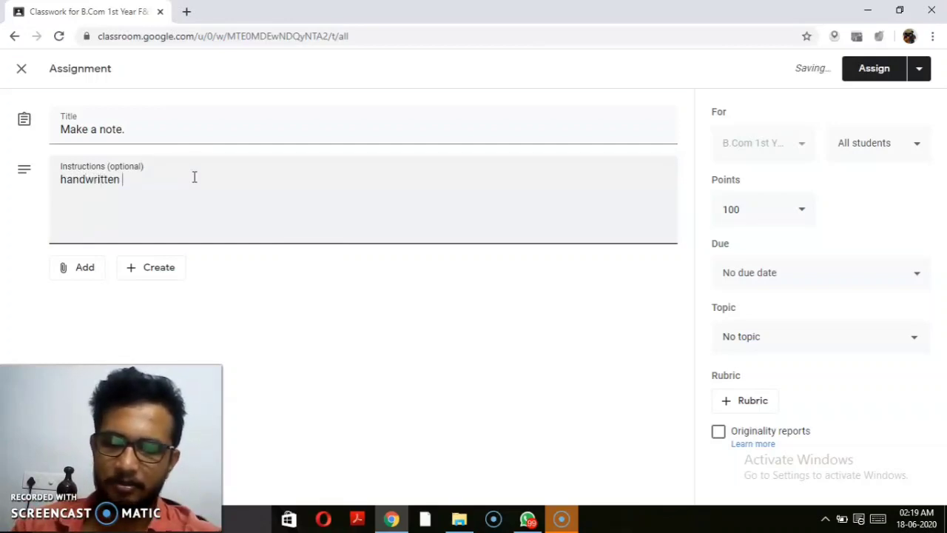
left_click(64, 182)
key("Delete")
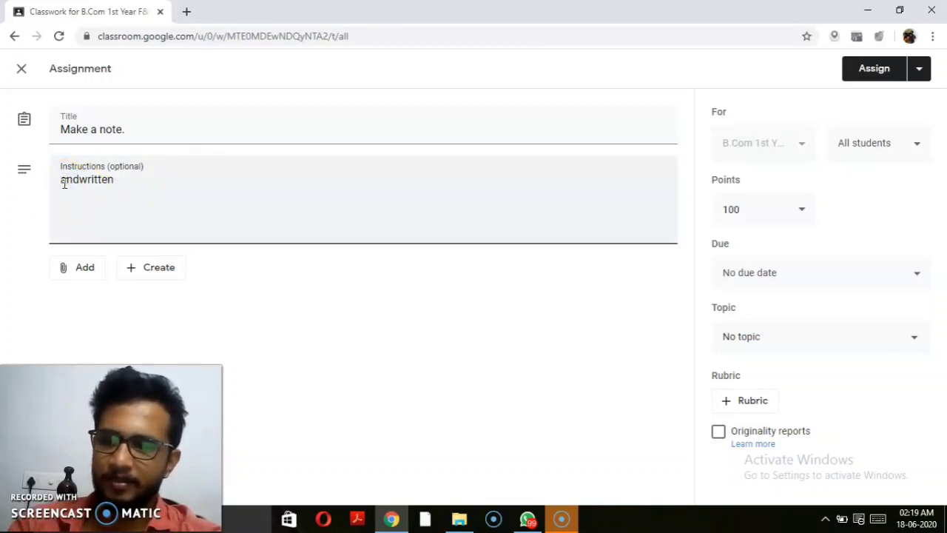
type("H")
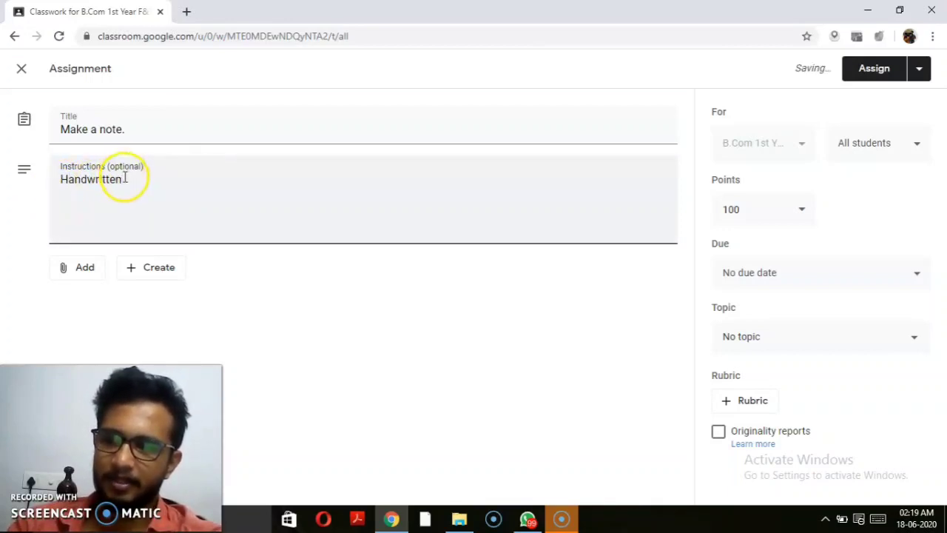
left_click(124, 178)
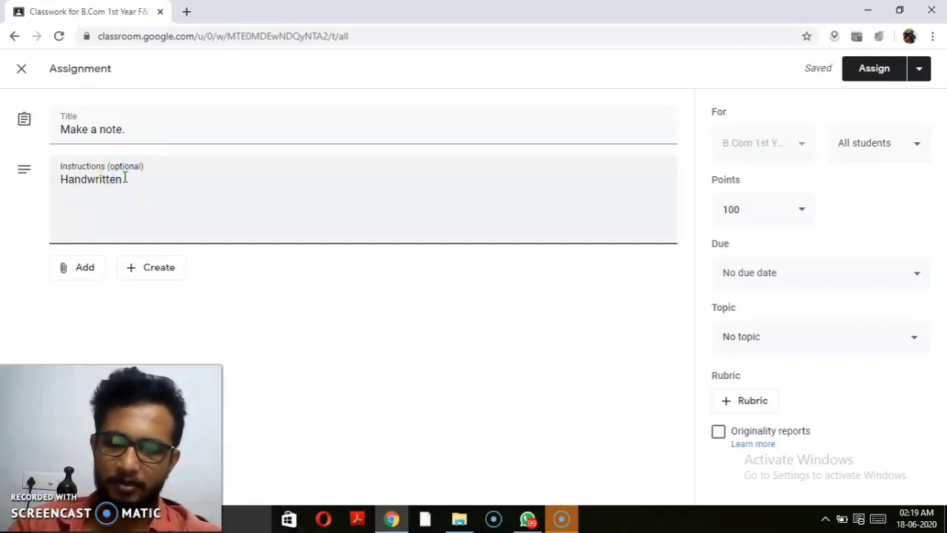
type("-")
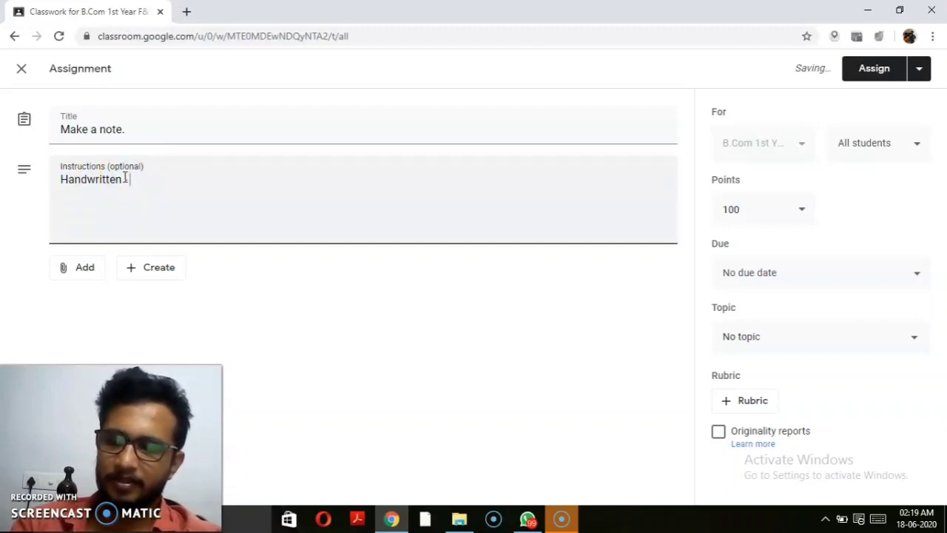
left_click(150, 184)
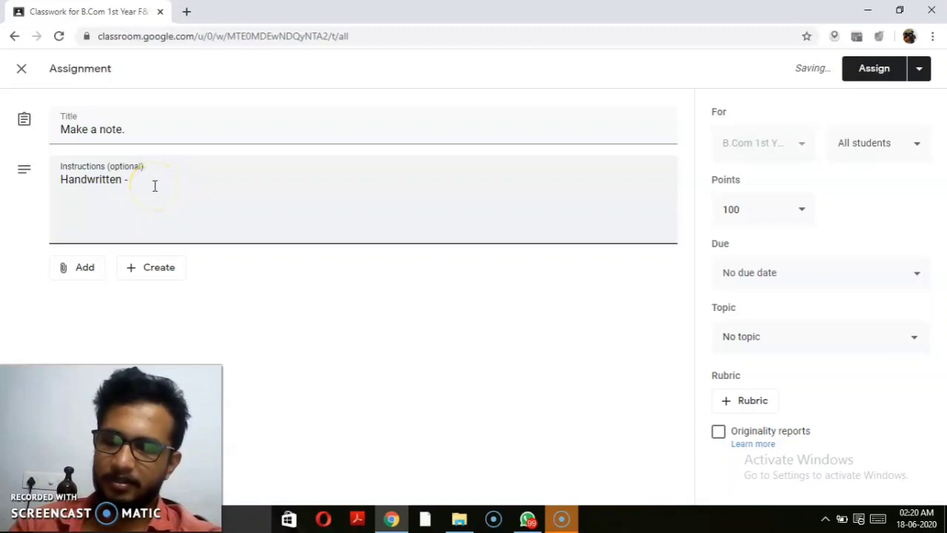
type("SCAN")
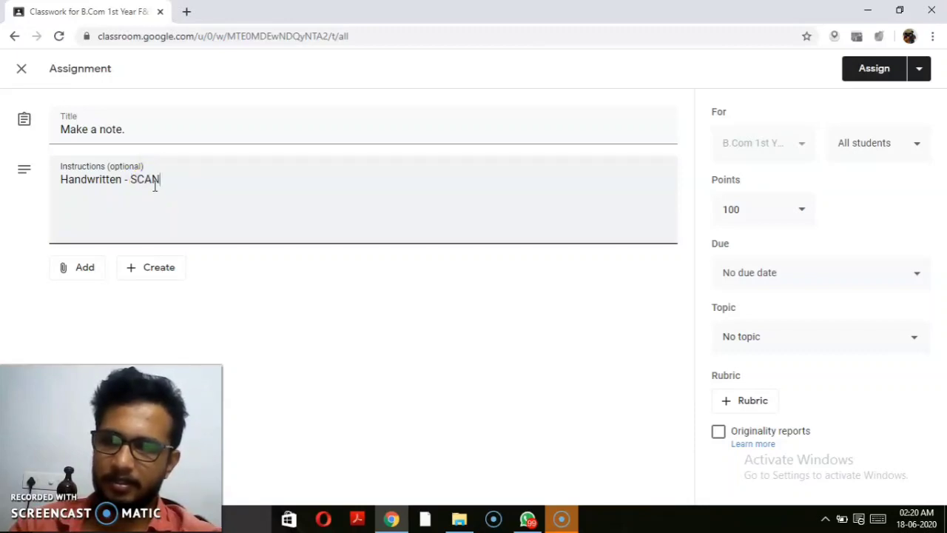
type(" THE N")
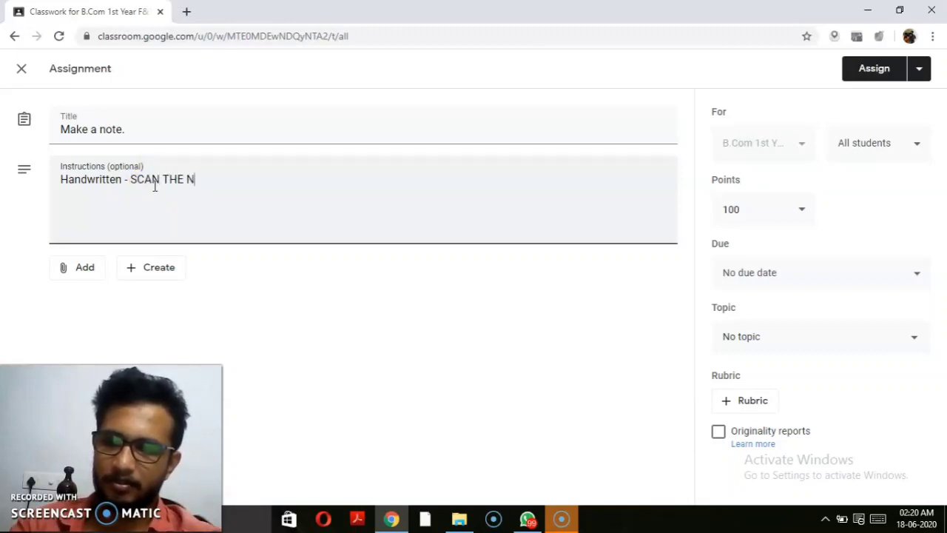
type("OTES")
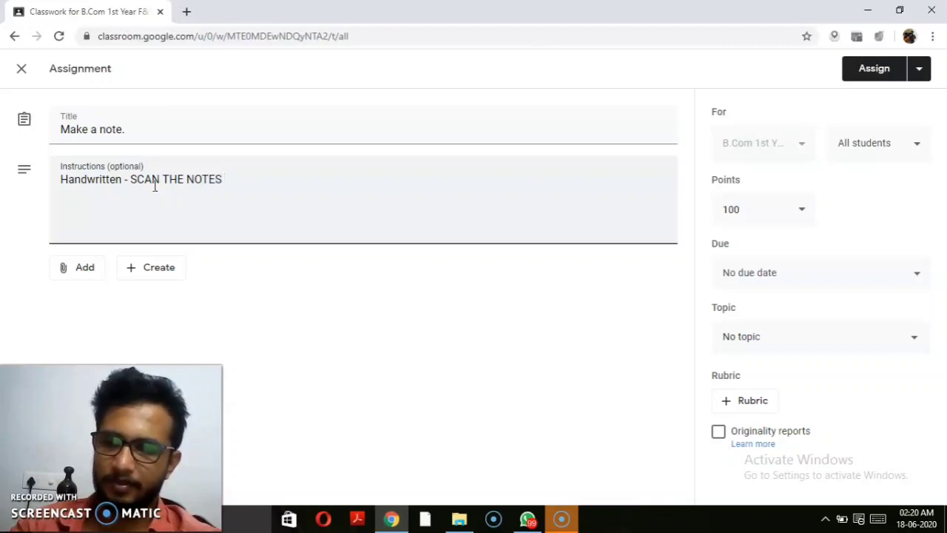
type(" USIN")
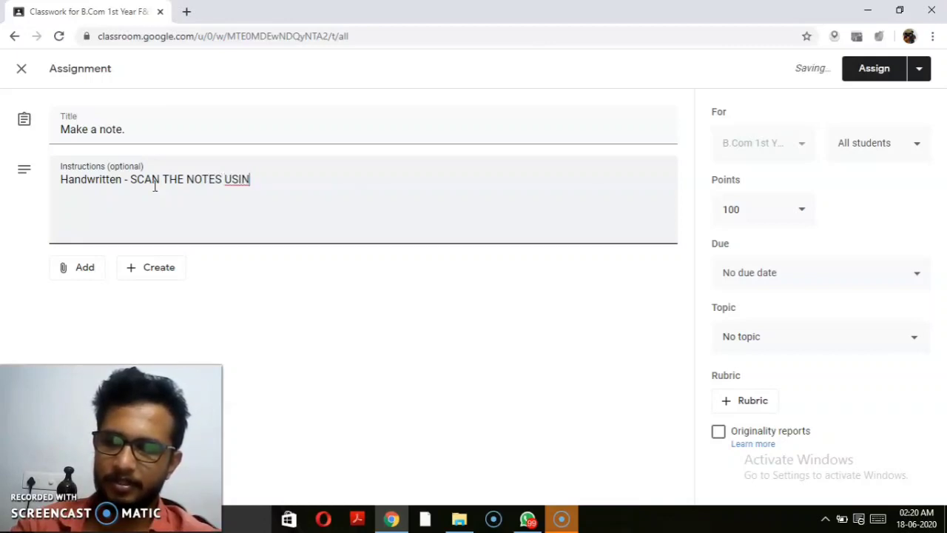
type("G")
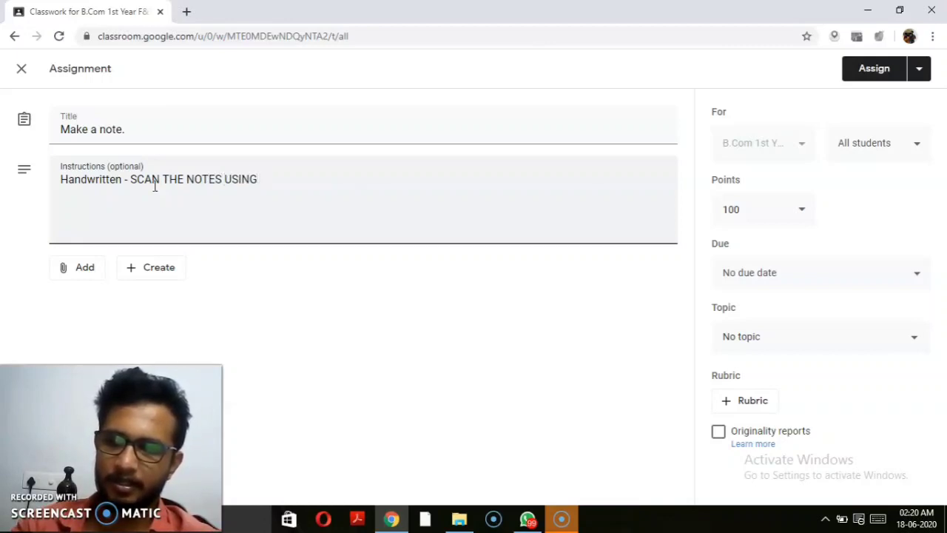
type(" CAM")
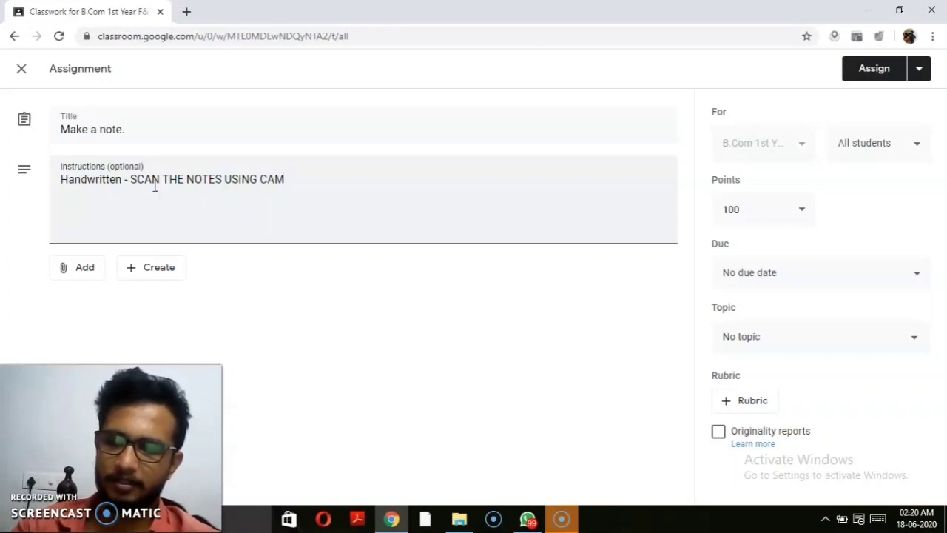
type(" SCAN")
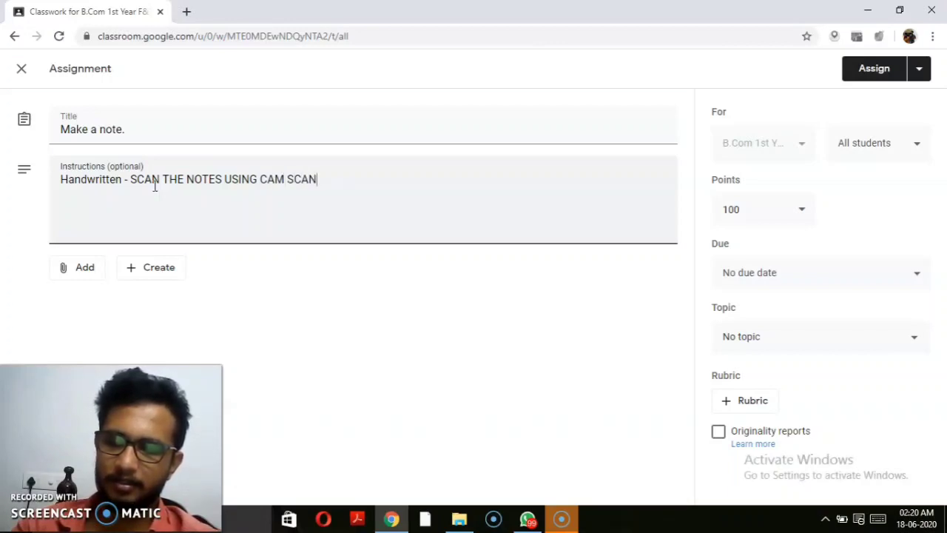
type("NER")
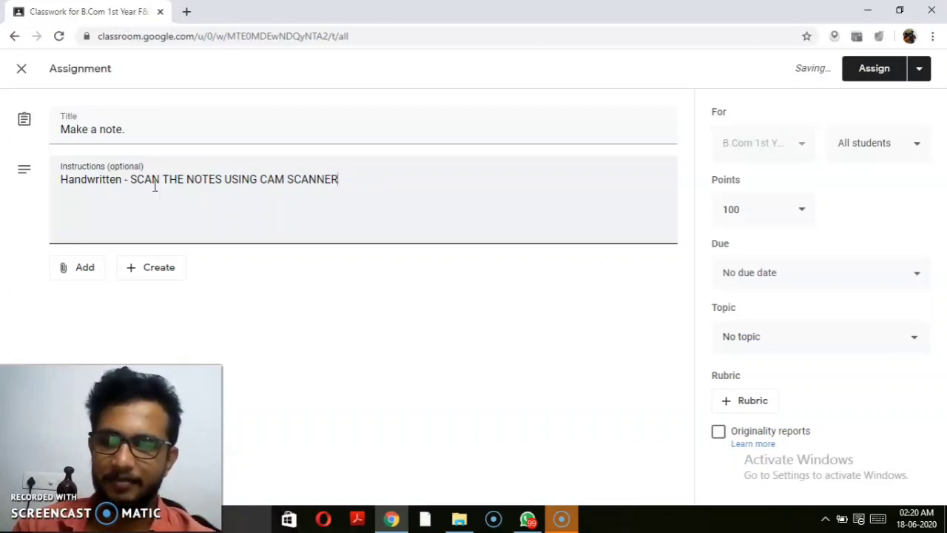
type("-")
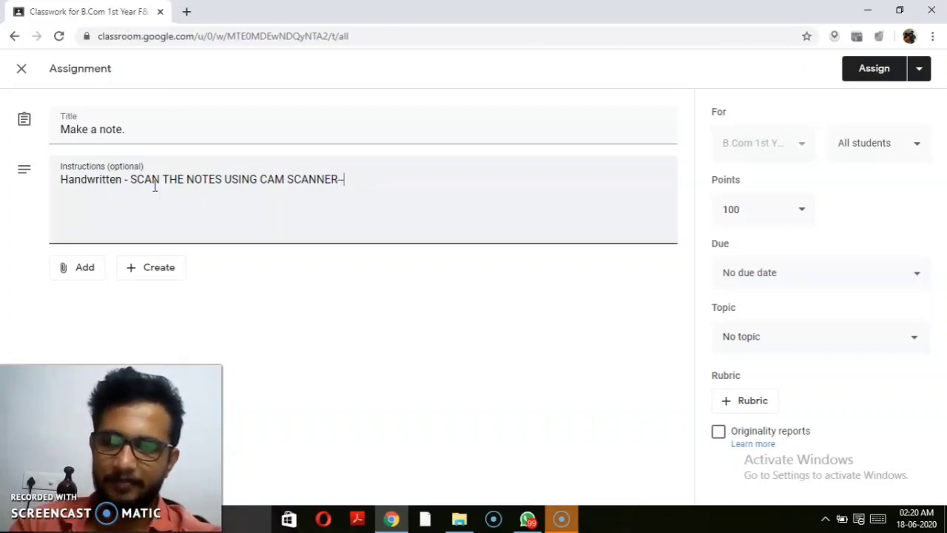
type("- SEND AS PDF")
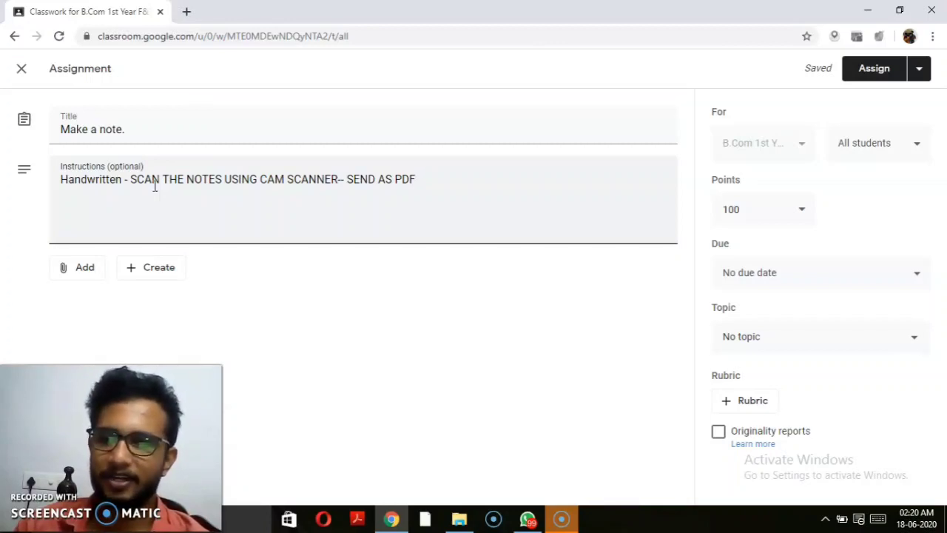
left_click(115, 227)
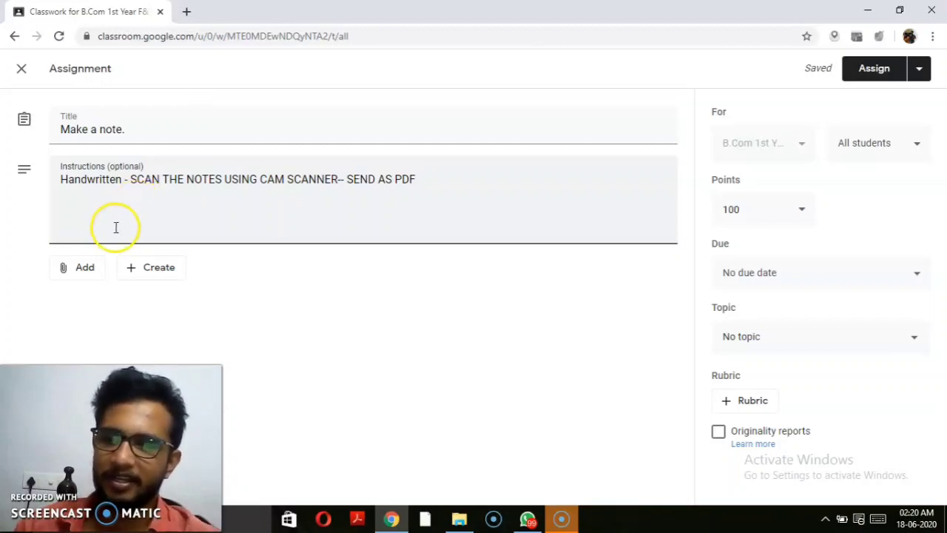
Step: Attach MODULE 3.pptx from the desktop to the assignment as an uploaded file
left_click(82, 271)
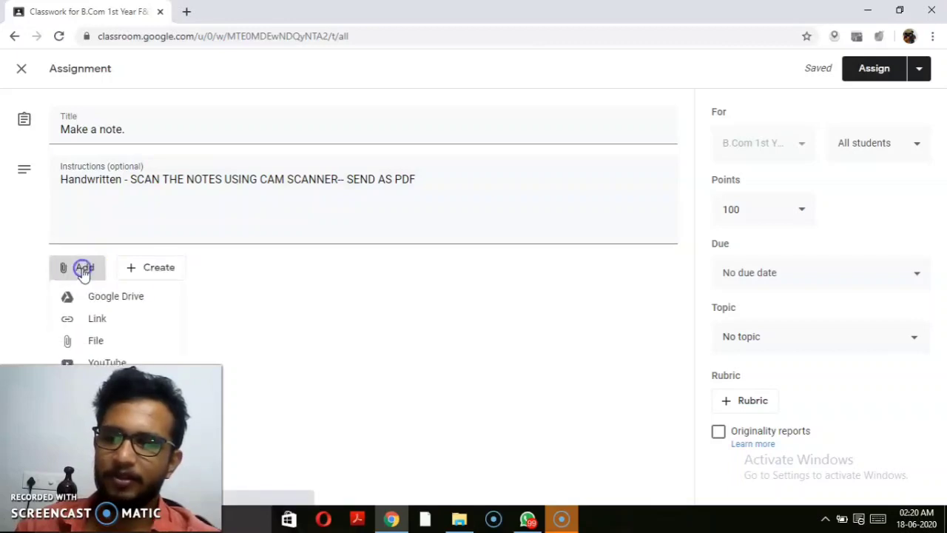
left_click(96, 341)
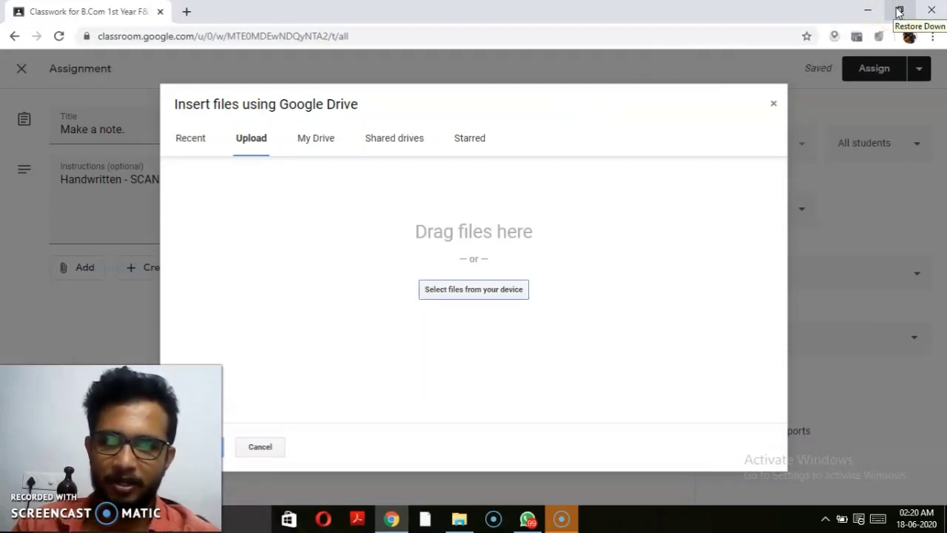
left_click(899, 12)
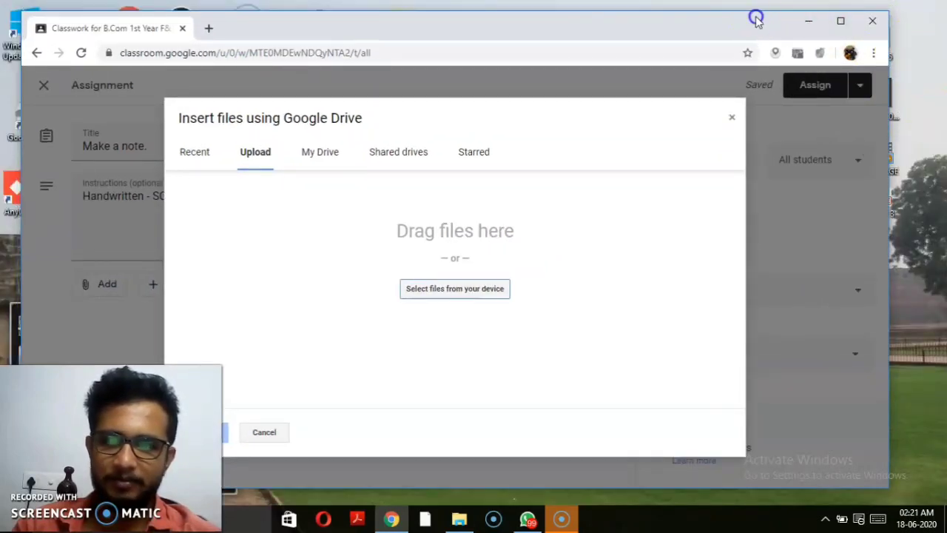
left_click_drag(756, 22, 651, 24)
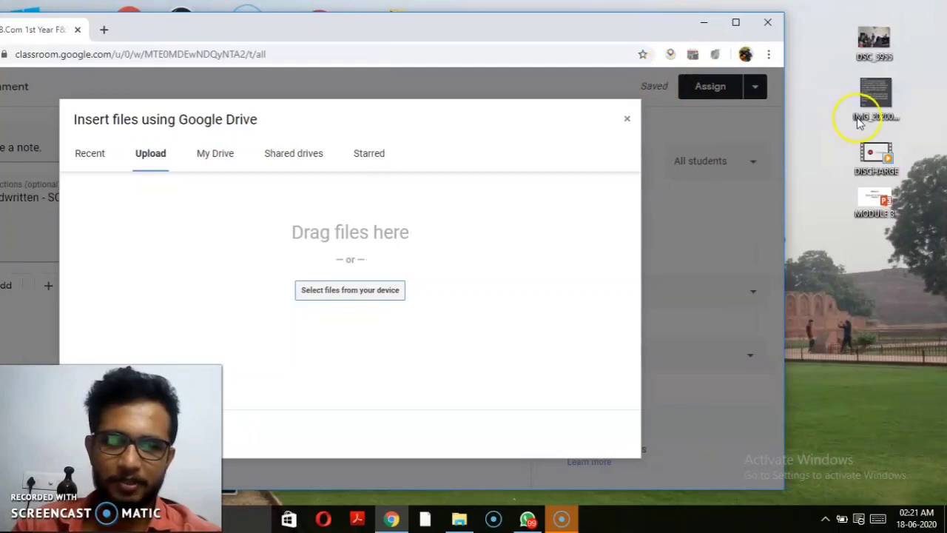
left_click_drag(878, 203, 360, 276)
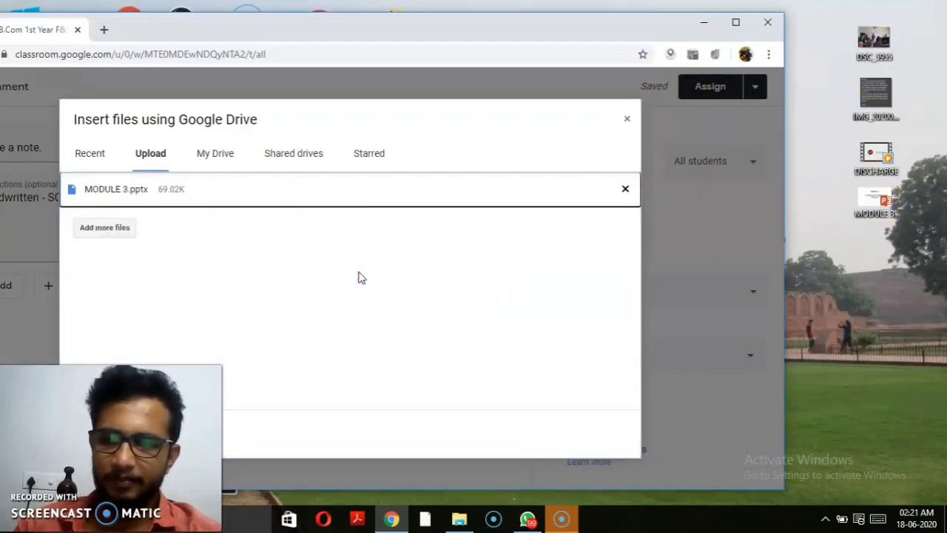
left_click_drag(487, 25, 704, 17)
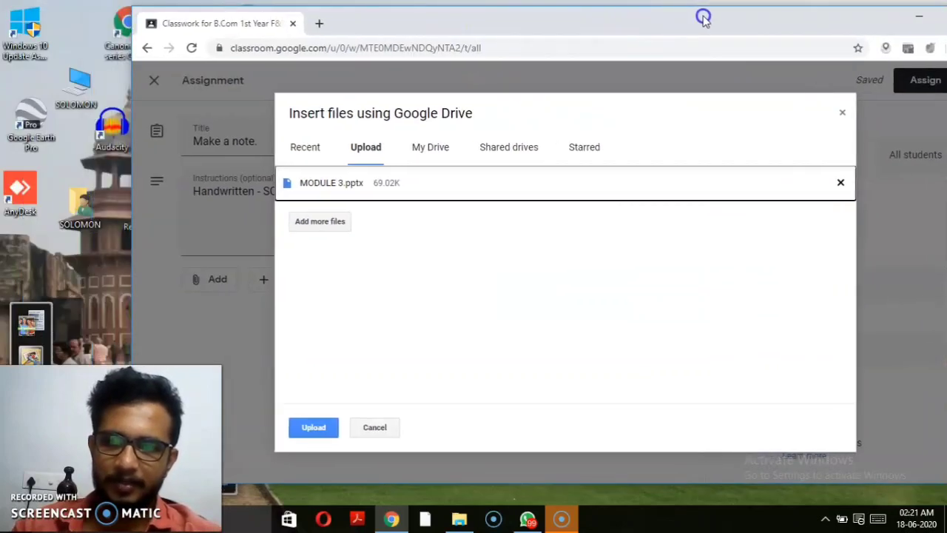
left_click(307, 426)
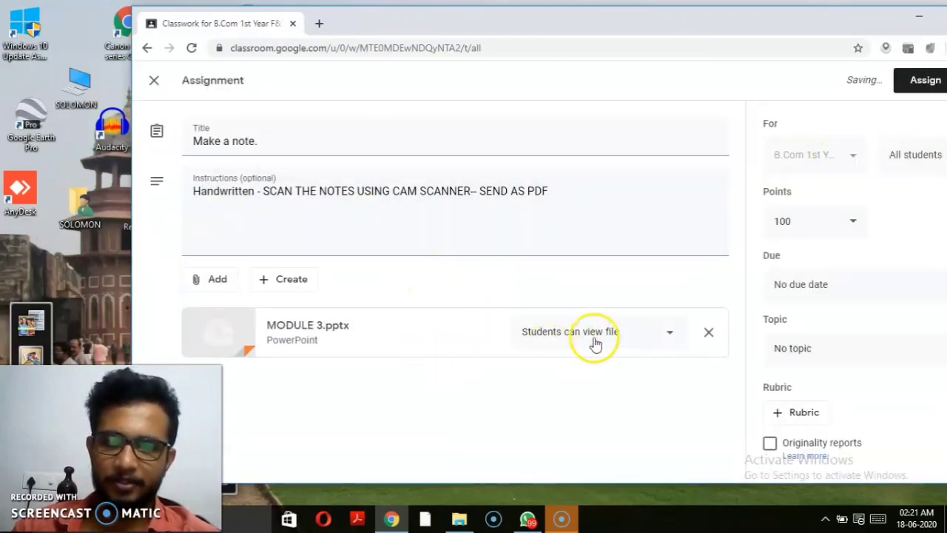
Step: Keep MODULE 3.pptx set to 'Students can view file' and maximize the browser window
left_click(663, 336)
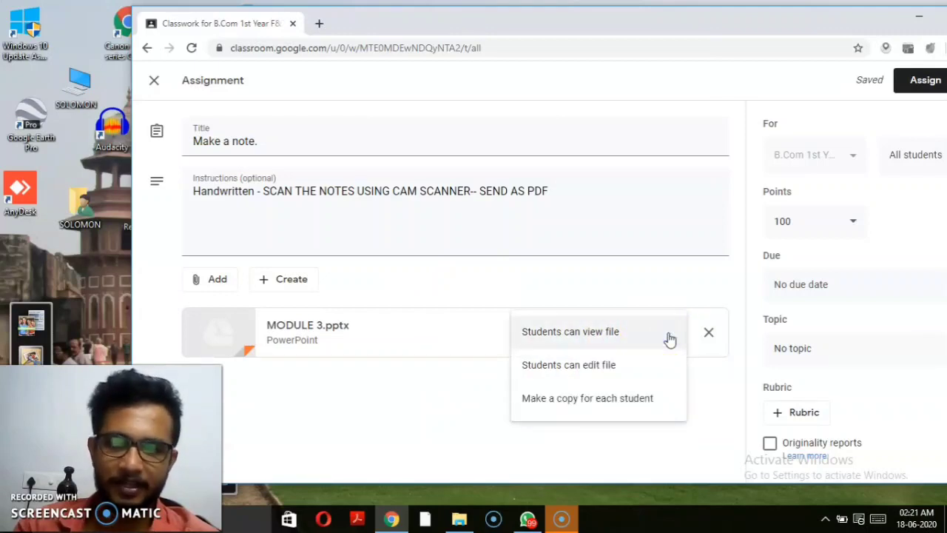
left_click(594, 335)
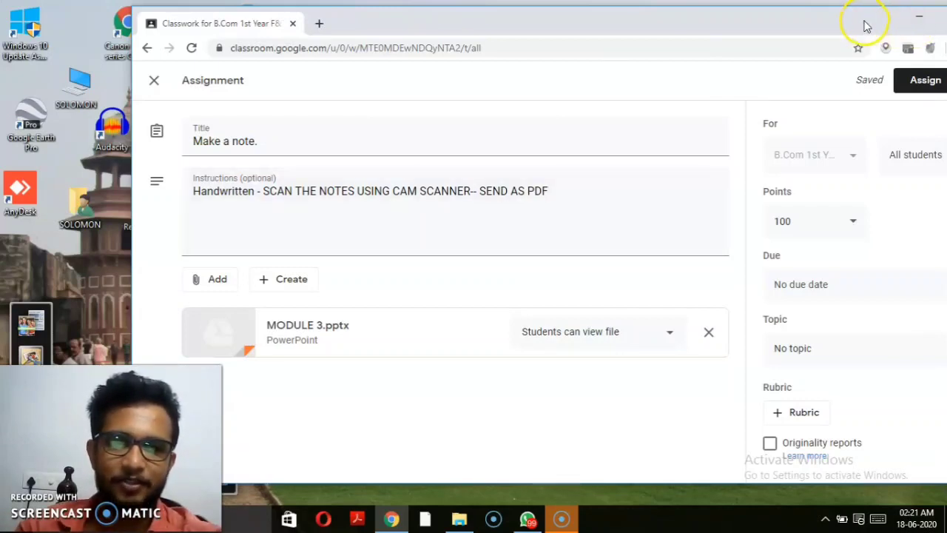
left_click_drag(863, 21, 800, 24)
left_click(888, 16)
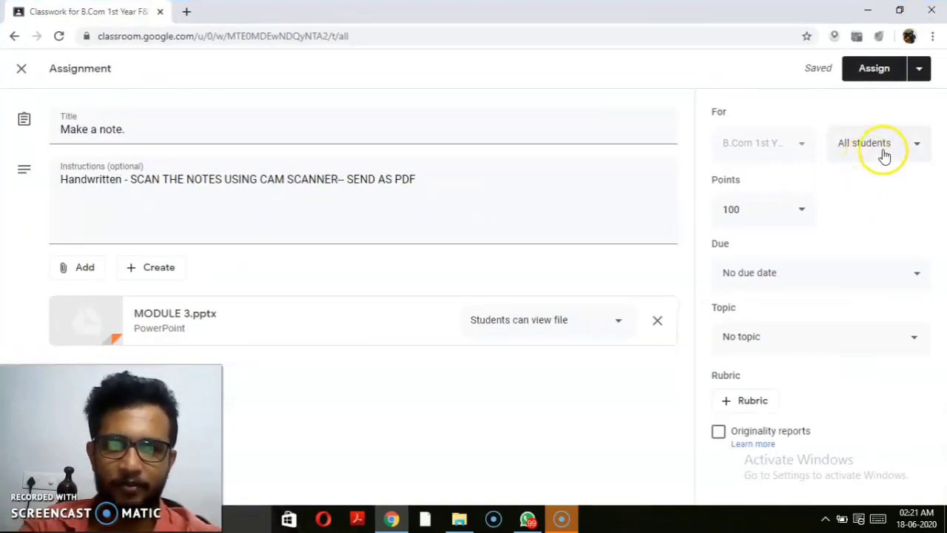
Step: Change the assignment's point value from 100 to 10
left_click(802, 211)
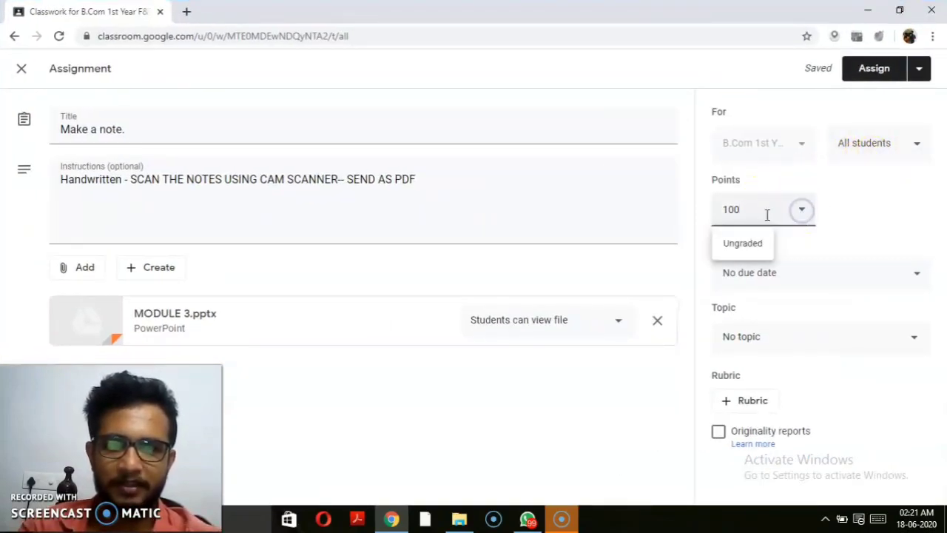
left_click_drag(753, 212, 718, 212)
type("1")
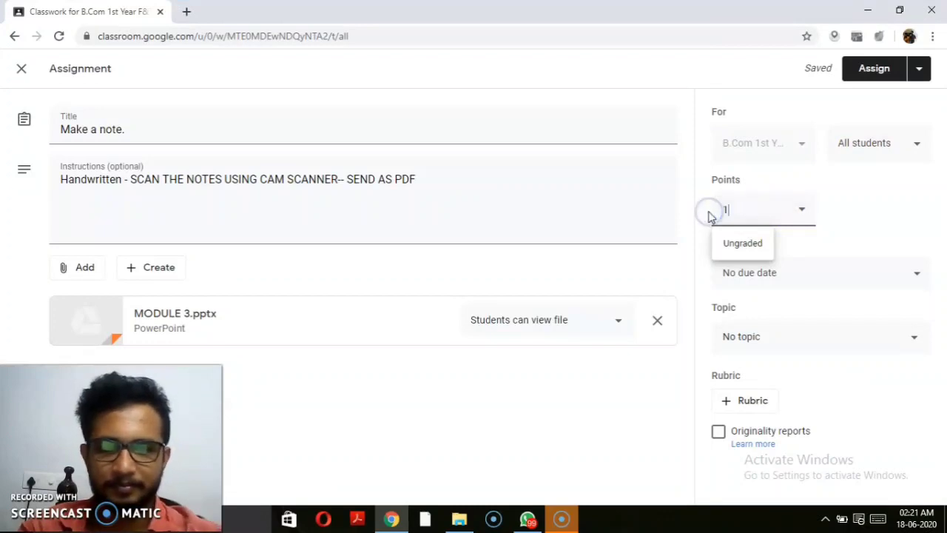
type("0")
left_click(862, 211)
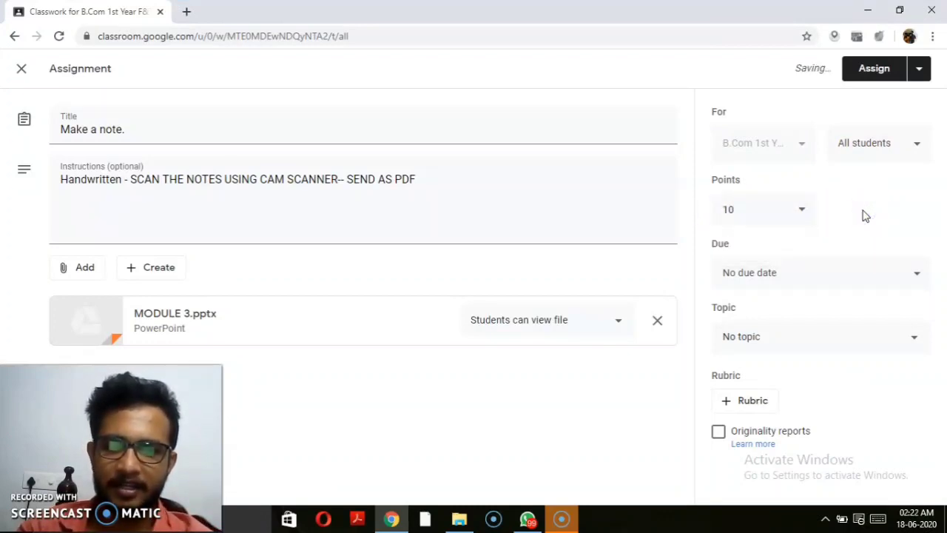
left_click(915, 257)
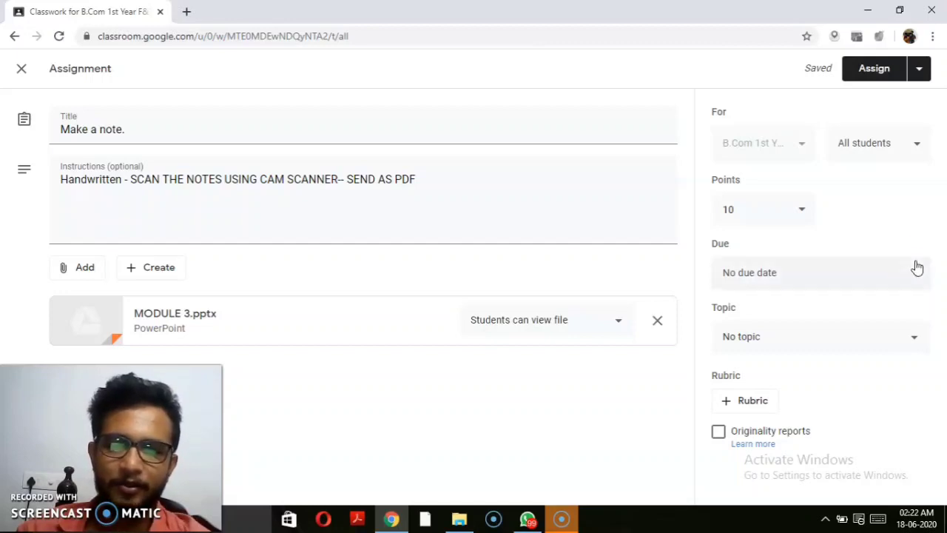
Step: Set a due date of June 20 and add a due time
left_click(916, 274)
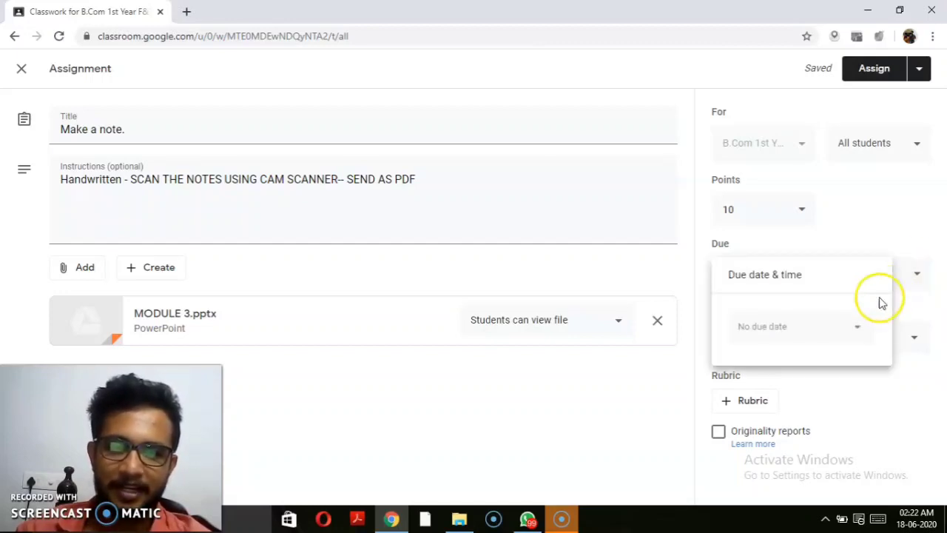
left_click(858, 326)
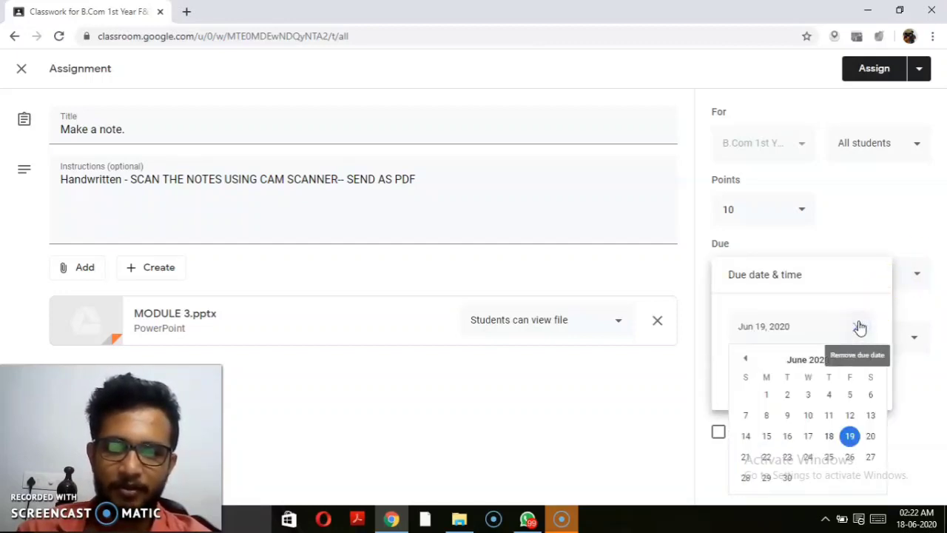
left_click(852, 435)
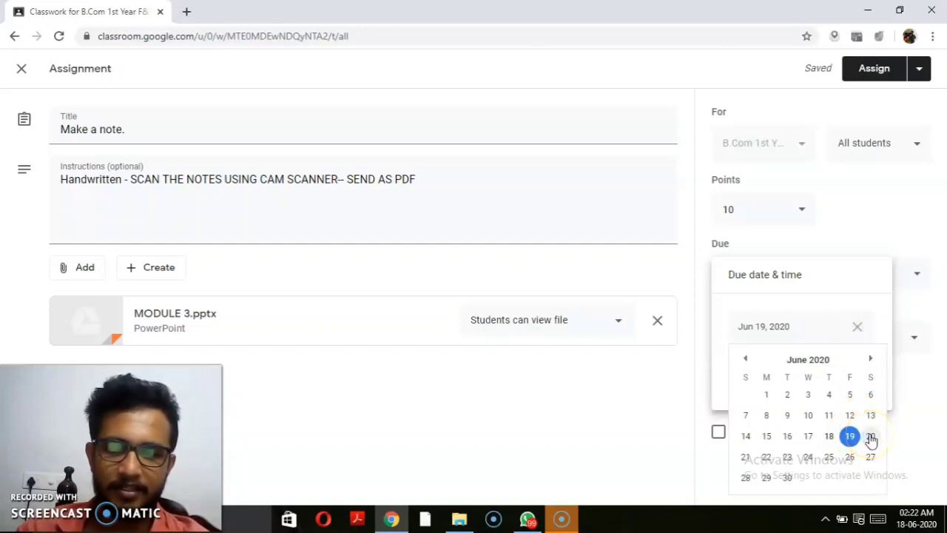
left_click(871, 436)
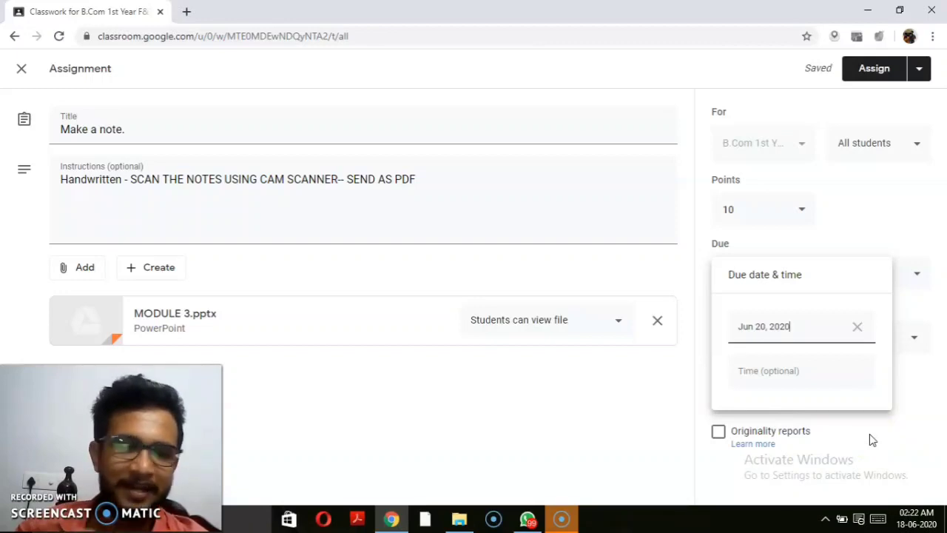
left_click(793, 370)
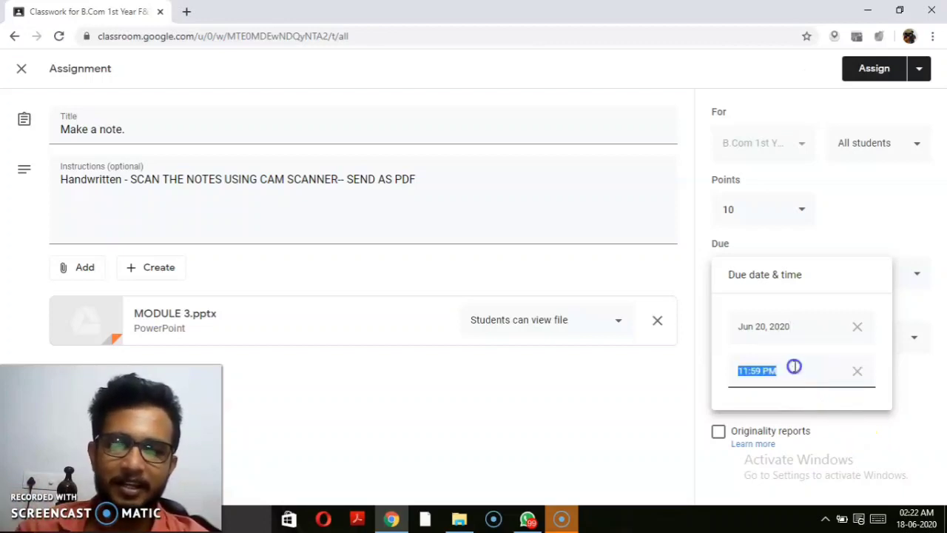
left_click(750, 371)
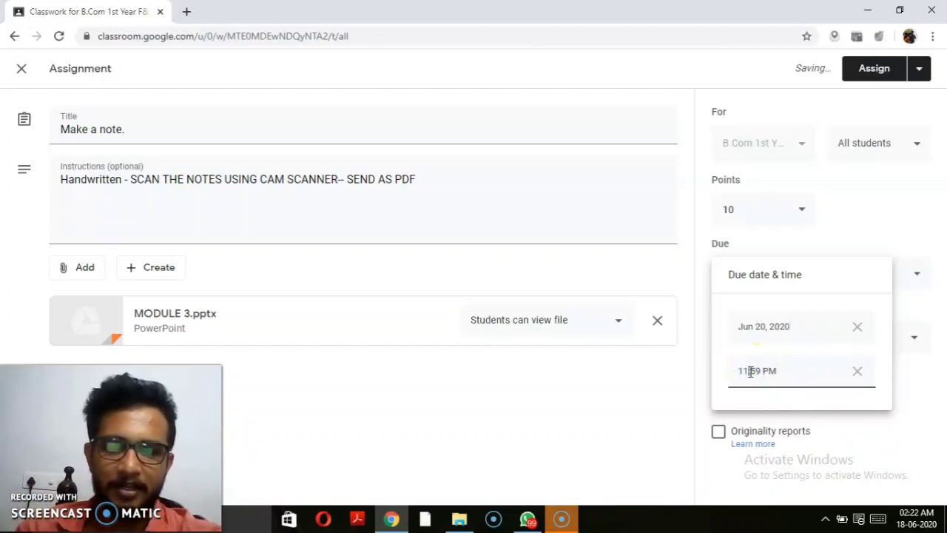
key("BackSpace")
key("BackSpace")
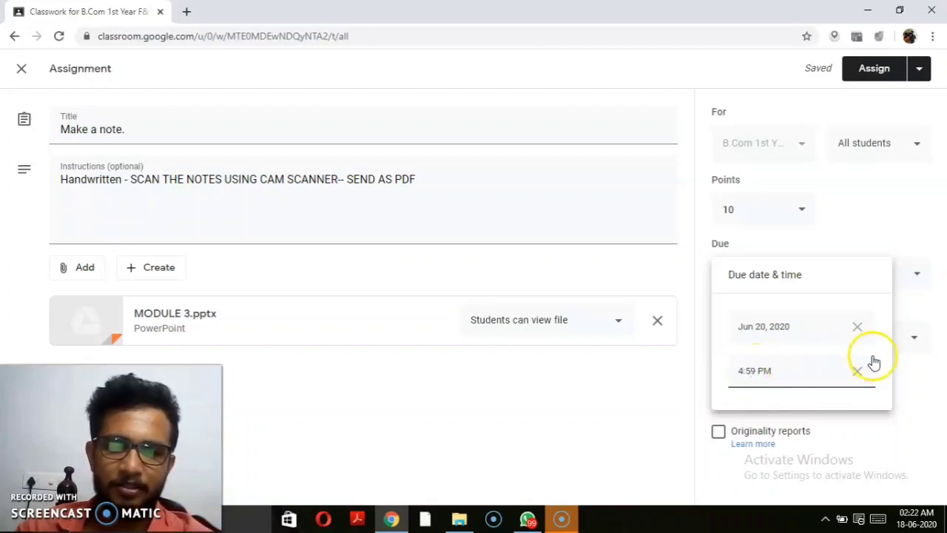
left_click(915, 384)
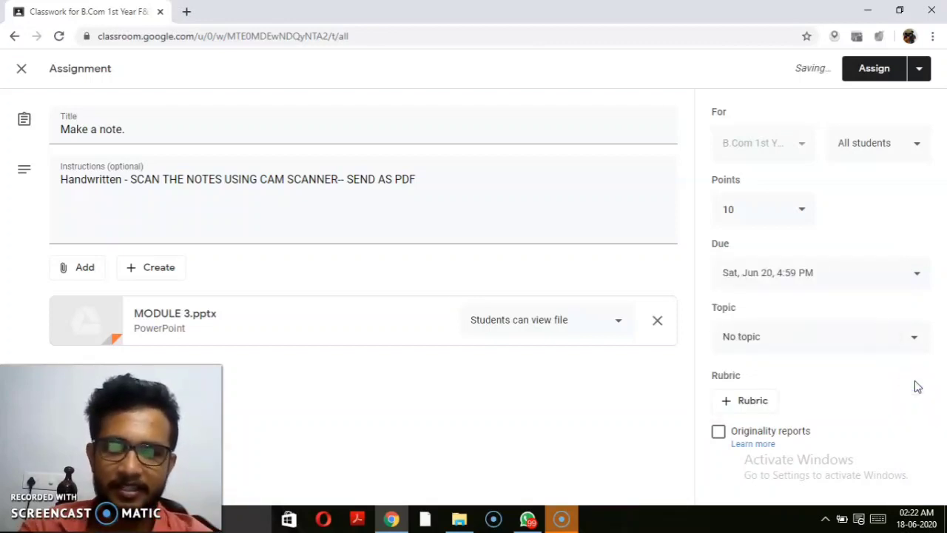
left_click(763, 304)
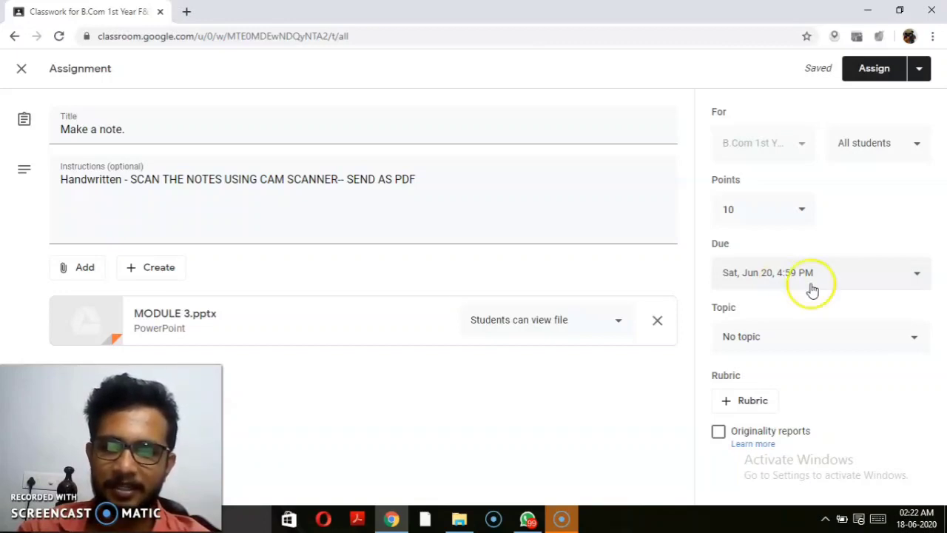
Step: Move the due date to June 21 and remove the due time
left_click(916, 277)
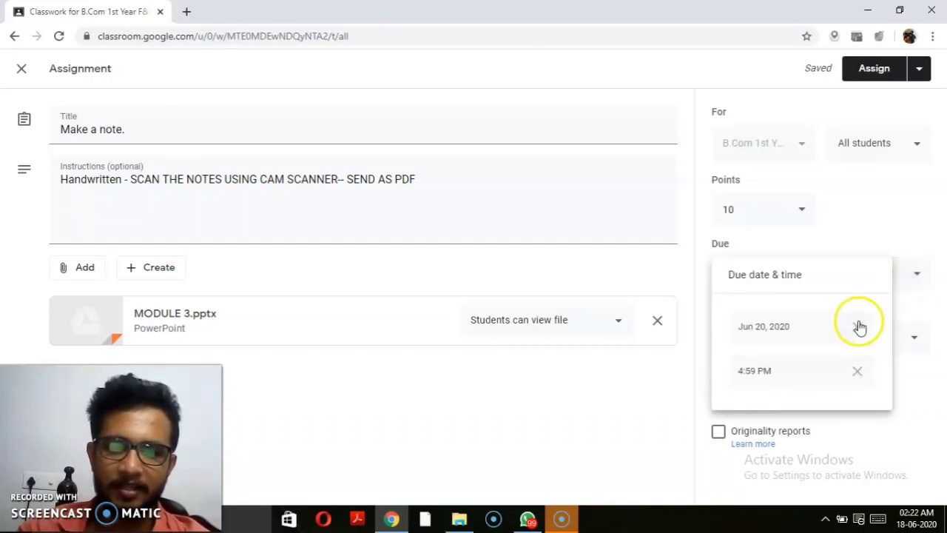
left_click(818, 328)
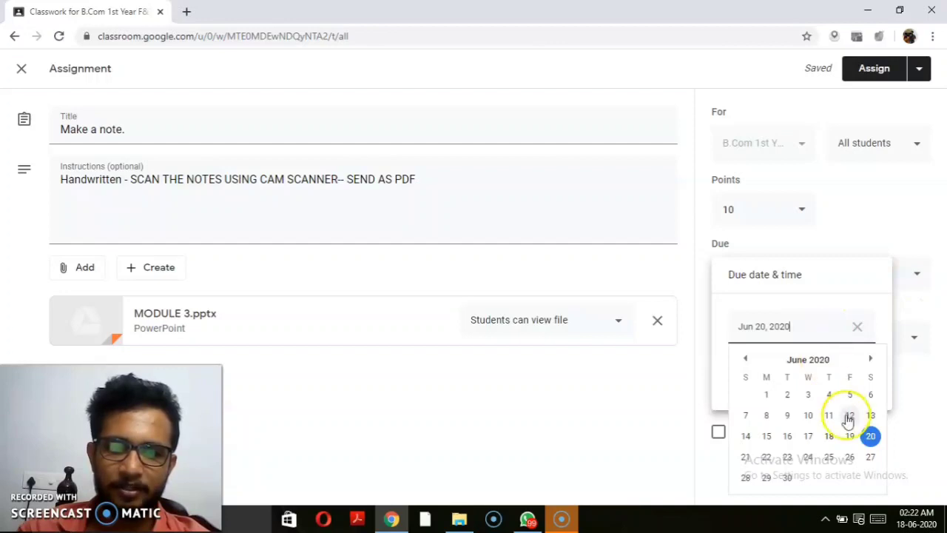
left_click(746, 455)
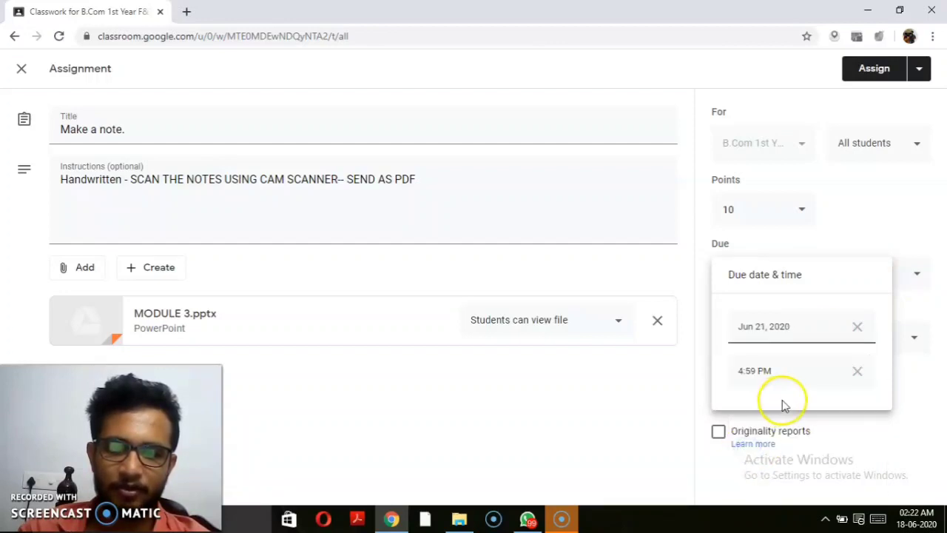
left_click(856, 372)
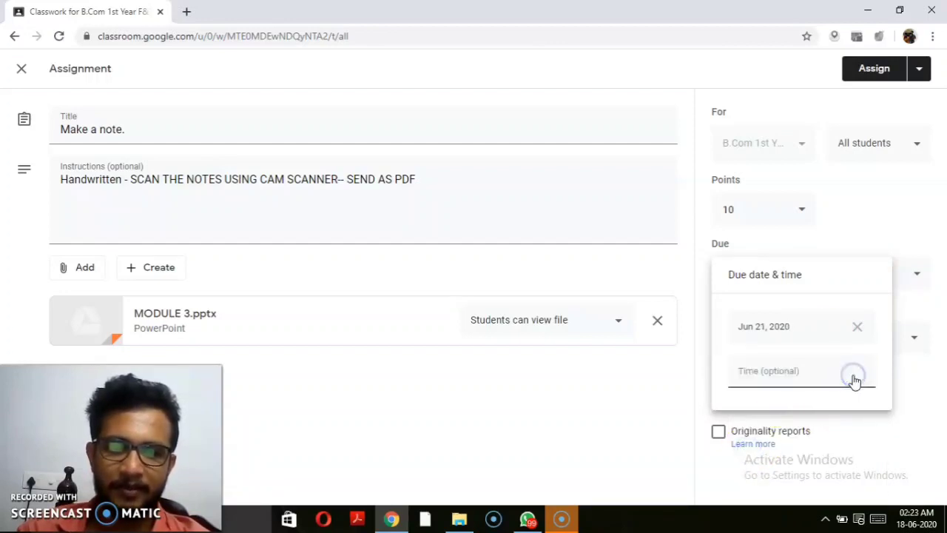
left_click(934, 300)
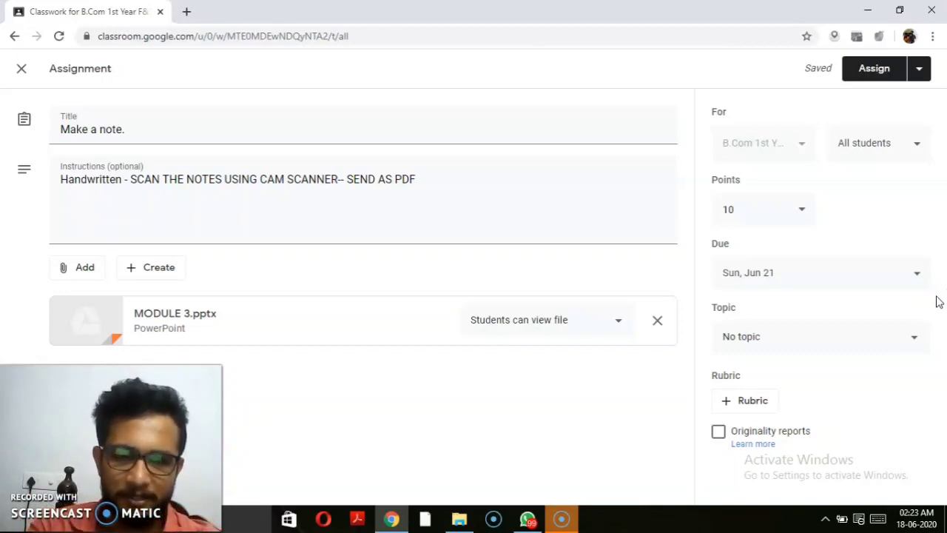
left_click(802, 209)
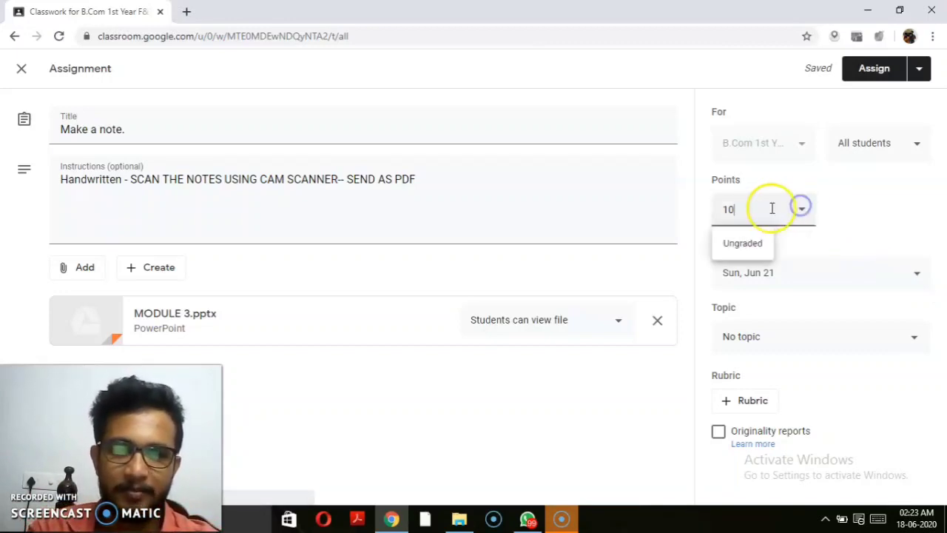
left_click(868, 260)
left_click(865, 223)
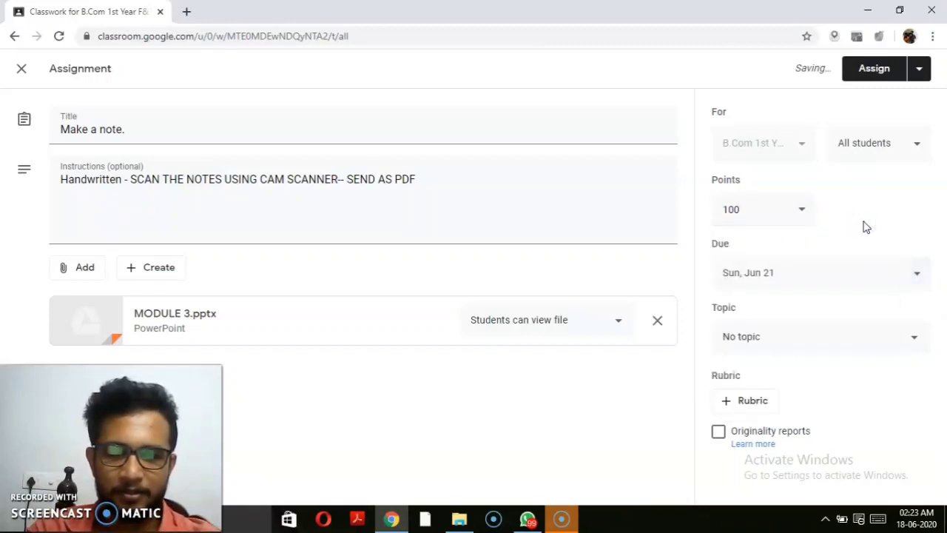
left_click(802, 209)
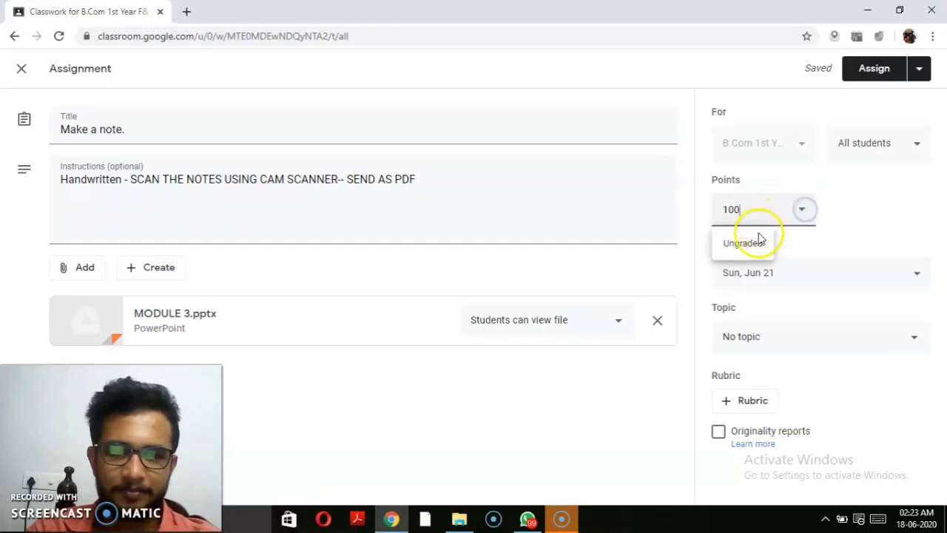
left_click(744, 242)
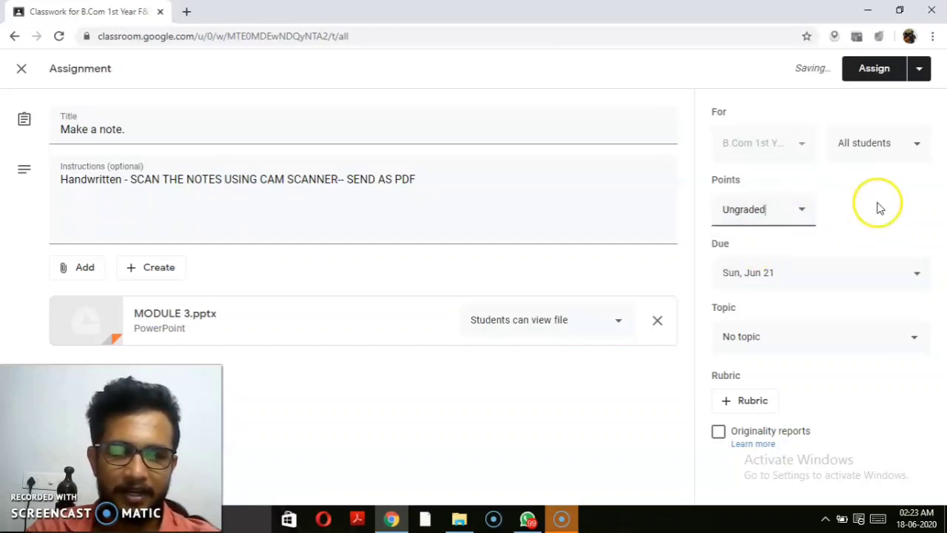
left_click(805, 211)
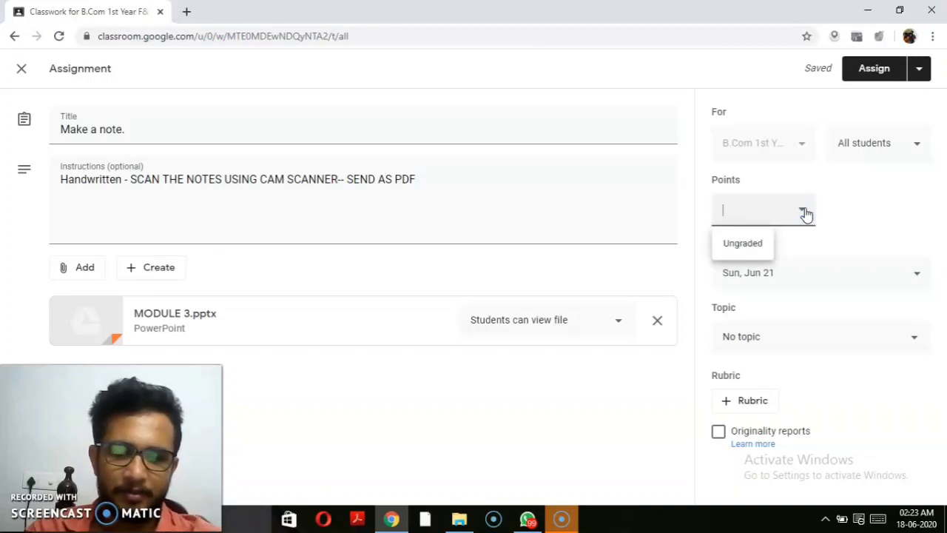
type("10")
left_click(883, 207)
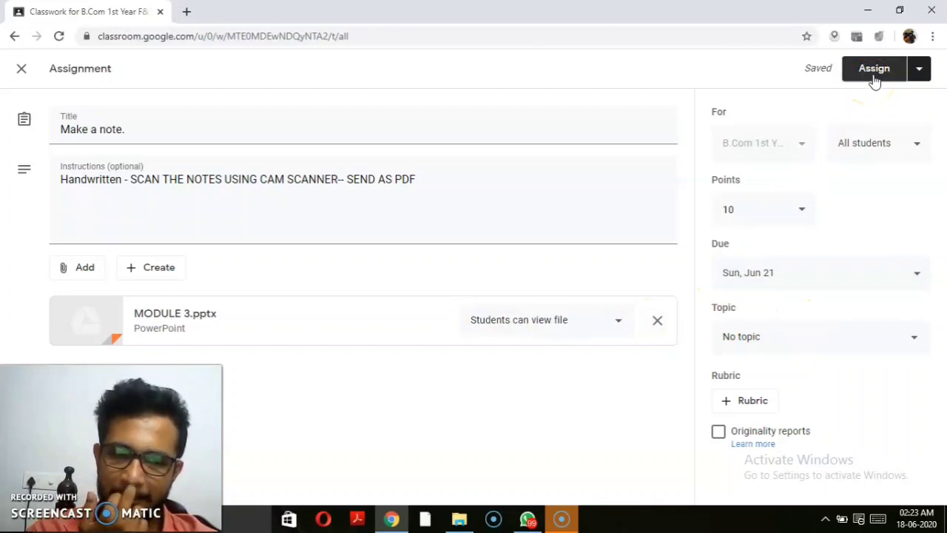
Step: Cancel the Schedule option and assign 'Make a note.' to the class immediately
left_click(922, 69)
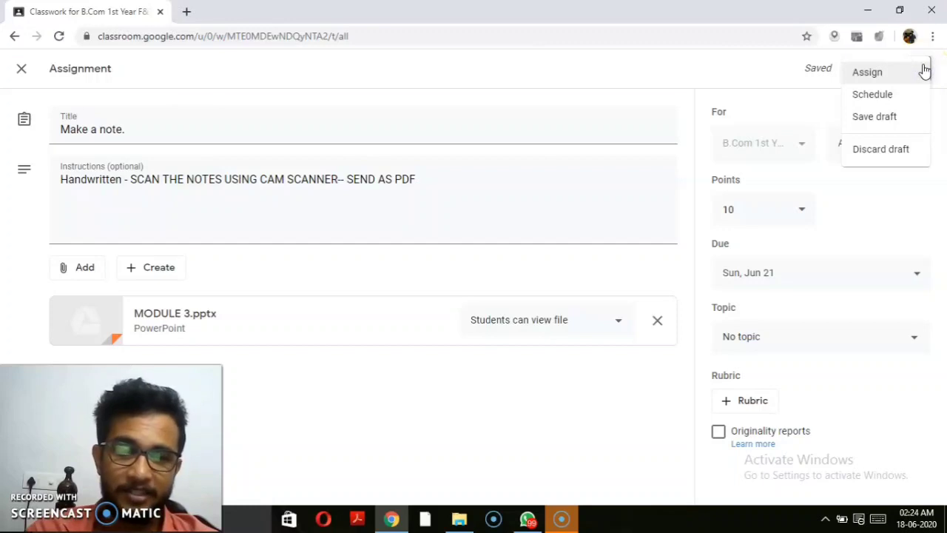
left_click(885, 93)
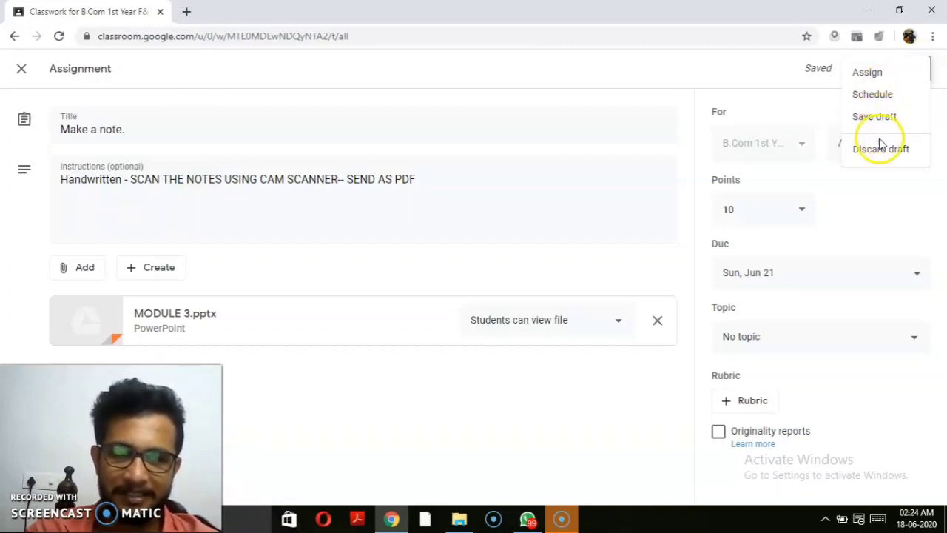
left_click(881, 92)
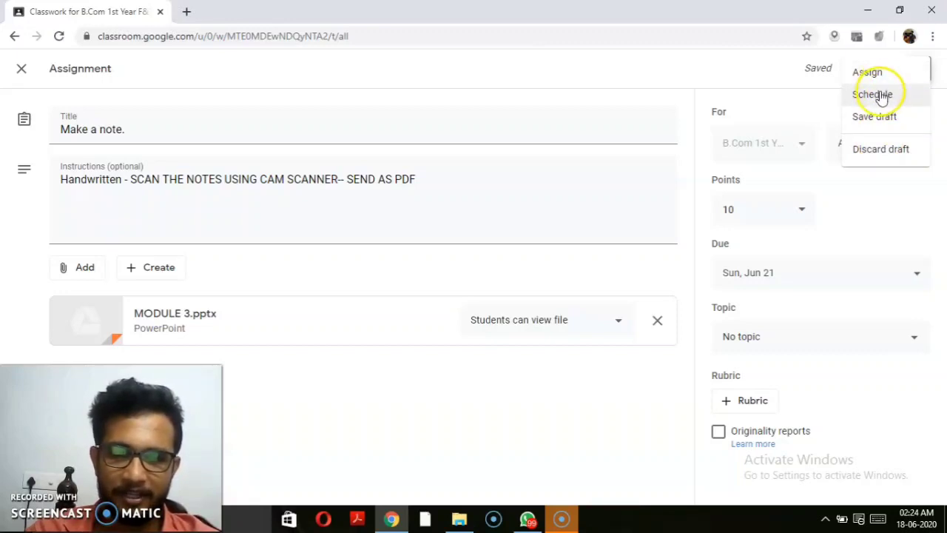
left_click(881, 95)
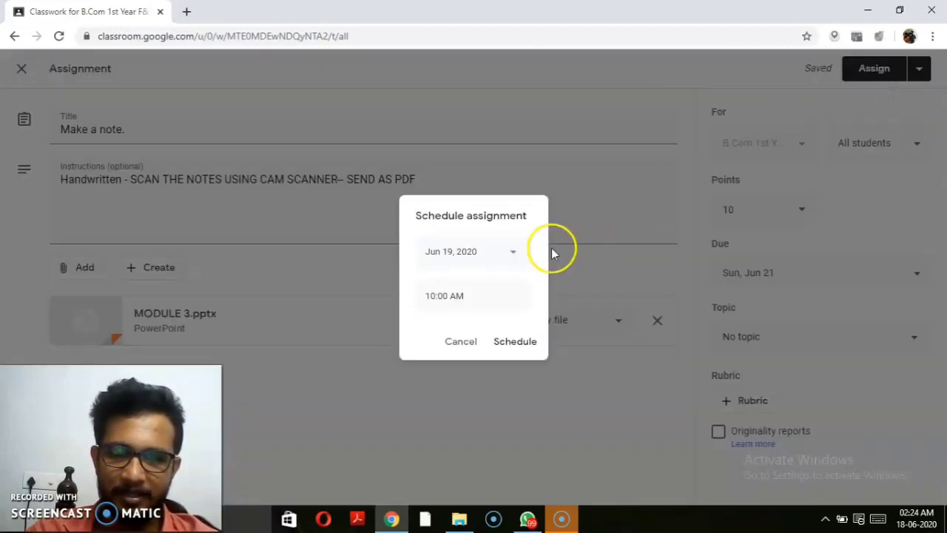
left_click(460, 345)
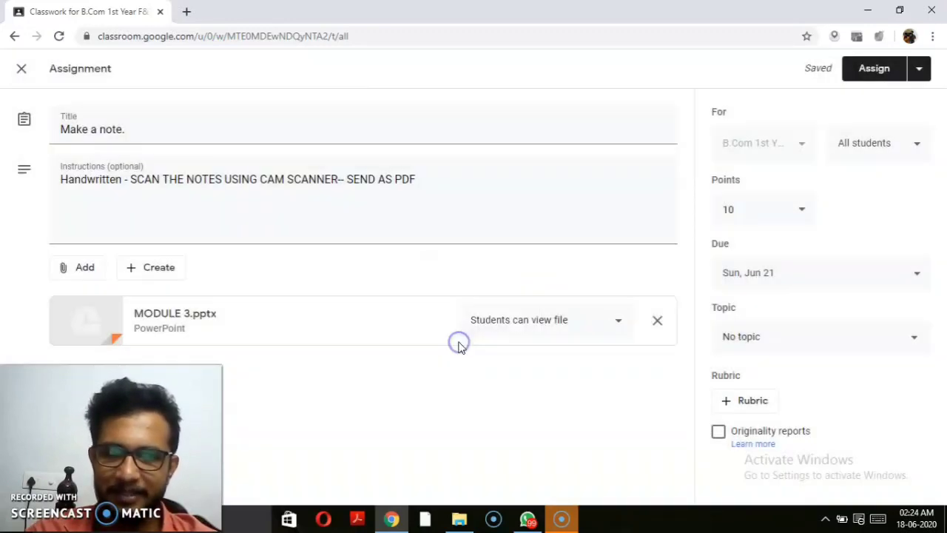
left_click(871, 70)
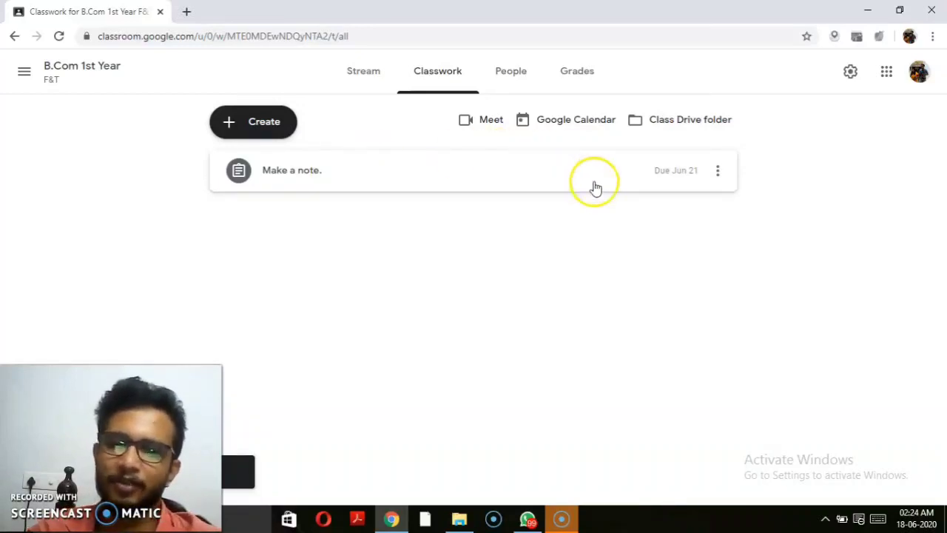
Step: Edit the posted 'Make a note.' assignment, change its due date to June 25, and save
left_click(714, 172)
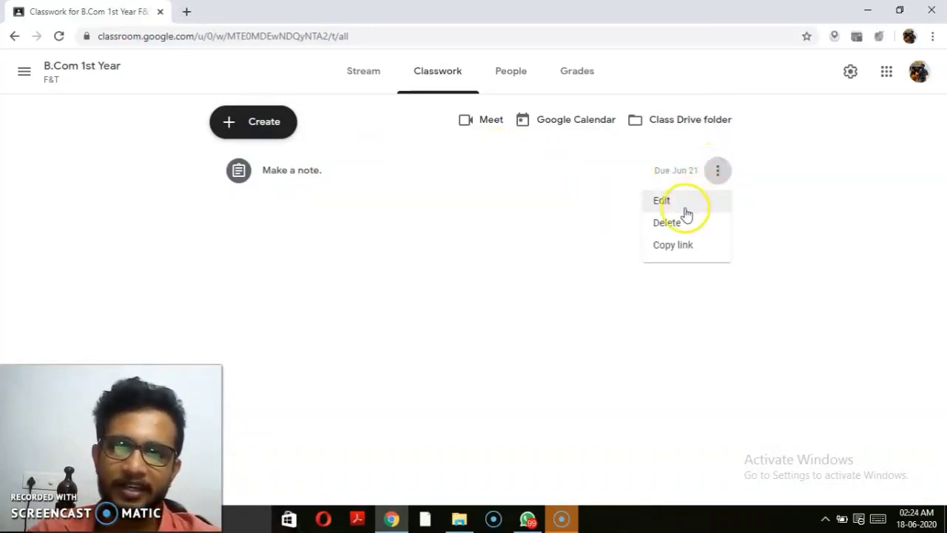
left_click(679, 223)
left_click(670, 208)
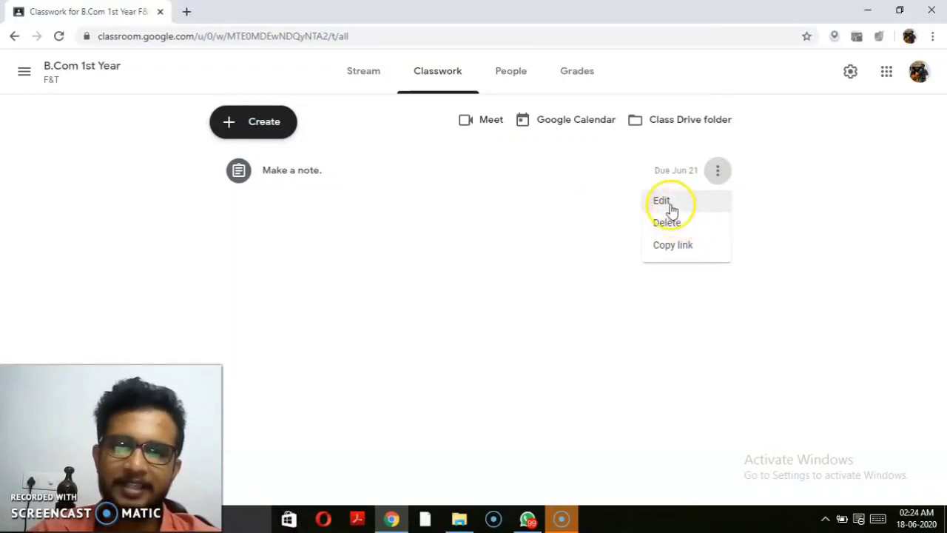
left_click(670, 208)
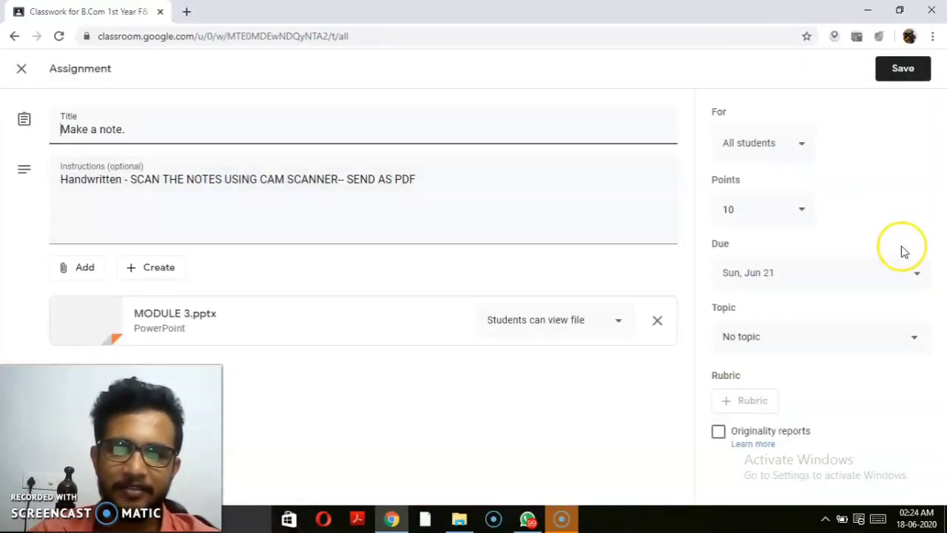
left_click(919, 278)
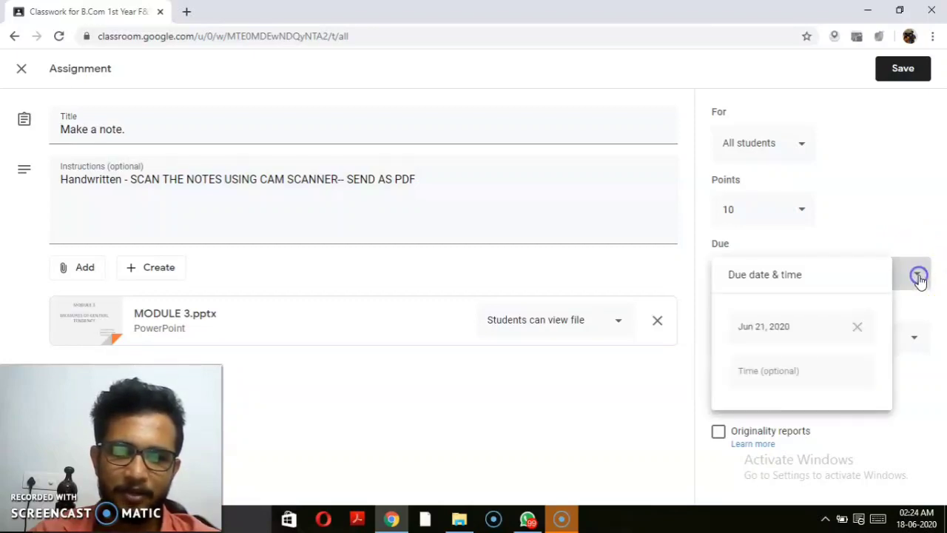
left_click(774, 333)
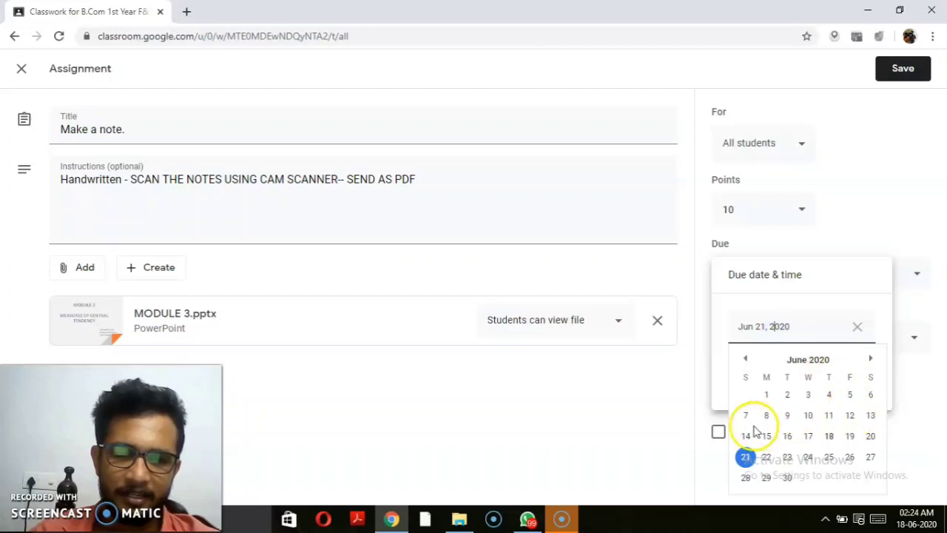
left_click(828, 457)
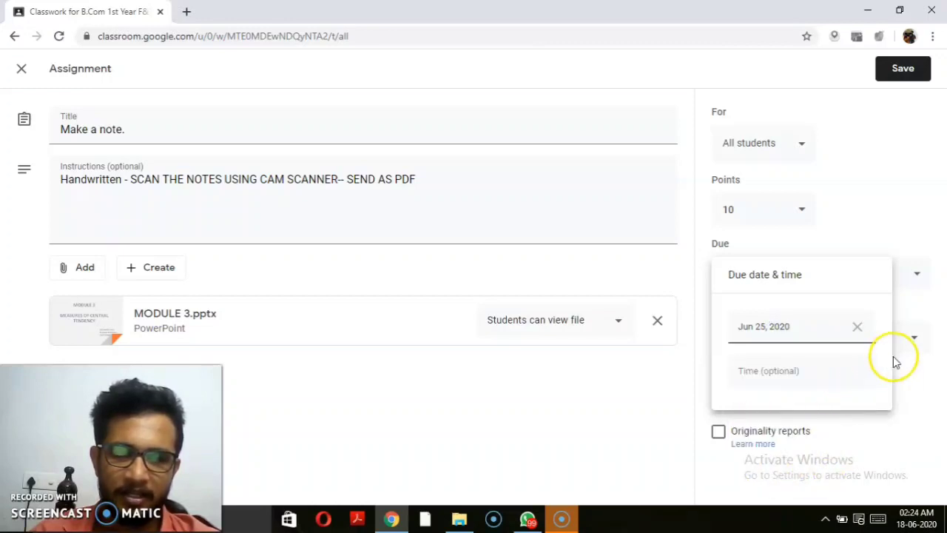
left_click(922, 375)
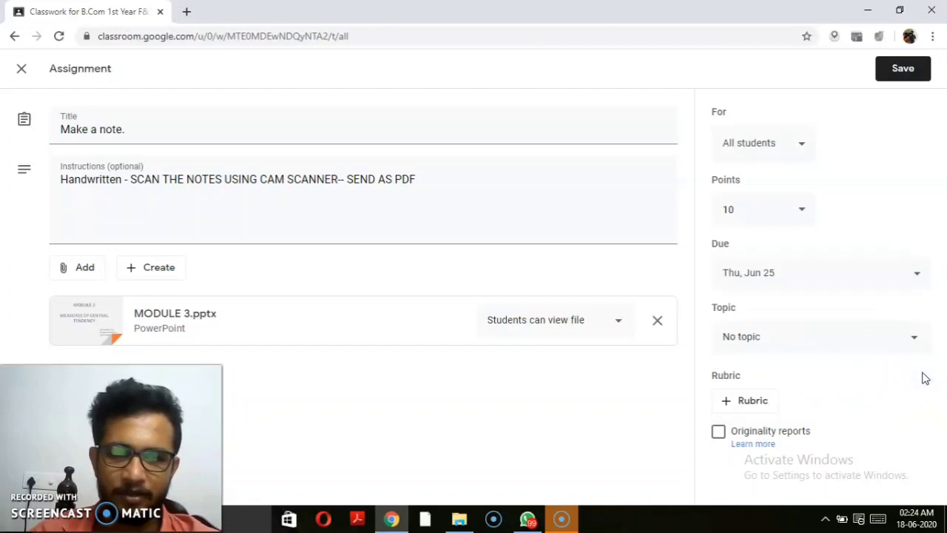
left_click(903, 72)
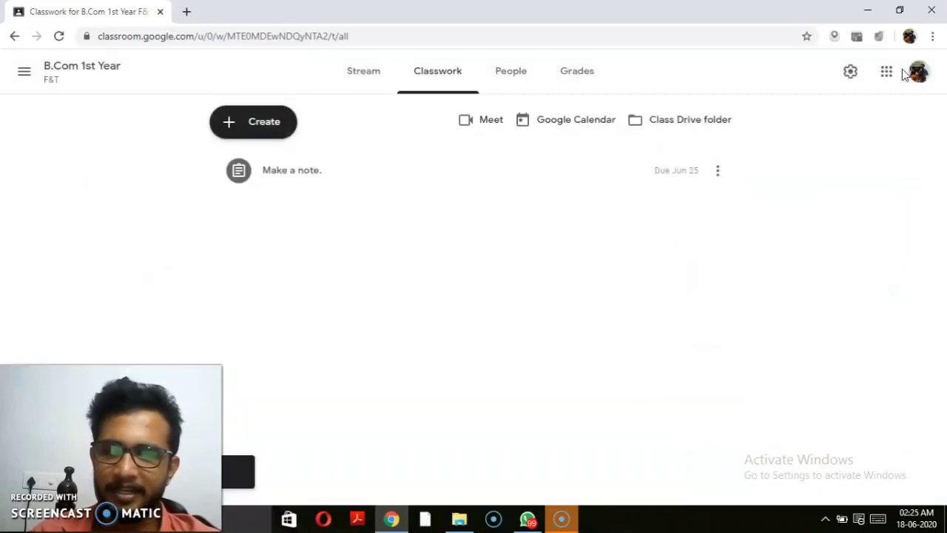
left_click(718, 176)
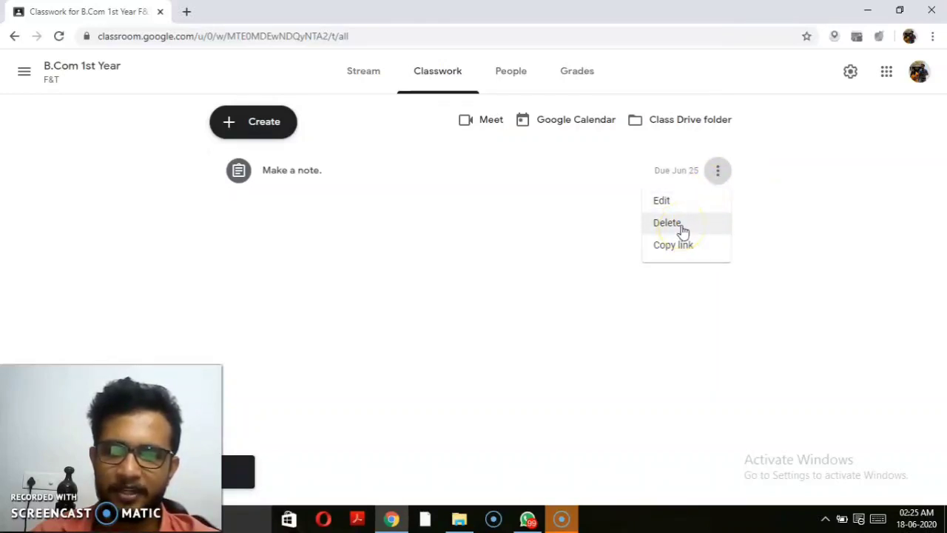
left_click(682, 227)
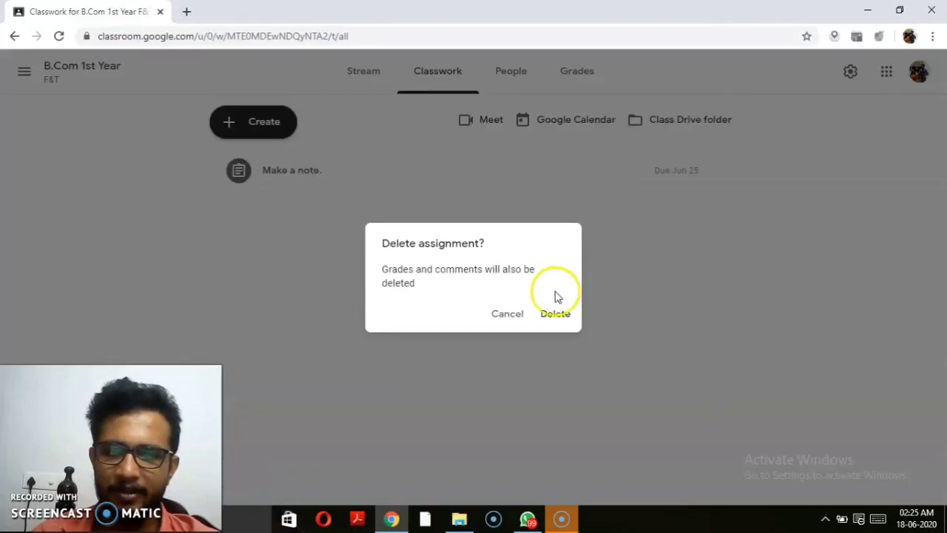
left_click(513, 313)
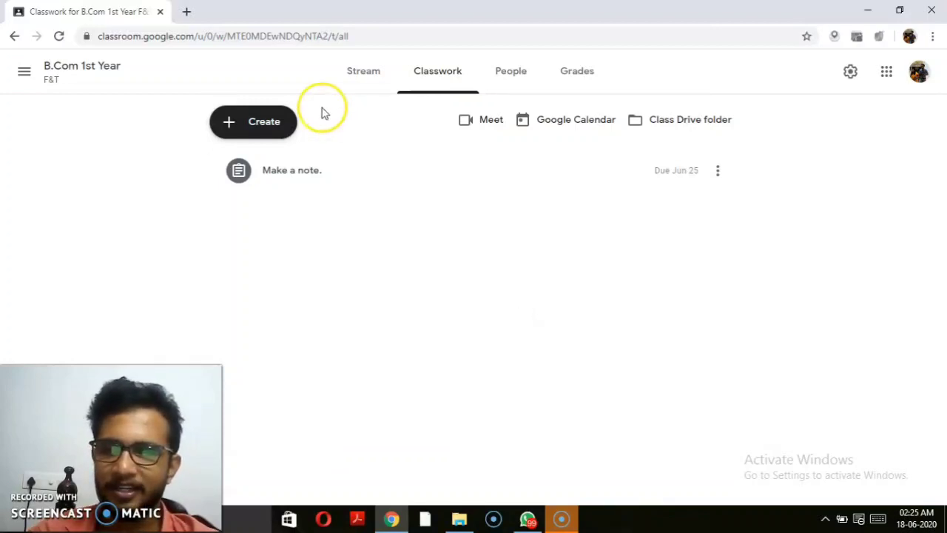
Step: Post a new assignment titled XXYYYZZZ with instructions ASSDGJKL and no attachments
left_click(253, 124)
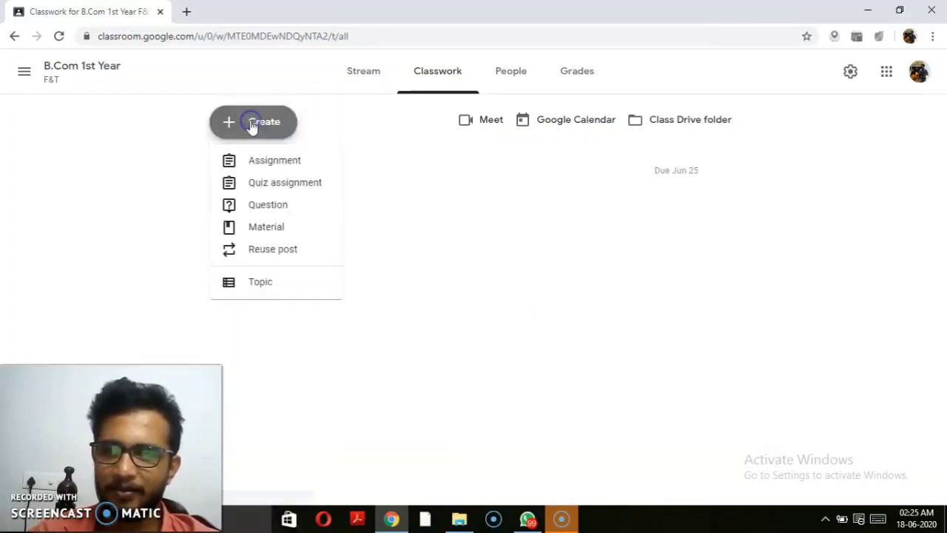
left_click(272, 164)
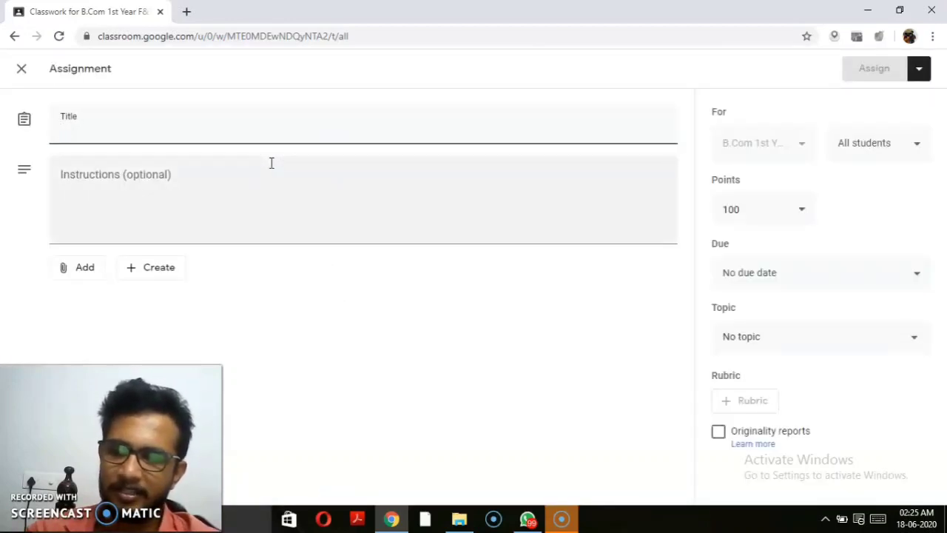
type("XXYYY")
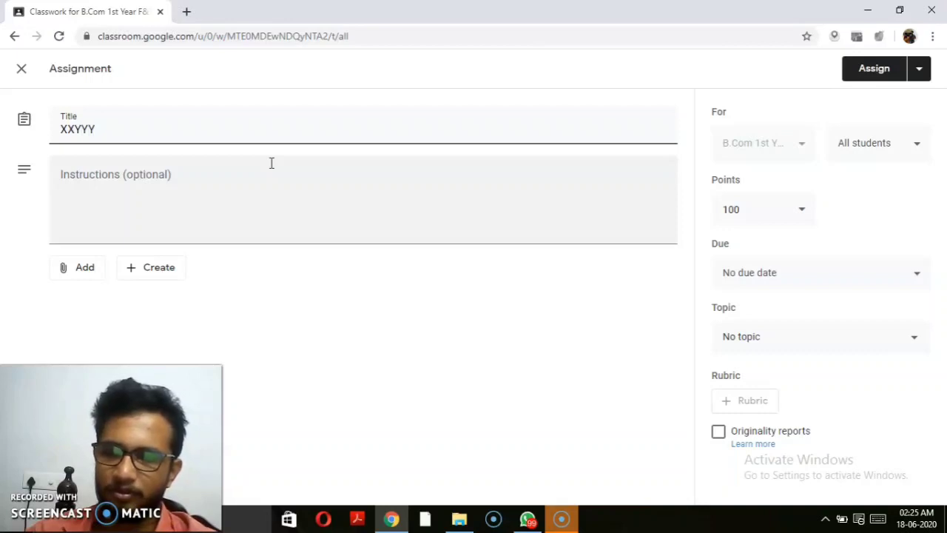
type("ZZZ")
left_click(142, 175)
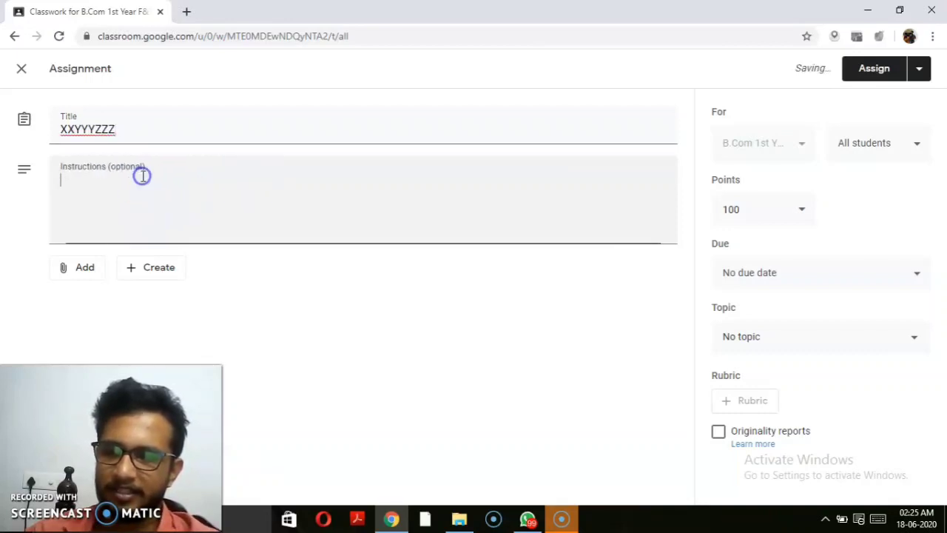
type("ASSDGJKL")
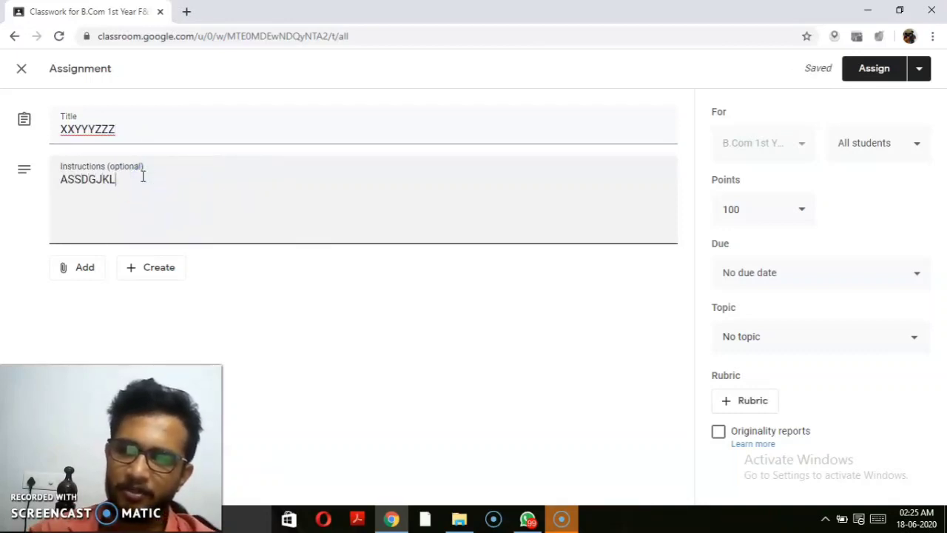
left_click(82, 267)
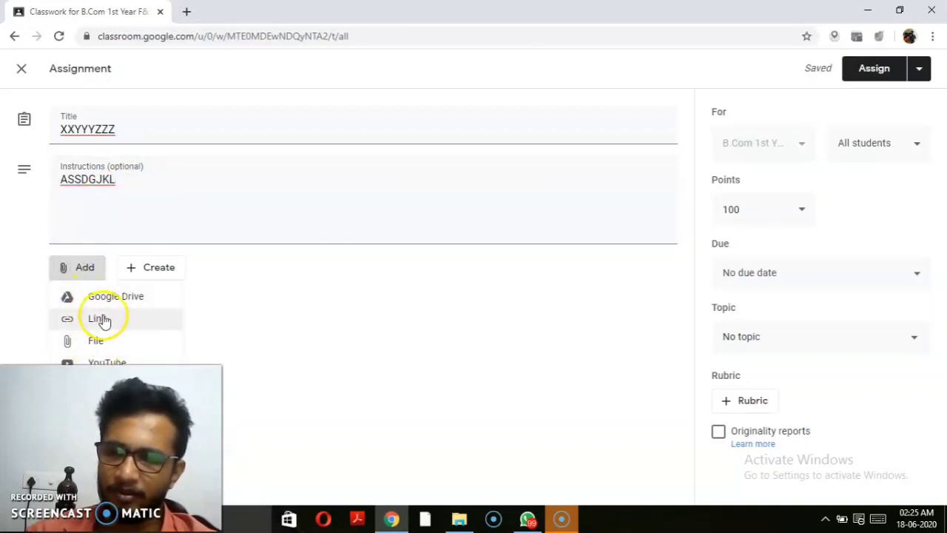
left_click(330, 186)
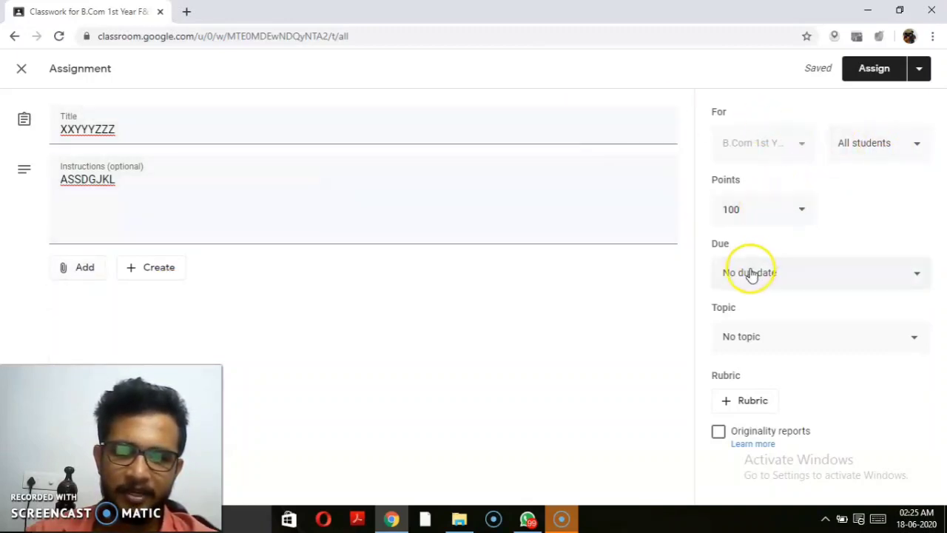
left_click(874, 69)
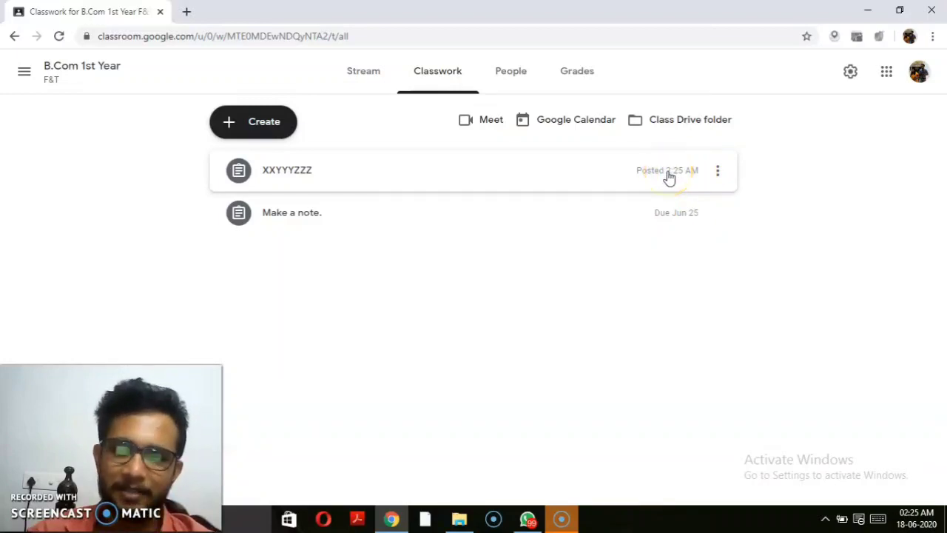
Step: Edit XXYYYZZZ to give it a June 22 due date and save
left_click(717, 172)
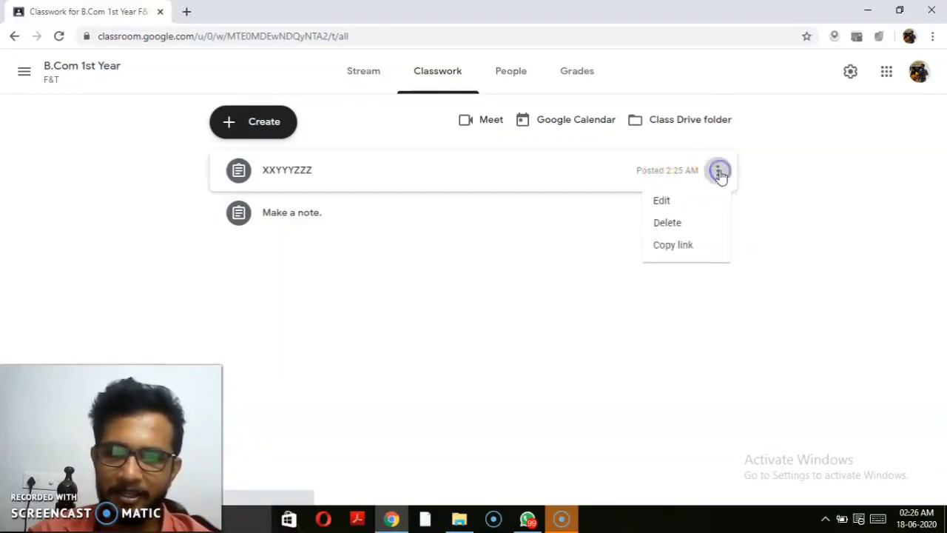
left_click(683, 200)
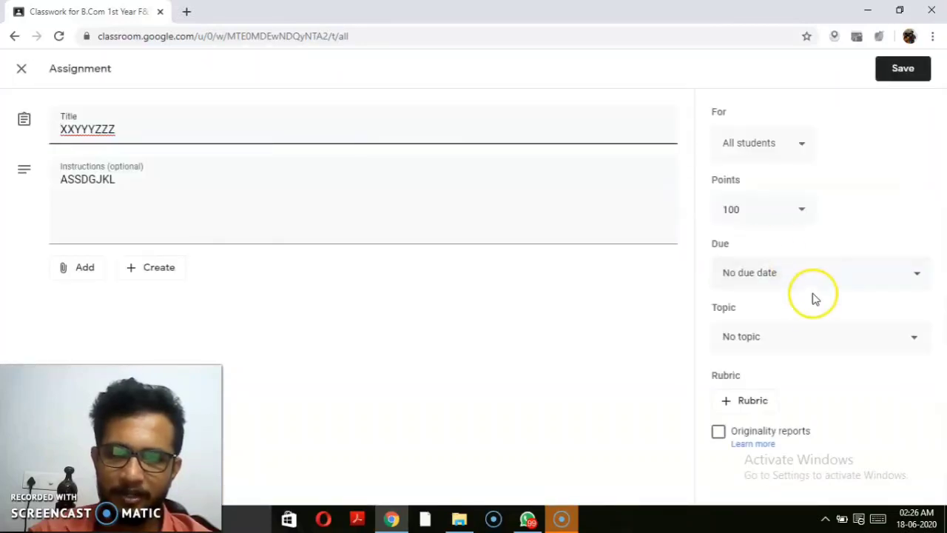
left_click(813, 286)
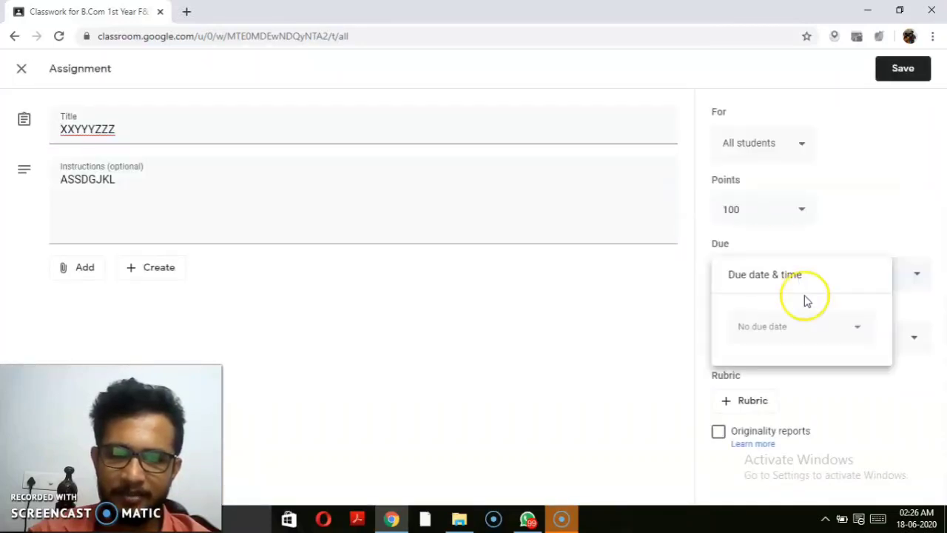
left_click(857, 330)
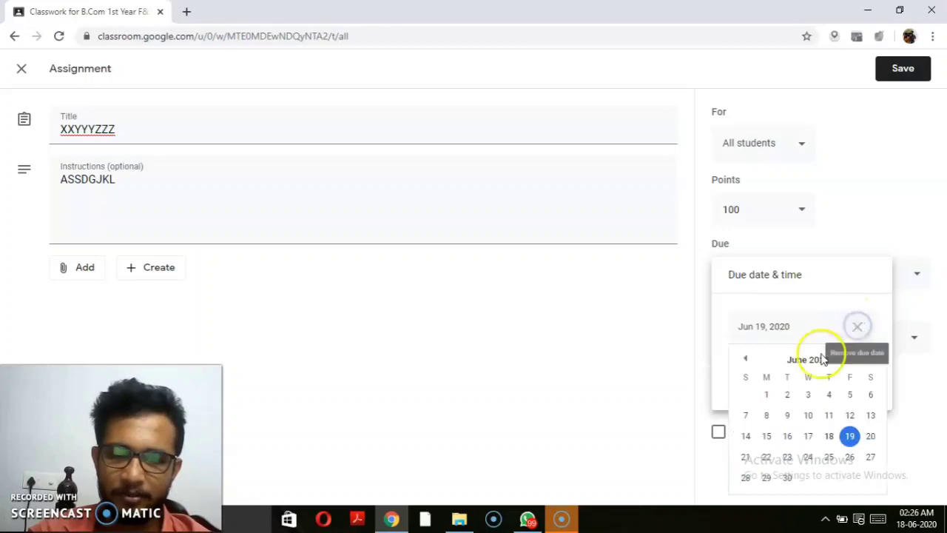
left_click(767, 459)
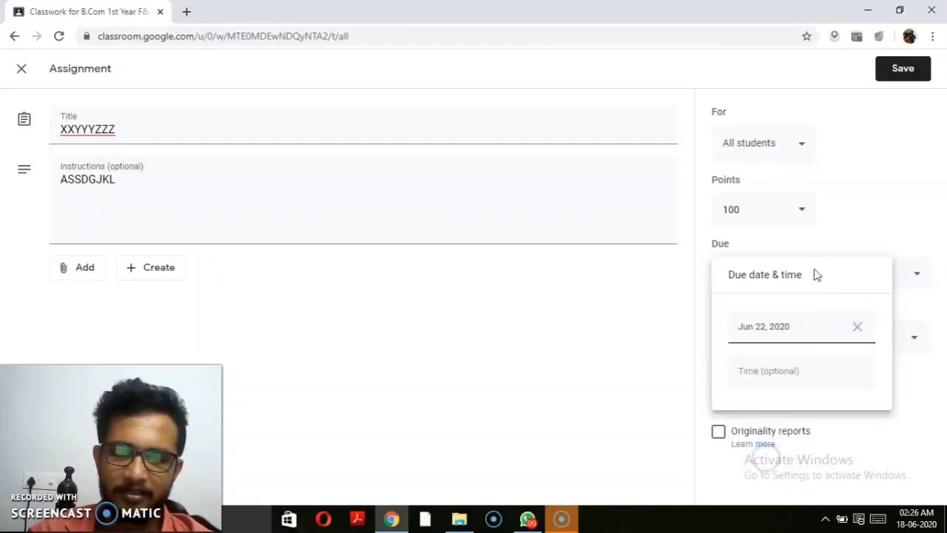
left_click(901, 72)
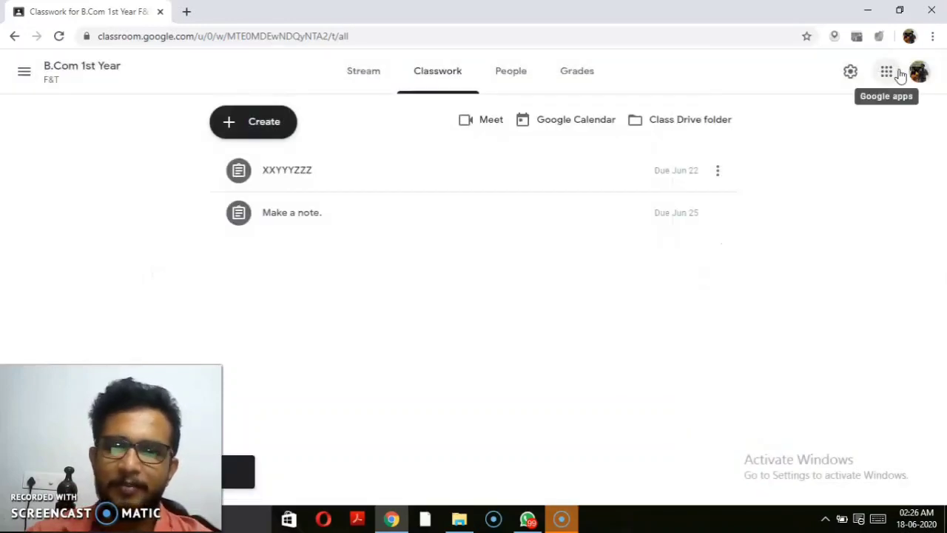
left_click(521, 79)
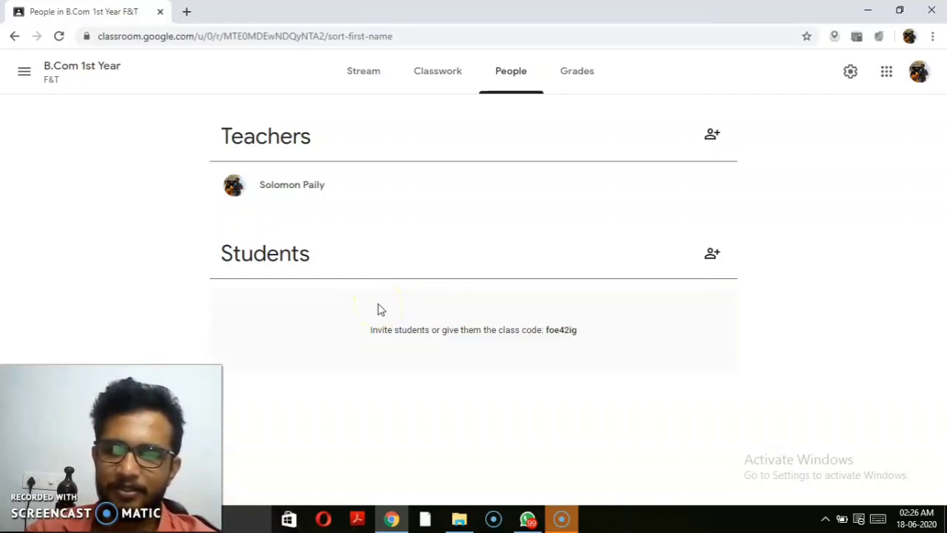
left_click(584, 84)
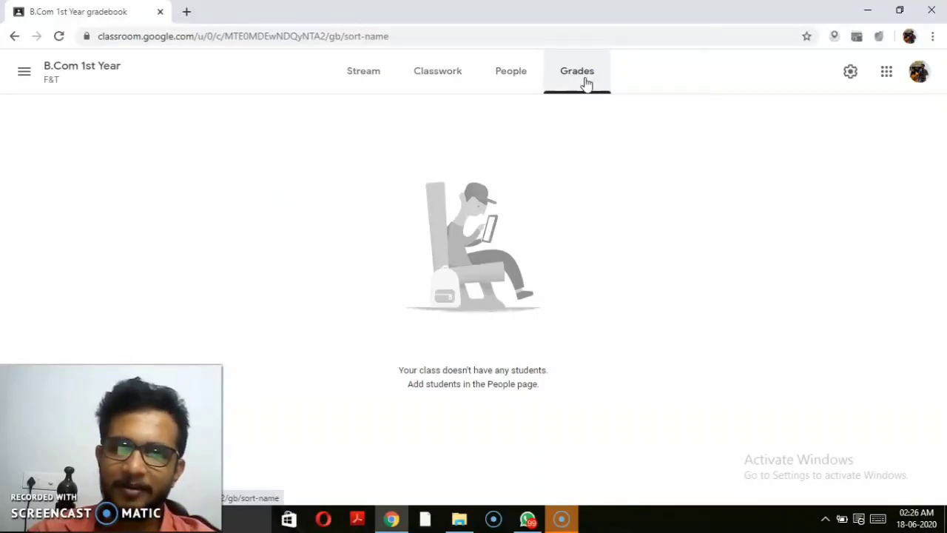
left_click(517, 84)
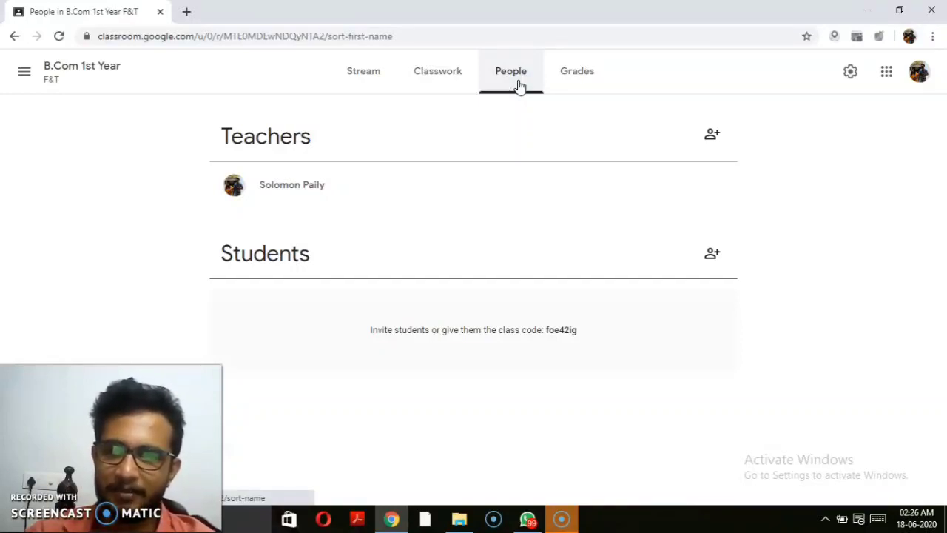
left_click(451, 78)
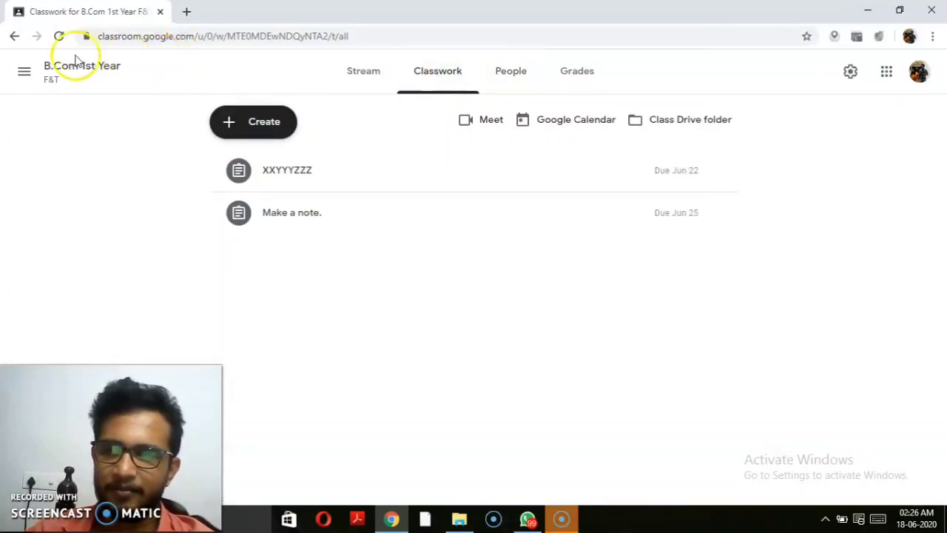
Step: Return to the Classes home page through the navigation drawer
left_click(24, 71)
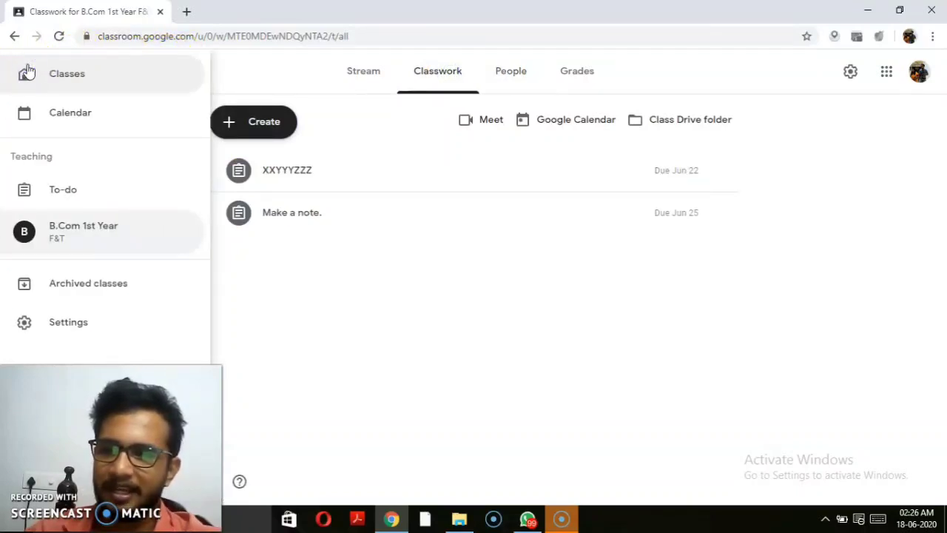
left_click(70, 288)
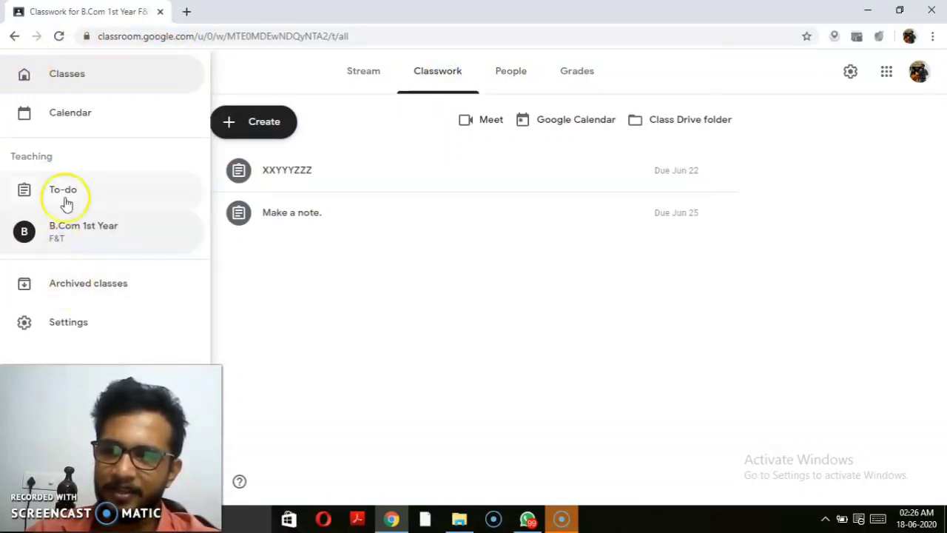
left_click(56, 80)
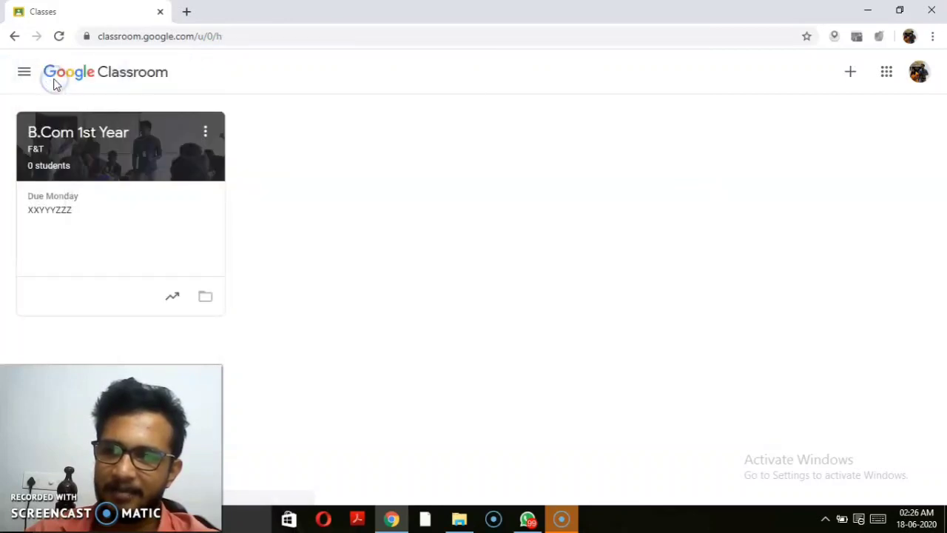
Step: Archive the B.Com 1st Year class, leaving the Classes page empty
left_click(208, 133)
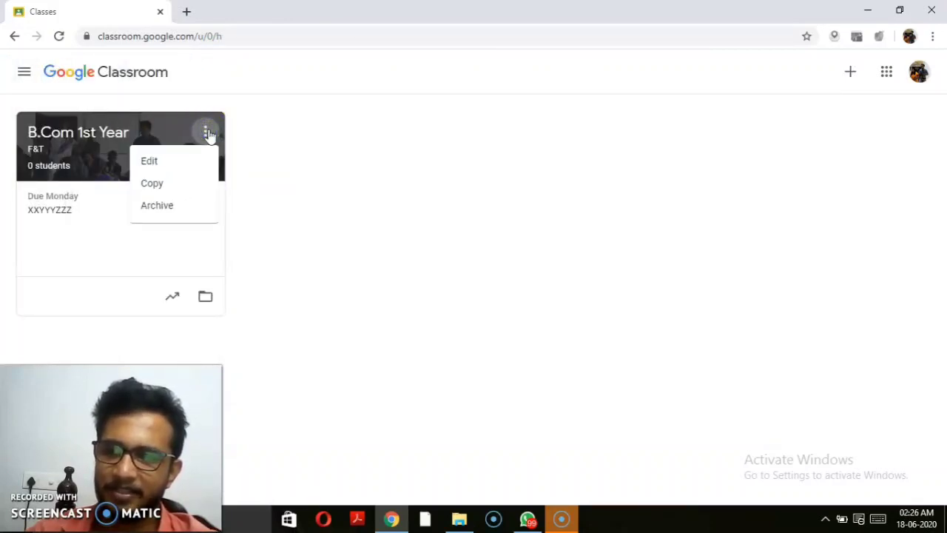
left_click(167, 210)
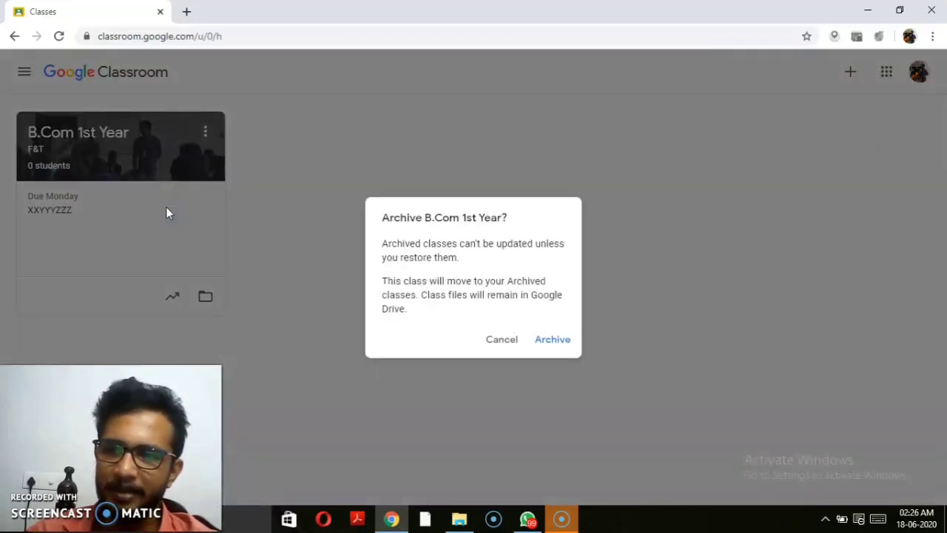
left_click(567, 340)
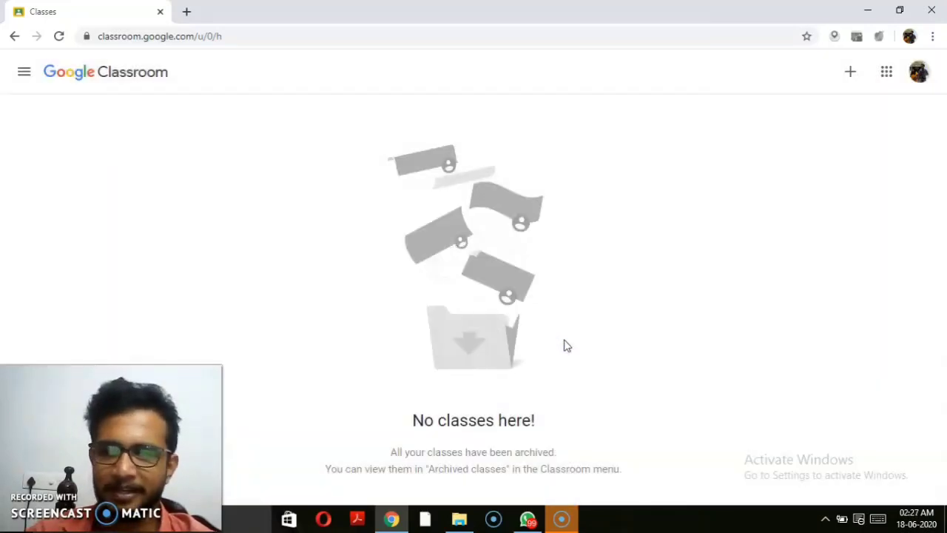
left_click(291, 254)
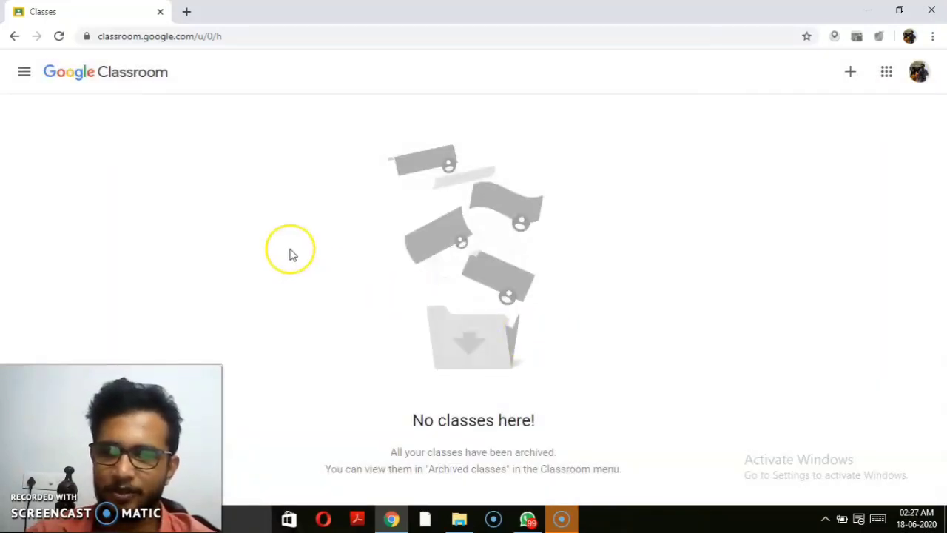
left_click(22, 82)
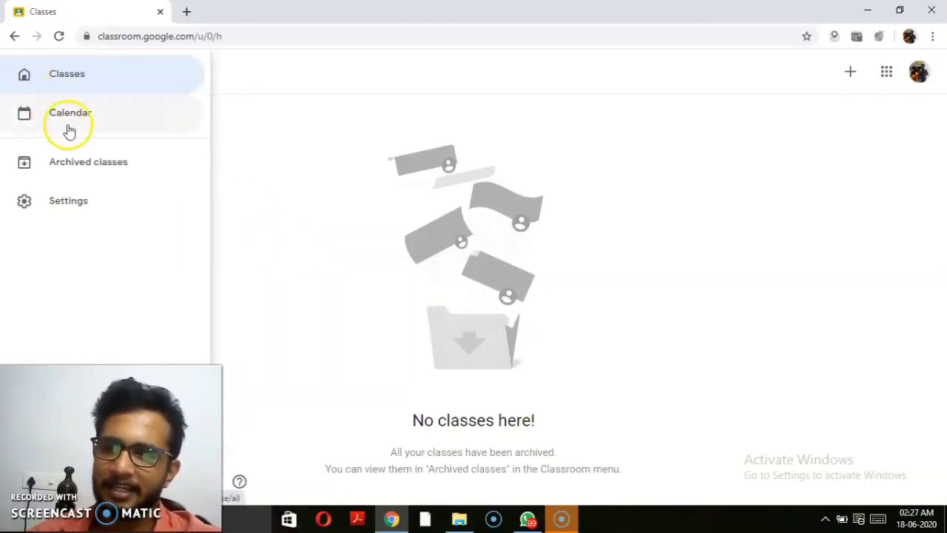
Step: Go to Archived classes and restore the 1st Year (Tax A) class
left_click(77, 165)
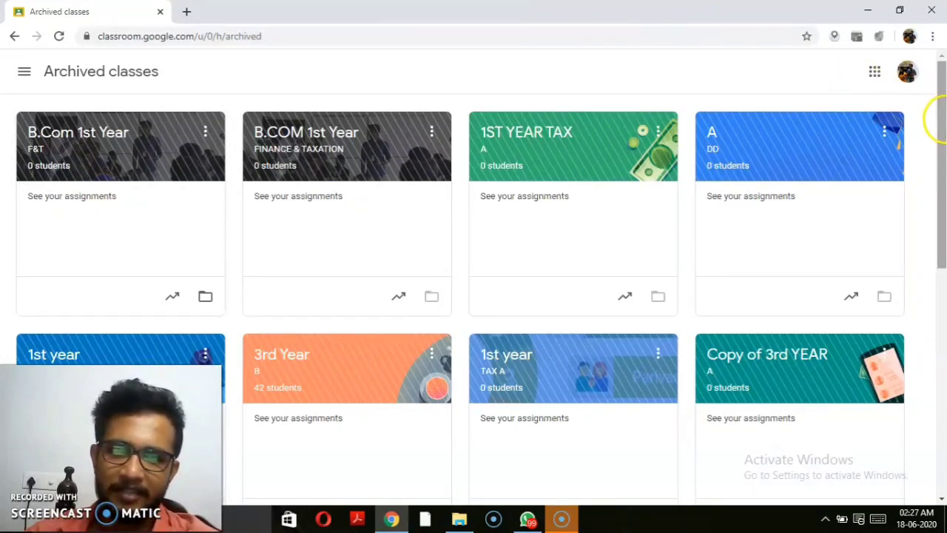
left_click_drag(944, 124, 940, 346)
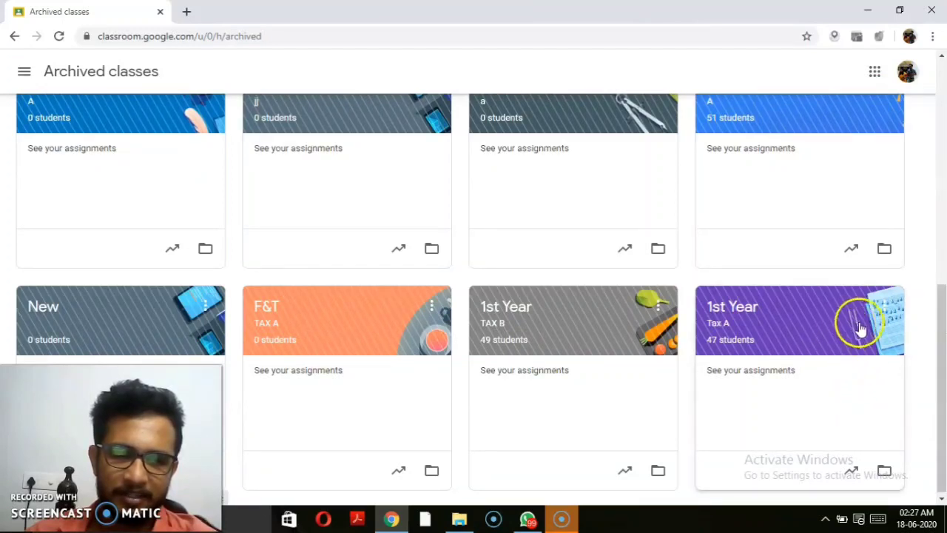
left_click(887, 305)
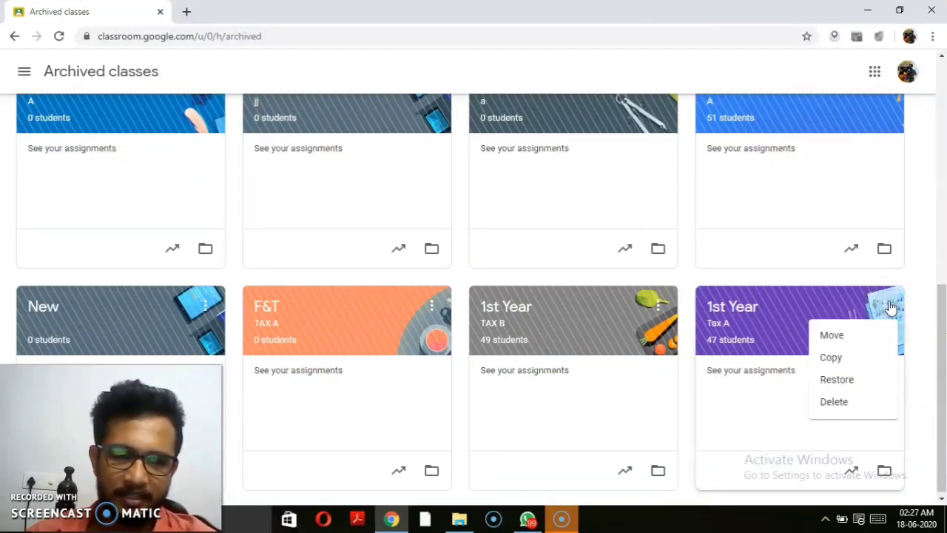
left_click(836, 380)
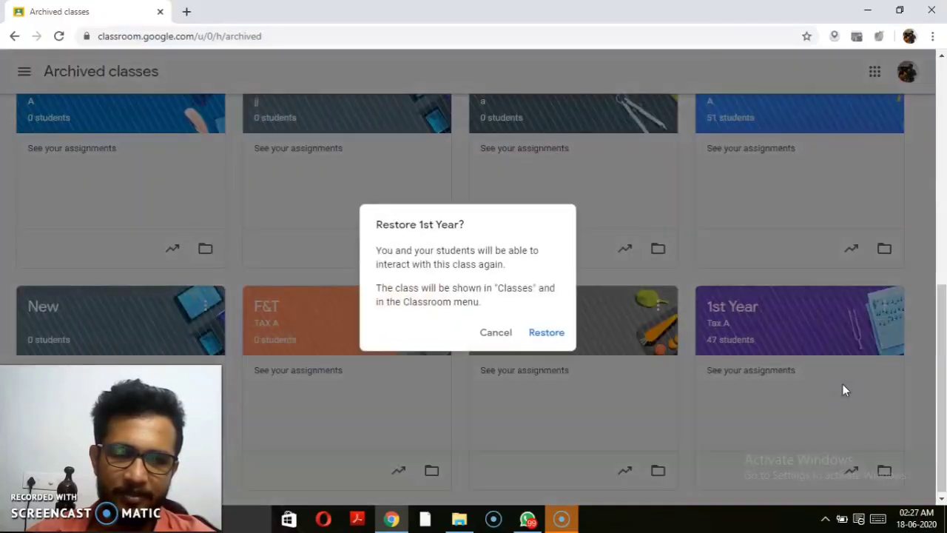
left_click(553, 334)
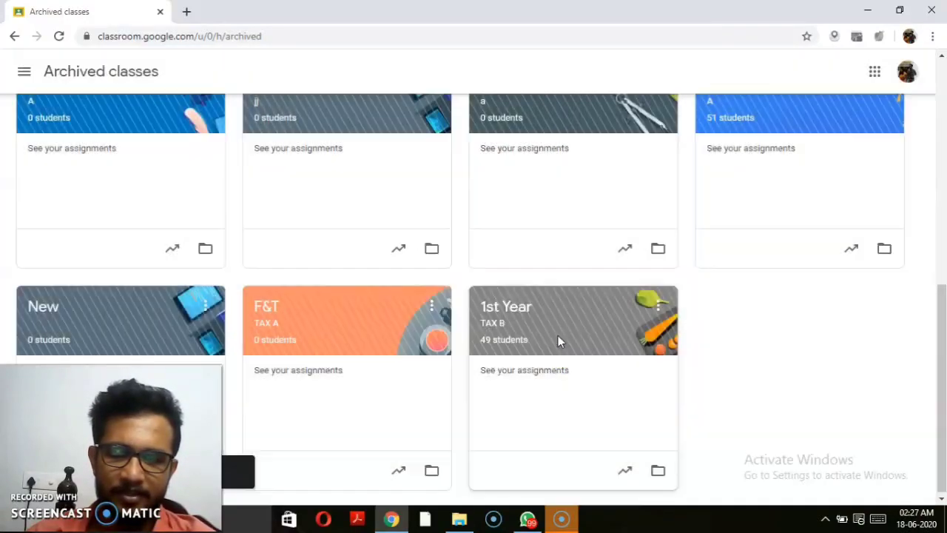
Step: Restore the 1st Year (TAX B) and 3rd YEAR classes from the archive
left_click(658, 306)
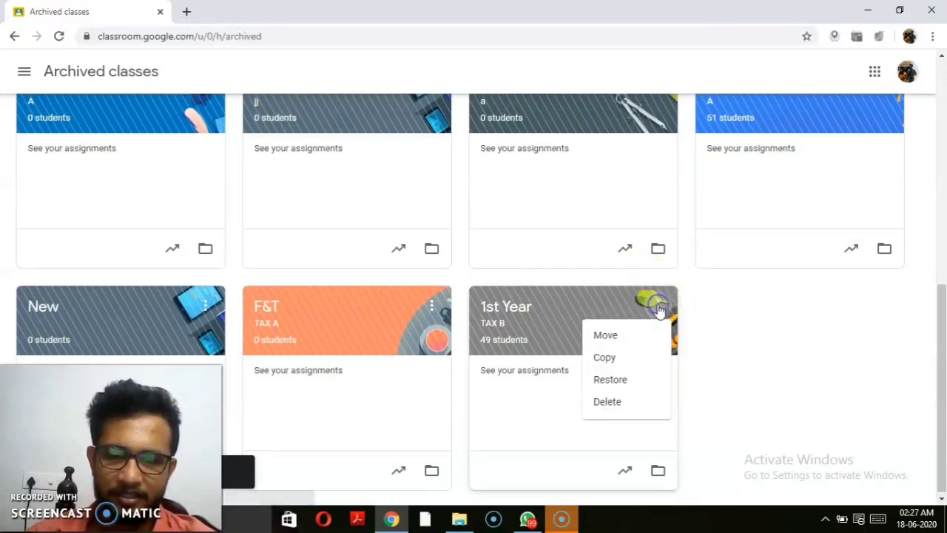
left_click(621, 378)
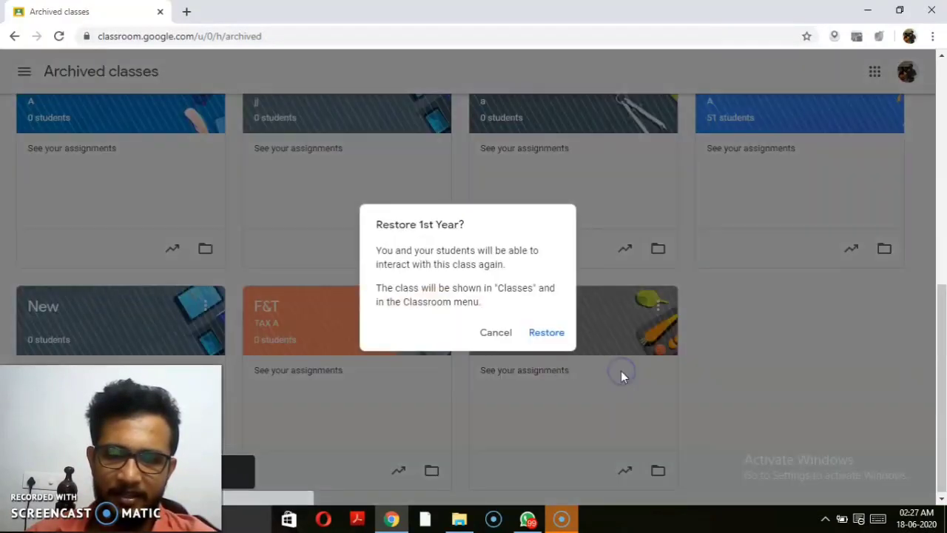
left_click(558, 332)
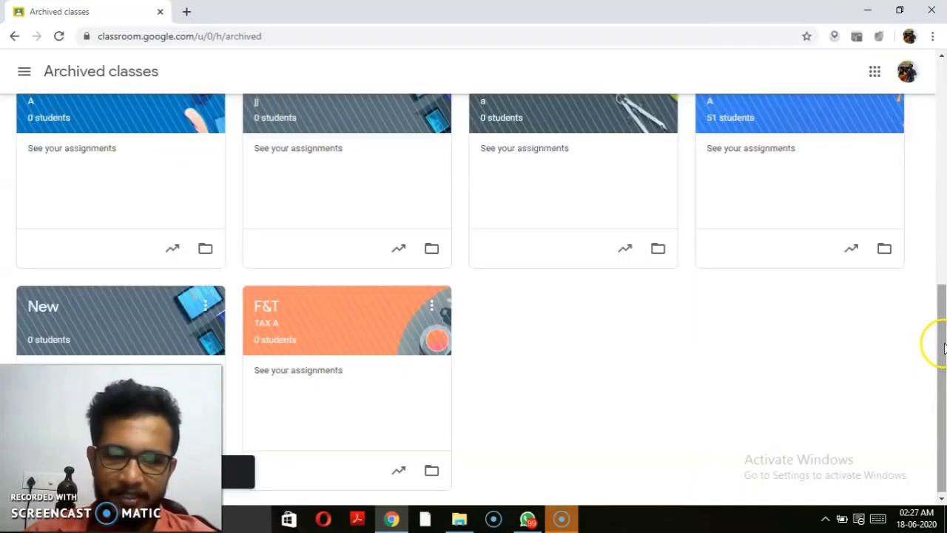
left_click_drag(944, 348, 933, 270)
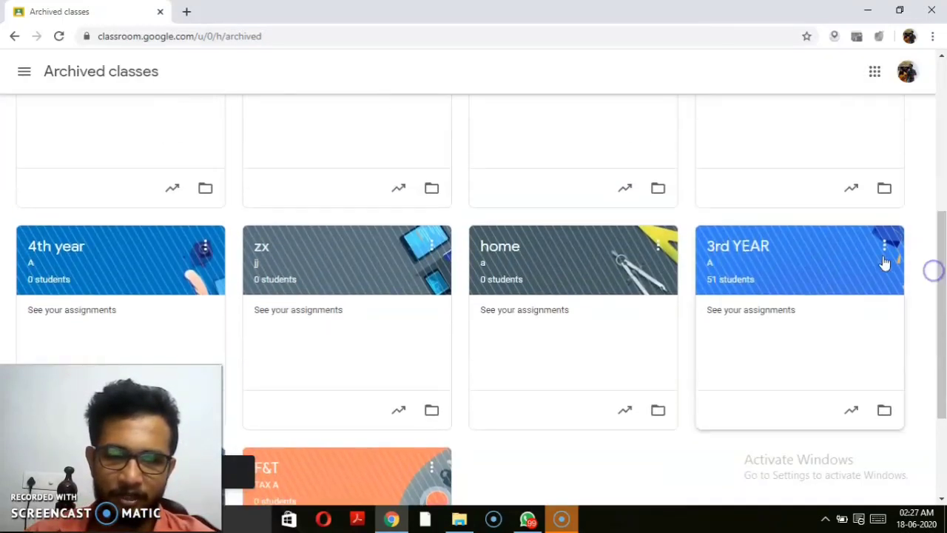
left_click(882, 247)
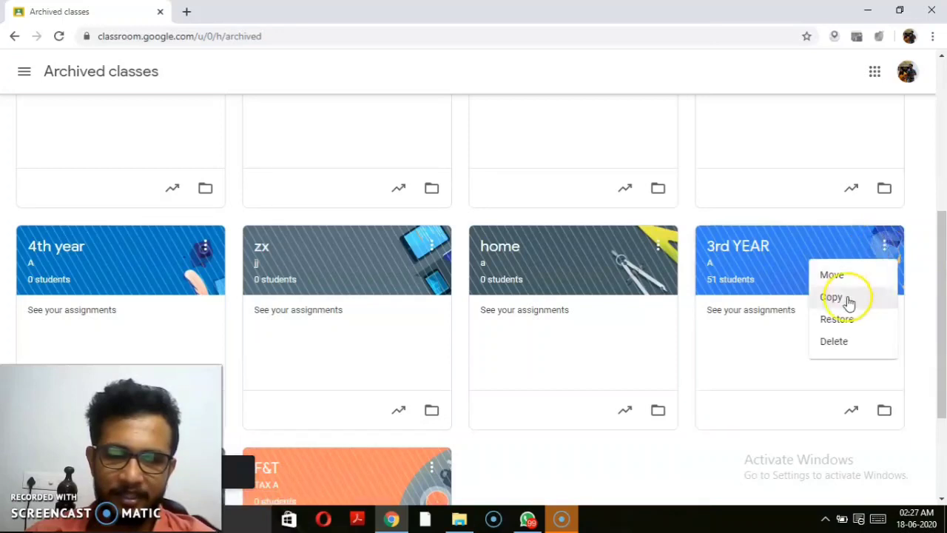
left_click(838, 319)
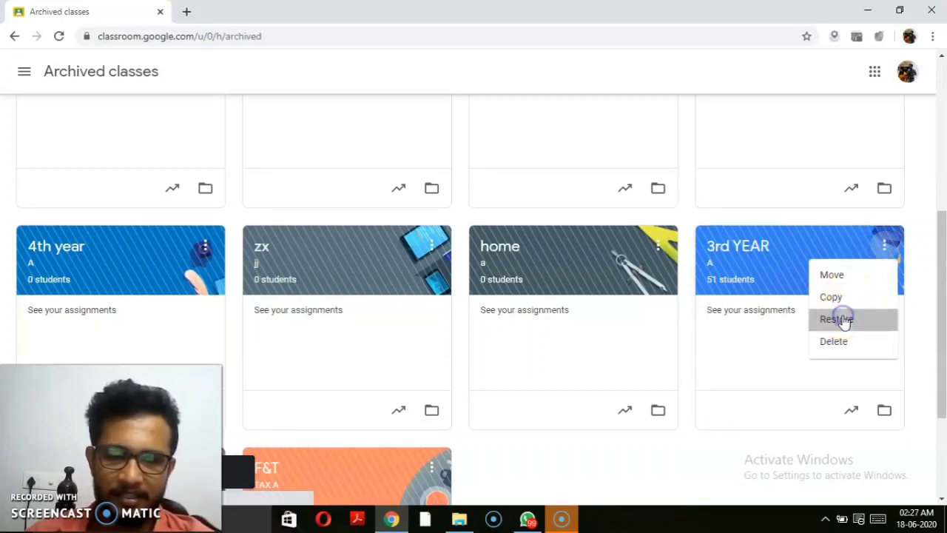
left_click(546, 333)
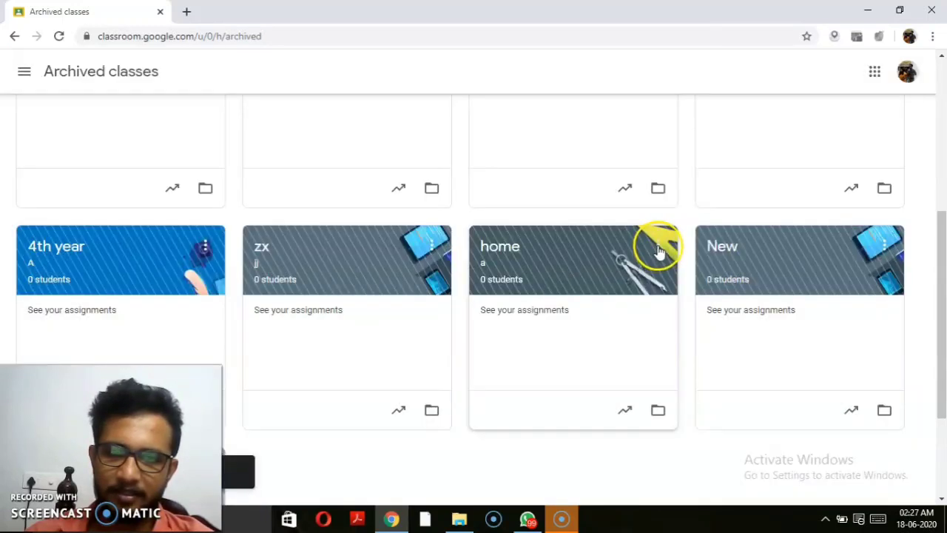
Step: Restore the 3rd Year class from the archived list
left_click(658, 247)
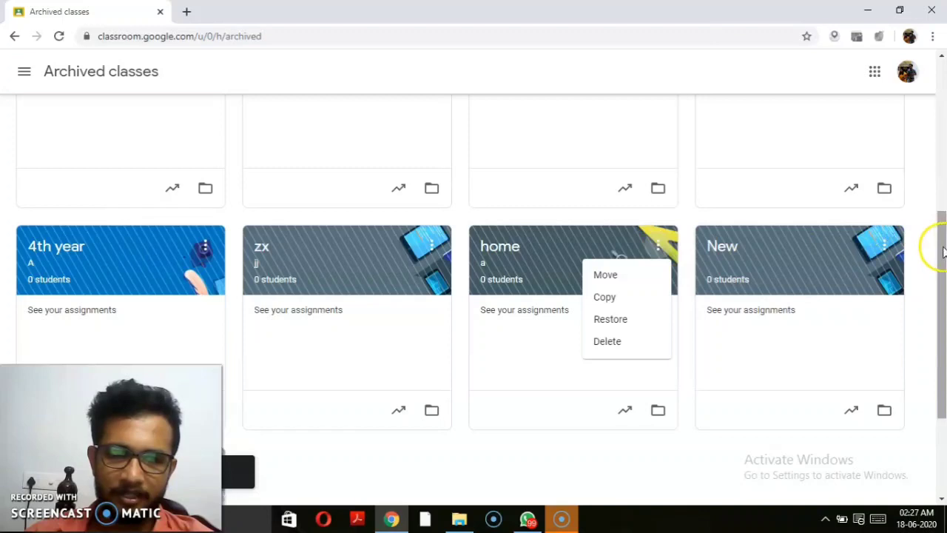
left_click_drag(937, 241, 940, 165)
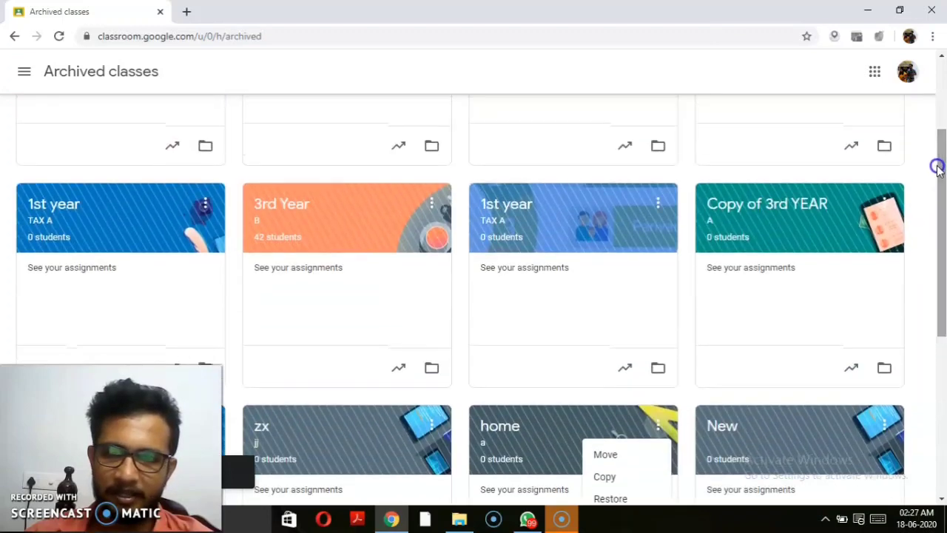
left_click(436, 202)
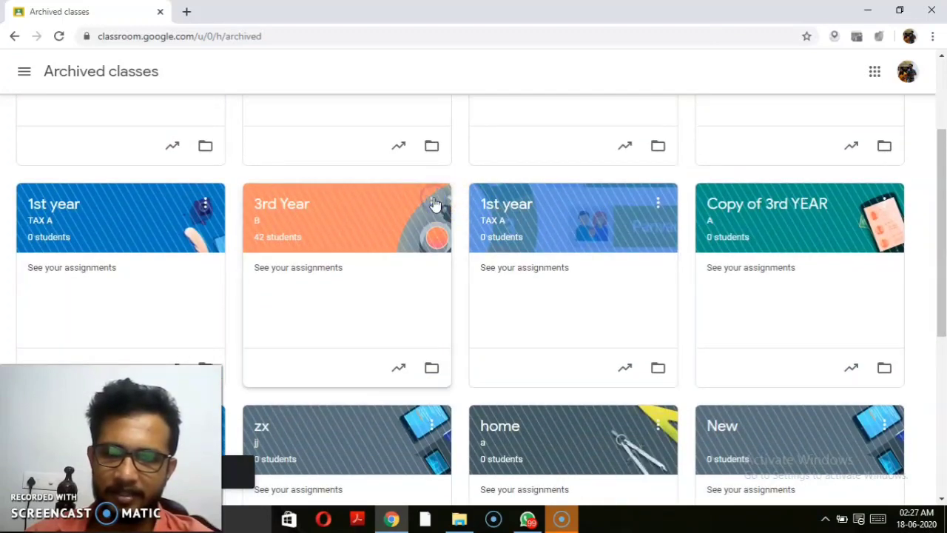
left_click(380, 278)
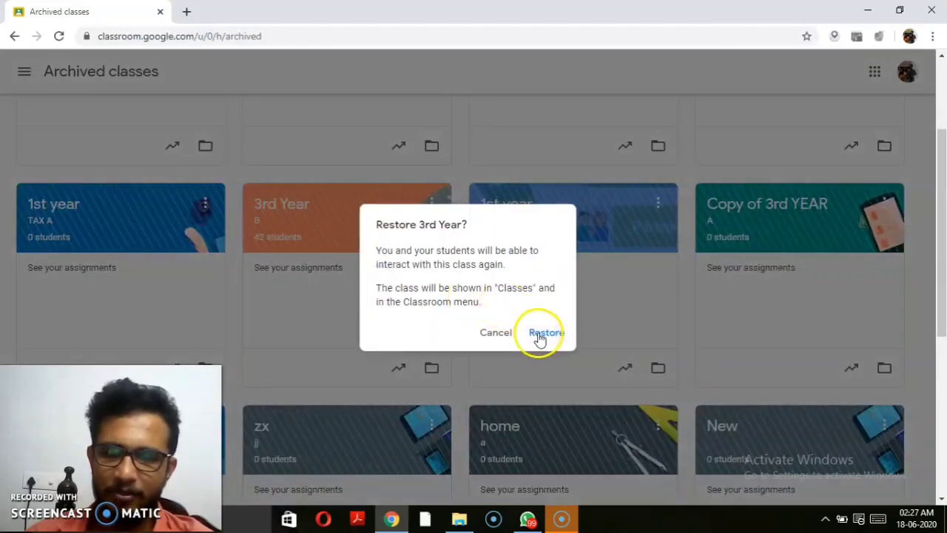
left_click(540, 334)
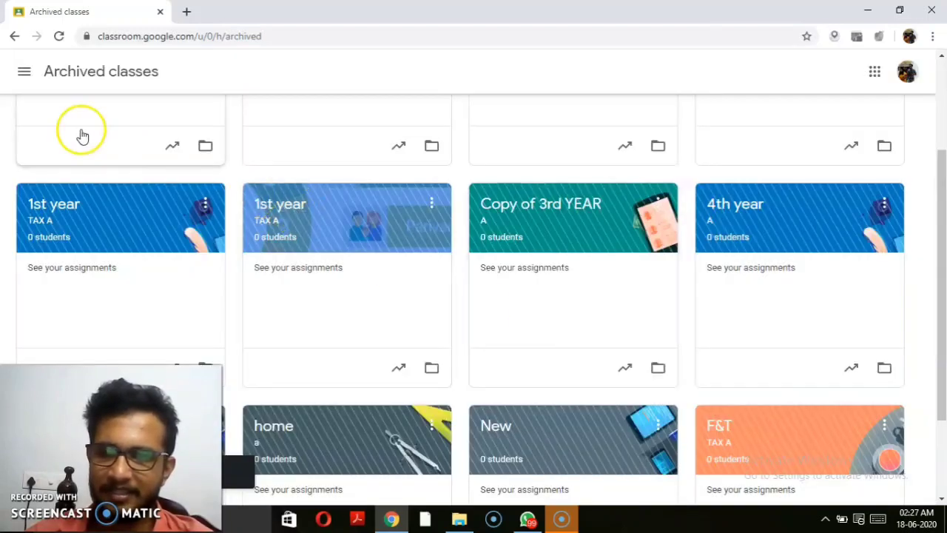
Step: Return to the Classes home page showing 3rd Year, 3rd YEAR and both 1st Year classes
left_click(28, 76)
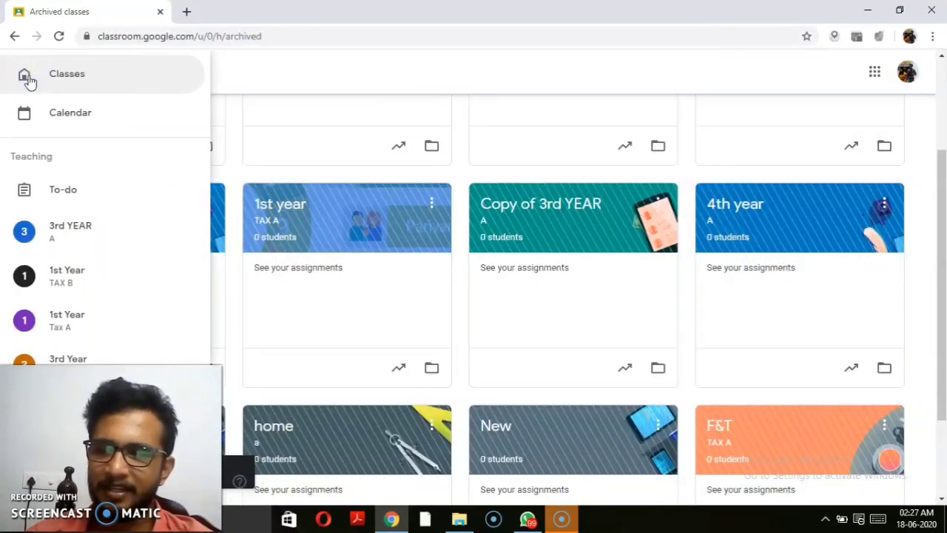
left_click(247, 77)
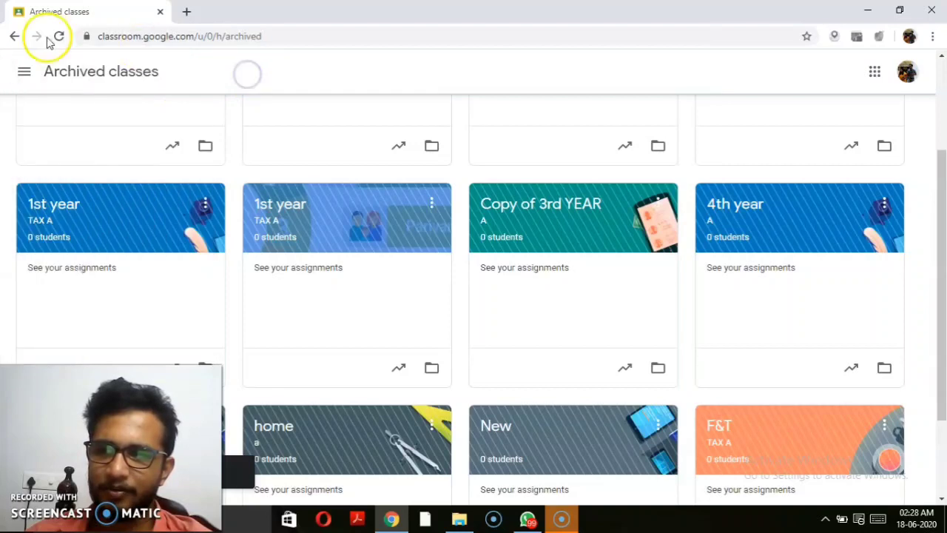
left_click(25, 71)
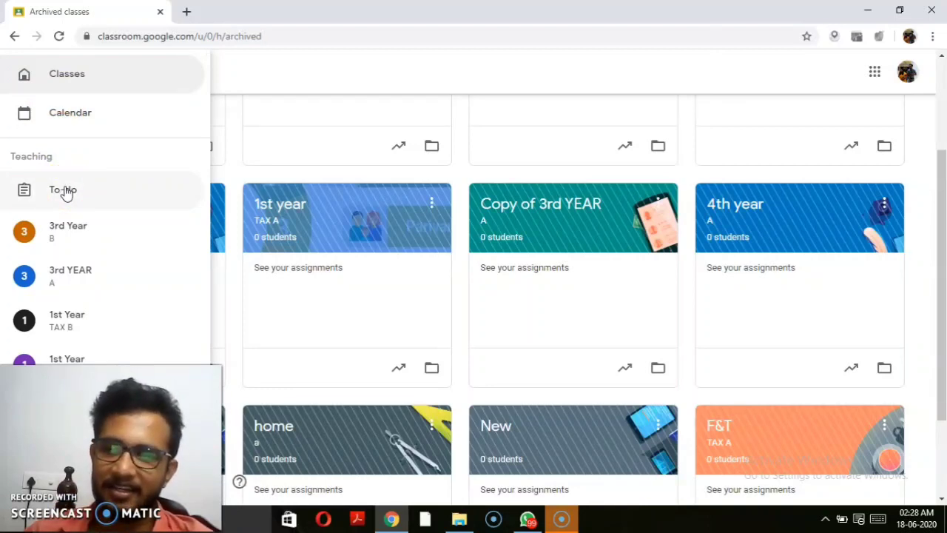
left_click(58, 84)
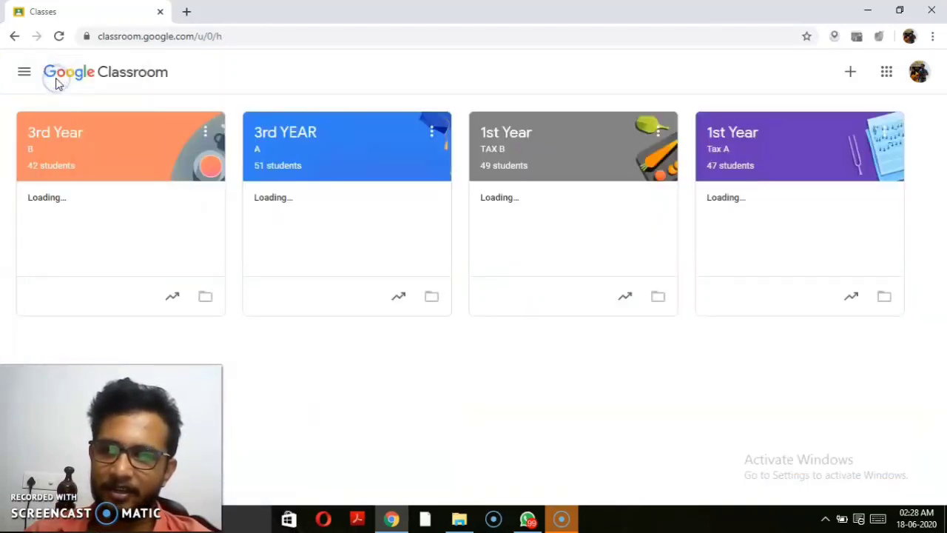
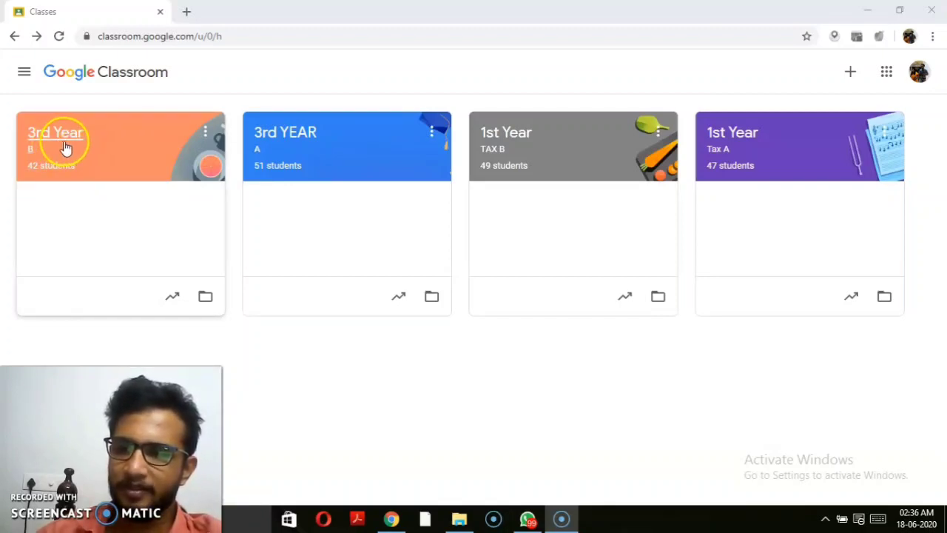
Step: In 3rd Year B, read the notes assignment's class comment, then open that assignment's details
left_click(120, 144)
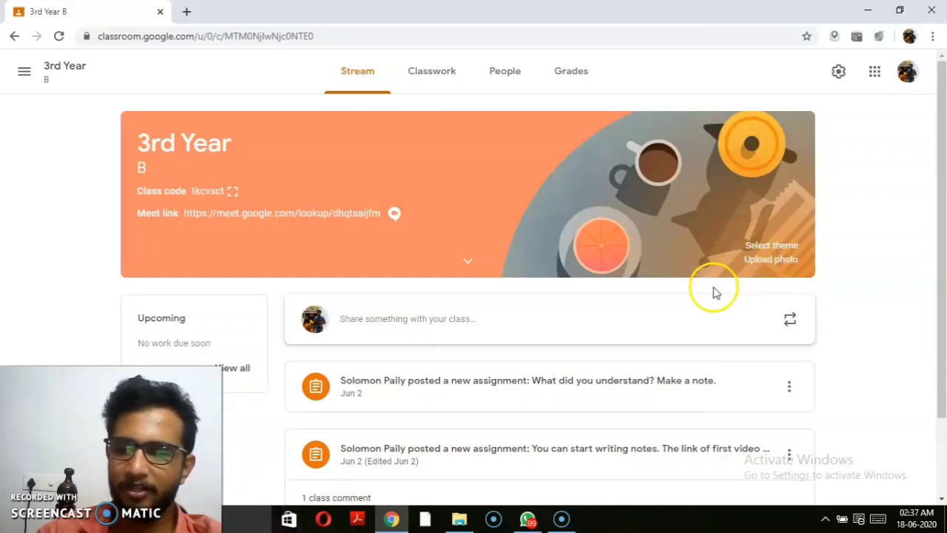
left_click_drag(945, 191, 943, 267)
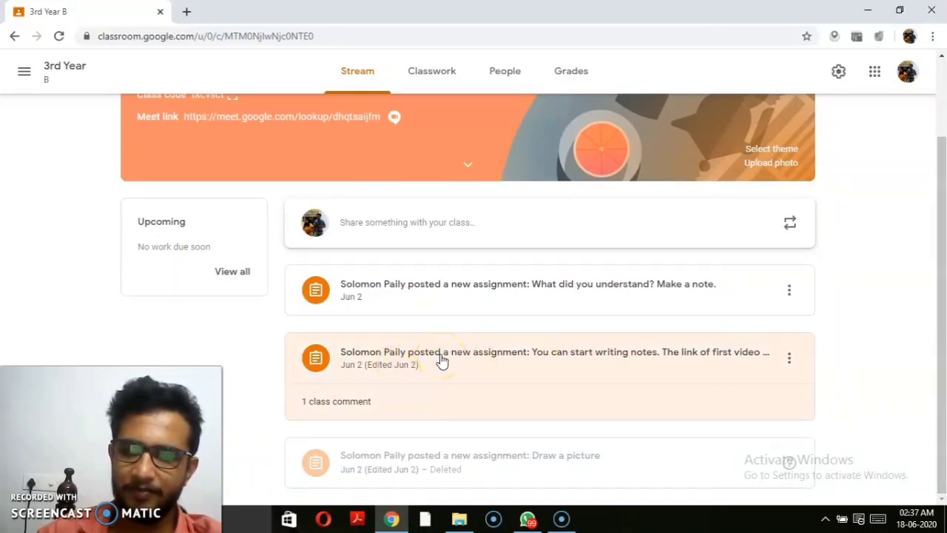
left_click(338, 401)
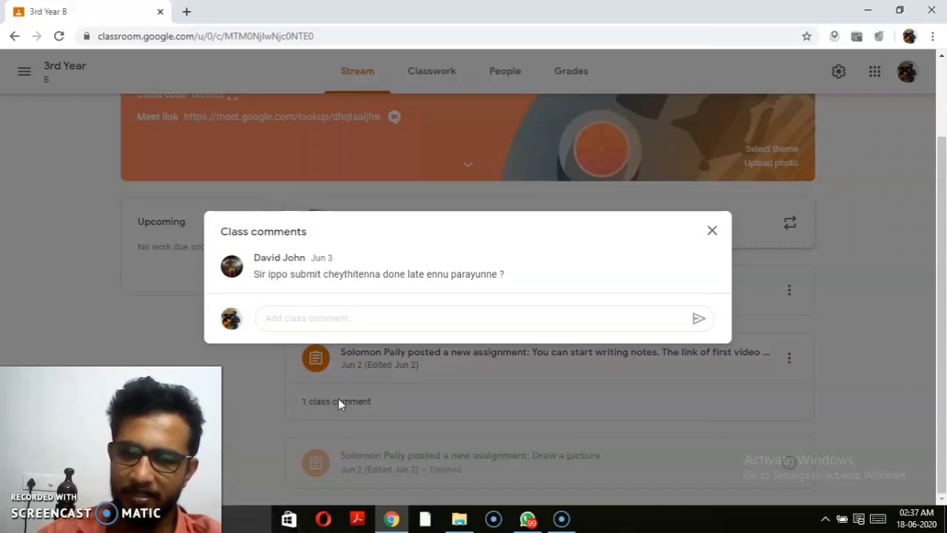
left_click(712, 234)
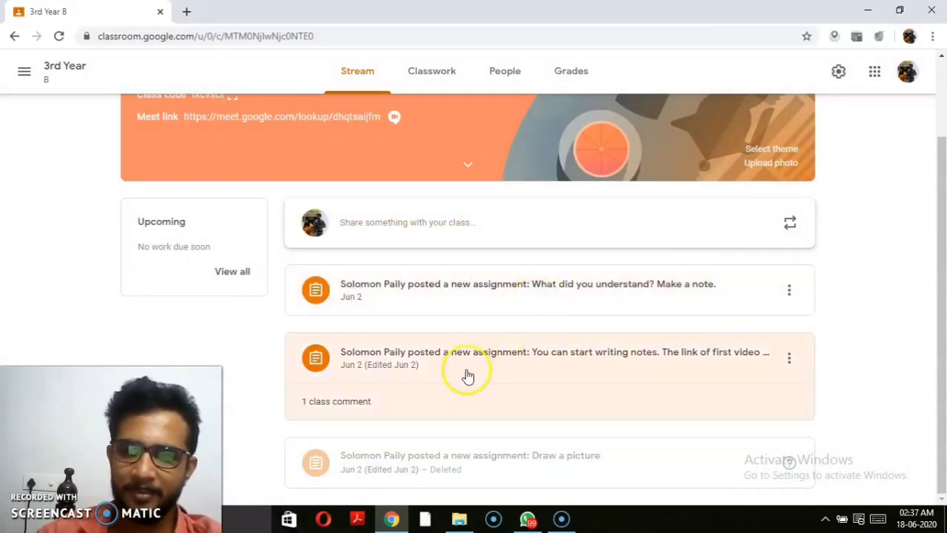
left_click(488, 359)
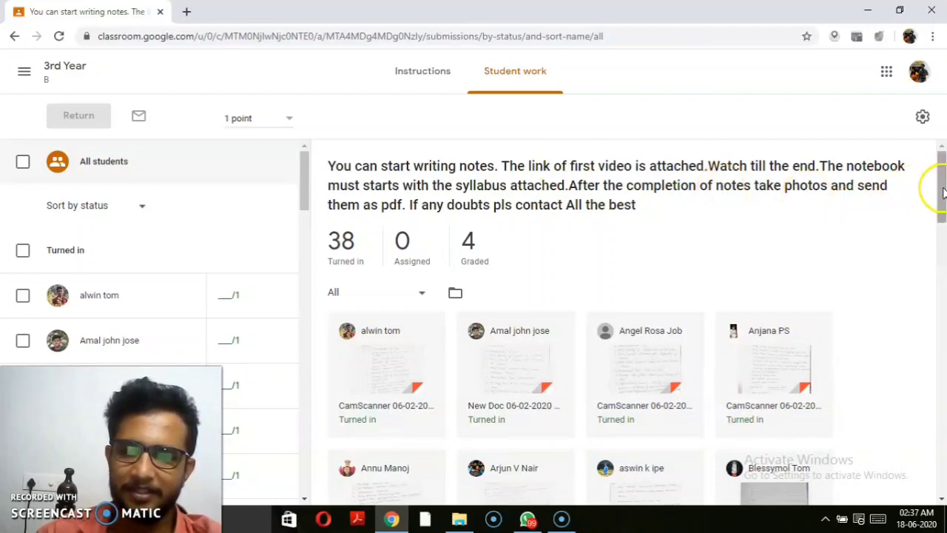
Step: Review the 'You can start writing notes' assignment's instructions
mouse_move(943, 192)
left_mouse_down()
mouse_move(942, 212)
mouse_move(941, 193)
left_mouse_up()
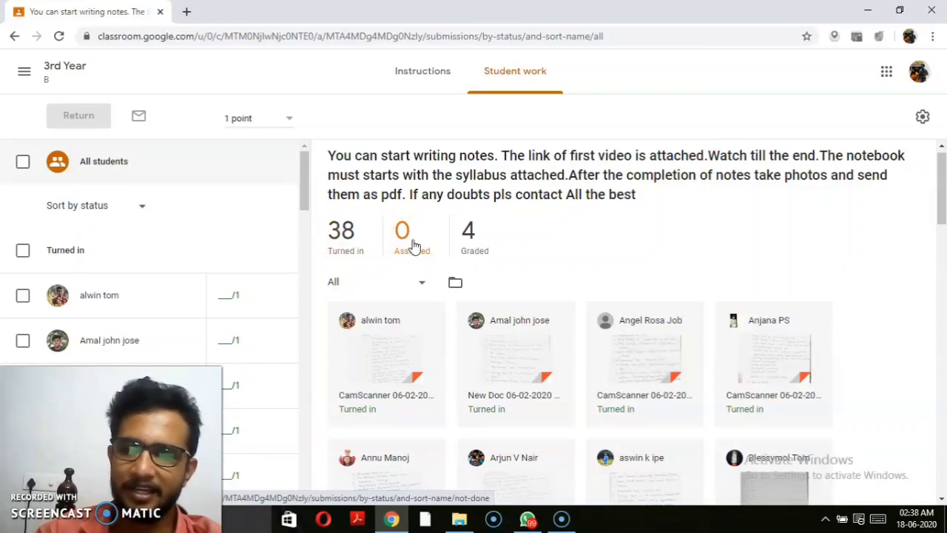
left_click(466, 239)
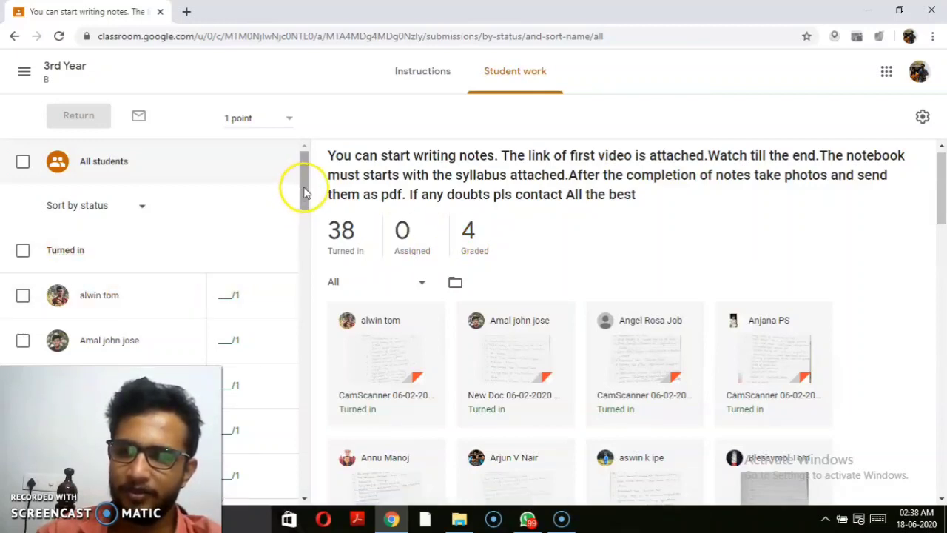
left_click_drag(307, 192, 288, 197)
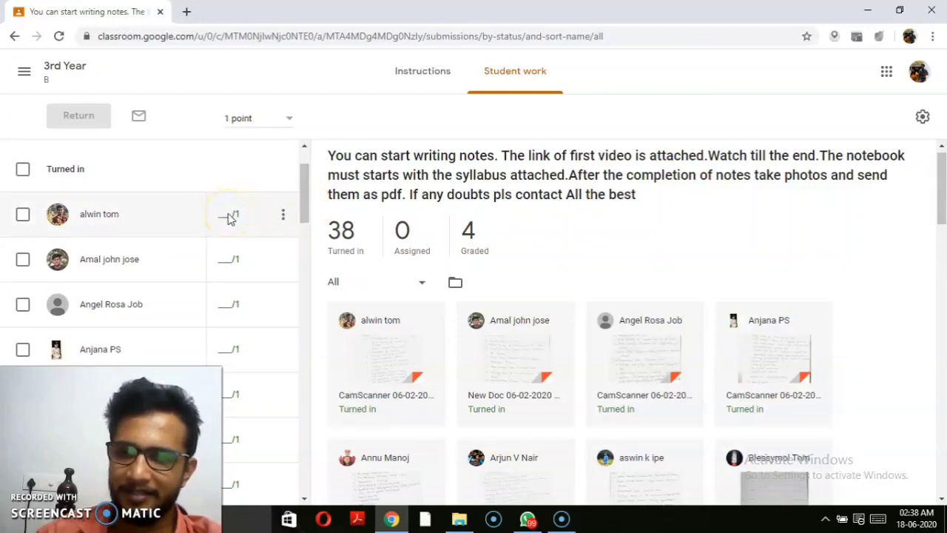
left_click(425, 82)
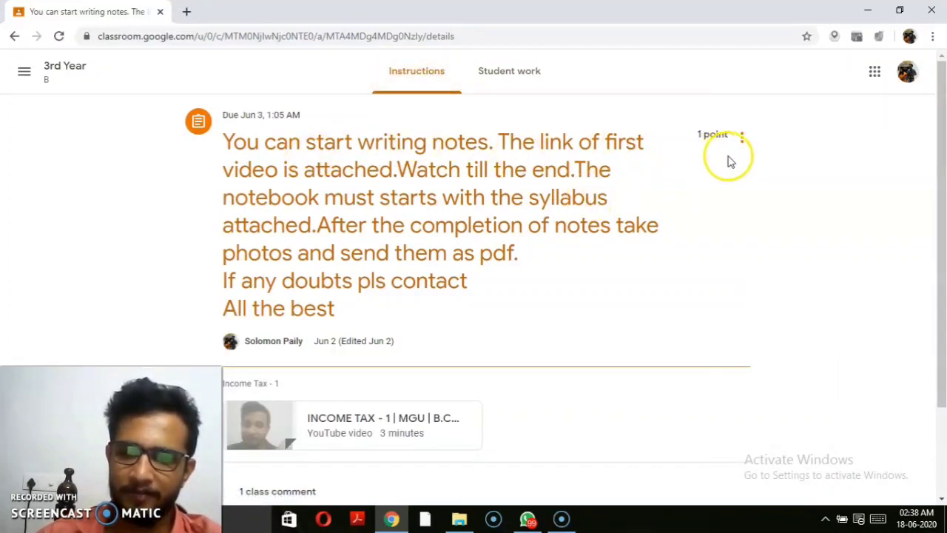
scroll(888, 111, "down", 1)
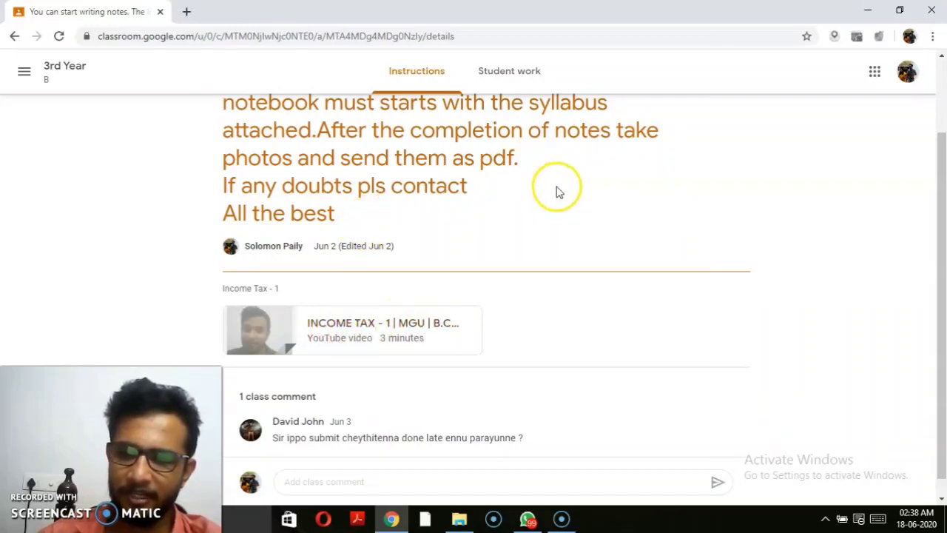
Step: Open the first turned-in student's CamScanner 06-02-2020 20.33.57.pdf submission in the grader
mouse_move(942, 170)
left_mouse_down()
mouse_move(943, 272)
mouse_move(937, 177)
left_mouse_up()
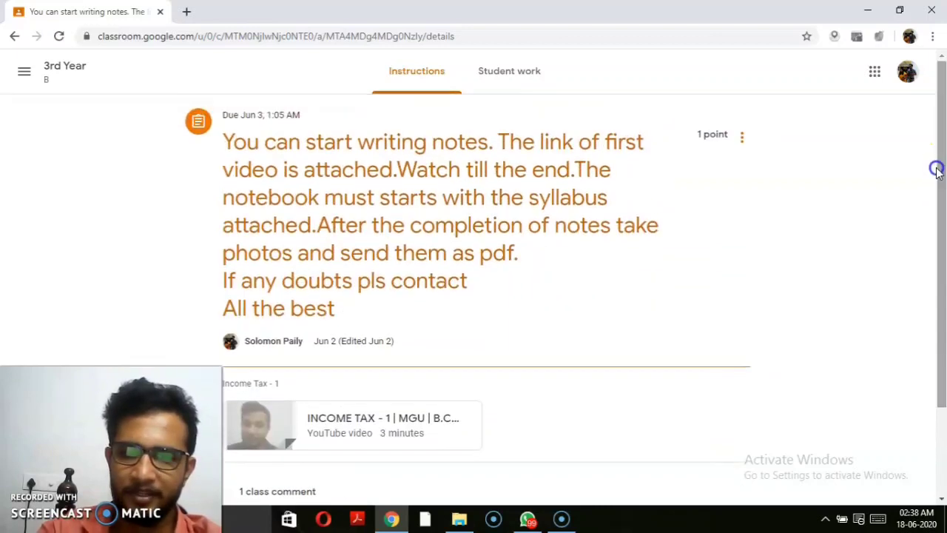
left_click(497, 82)
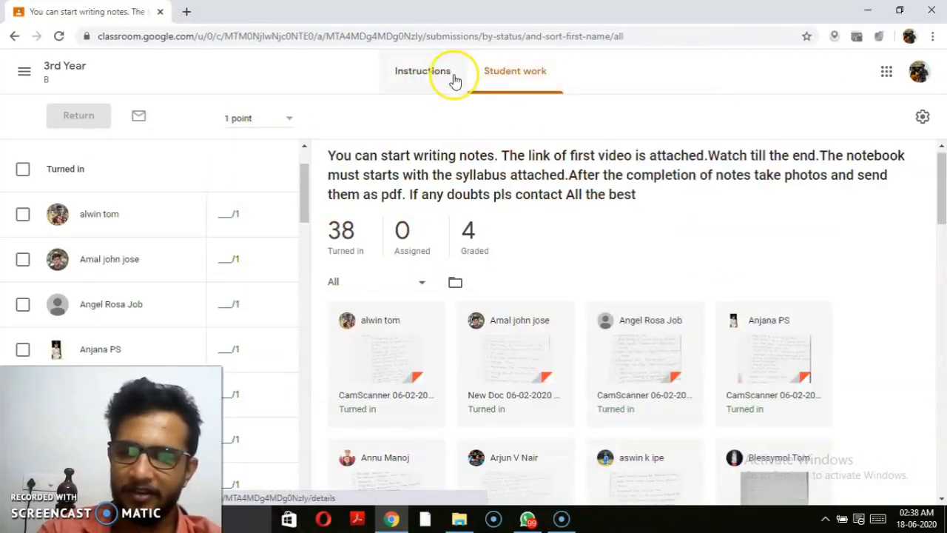
left_click(420, 85)
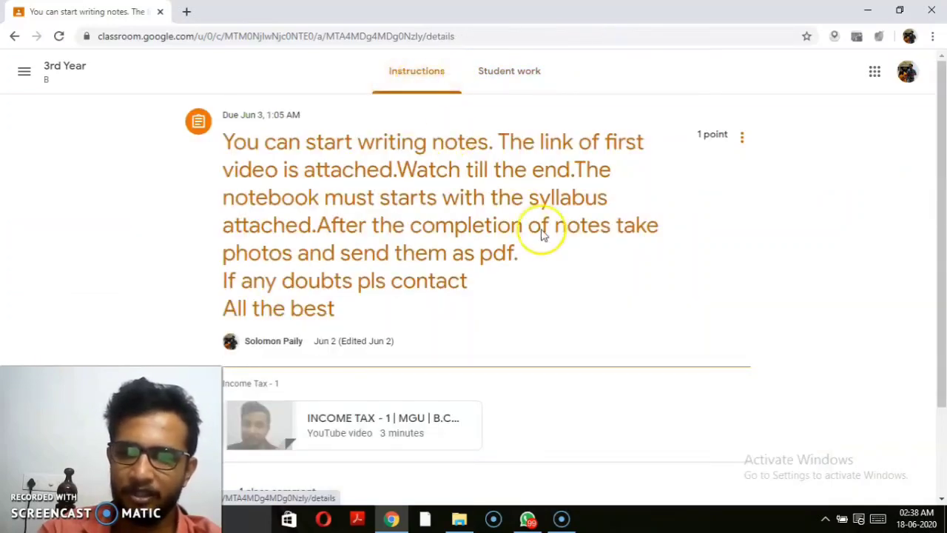
left_click_drag(944, 190, 920, 185)
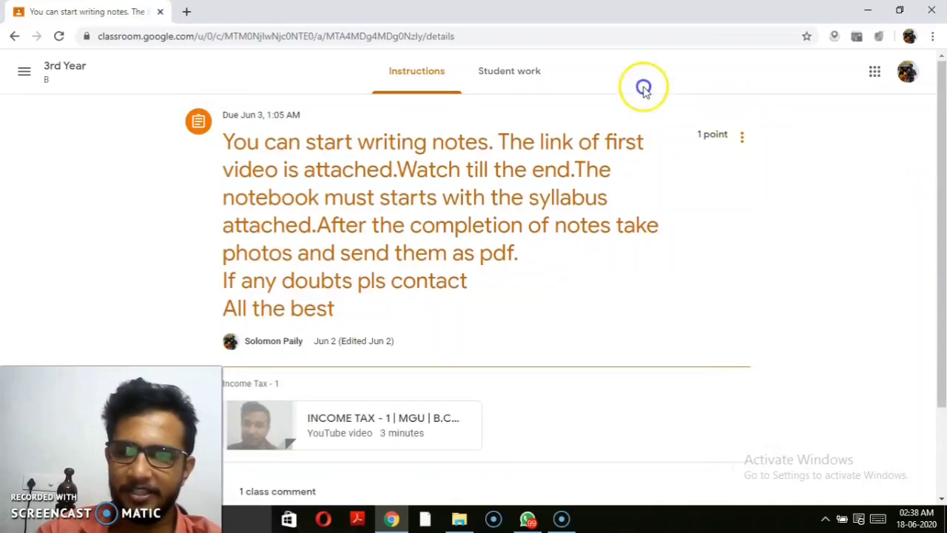
left_click(531, 77)
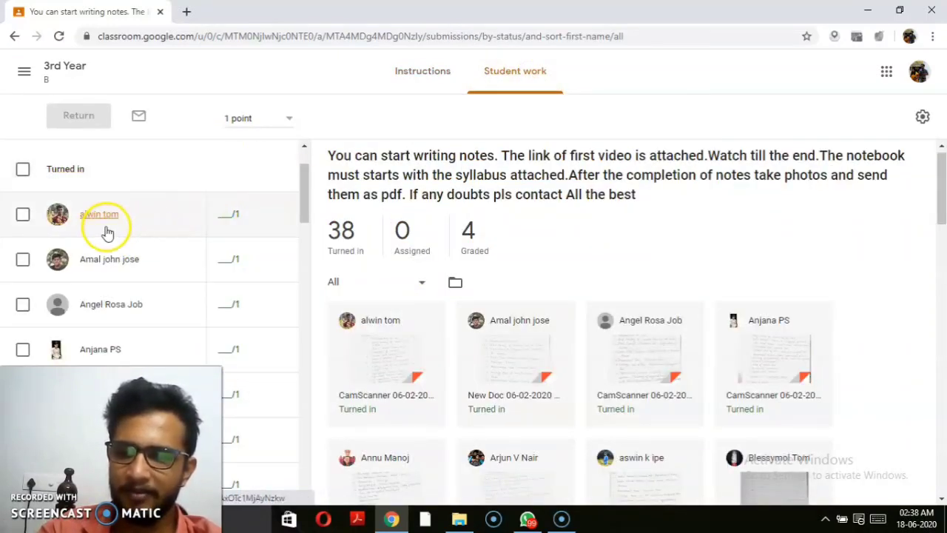
left_click(376, 342)
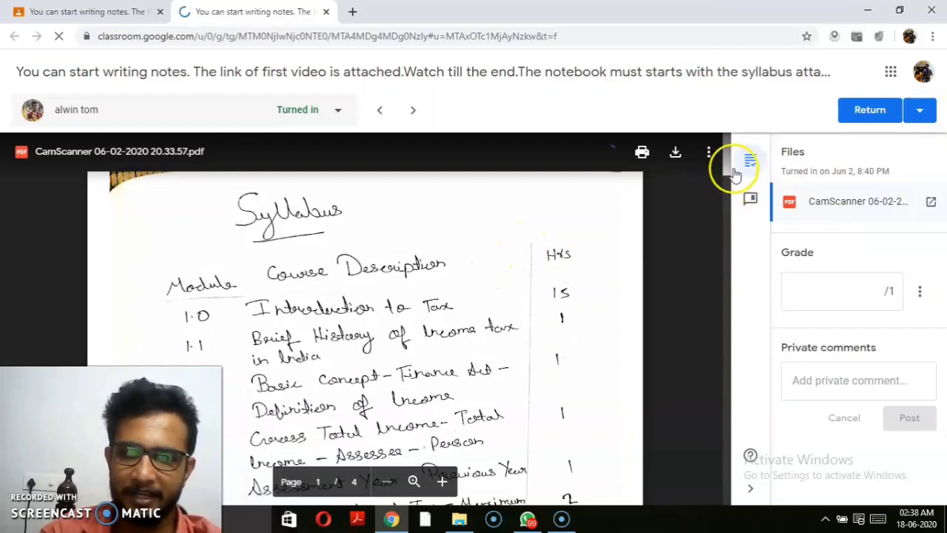
Step: Grade the first student's work 1/1 and post the private comment 'CALL ME'
left_click_drag(729, 169, 738, 393)
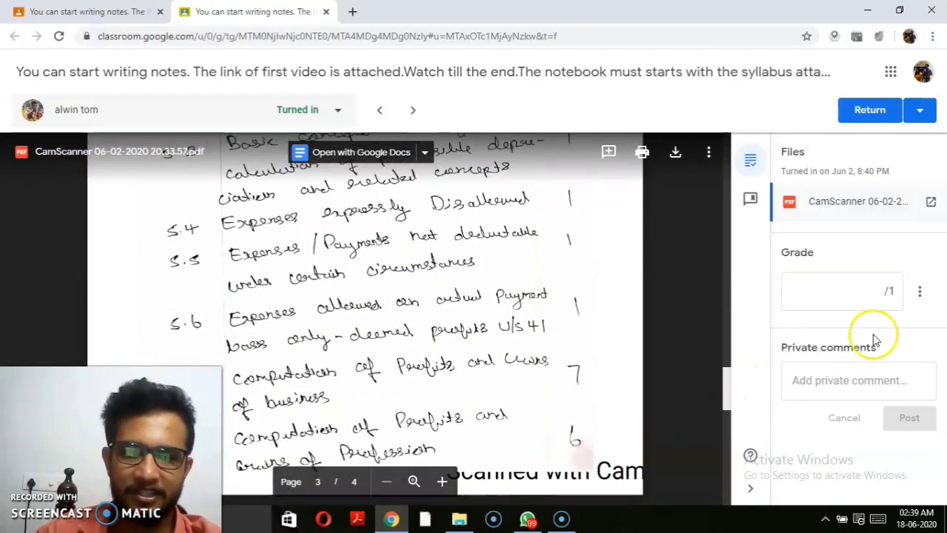
left_click(870, 300)
type("1")
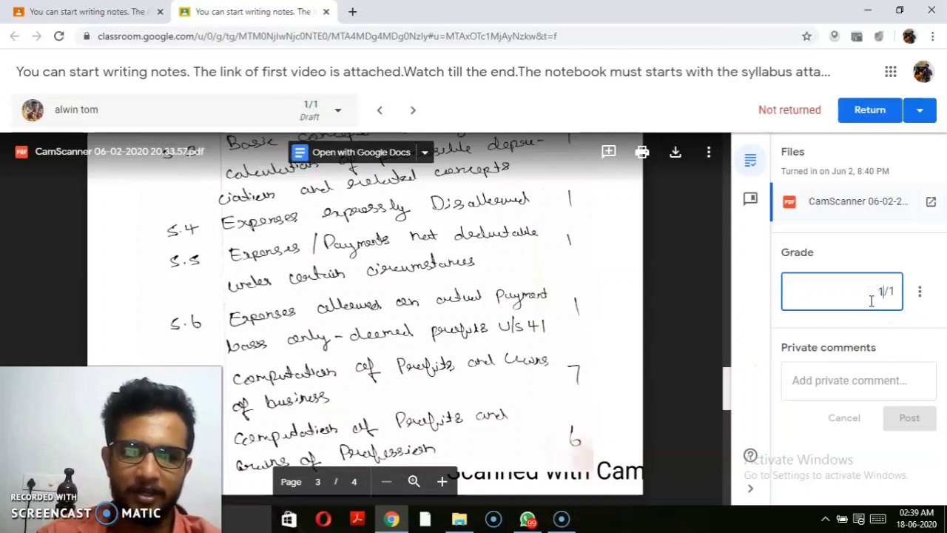
left_click(839, 386)
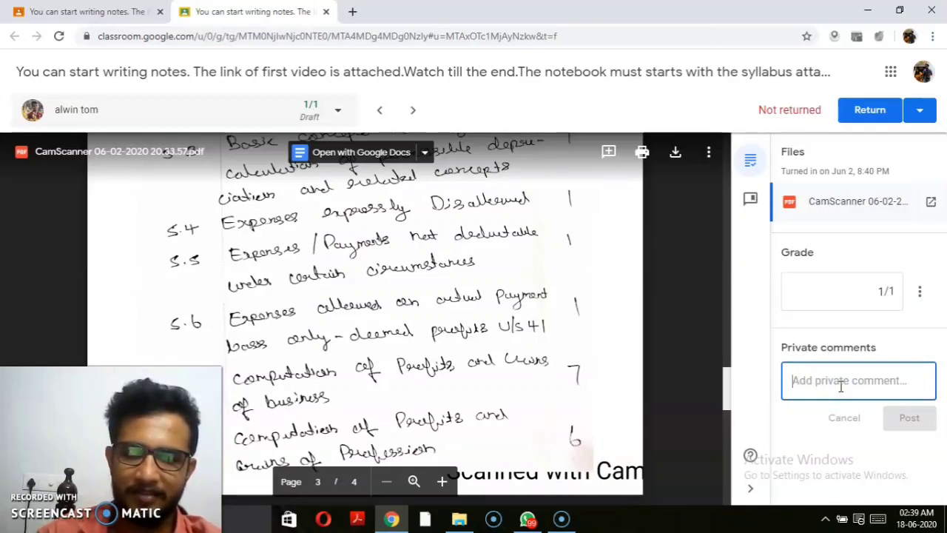
type("C")
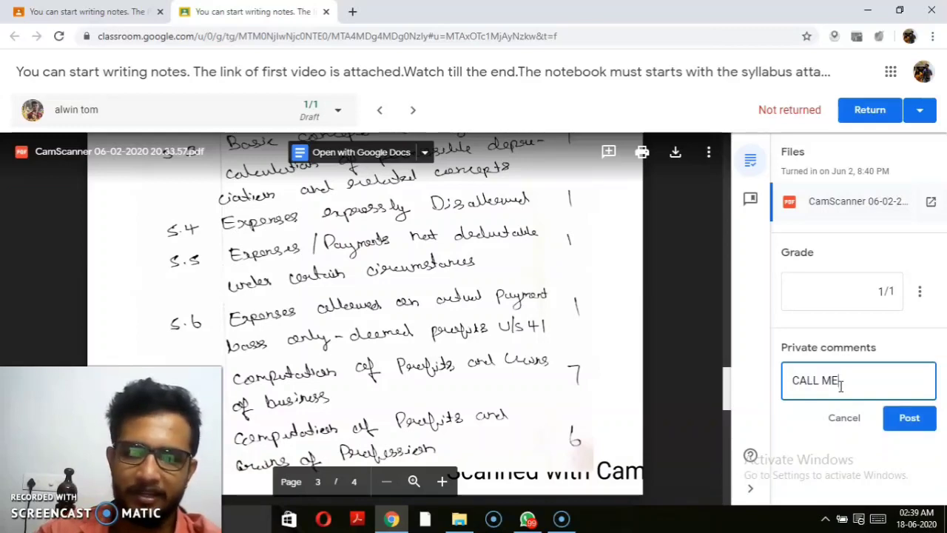
type("ALL ME")
left_click(920, 426)
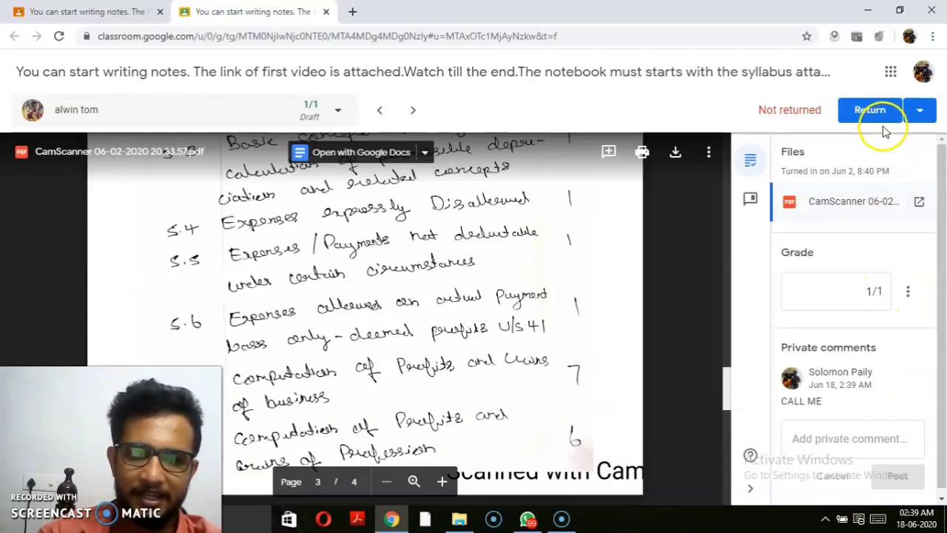
Step: Return the graded work to the student and go back to the Student work tab
left_click(909, 291)
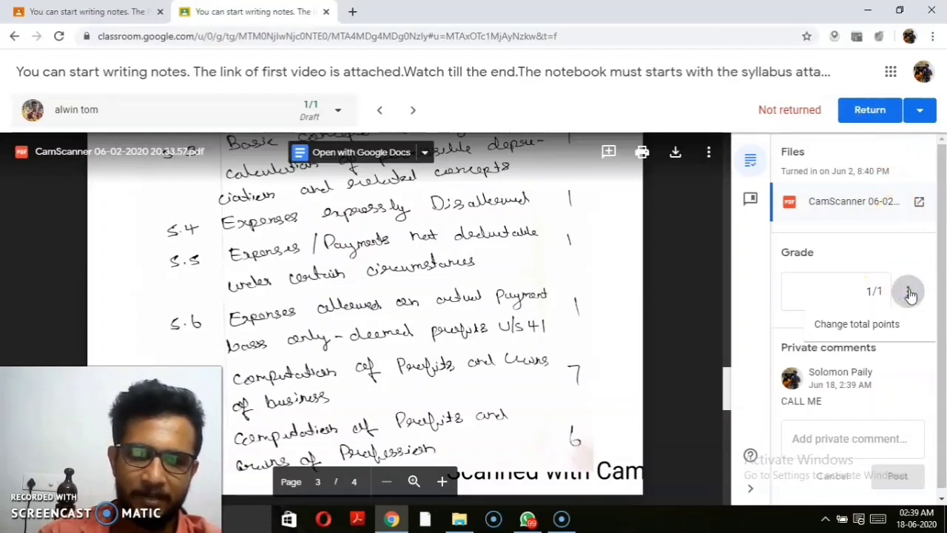
left_click(923, 247)
left_click(879, 110)
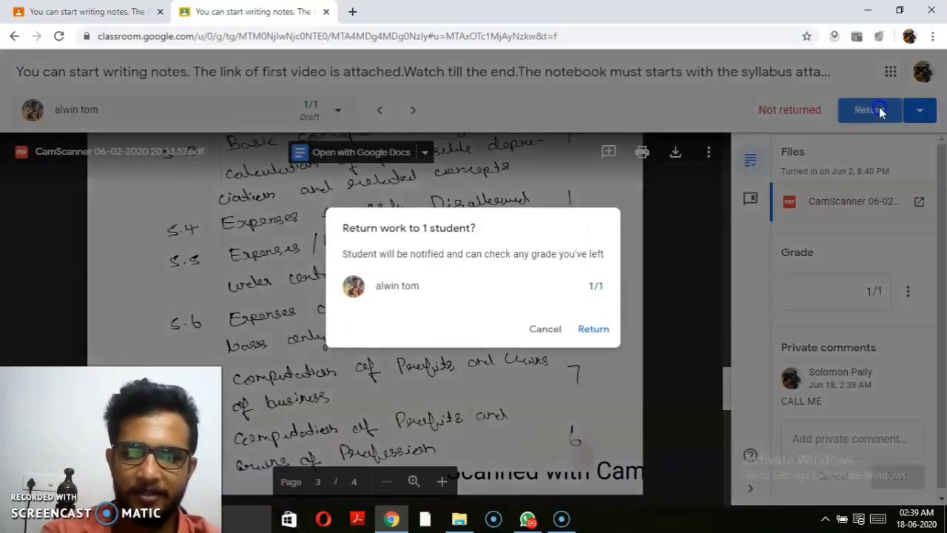
left_click(609, 324)
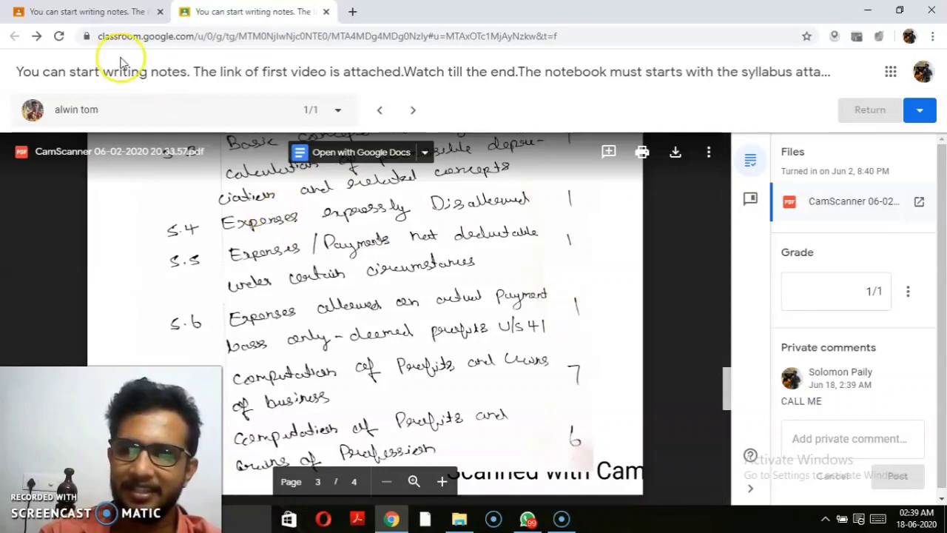
left_click(86, 12)
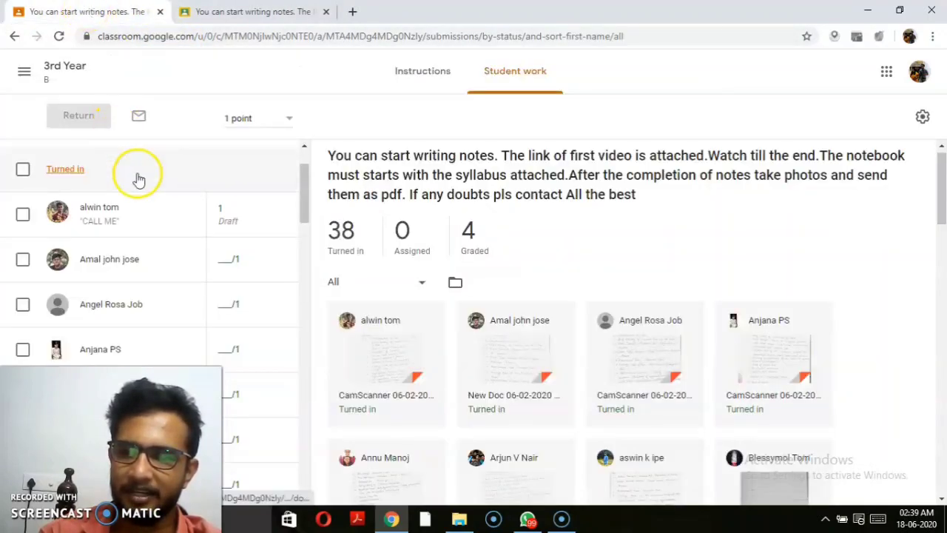
Step: Open the second student's submission, New Doc 06-02-2020 22.14.10.pdf, for grading
left_click(224, 213)
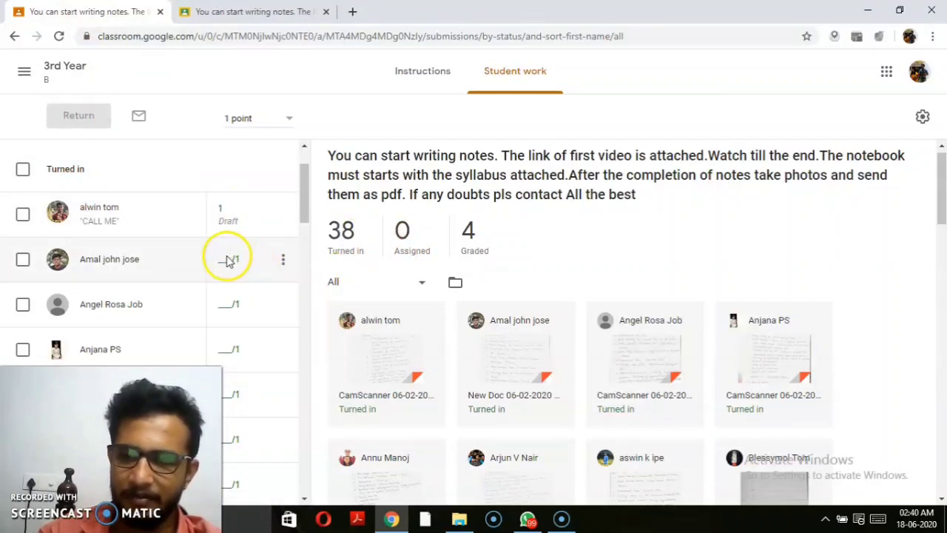
left_click(116, 261)
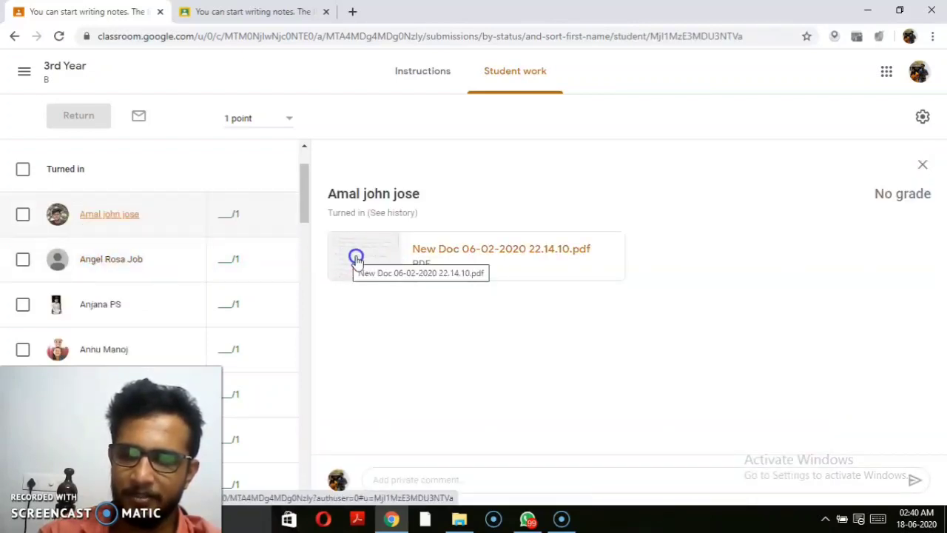
left_click(372, 260)
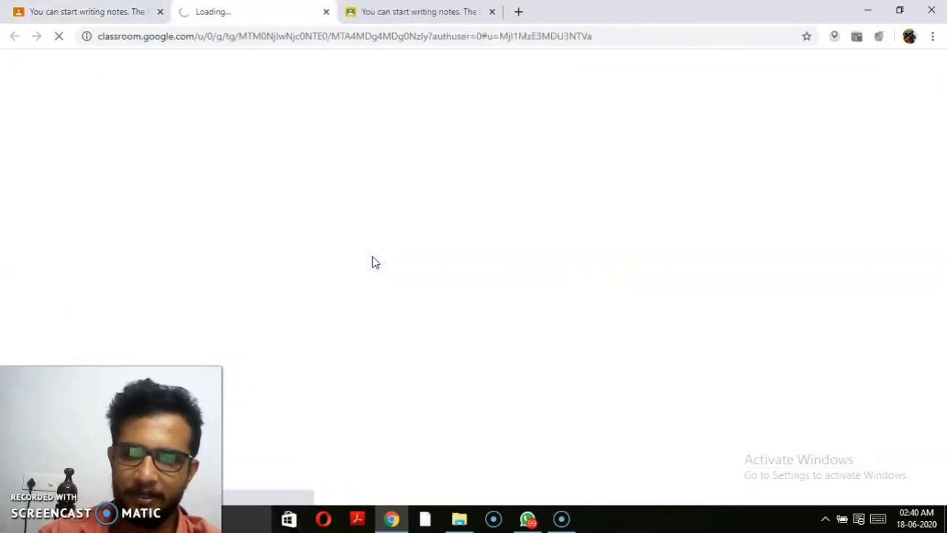
left_click(446, 15)
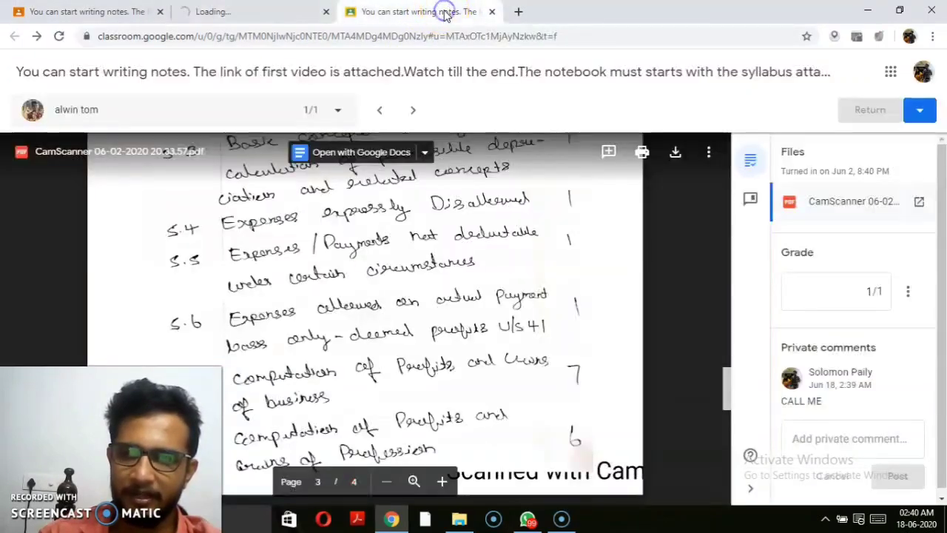
left_click(492, 12)
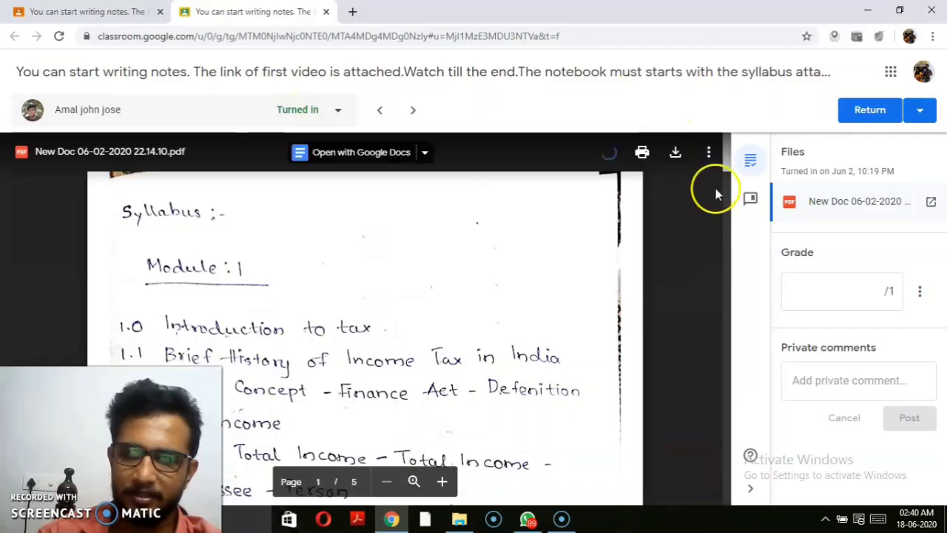
Step: Grade it 1/1, return it, and go back to the Student work list
left_click_drag(729, 162, 729, 399)
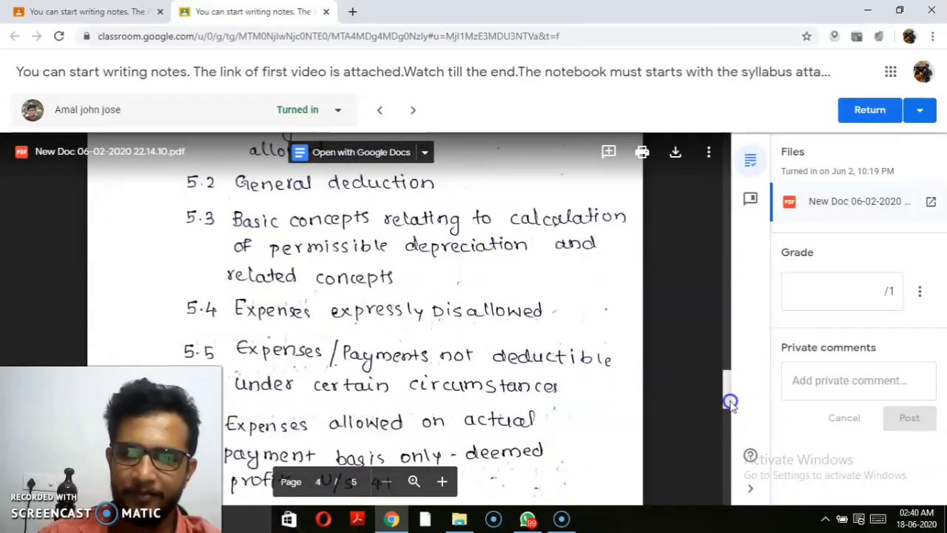
left_click(880, 297)
type("1")
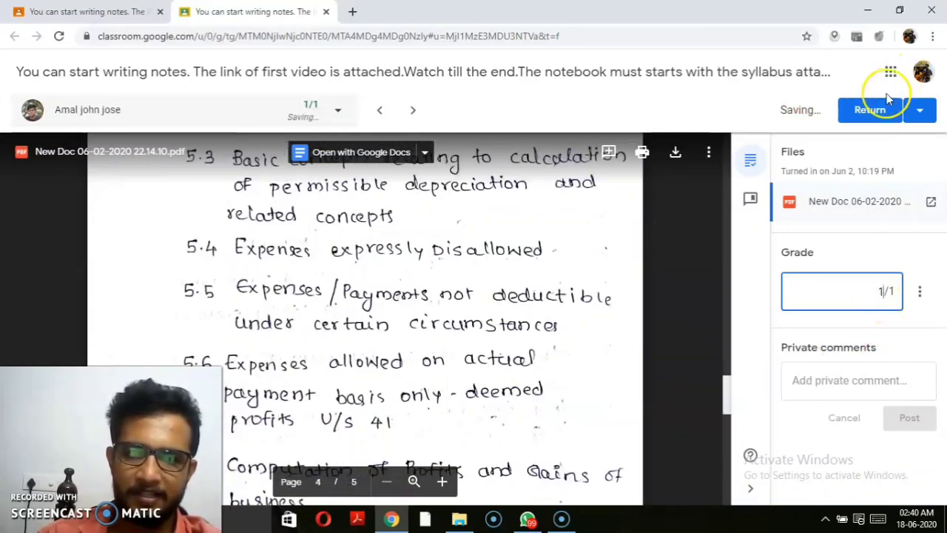
left_click(879, 104)
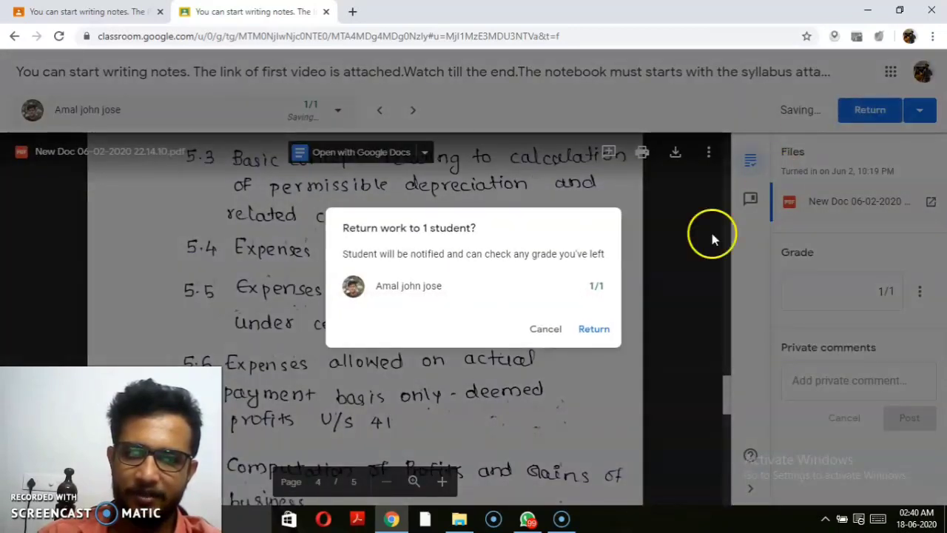
left_click(592, 333)
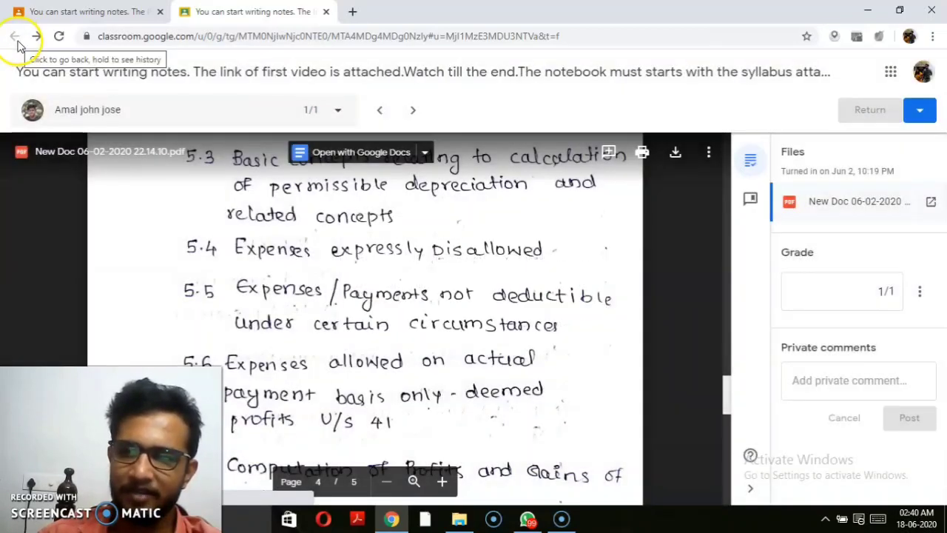
left_click(95, 19)
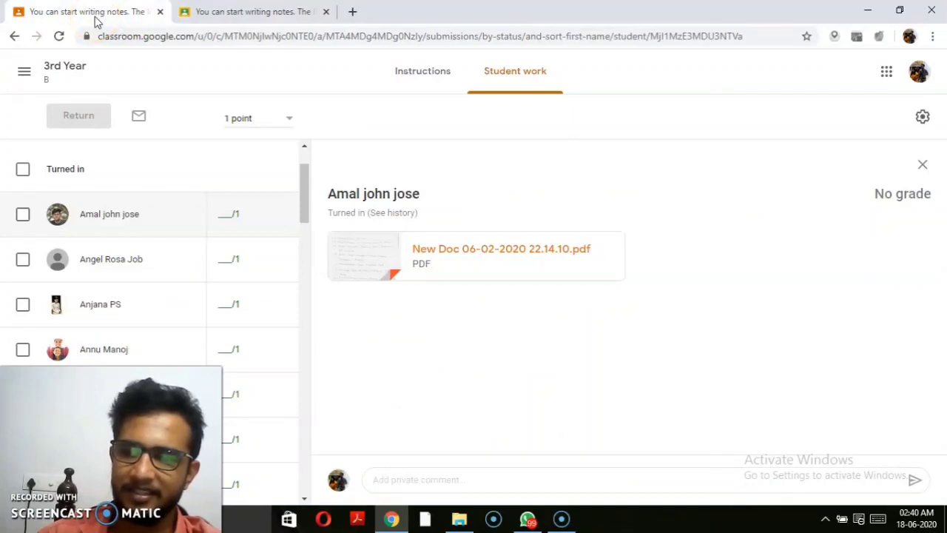
Step: Give the late submission a grade of 0.5/1 and return it to the student
left_click_drag(302, 192, 299, 230)
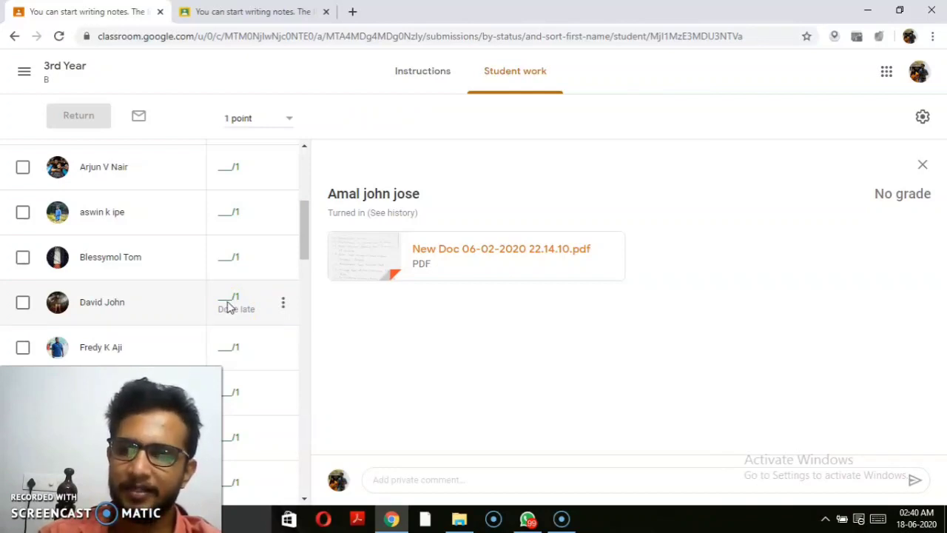
left_click(228, 295)
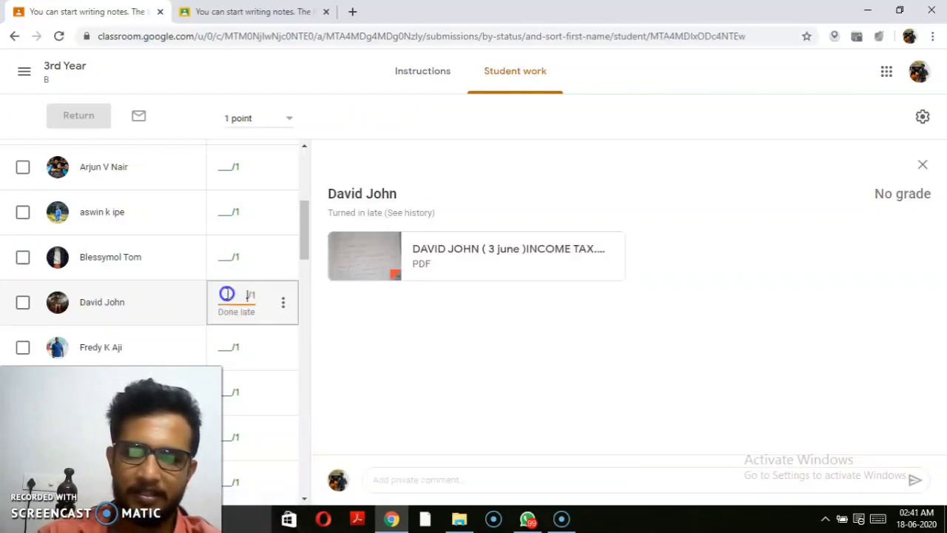
type(".5")
left_click(285, 269)
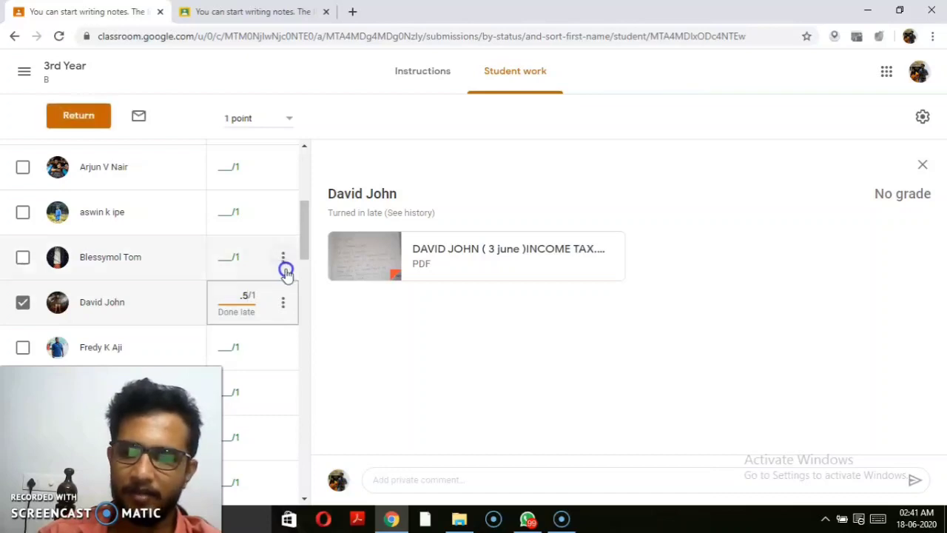
left_click(307, 305)
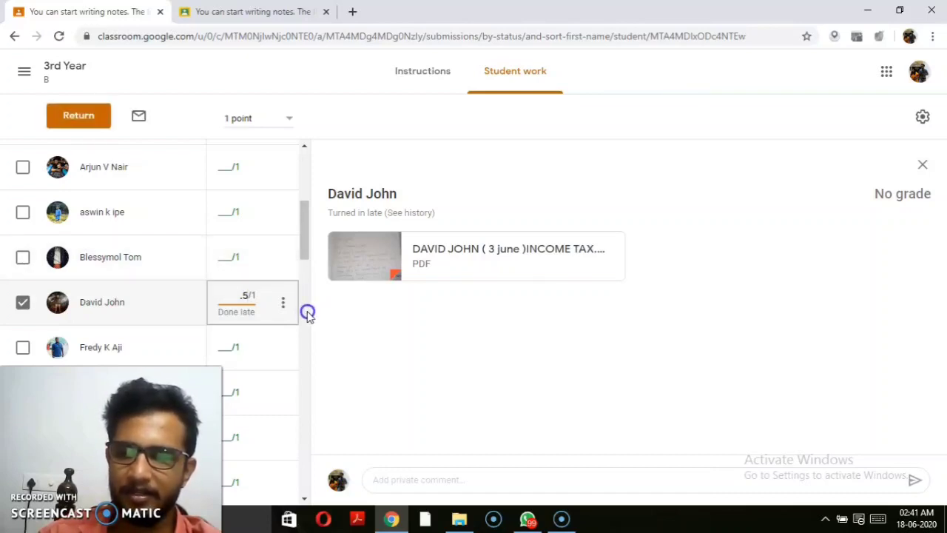
scroll(304, 311, "down", 5)
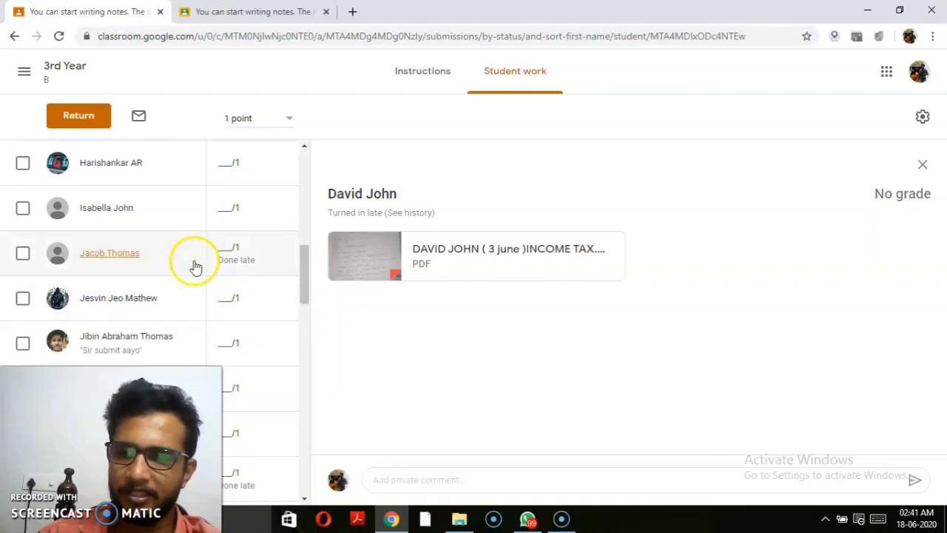
left_click(79, 116)
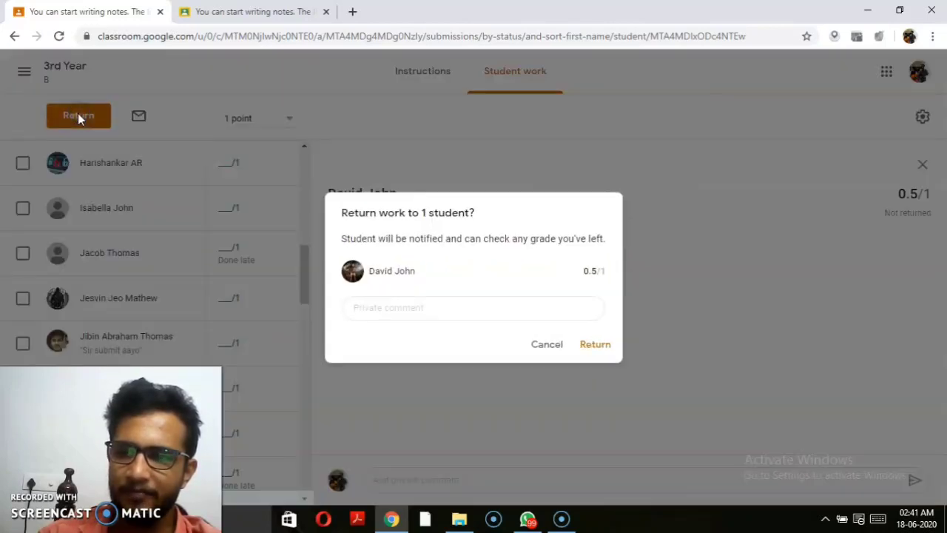
left_click(589, 349)
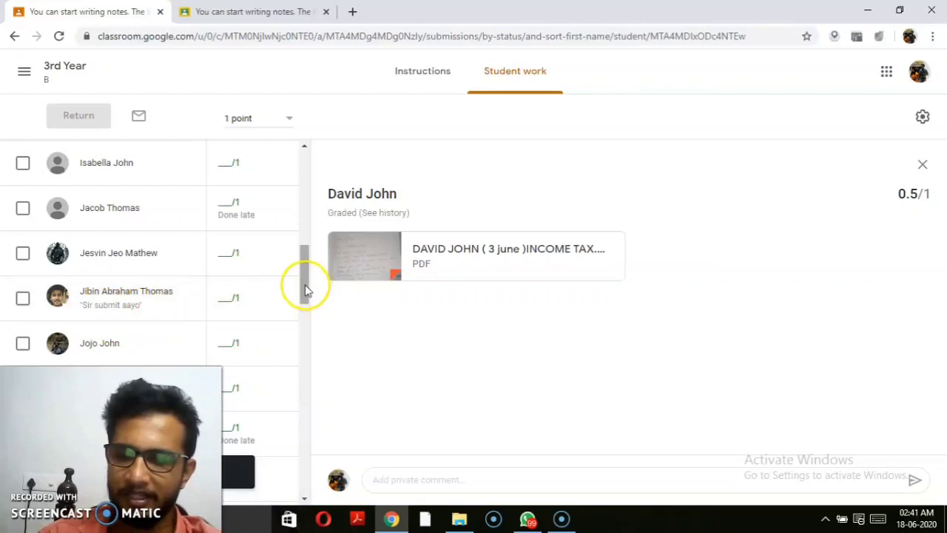
Step: Check the assignment's Instructions, then go back to the Student work overview
left_click_drag(306, 288, 303, 185)
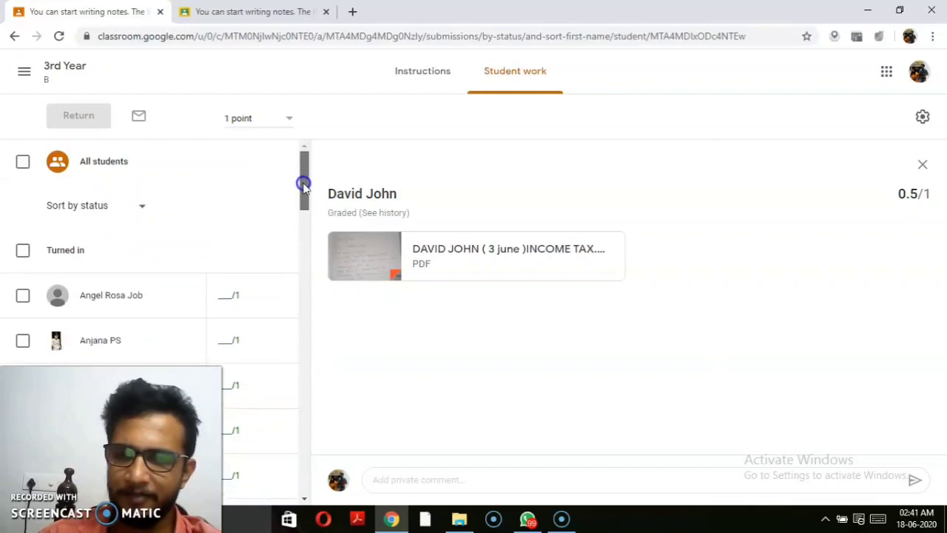
left_click(407, 78)
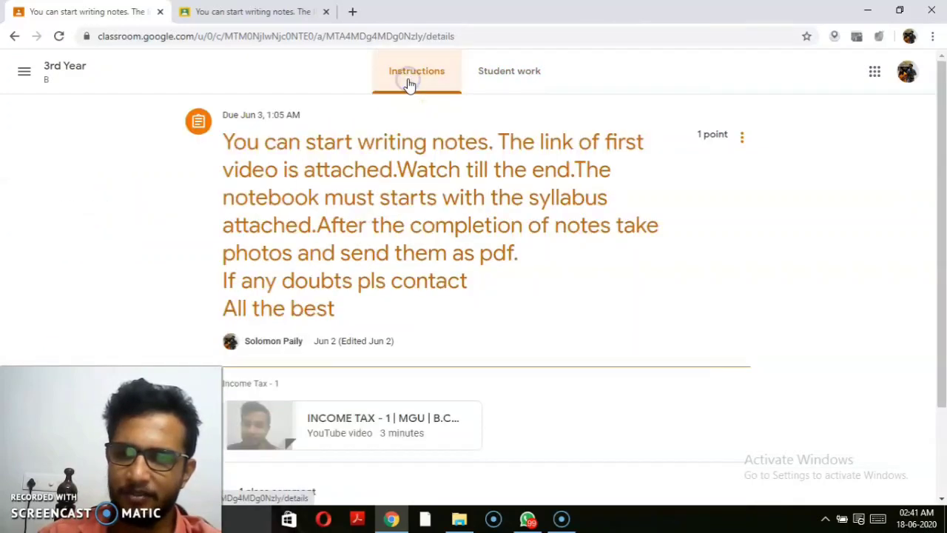
left_click(499, 74)
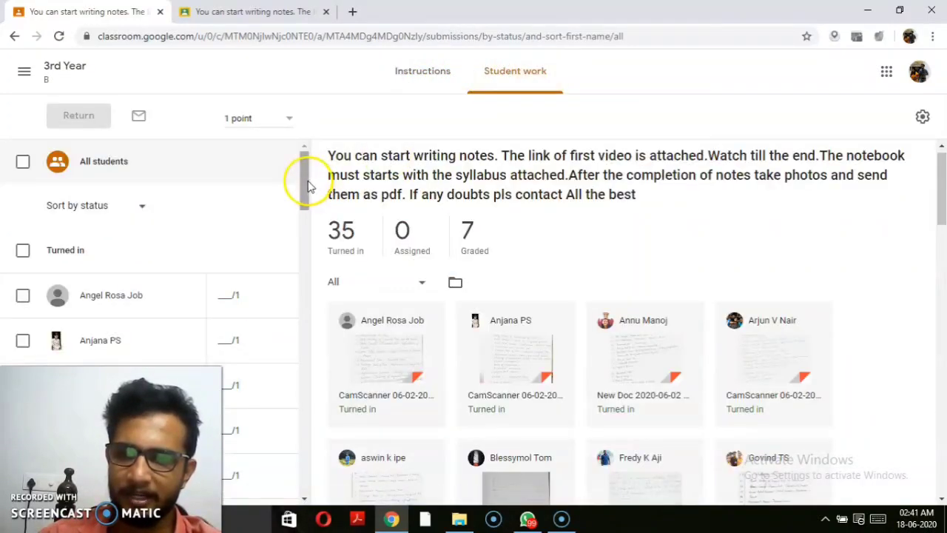
Step: Enter a grade of 1 for the first four turned-in students and return their work
left_click_drag(307, 186, 313, 160)
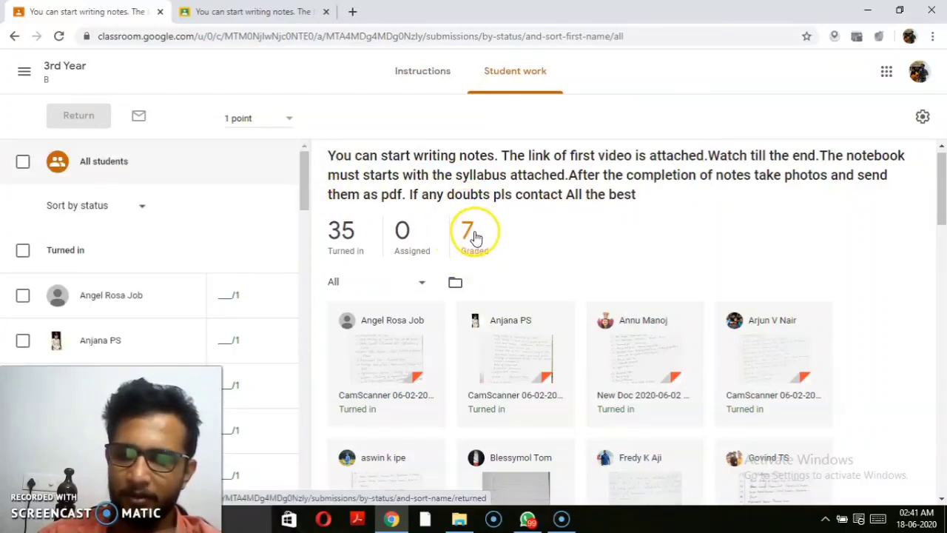
left_click(226, 298)
type("1")
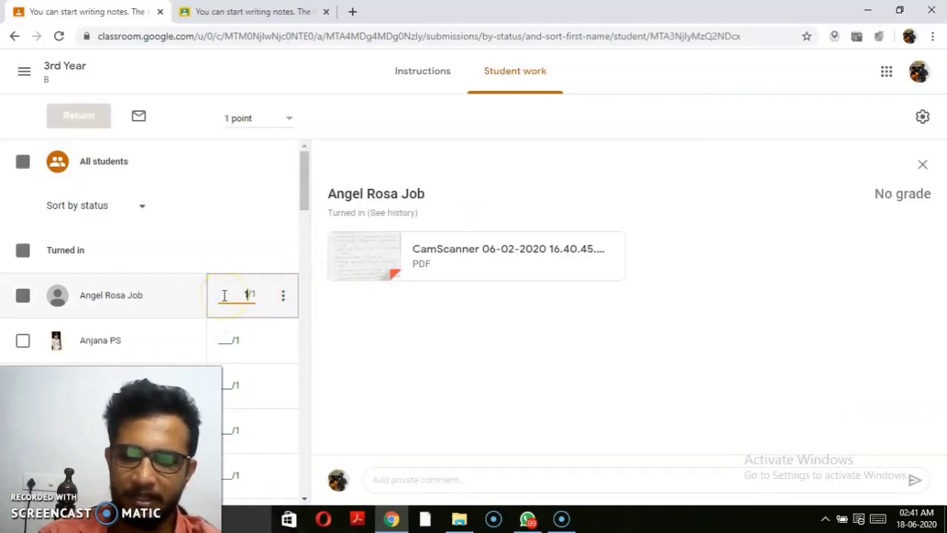
left_click(228, 345)
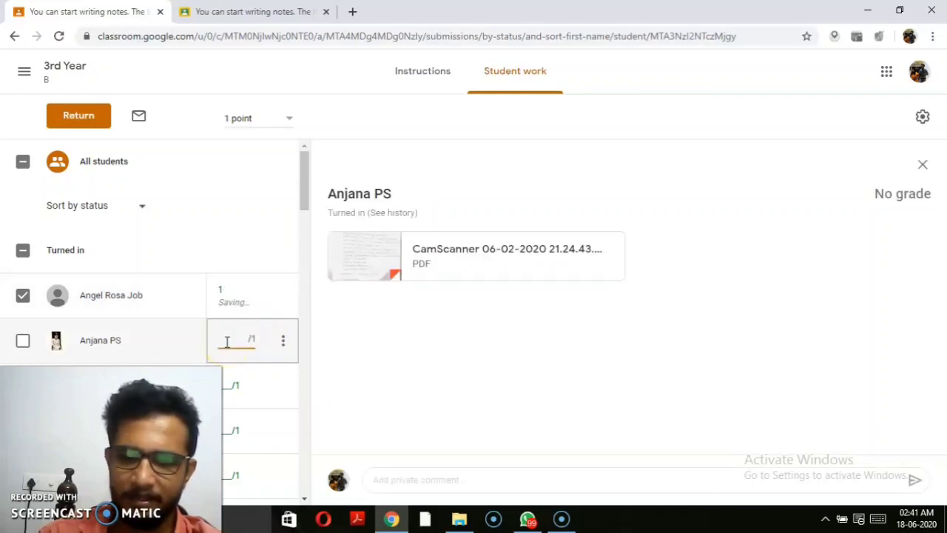
left_click(231, 388)
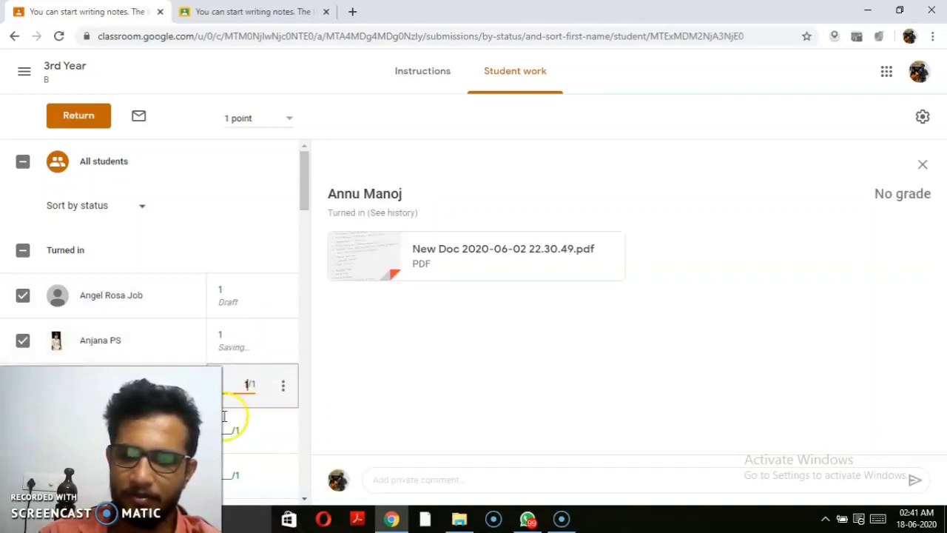
type("1")
key("alt+p")
left_click(228, 431)
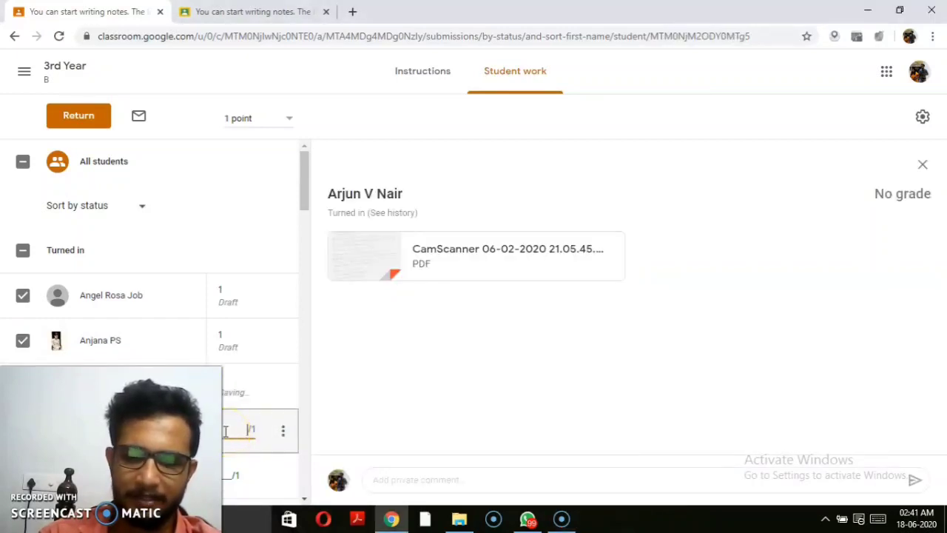
type("1")
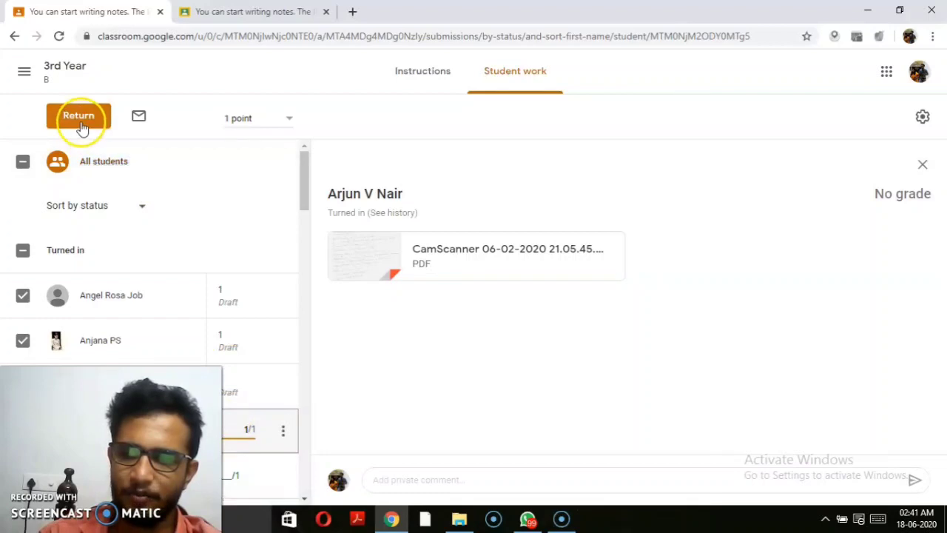
left_click(81, 122)
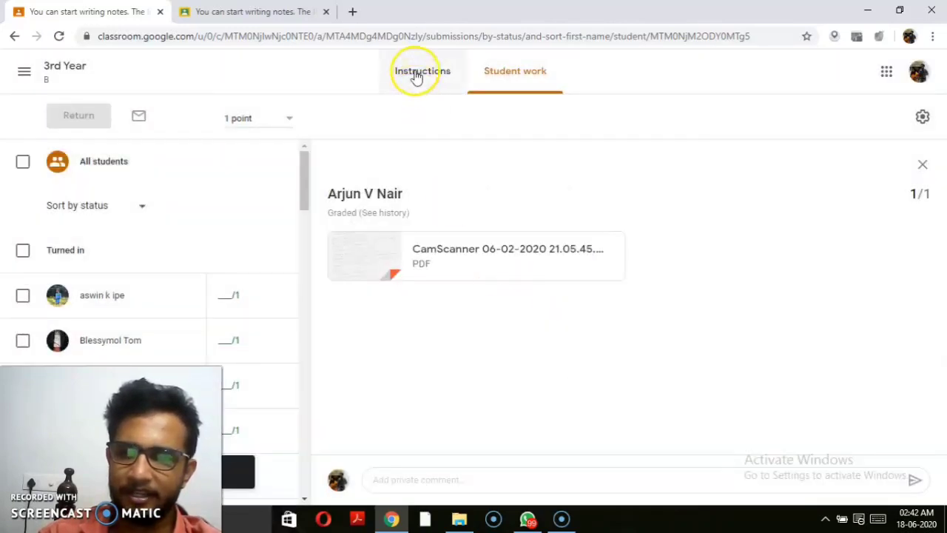
Step: Glance at the assignment's Instructions, then step back twice to the earlier page
left_click(417, 71)
left_click(491, 74)
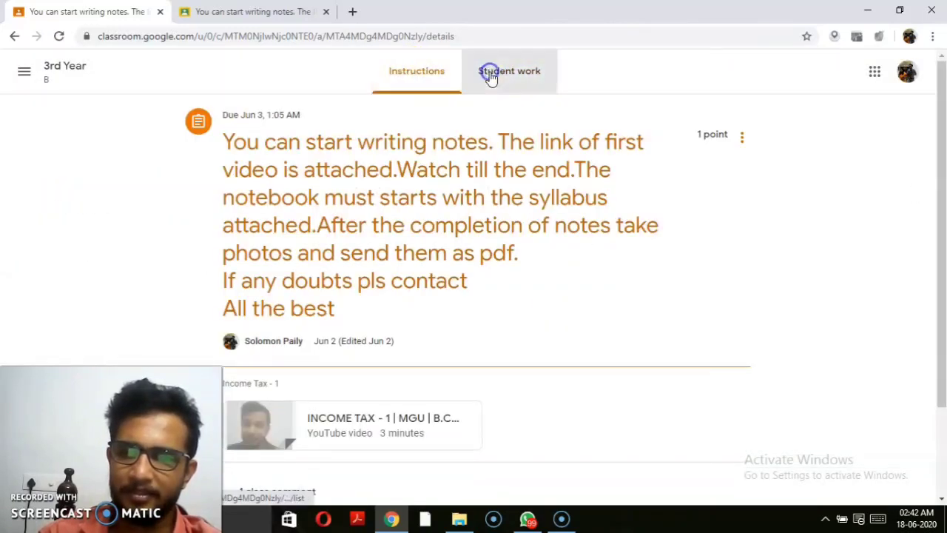
left_click(455, 249)
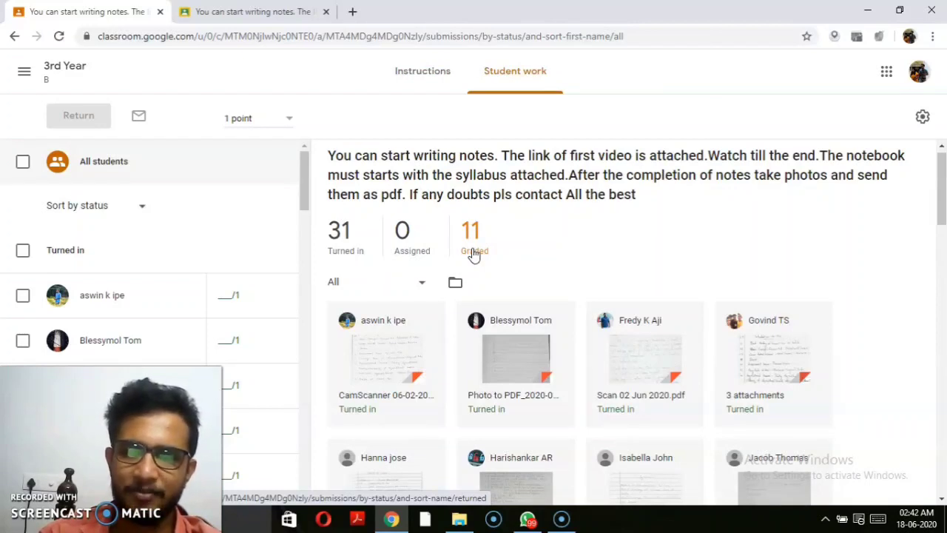
left_click(14, 37)
left_click(14, 36)
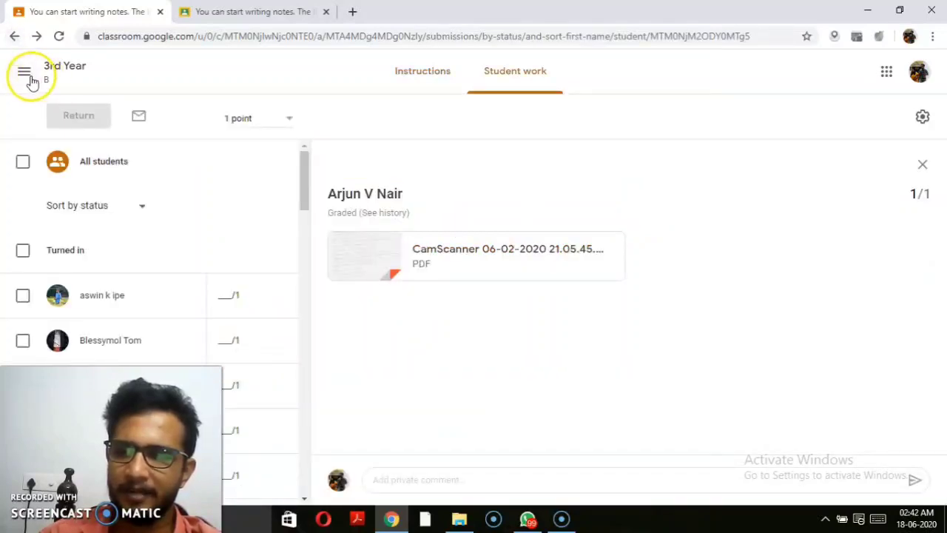
Step: Go to 3rd Year B via the main menu and open 'What did you understand? Make a note.'
left_click(25, 72)
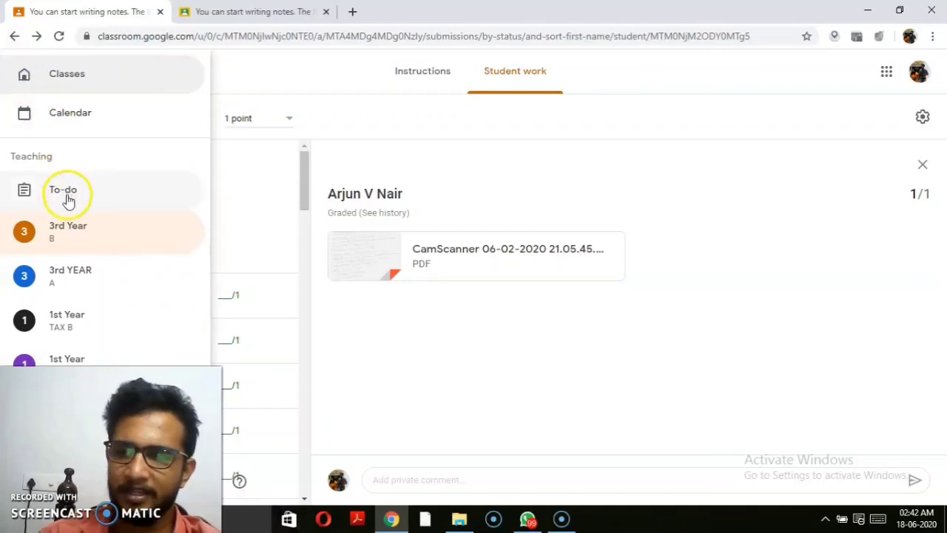
left_click(69, 232)
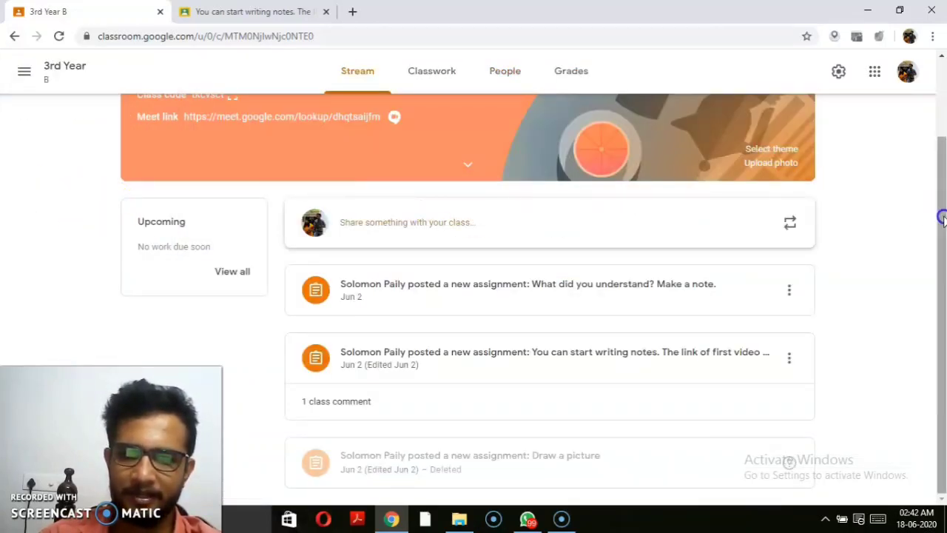
mouse_move(941, 211)
left_mouse_down()
mouse_move(937, 134)
mouse_move(937, 209)
left_mouse_up()
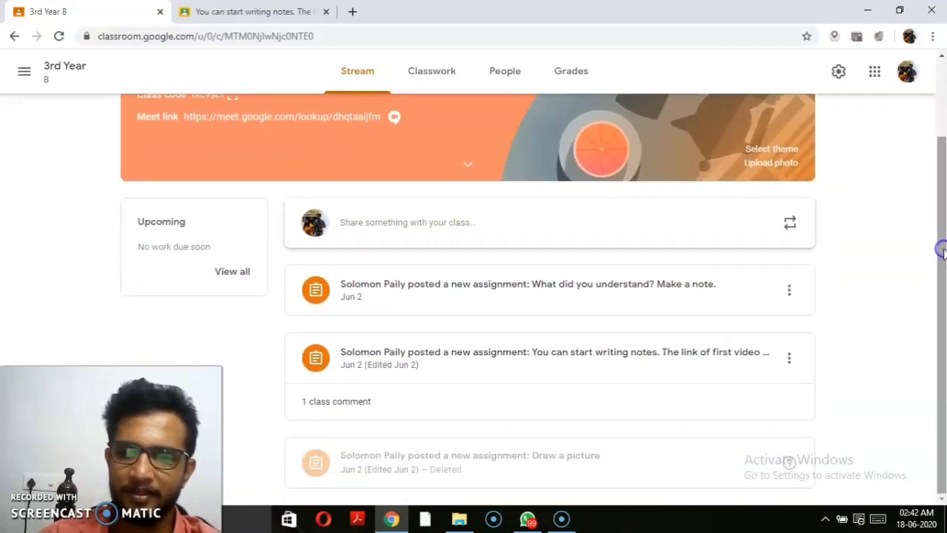
left_click(571, 298)
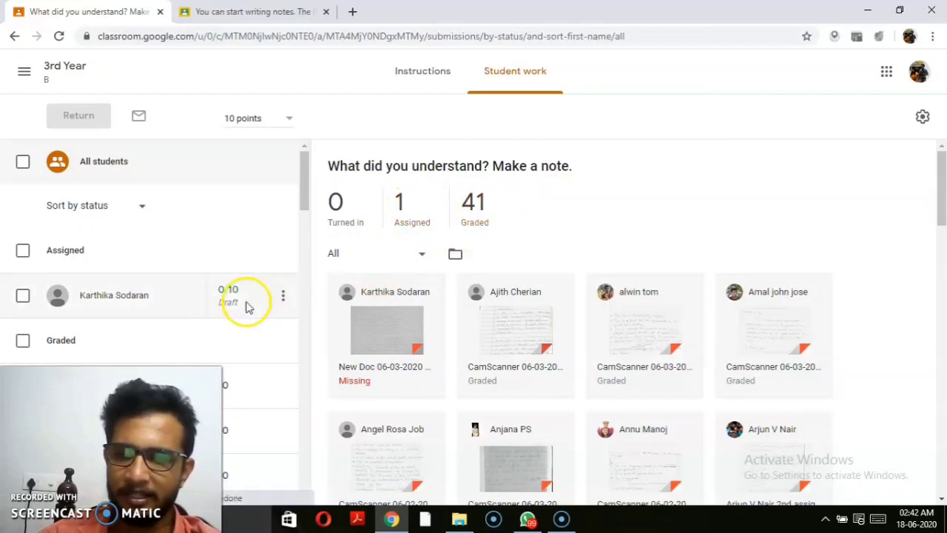
Step: Scroll the Student work list and open the not-turned-in student's record, graded 0/10
left_click_drag(301, 200, 303, 348)
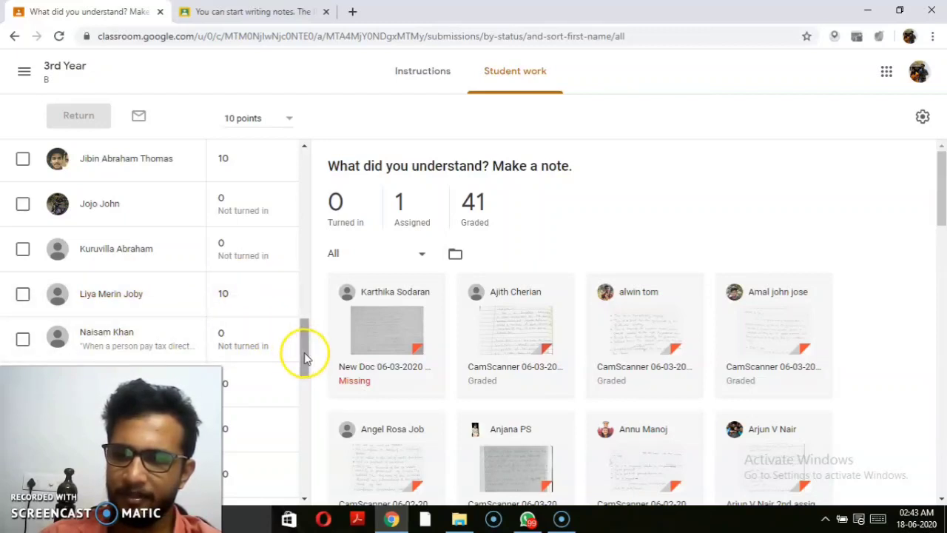
left_click_drag(302, 352, 303, 331)
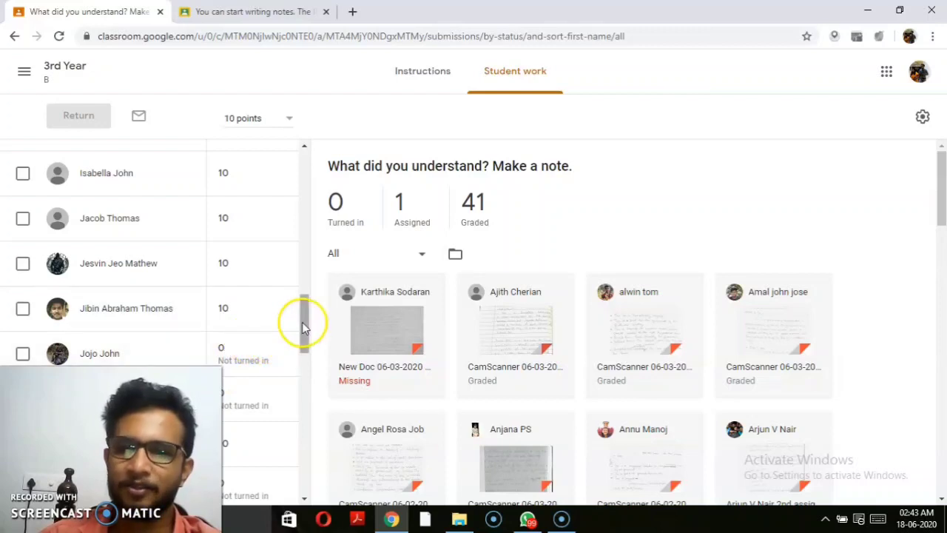
left_click_drag(302, 322, 298, 277)
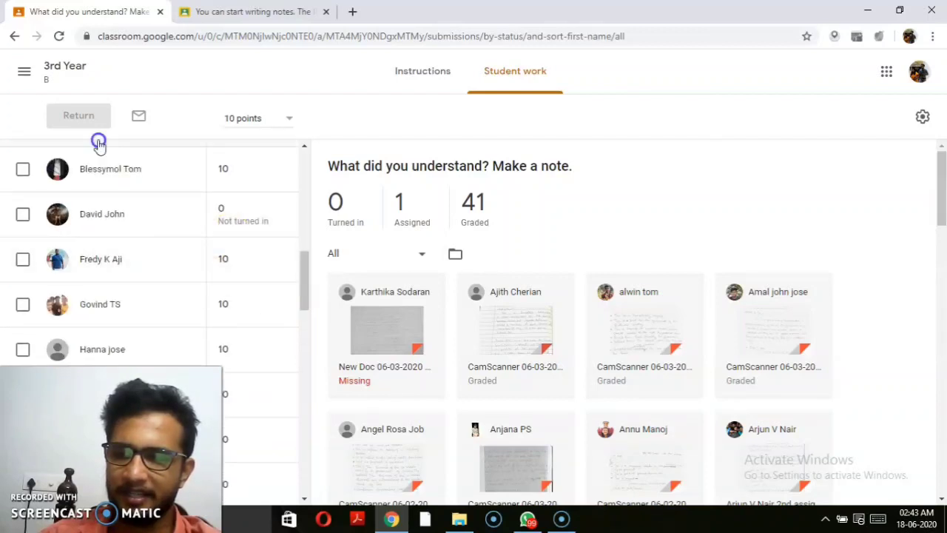
left_click(104, 214)
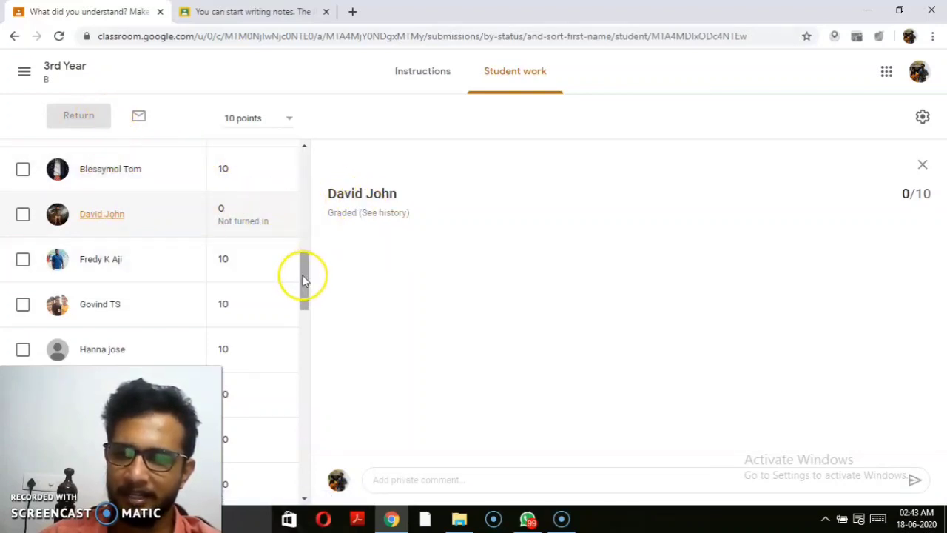
left_click_drag(305, 281, 286, 143)
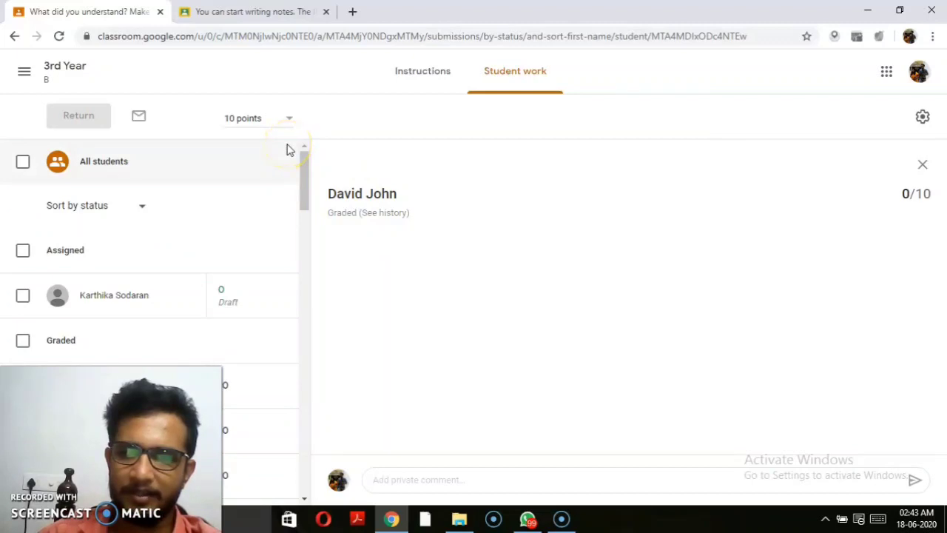
Step: View the 'Make a note' instructions, then return to the 3rd Year B stream
left_click(30, 71)
left_click(401, 71)
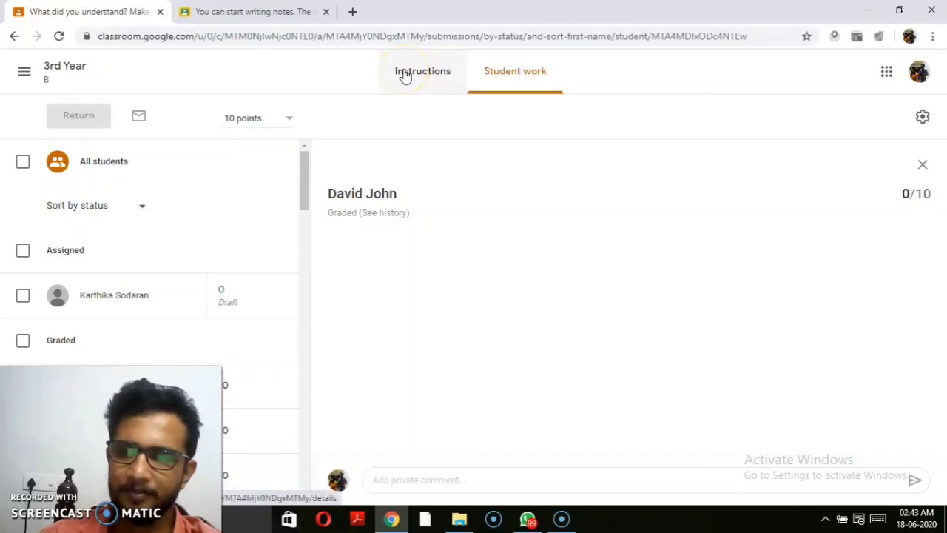
left_click(405, 74)
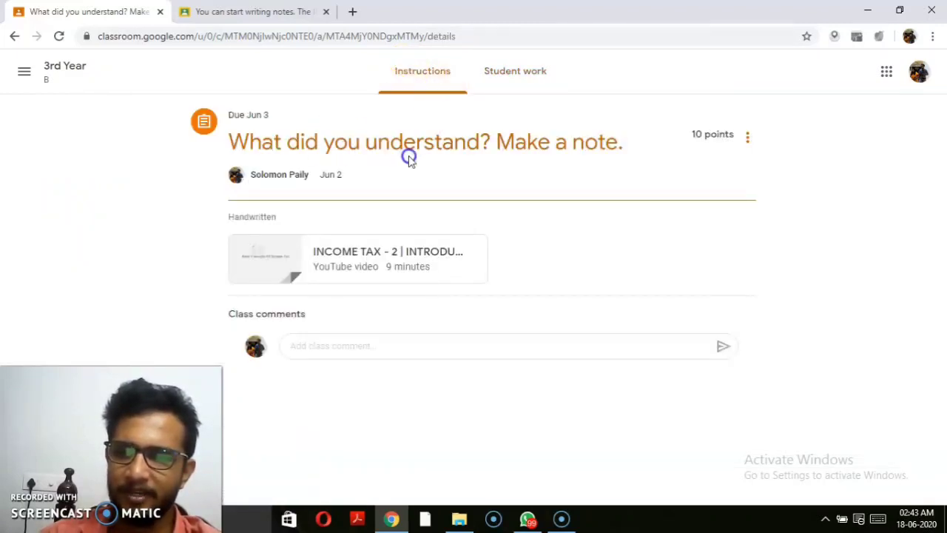
left_click(573, 155)
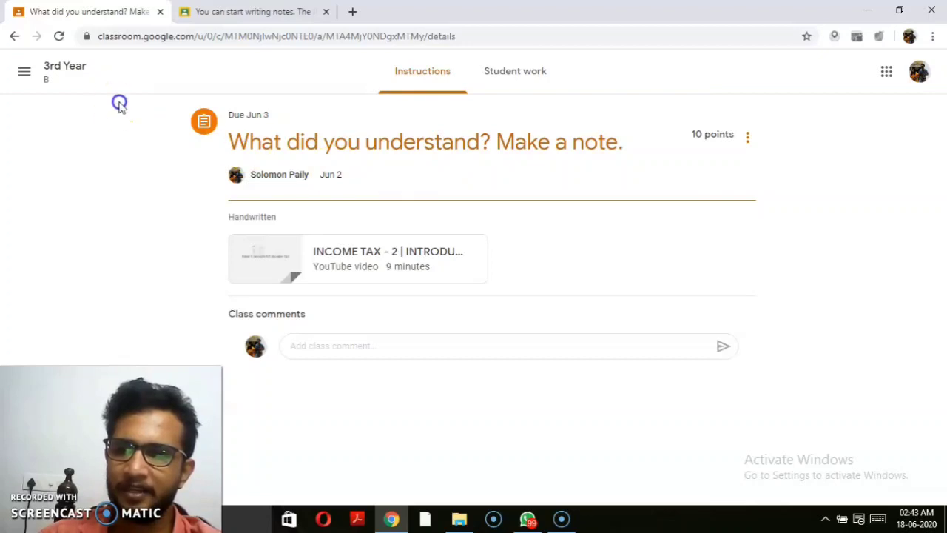
left_click(67, 66)
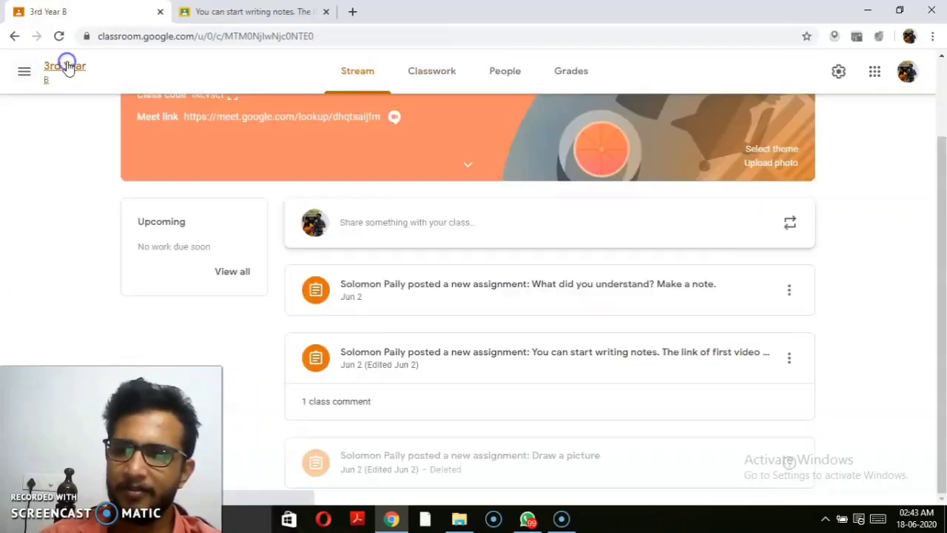
left_click(24, 71)
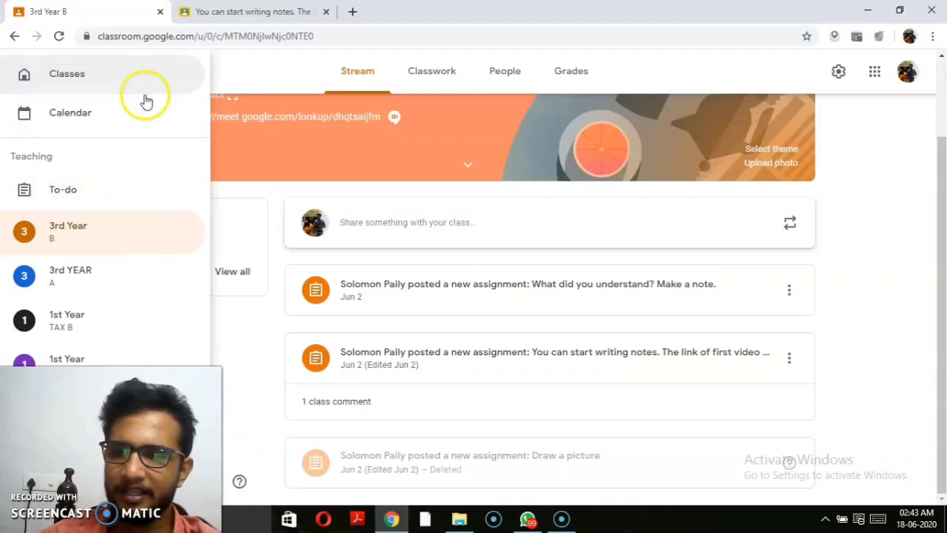
left_click(234, 65)
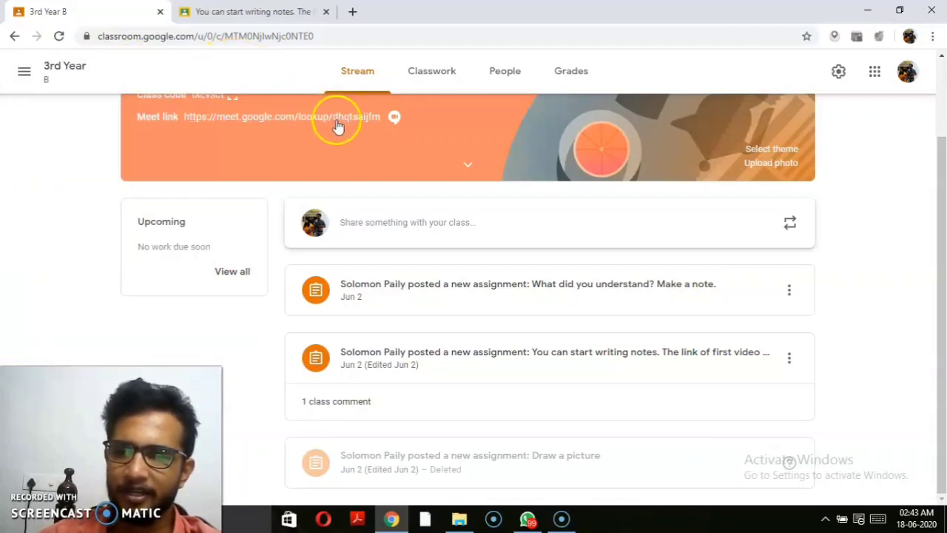
left_click_drag(934, 185, 939, 144)
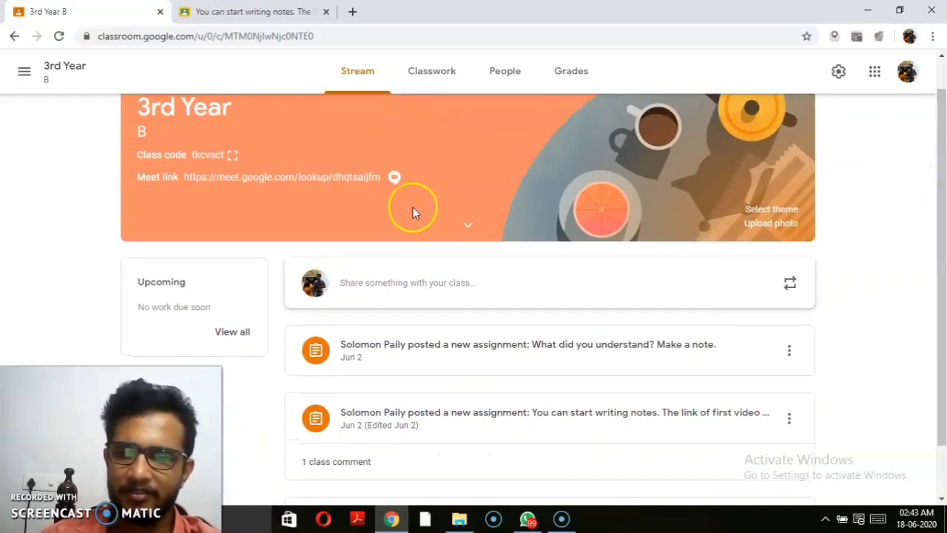
Step: Check the Classwork Create menu, then open the class Google Calendar at June 14–20, 2020
left_click(418, 70)
left_click(271, 125)
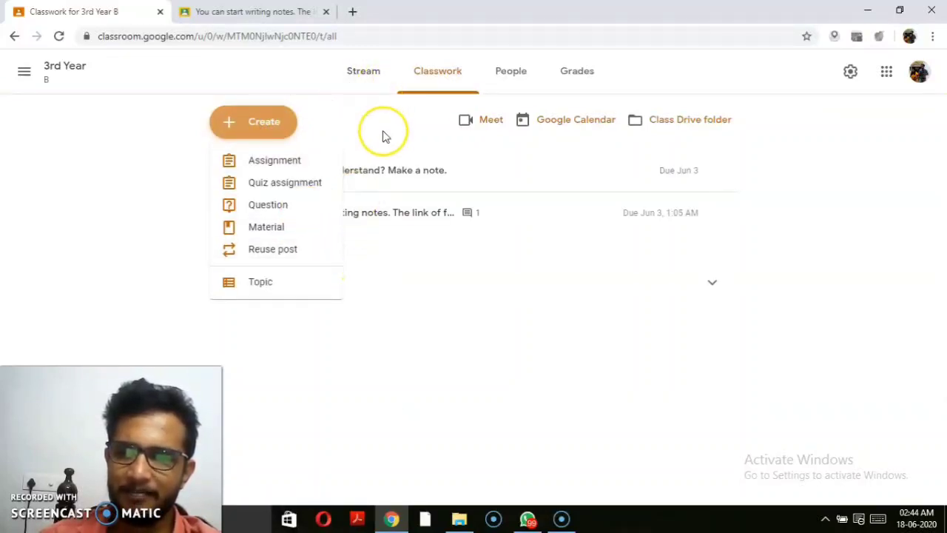
left_click(363, 71)
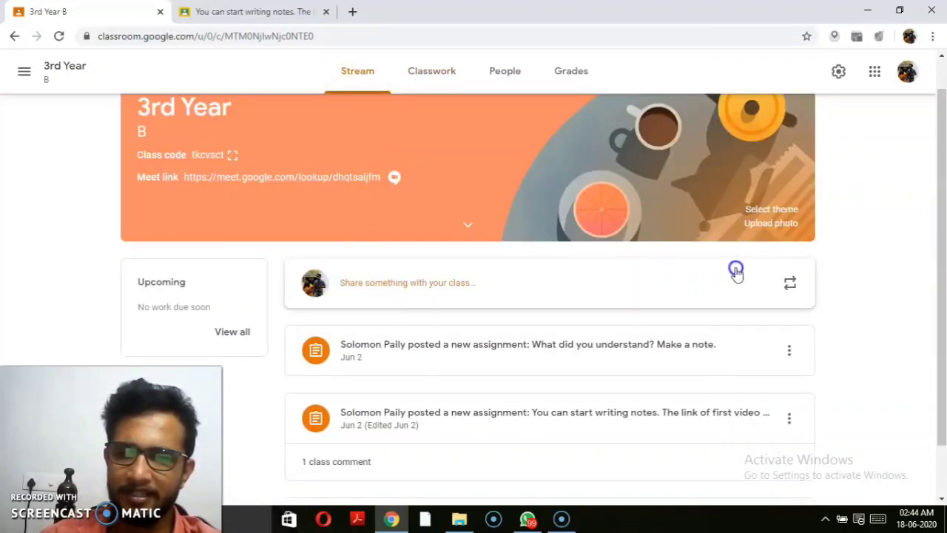
left_click(437, 71)
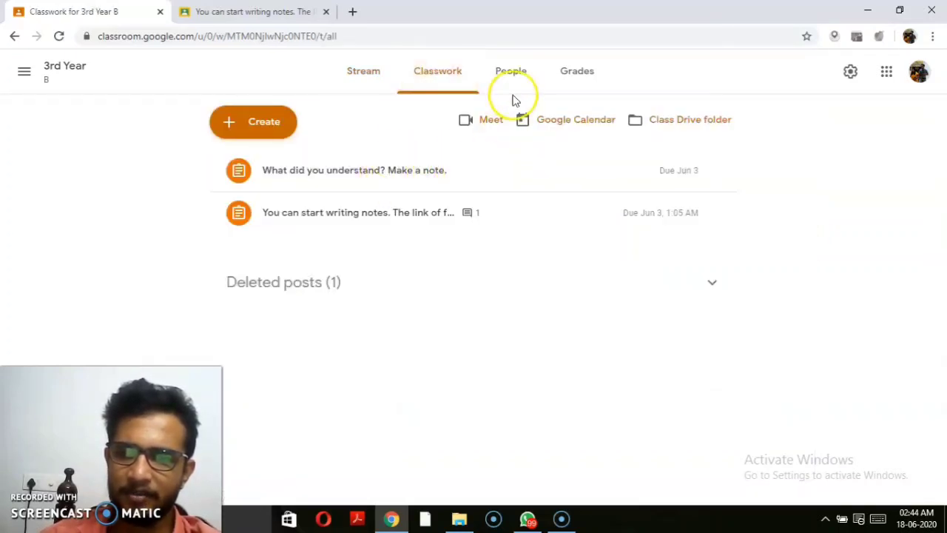
left_click(562, 128)
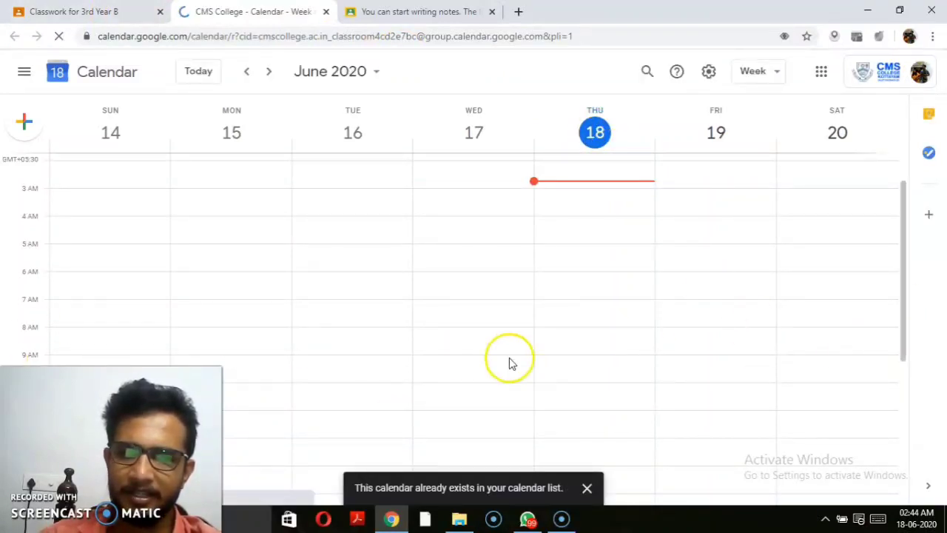
Step: Start a Saturday early-morning Calendar event, discard it unsaved, and return to the Classroom tab
left_click(848, 266)
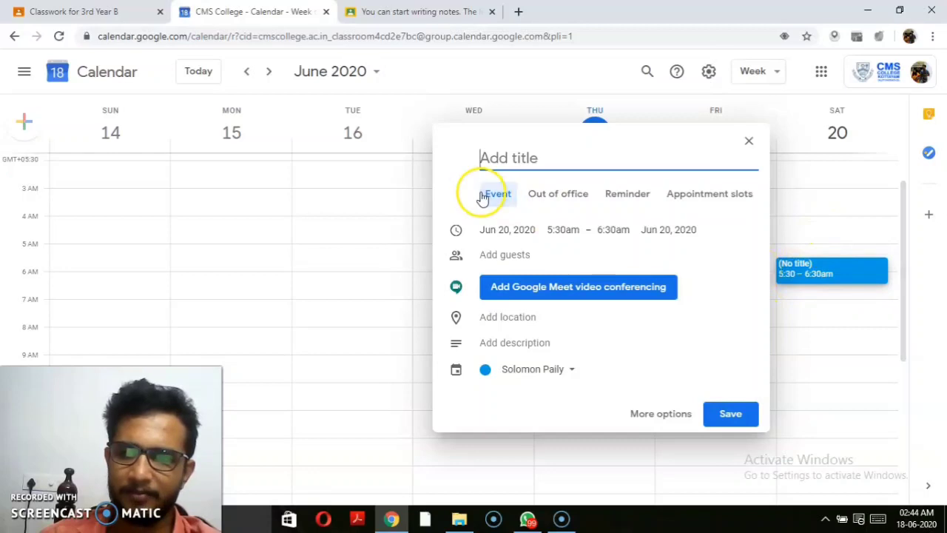
left_click(522, 84)
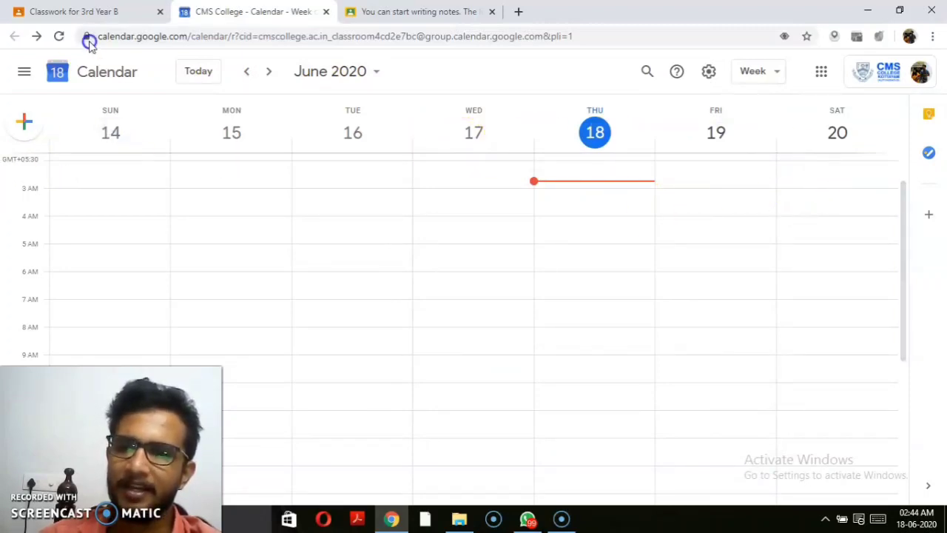
left_click(24, 72)
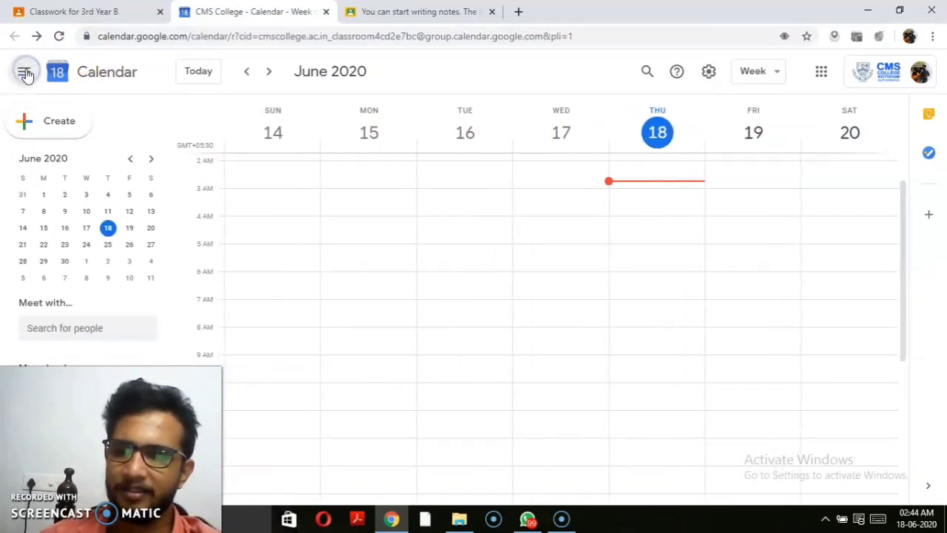
left_click(25, 75)
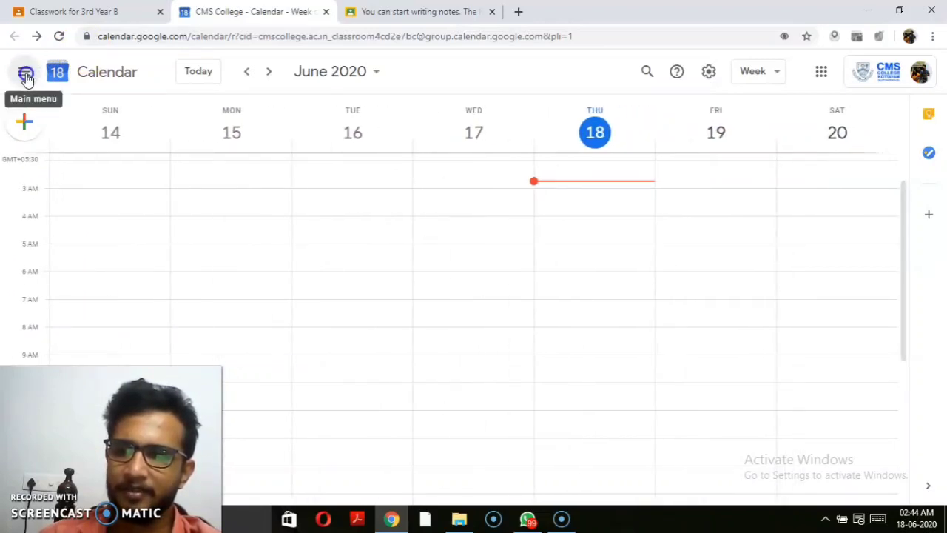
left_click(70, 13)
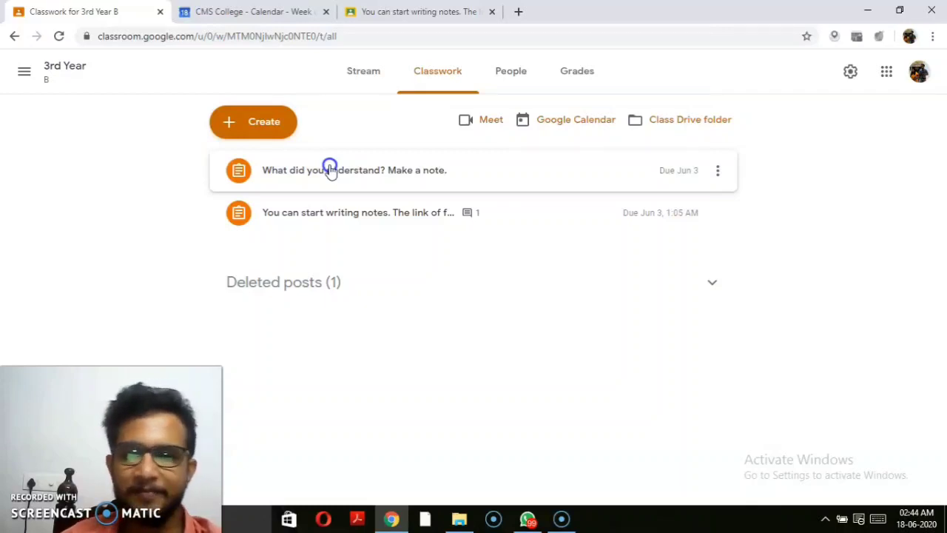
Step: Expand and then collapse the Deleted posts section on the 3rd Year B Classwork page
left_click(304, 283)
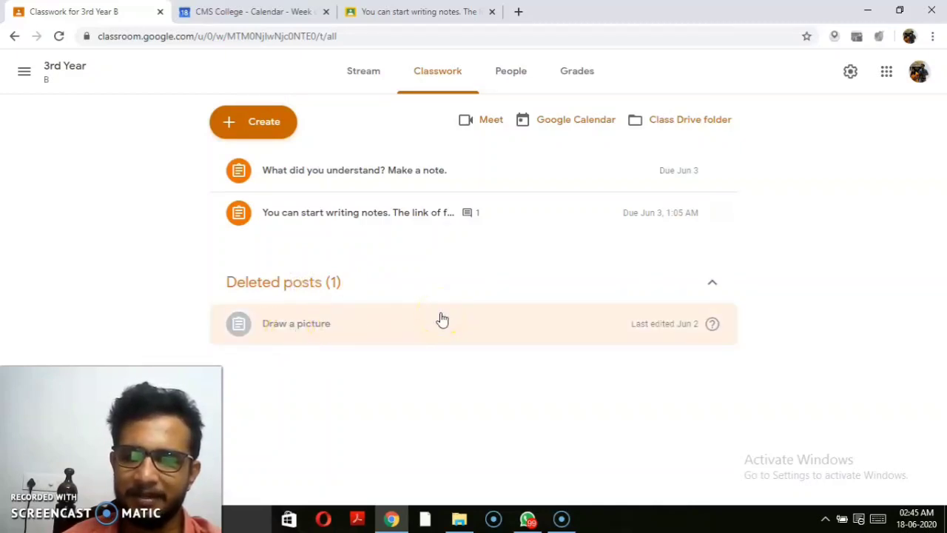
left_click(370, 337)
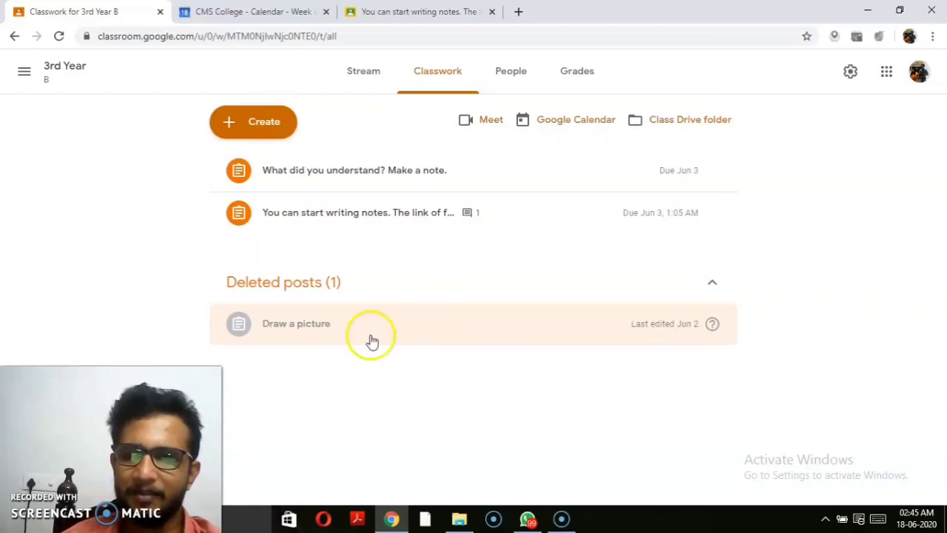
left_click(295, 290)
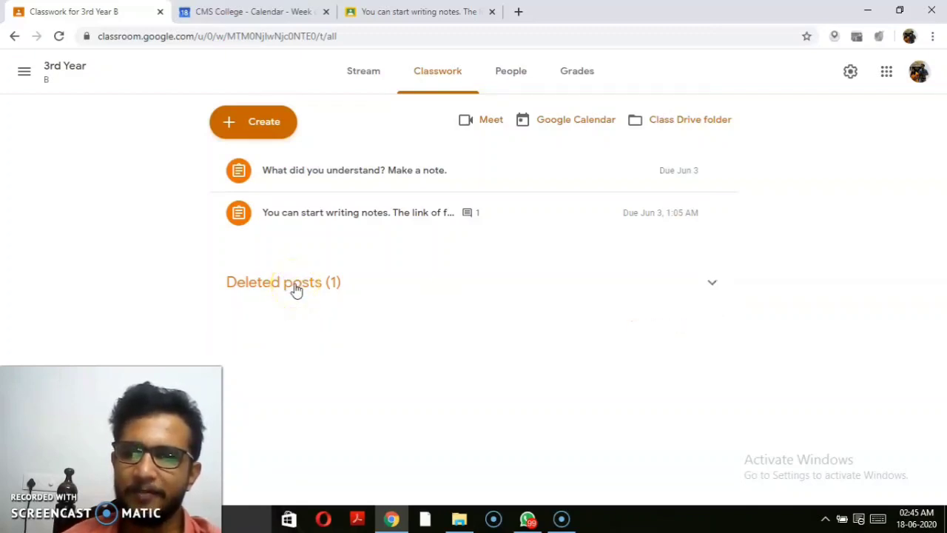
Step: Go to the Classes overview listing all four class cards
left_click(439, 74)
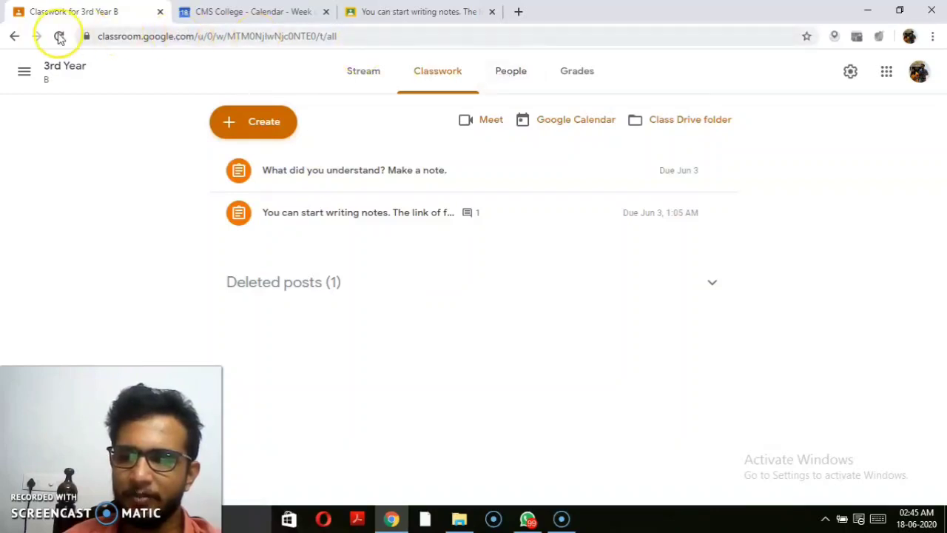
left_click(23, 75)
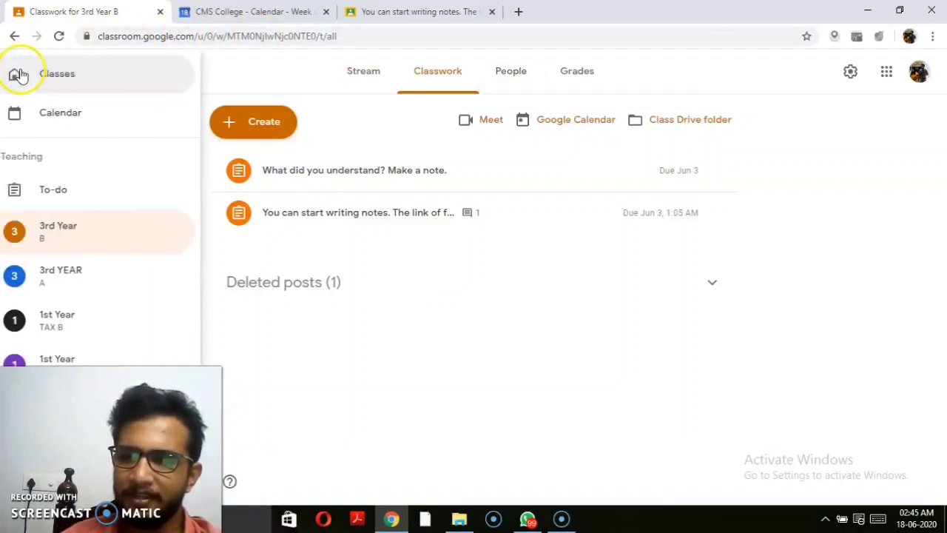
left_click(62, 71)
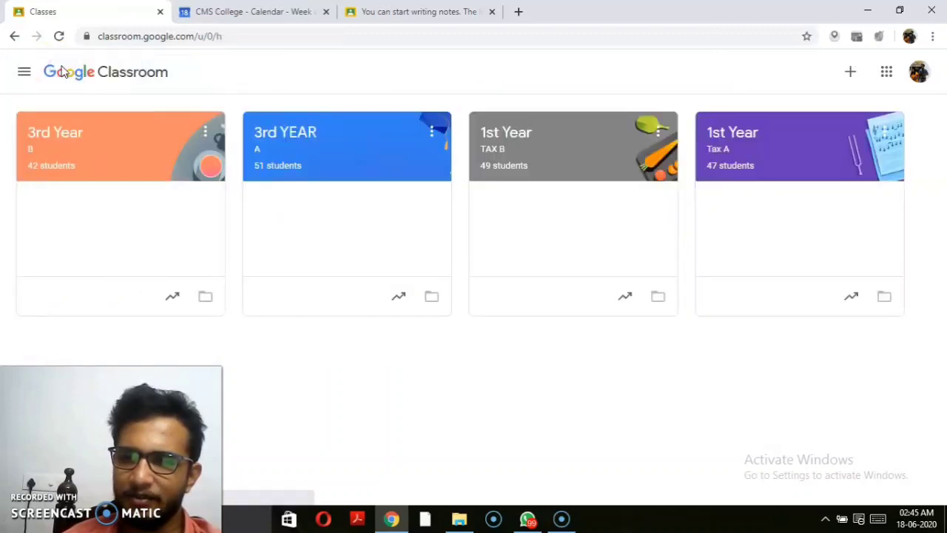
Step: Open 3rd YEAR A and generate a class Meet link visible to students
left_click(287, 137)
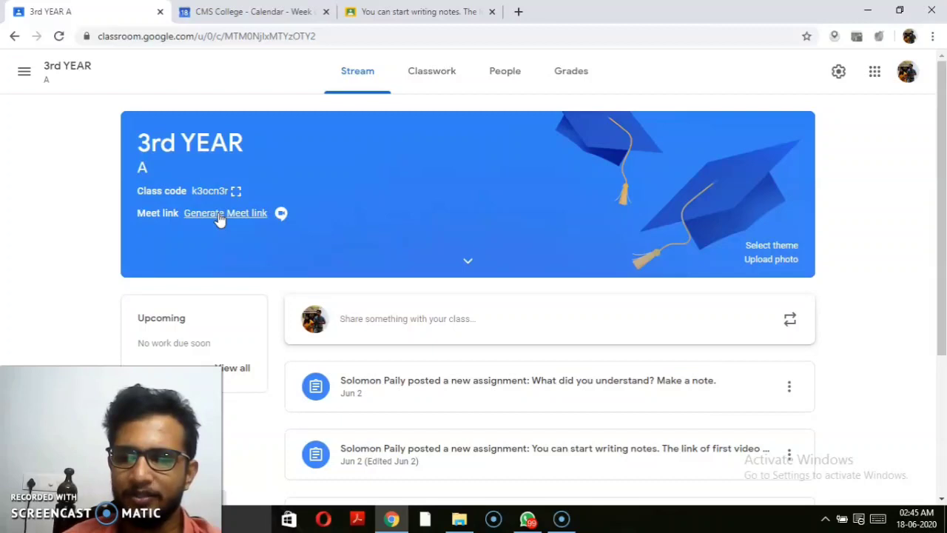
left_click(220, 215)
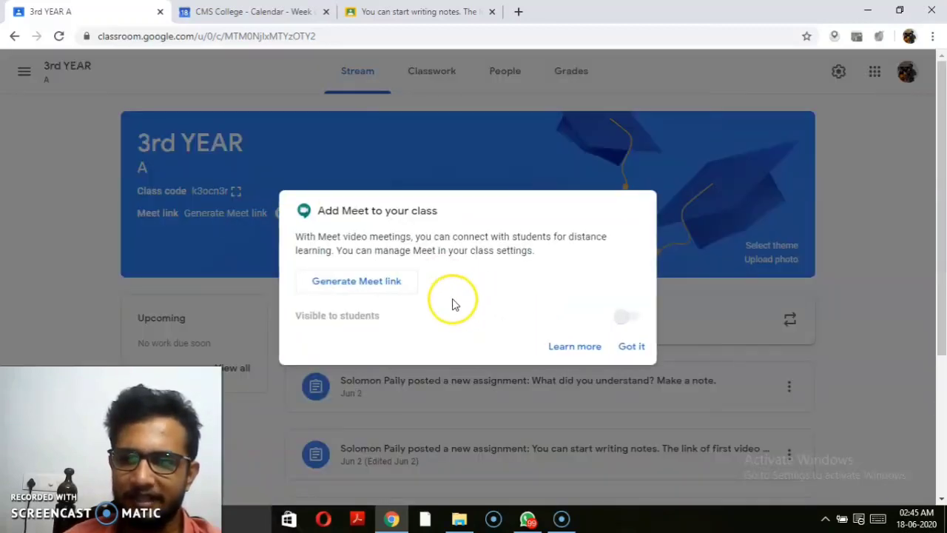
left_click(390, 290)
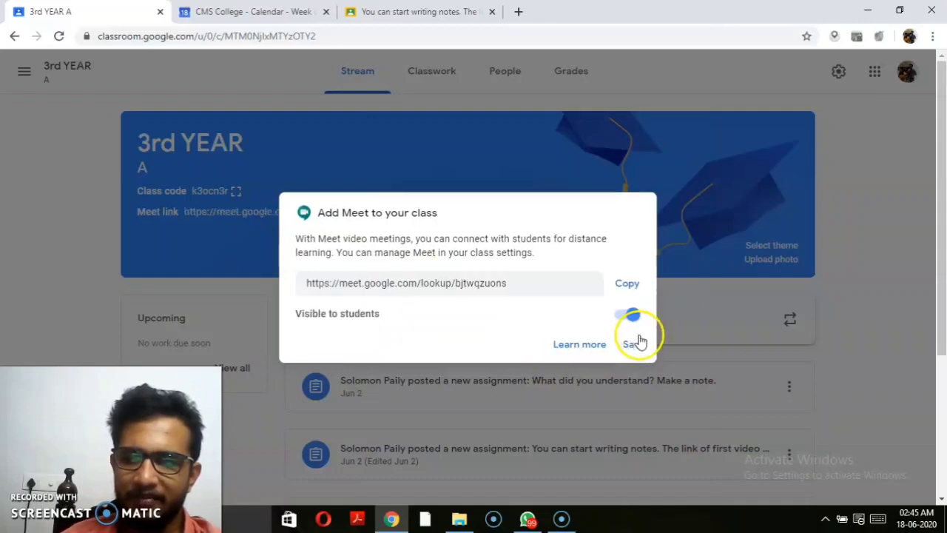
left_click(630, 345)
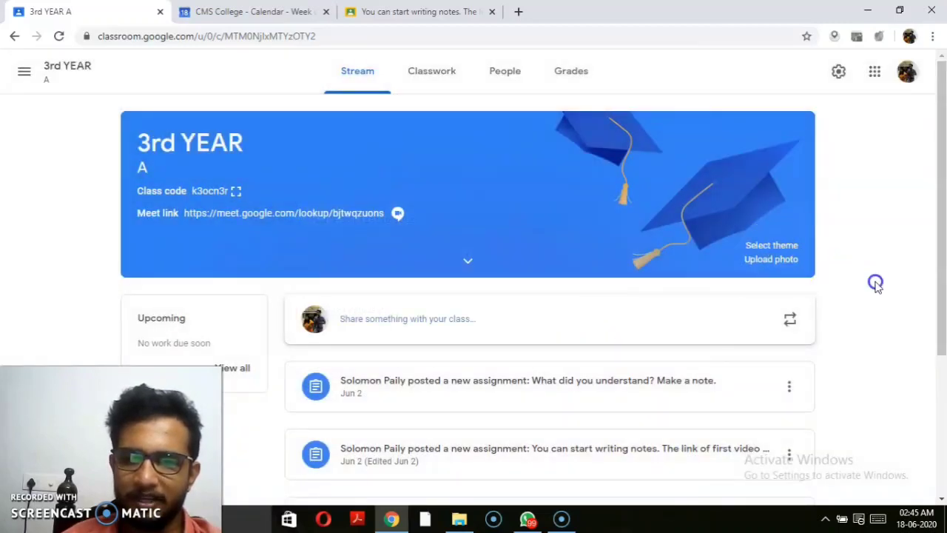
Step: Open student work for 'What did you understand? Make a note.' (44 turned in, 2 graded)
scroll(944, 233, "down", 1)
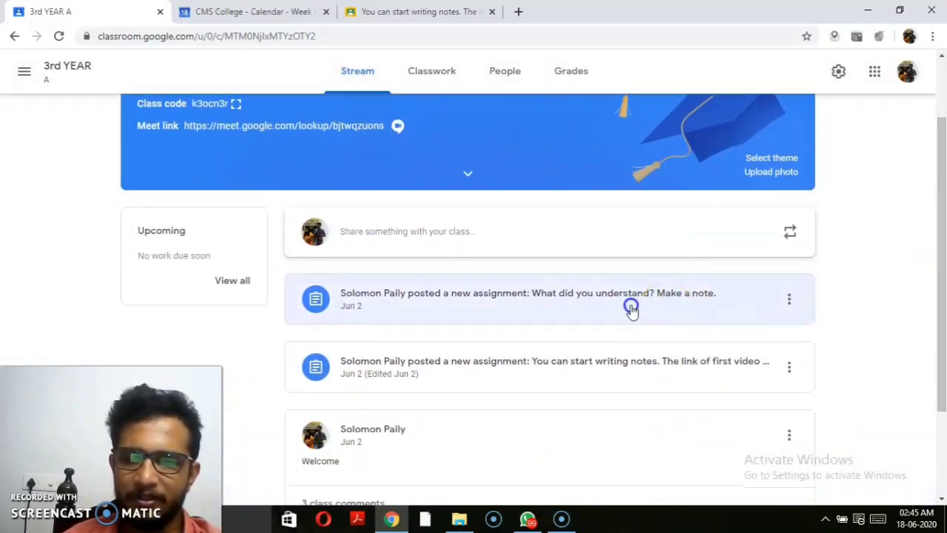
left_click(585, 307)
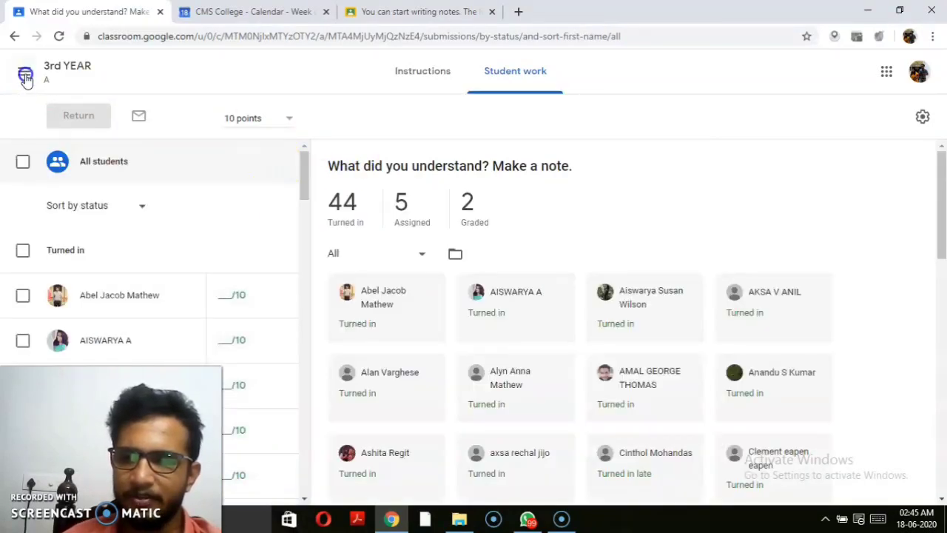
left_click(25, 79)
Step: Open the 1st Year TAX B class from the Classes list and scroll through its Stream posts
left_click(74, 84)
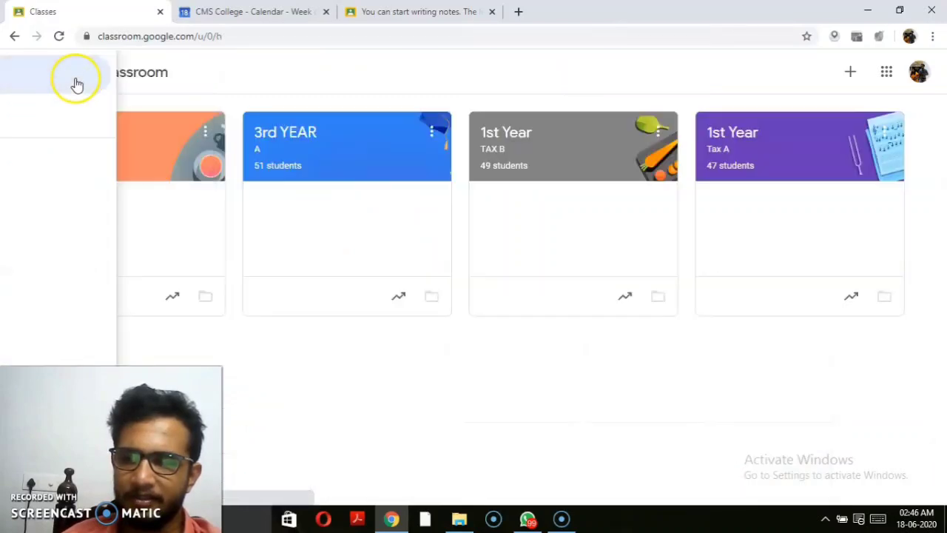
left_click(512, 143)
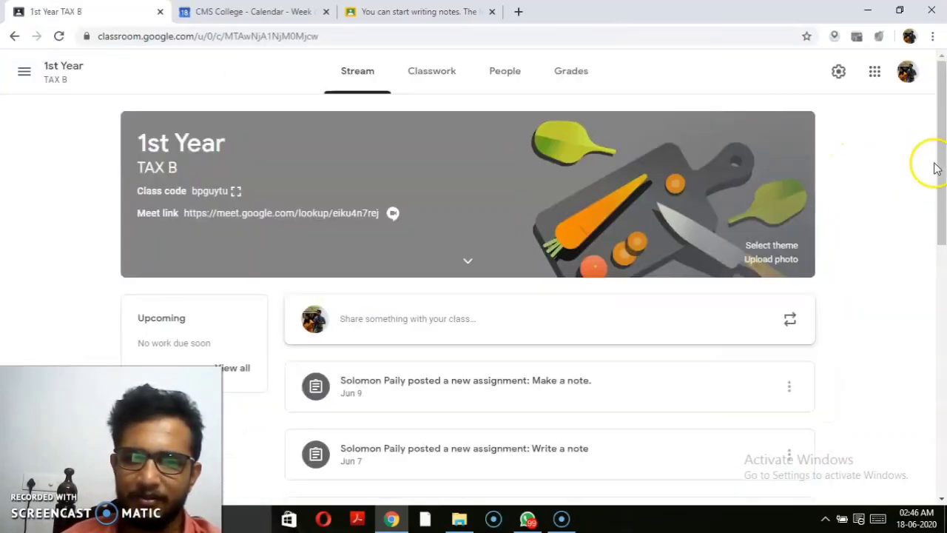
left_click_drag(936, 168, 943, 335)
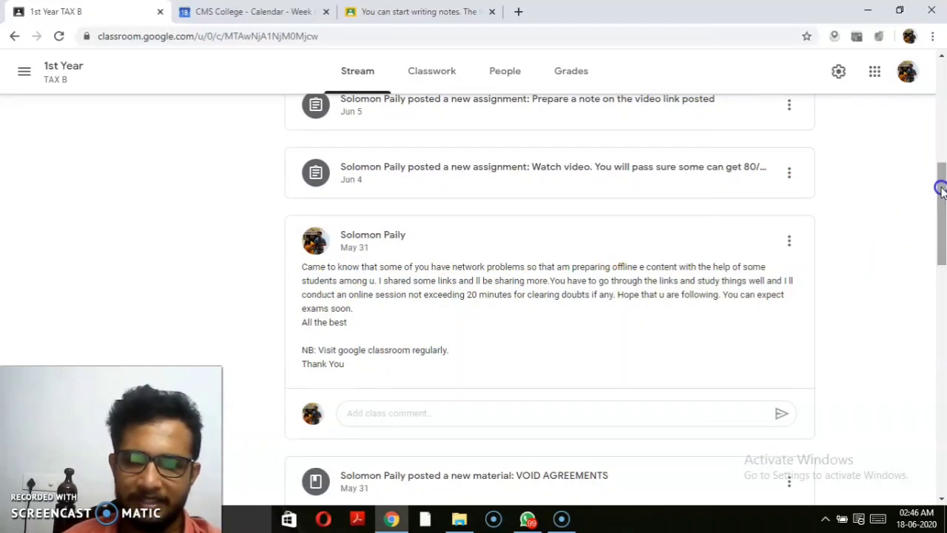
left_click_drag(941, 189, 937, 313)
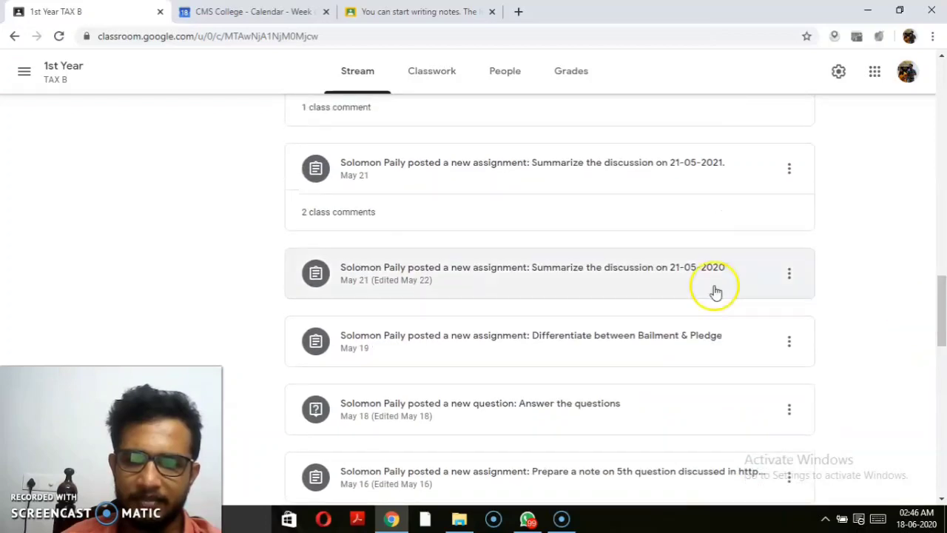
Step: Read the two class comments on the summarize assignment, then close them
left_click(353, 213)
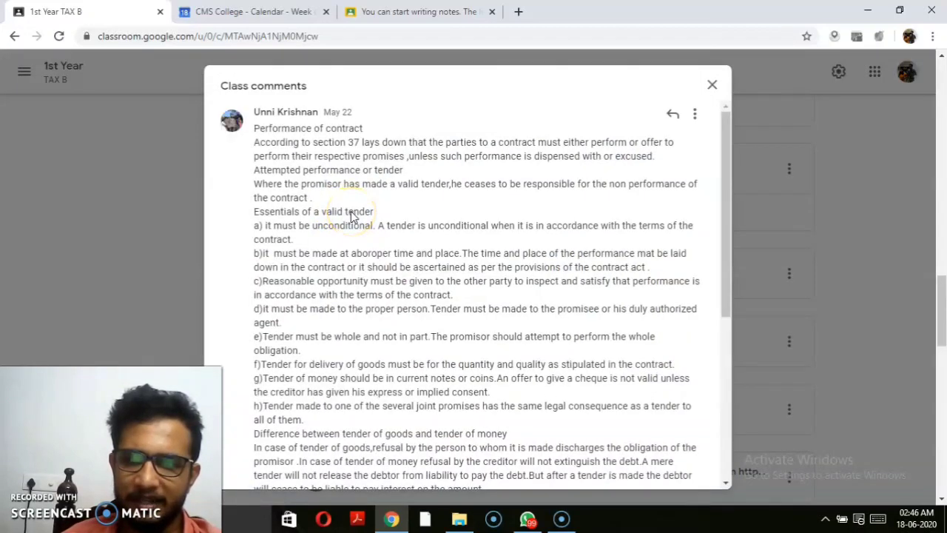
left_click_drag(724, 129, 723, 223)
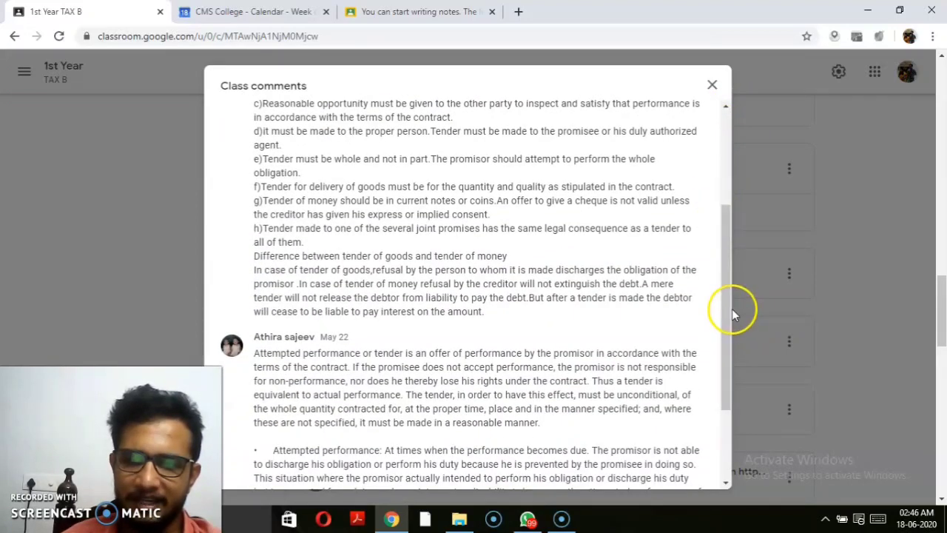
left_click_drag(729, 307, 729, 144)
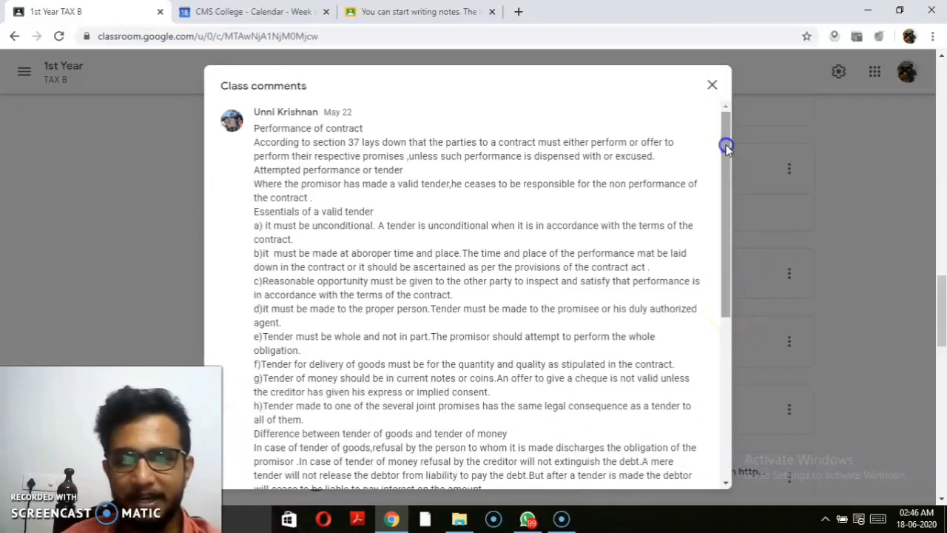
left_click(712, 88)
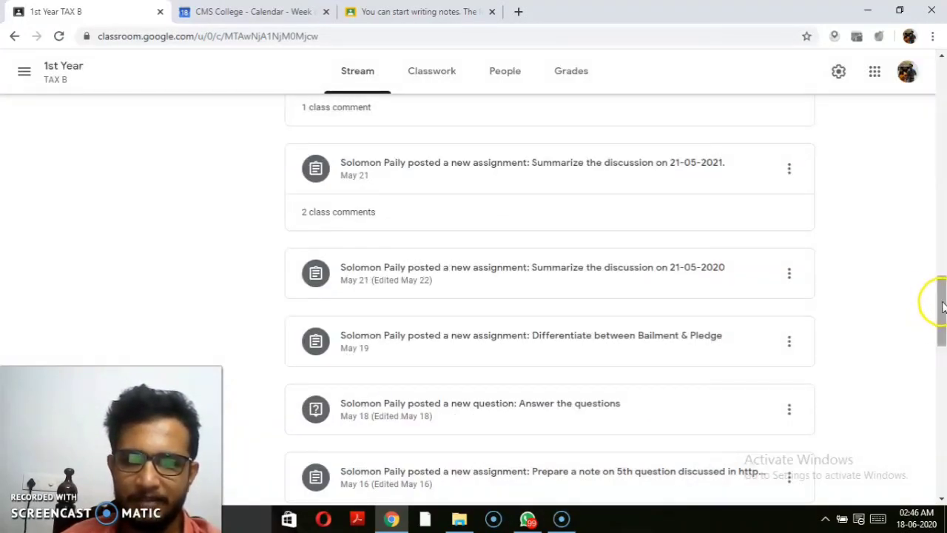
left_click_drag(942, 307, 943, 279)
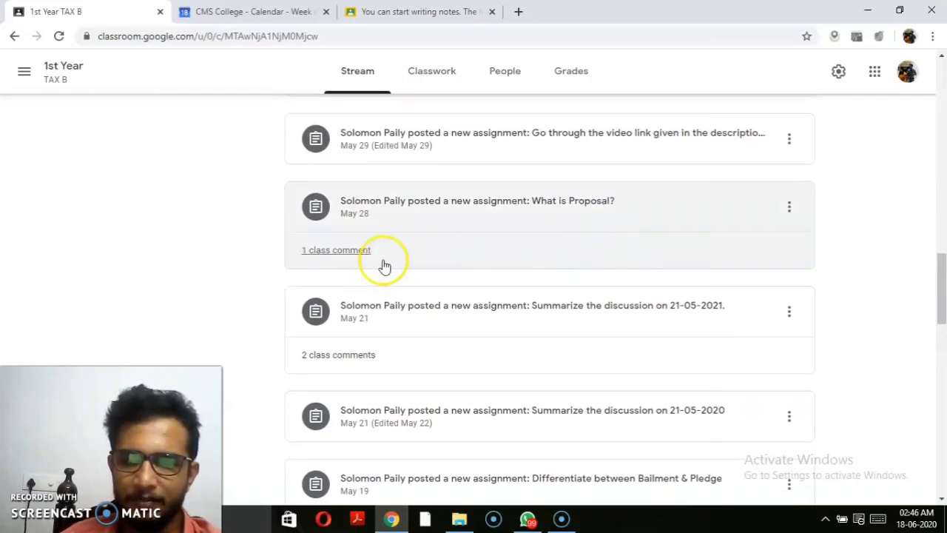
Step: Post the class comment 'OK' on the 'What is Proposal?' assignment
left_click(356, 251)
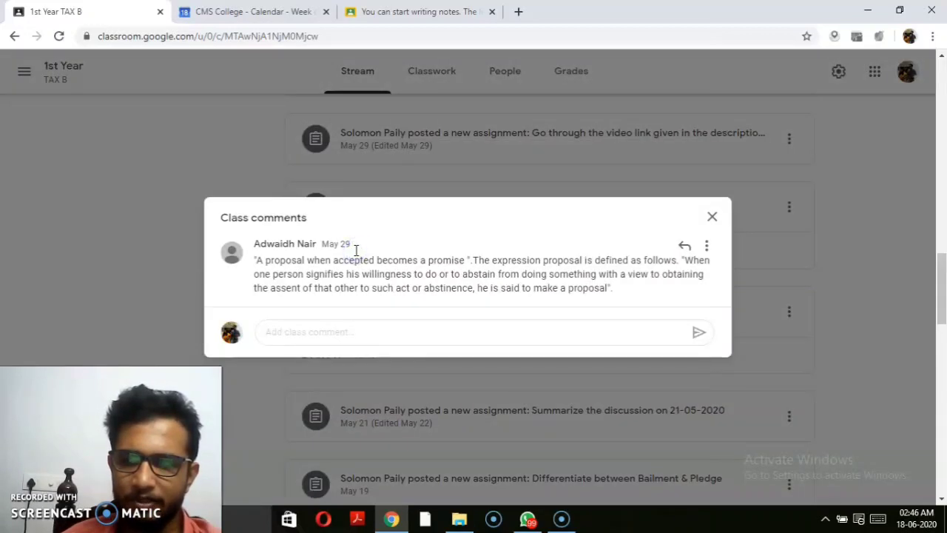
left_click(712, 216)
left_click(364, 253)
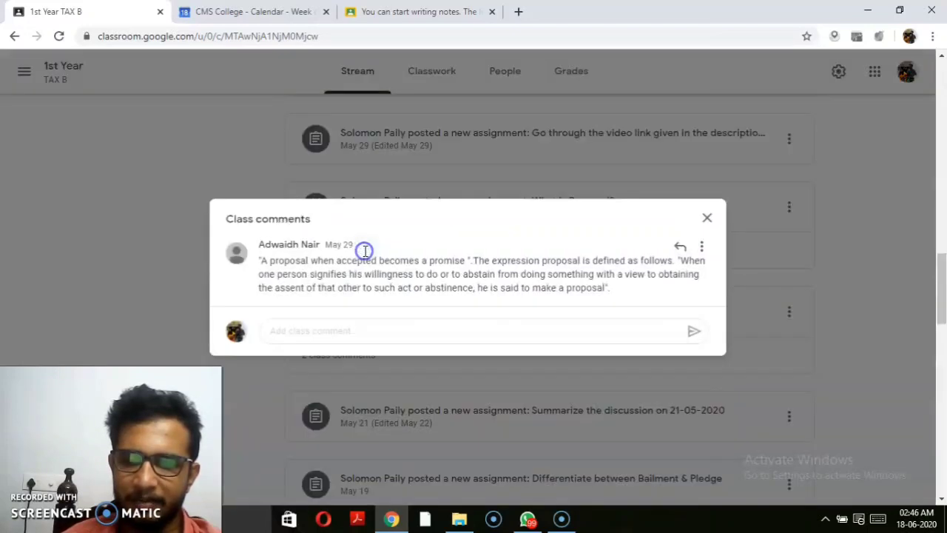
left_click(375, 331)
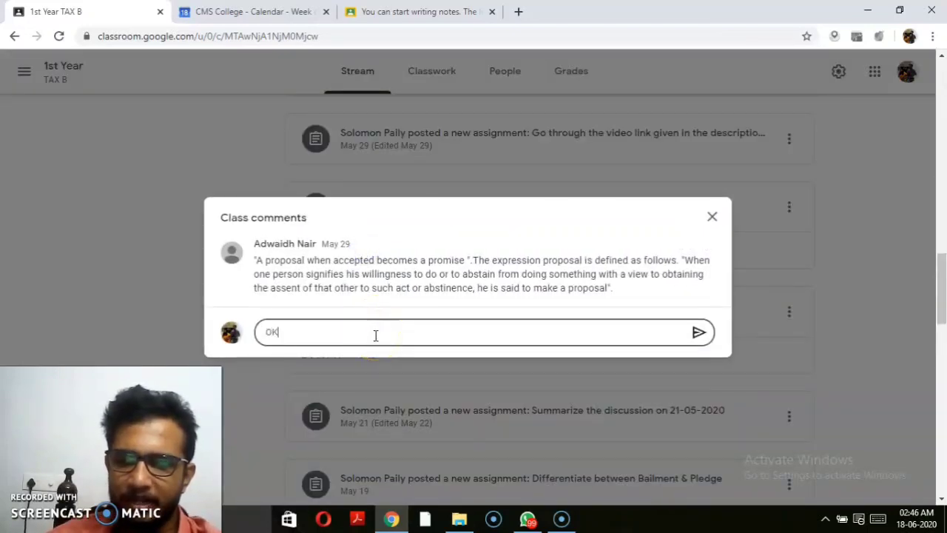
left_click(698, 332)
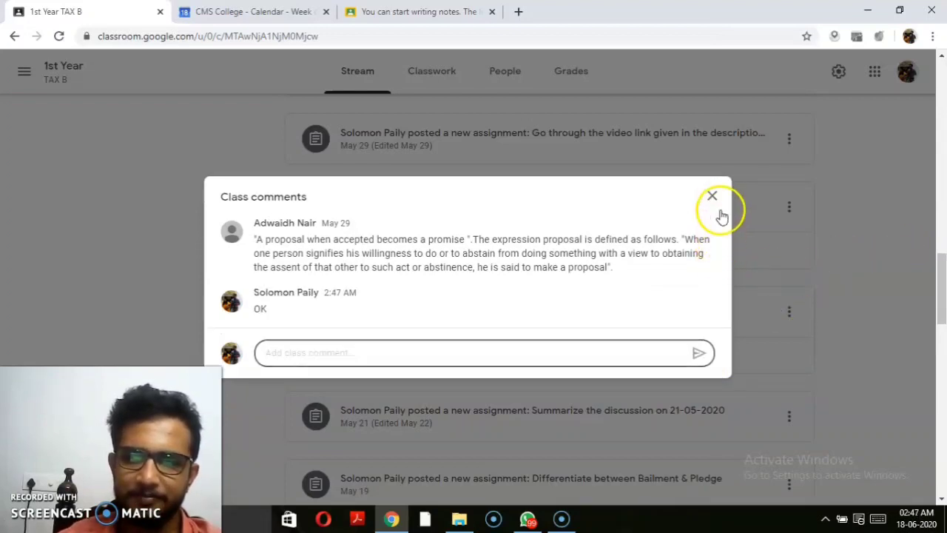
left_click(712, 196)
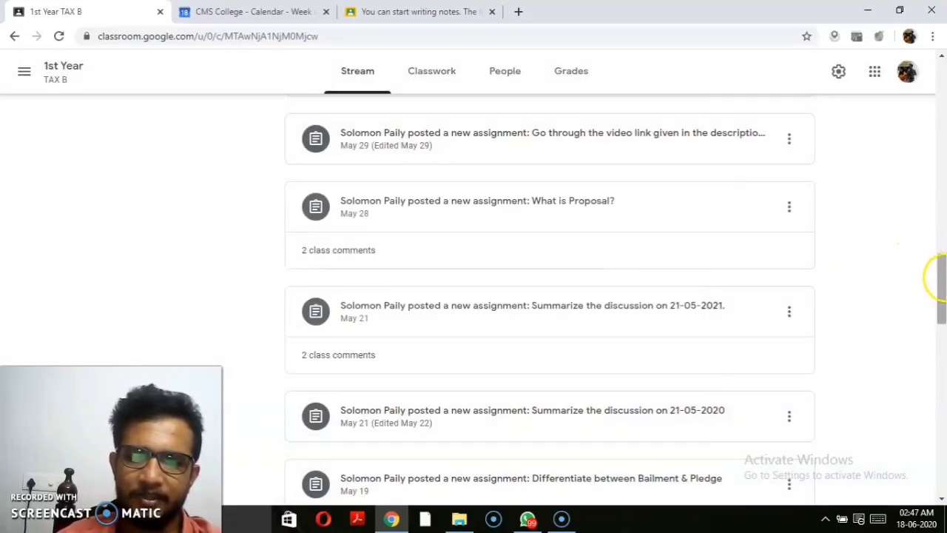
left_click_drag(941, 281, 931, 250)
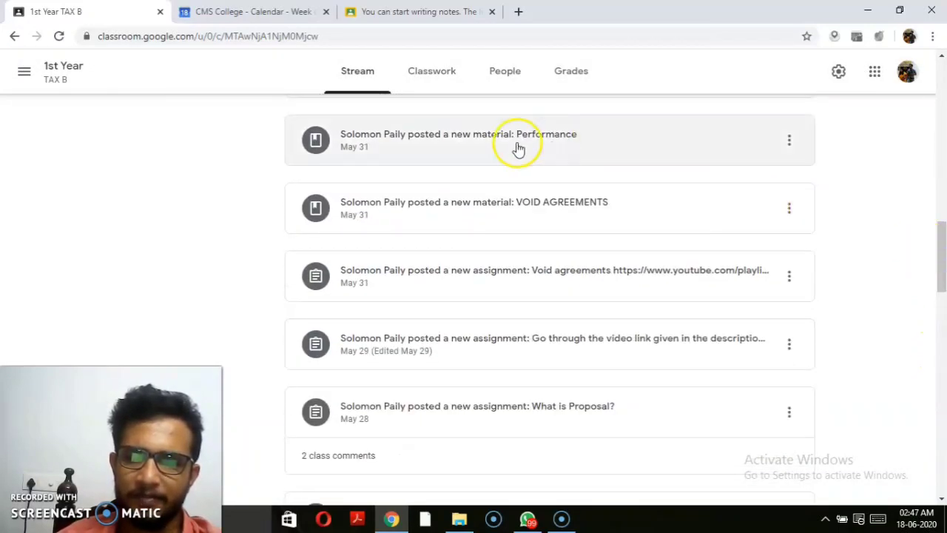
Step: View 1st Year TAX B's Classwork list, then return to the all-classes home page
left_click(438, 82)
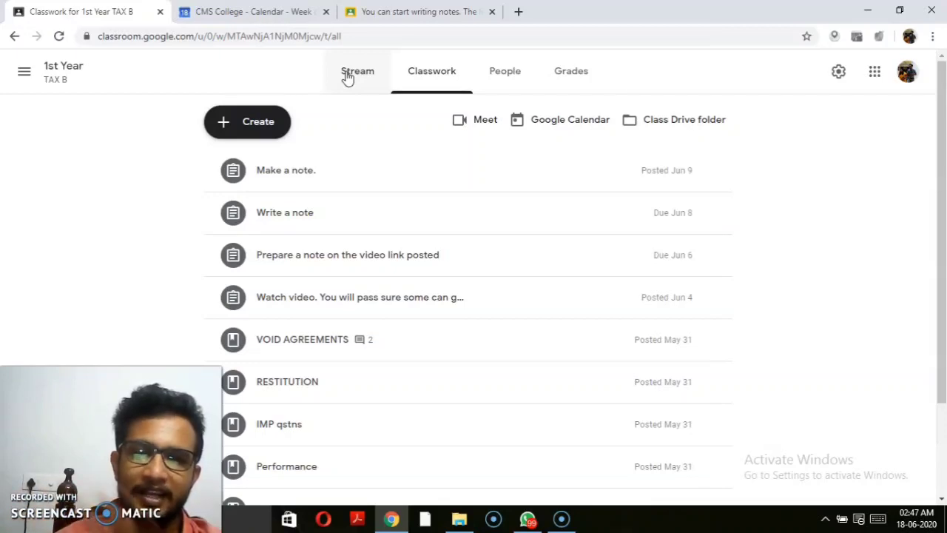
left_click(355, 80)
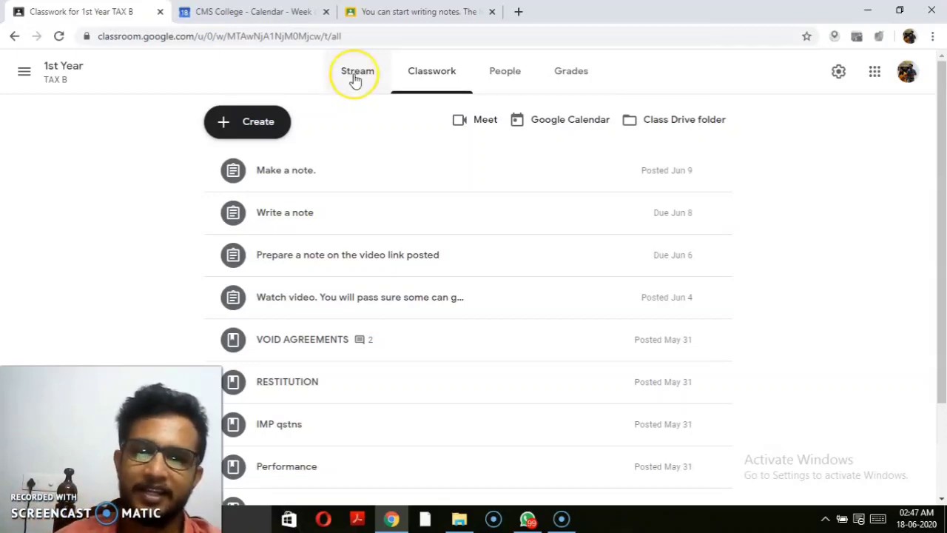
left_click(24, 73)
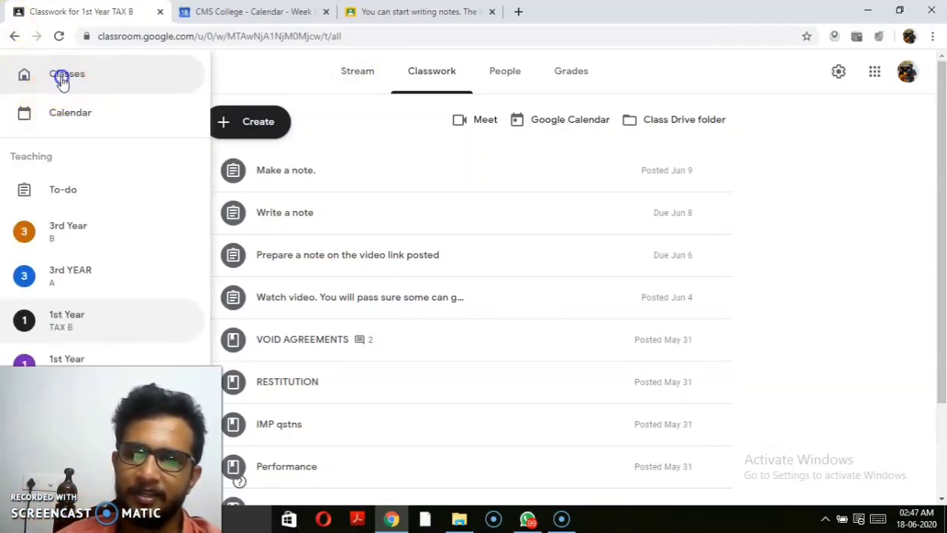
left_click(60, 75)
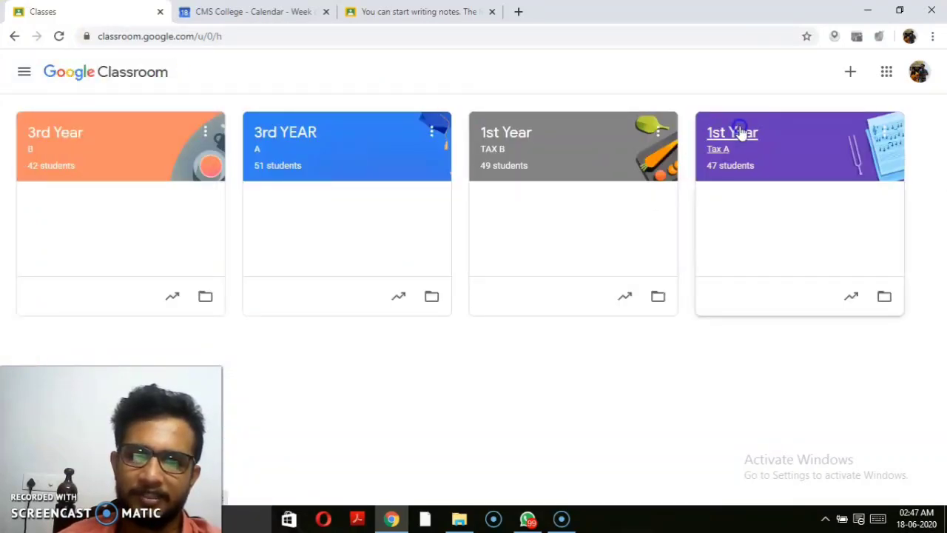
Step: Open the 1st Year Tax A class and scroll through its Stream
left_click(740, 133)
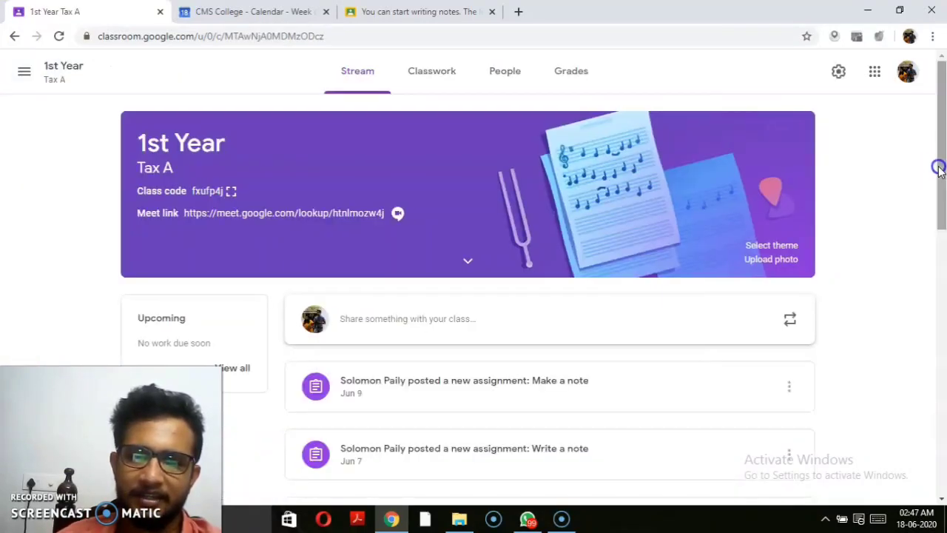
left_click_drag(938, 169, 945, 349)
left_click_drag(942, 232, 943, 374)
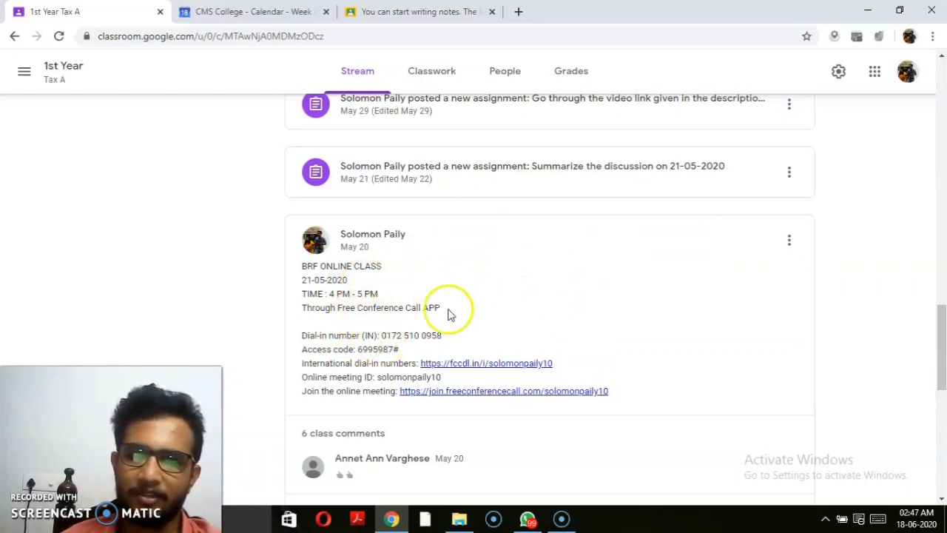
left_click_drag(942, 322, 942, 349)
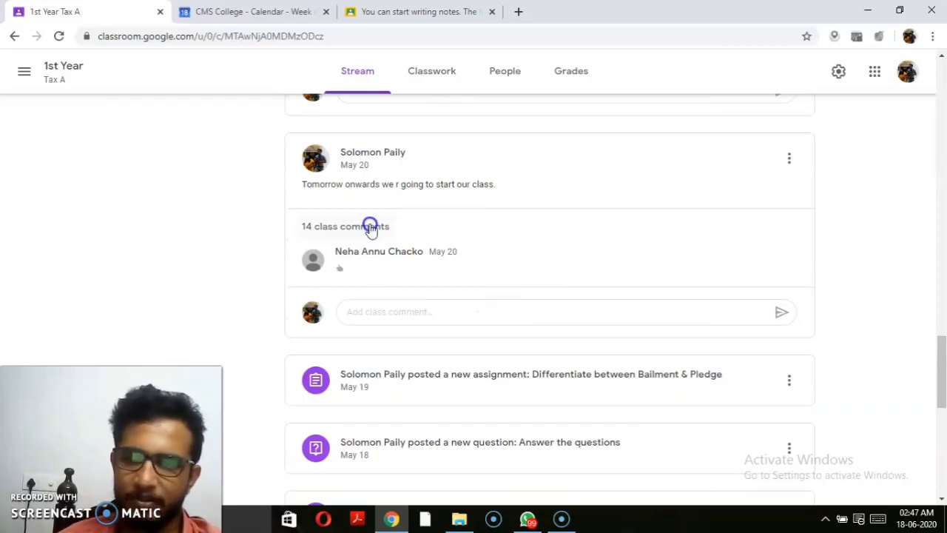
Step: Expand the 14 class comments on the May 20 post, then view the People list
left_click(370, 227)
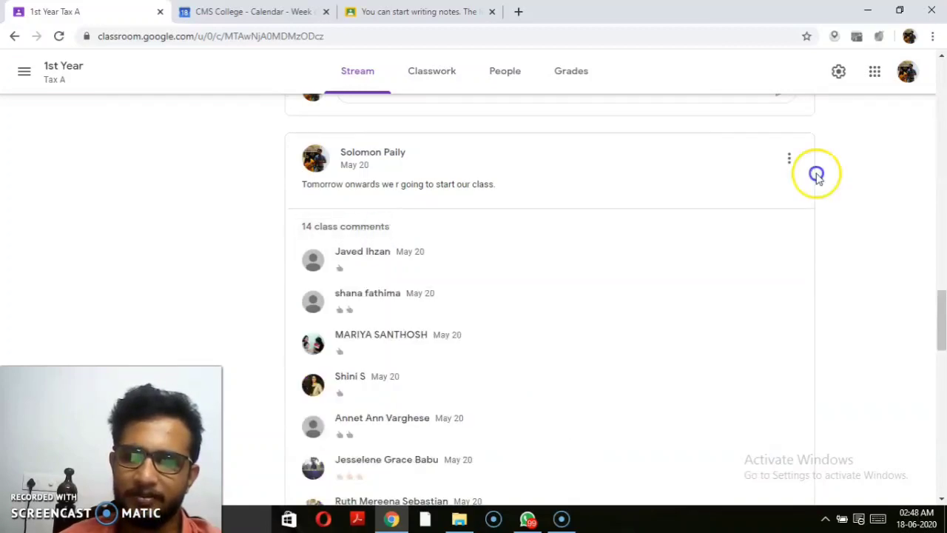
left_click_drag(940, 313, 944, 457)
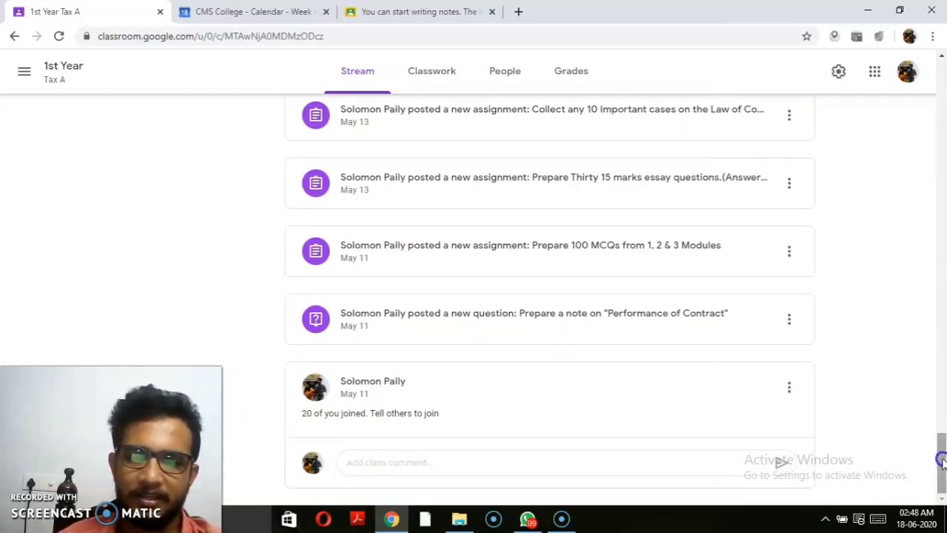
left_click_drag(942, 452, 936, 107)
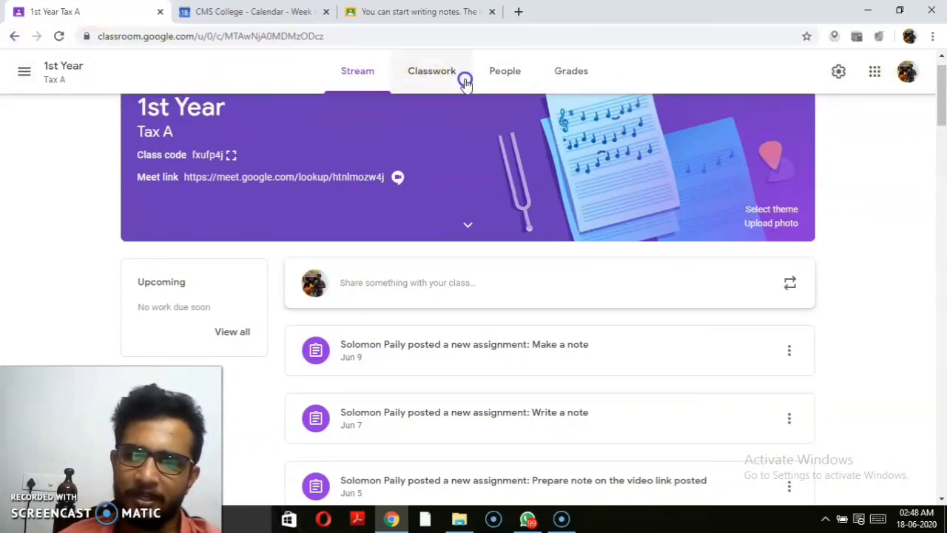
left_click(500, 76)
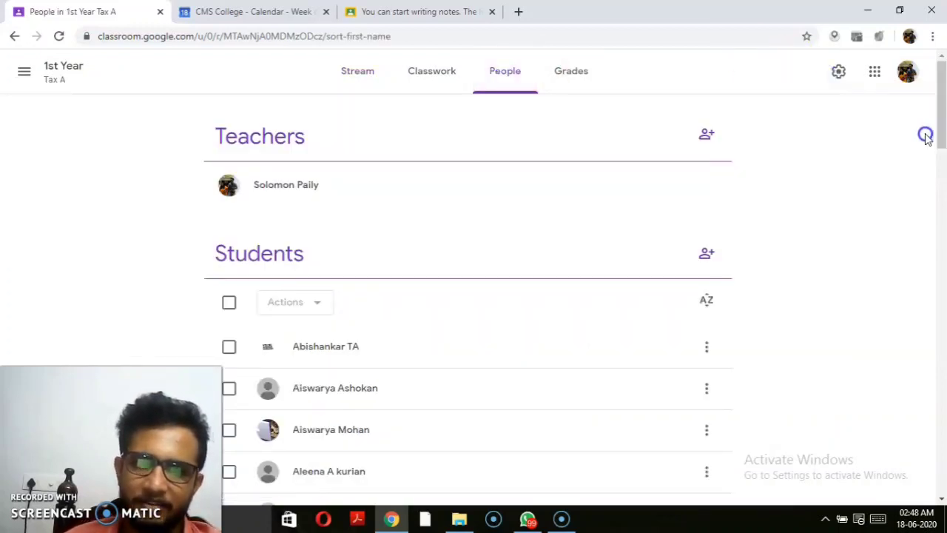
Step: Sort the 1st Year Tax A student list by first name
left_click(706, 298)
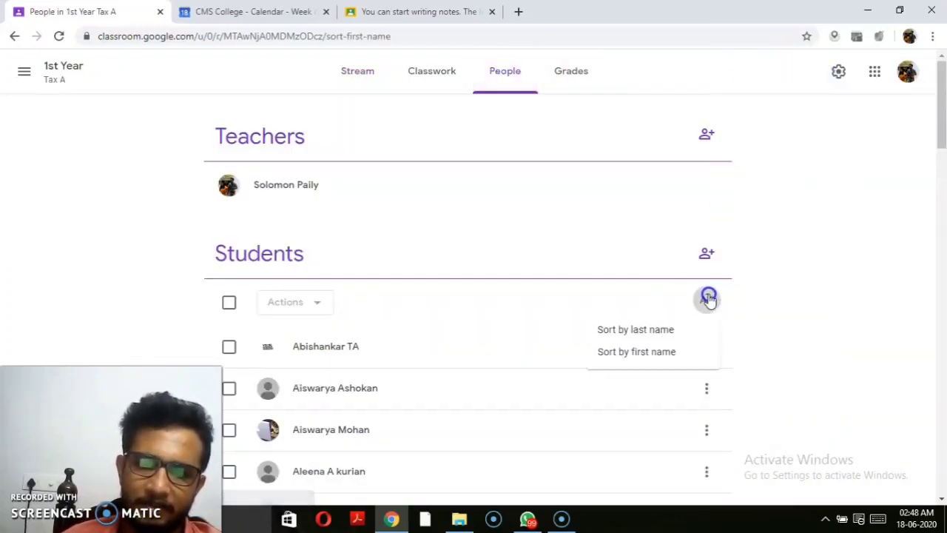
left_click(651, 327)
left_click(650, 352)
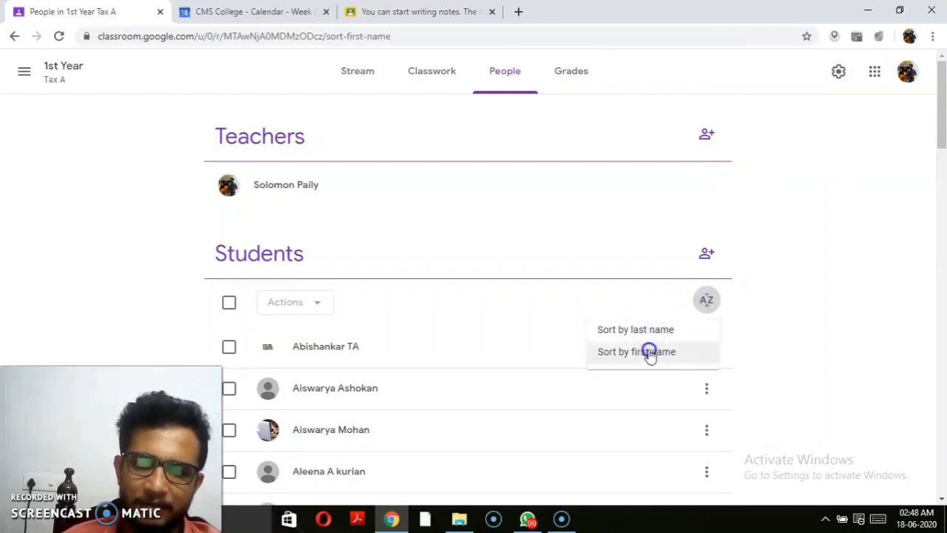
Step: Choose Email student from one student's actions menu in the Students list
left_click(943, 120)
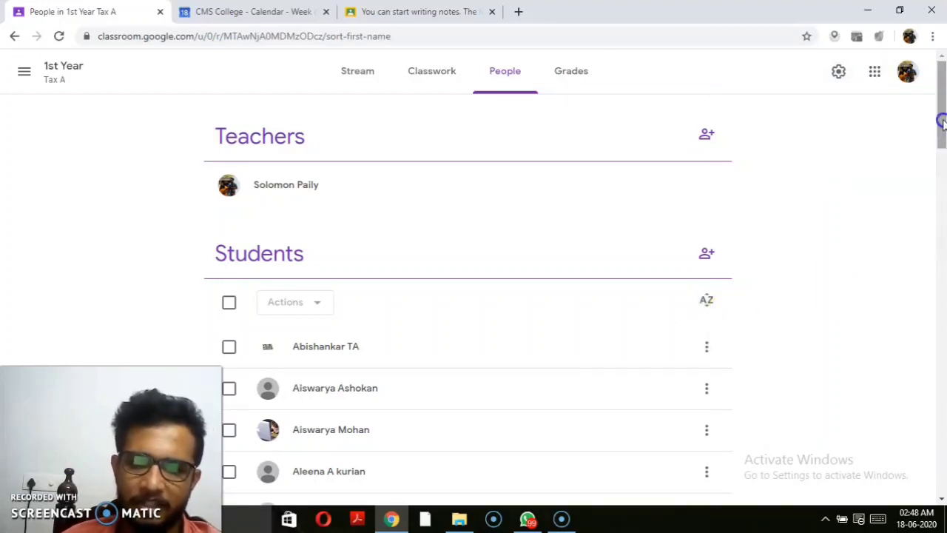
left_click_drag(943, 121, 942, 284)
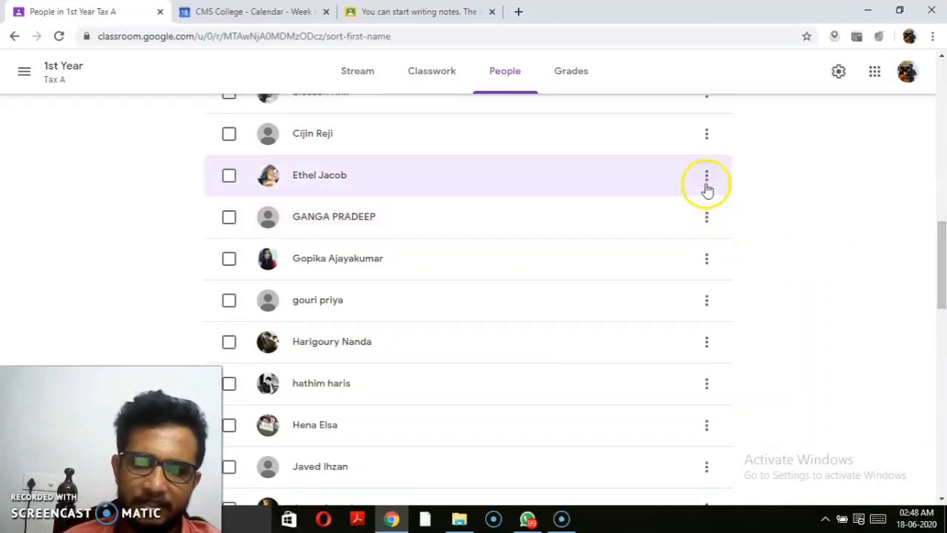
left_click(701, 146)
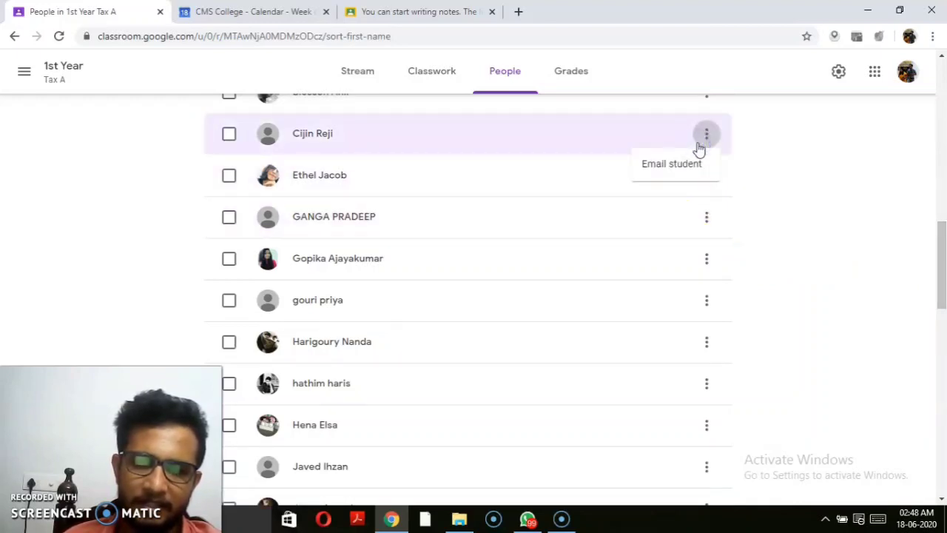
left_click(675, 176)
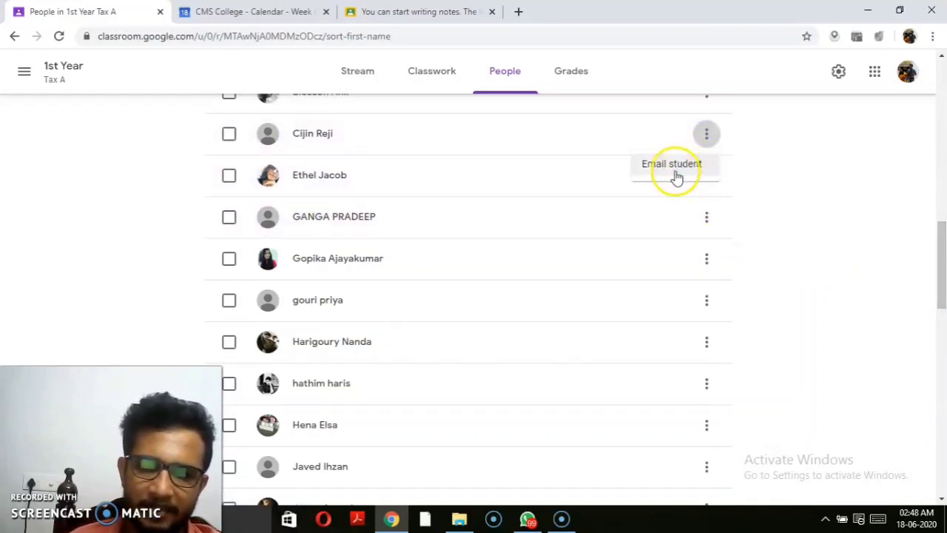
left_click(677, 175)
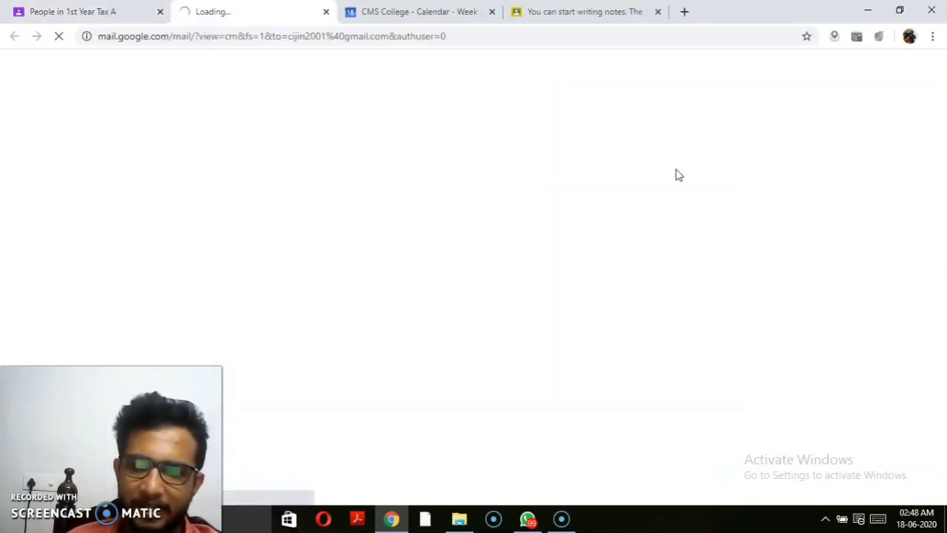
Step: Let the blank Gmail message to the student load and place the cursor in its body
left_click(522, 115)
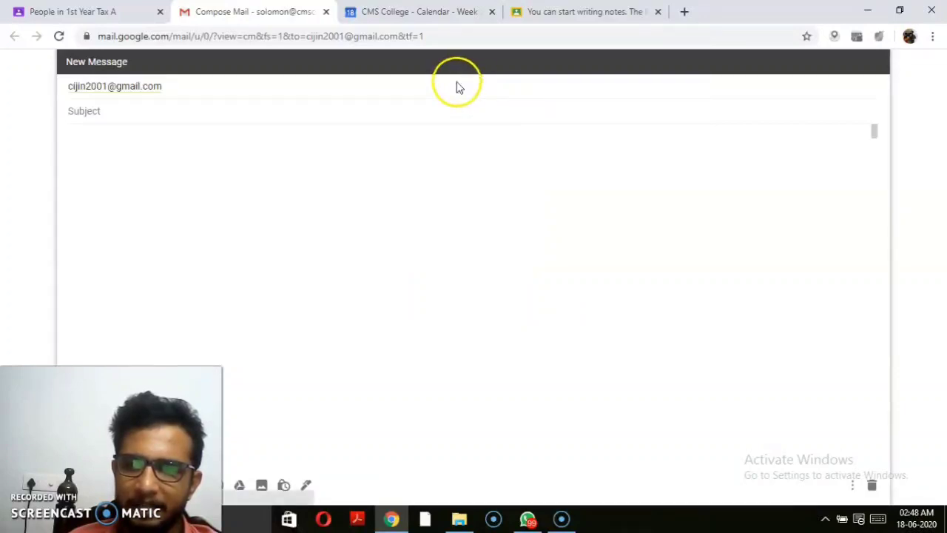
left_click(246, 191)
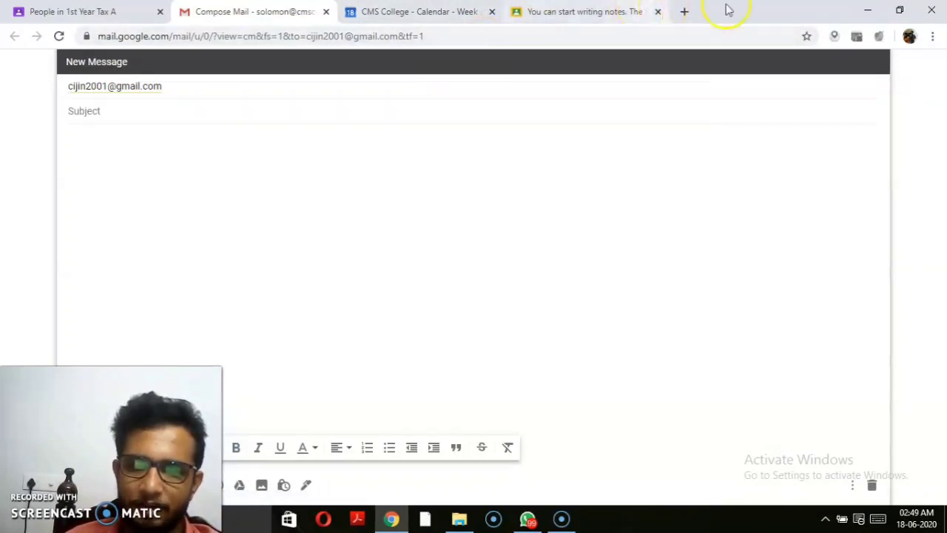
left_click(326, 11)
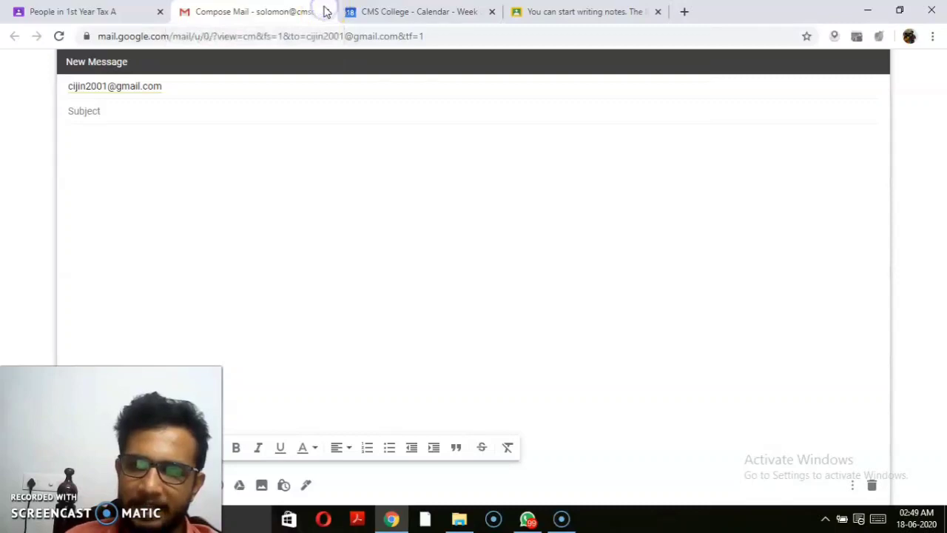
Step: Close the email draft tab and open the 1st Year Tax A gradebook
left_click(326, 11)
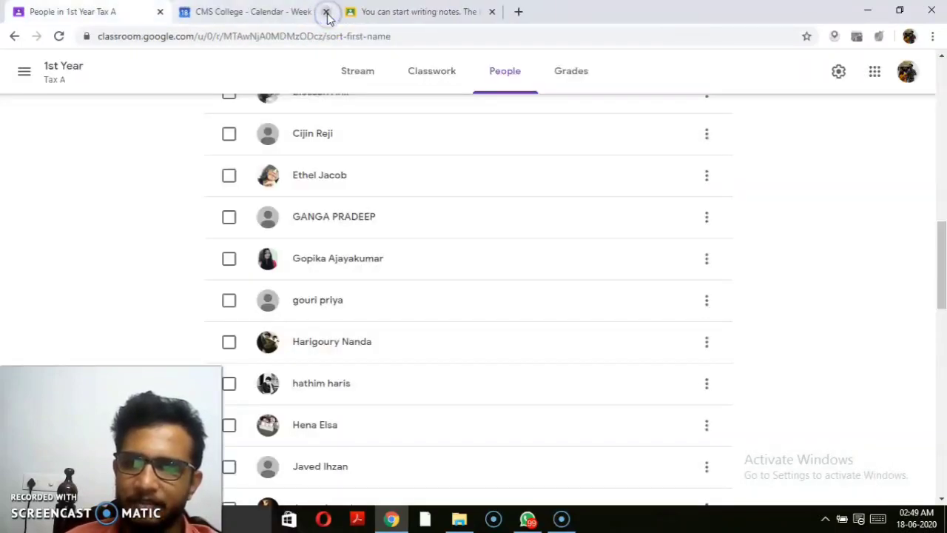
left_click_drag(941, 285, 926, 116)
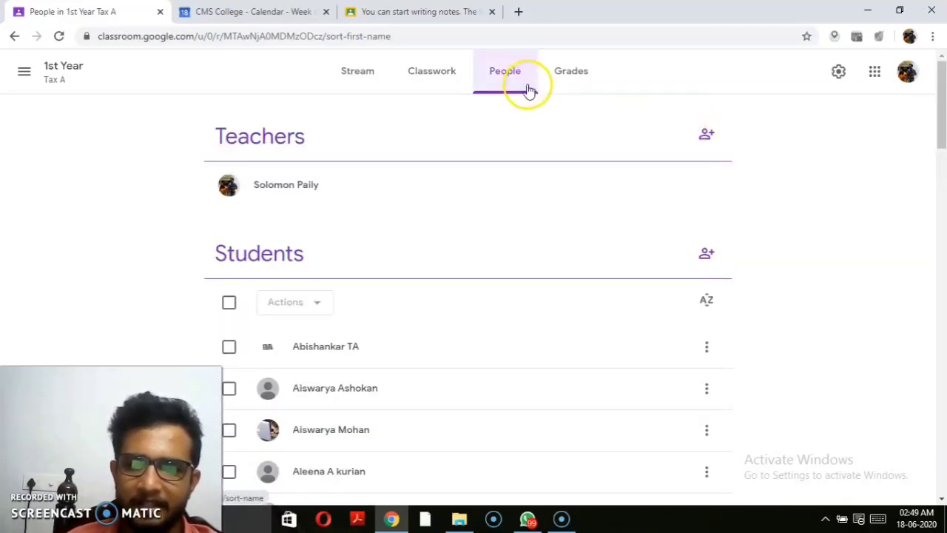
left_click(580, 83)
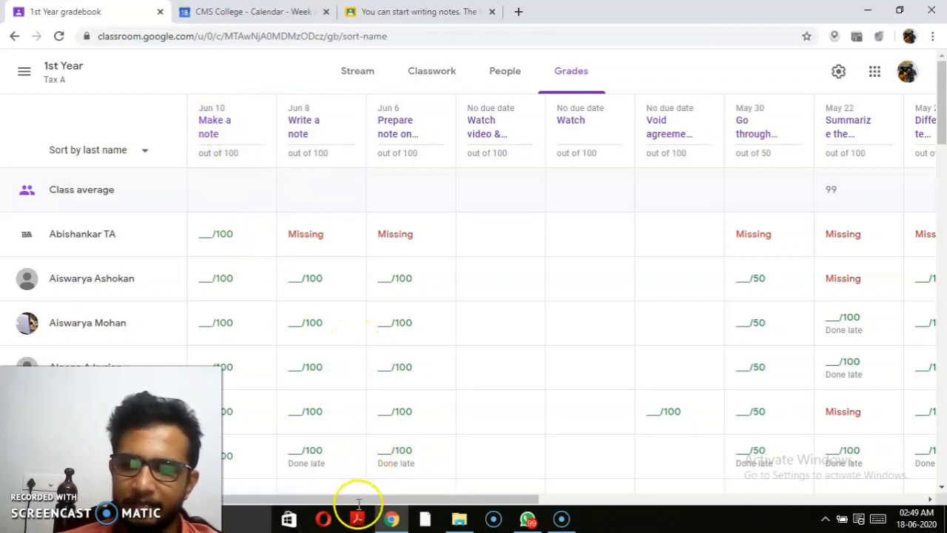
Step: Scroll across the gradebook to review each student's marks and Missing or Done late entries
left_click_drag(356, 506, 881, 164)
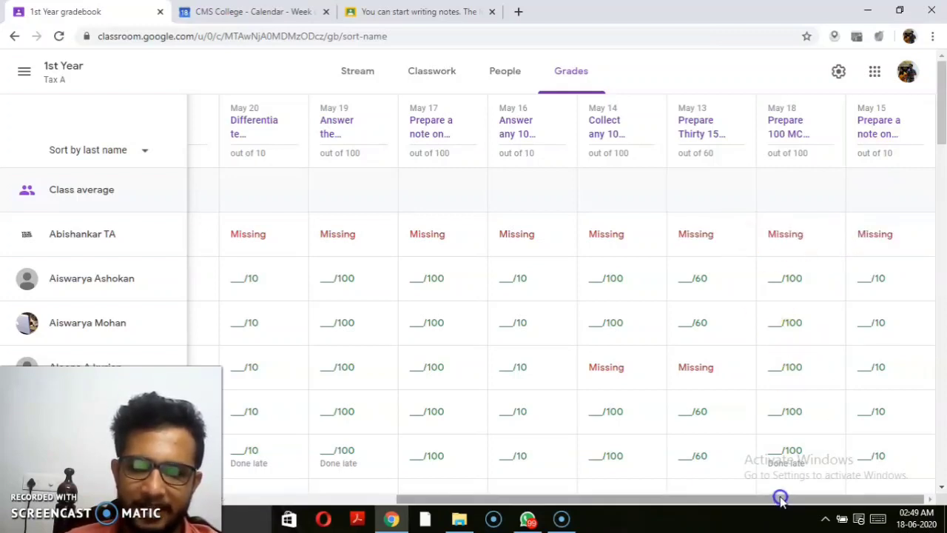
left_click_drag(777, 499, 313, 501)
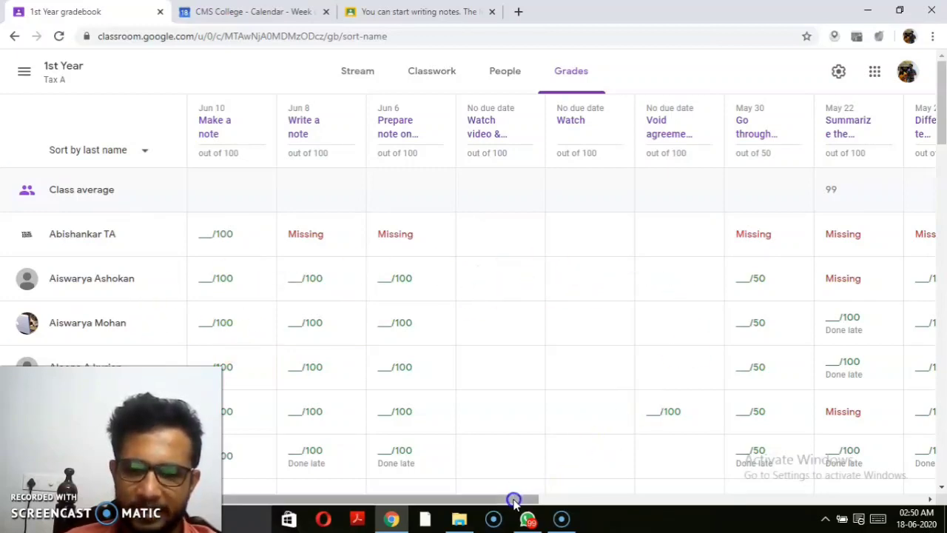
left_click_drag(513, 501, 758, 473)
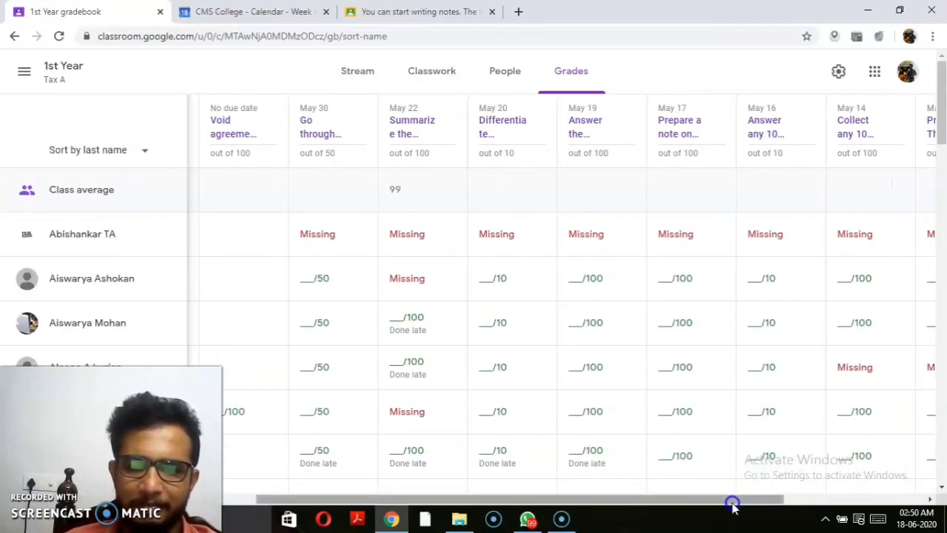
left_click_drag(732, 501, 868, 486)
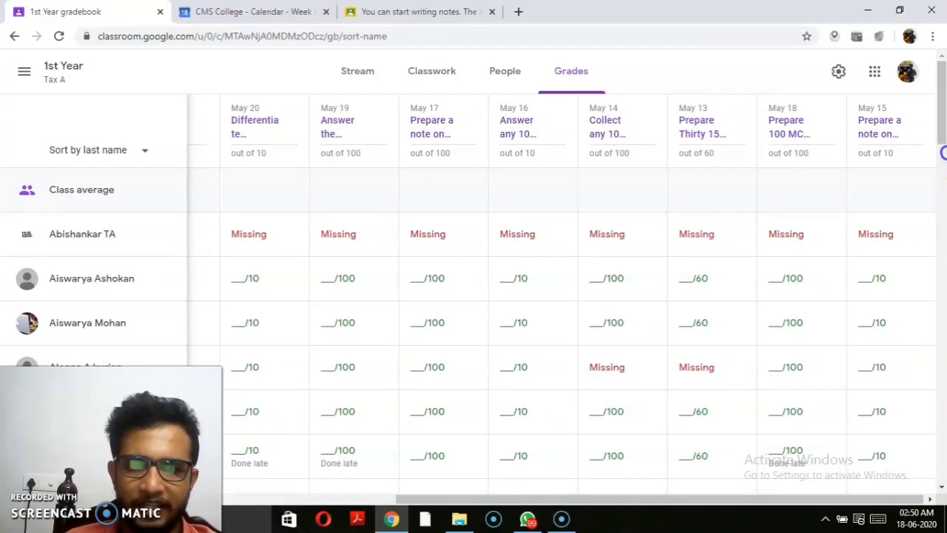
left_click_drag(944, 134, 940, 63)
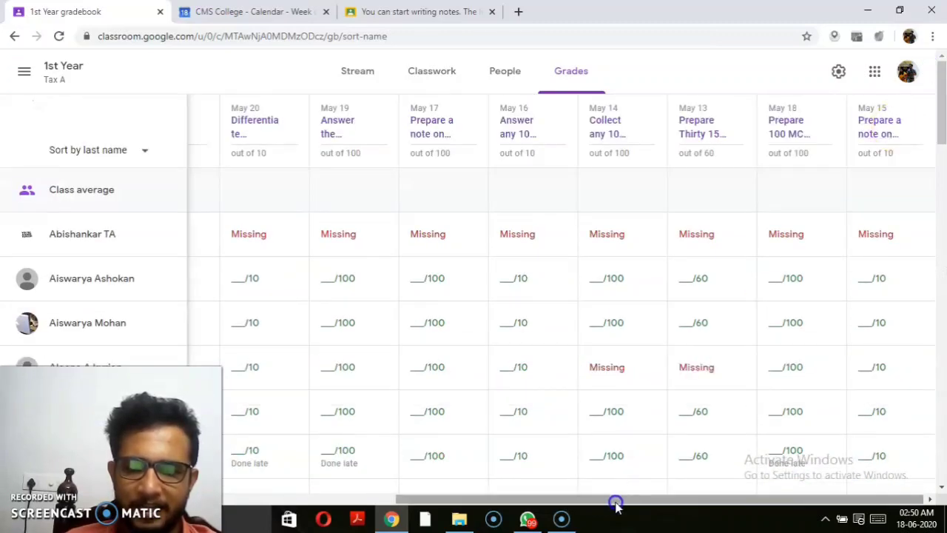
left_click_drag(615, 501, 231, 495)
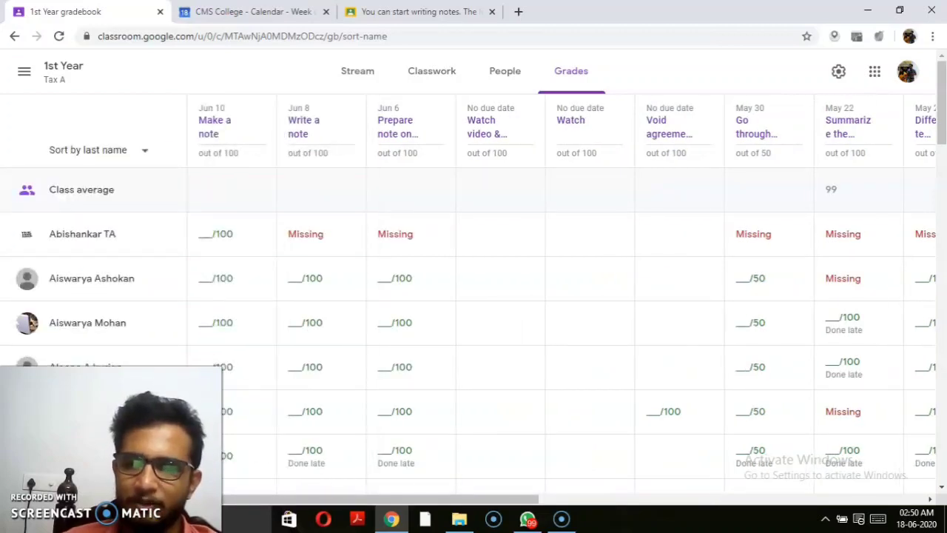
left_click(214, 130)
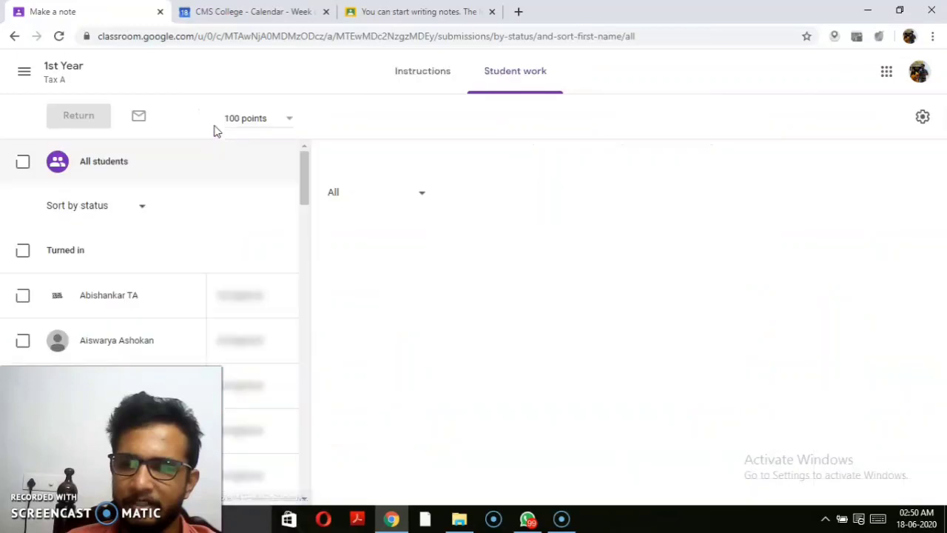
left_click(340, 163)
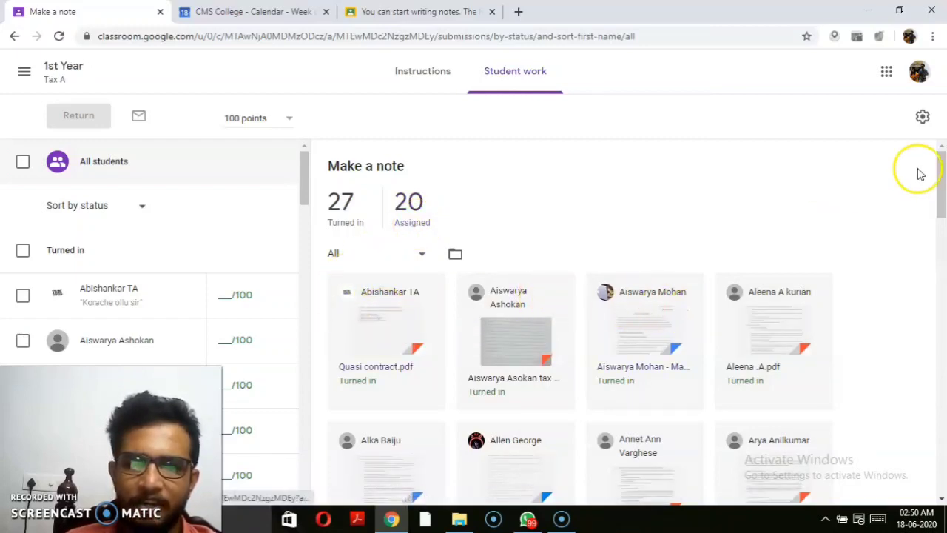
left_click_drag(944, 176, 942, 370)
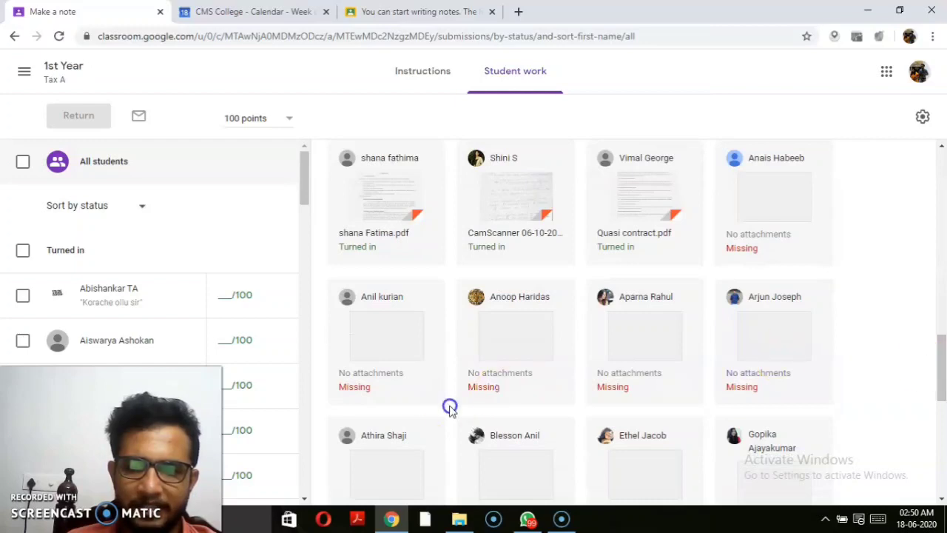
left_click_drag(942, 351, 937, 258)
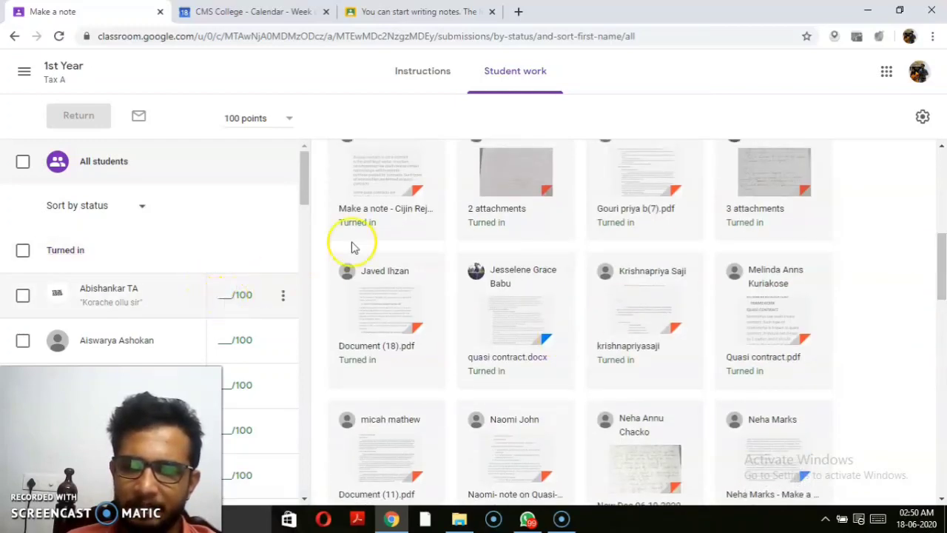
left_click(407, 83)
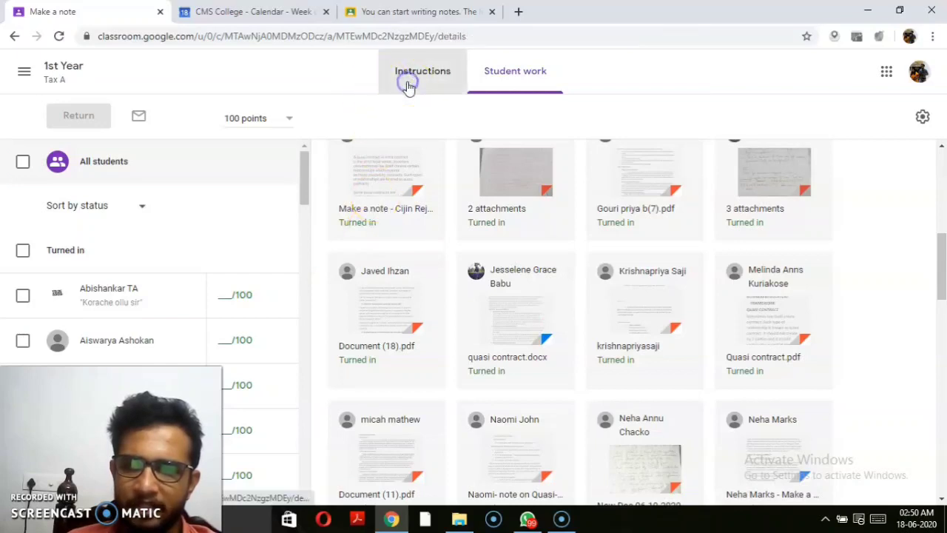
left_click(260, 12)
left_click(110, 13)
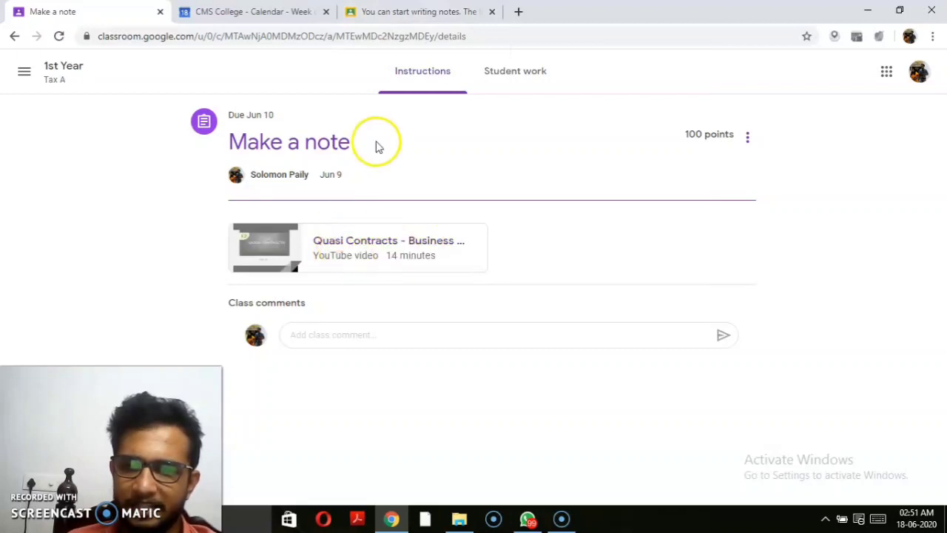
left_click(416, 13)
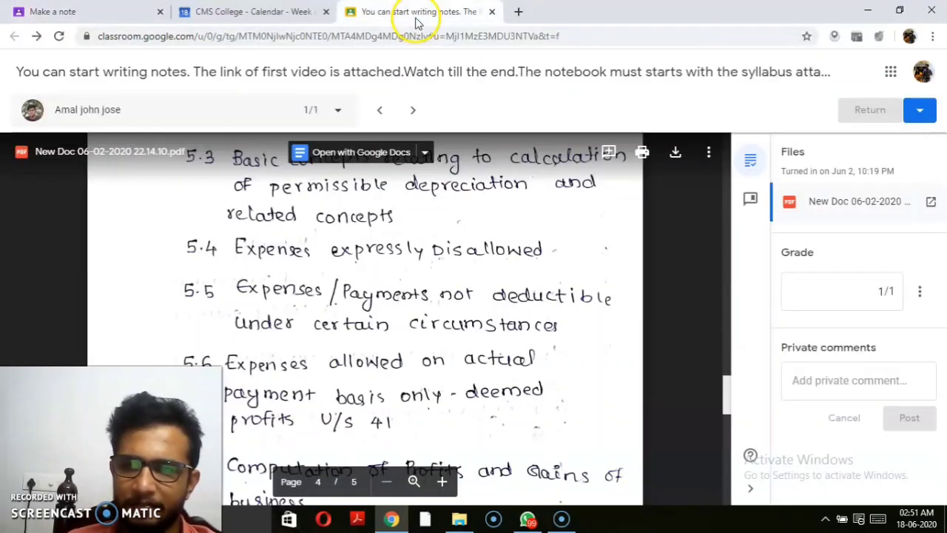
left_click(196, 20)
left_click(75, 24)
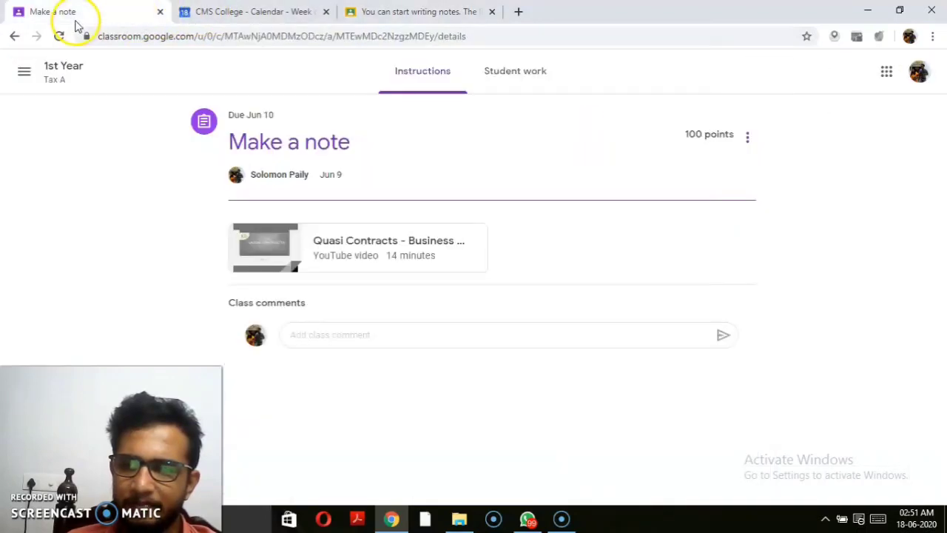
left_click(15, 35)
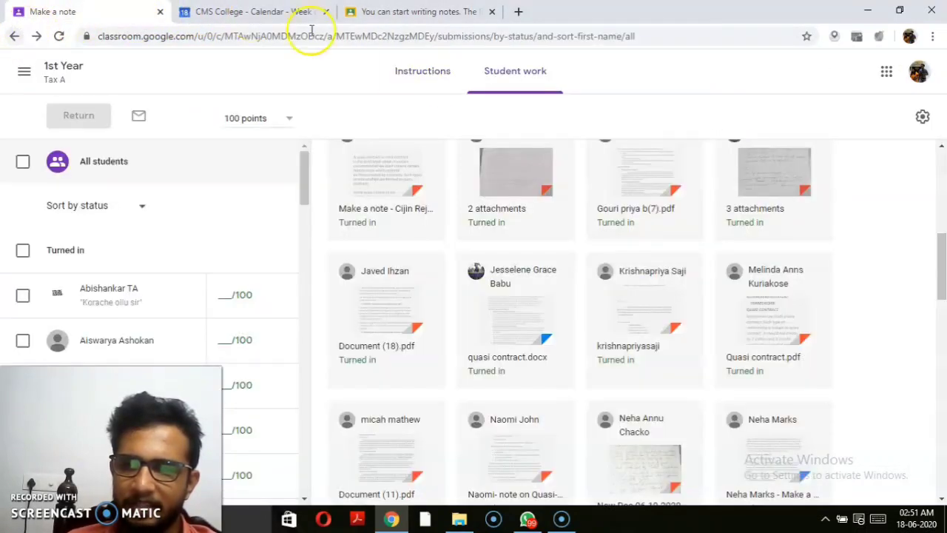
left_click(6, 37)
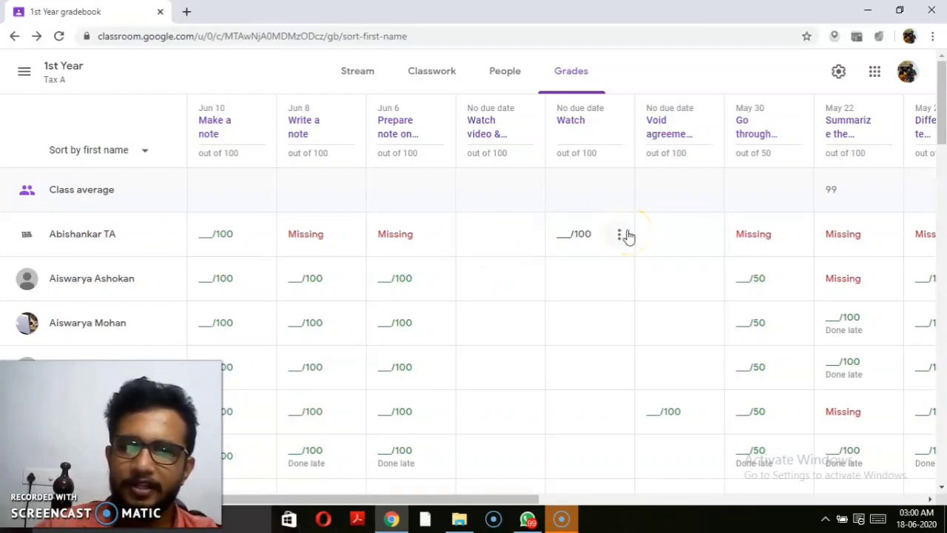
Step: Check one student's progress page, then return to the 1st Year Tax A gradebook and scroll the student rows
left_click_drag(943, 109, 943, 146)
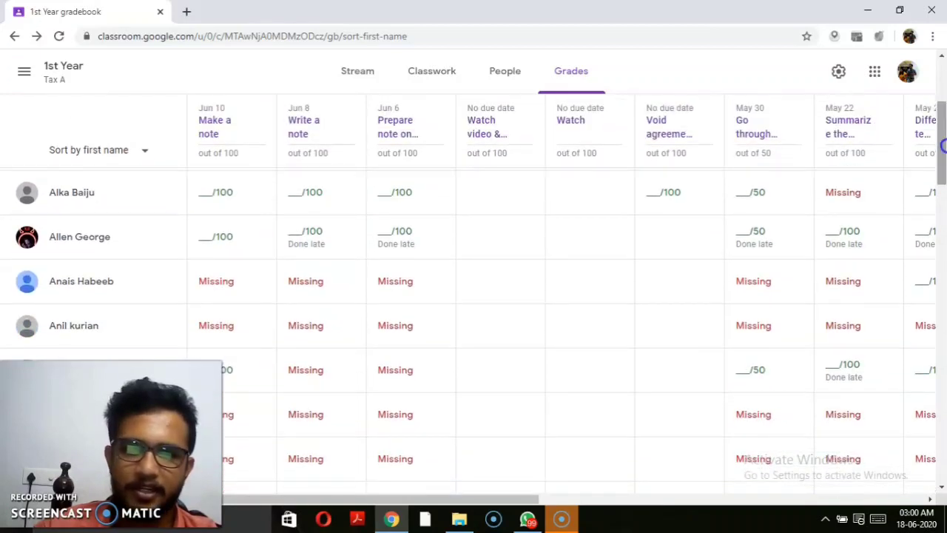
left_click(100, 236)
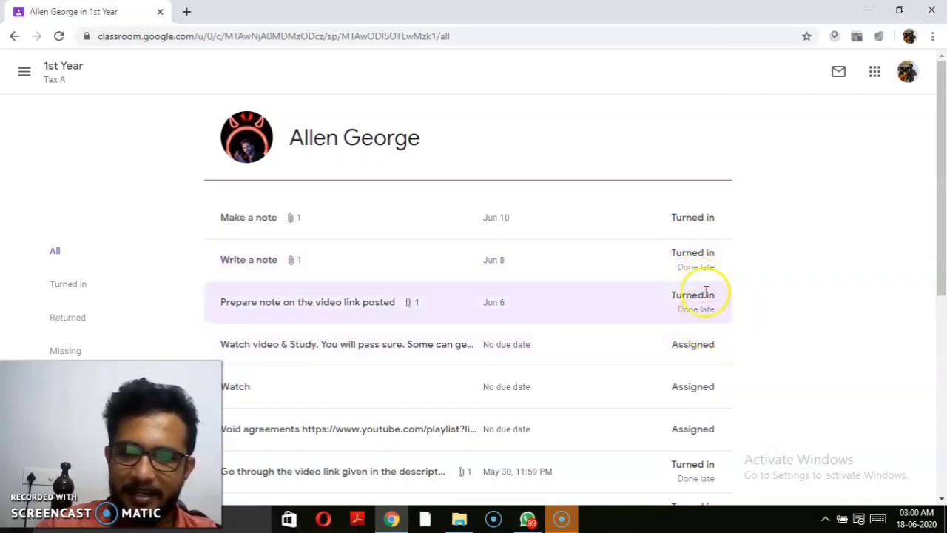
mouse_move(945, 242)
left_mouse_down()
mouse_move(940, 436)
mouse_move(936, 227)
left_mouse_up()
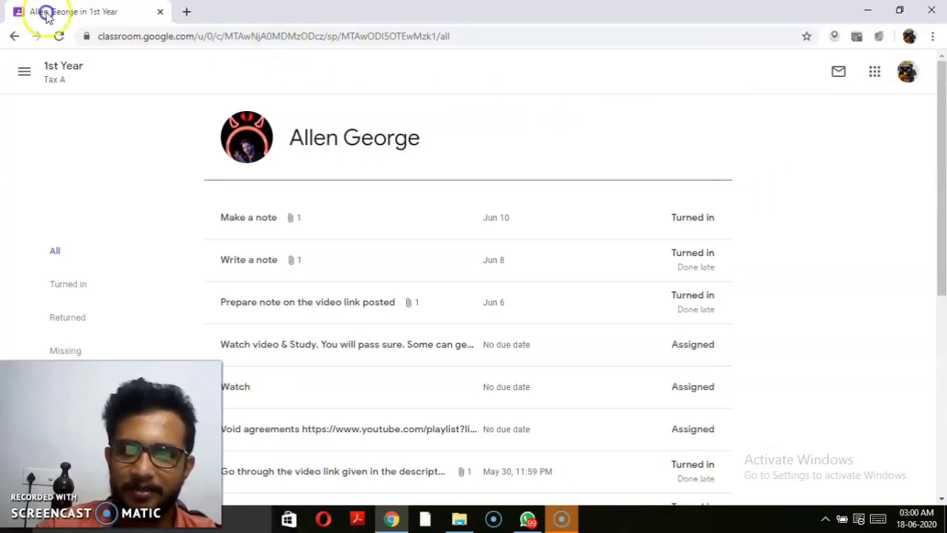
left_click(18, 37)
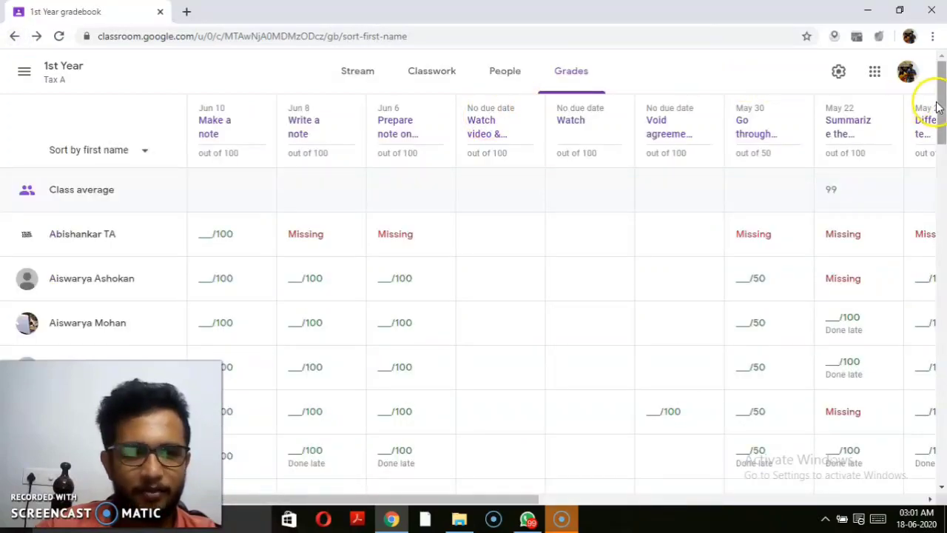
left_click_drag(942, 107, 937, 290)
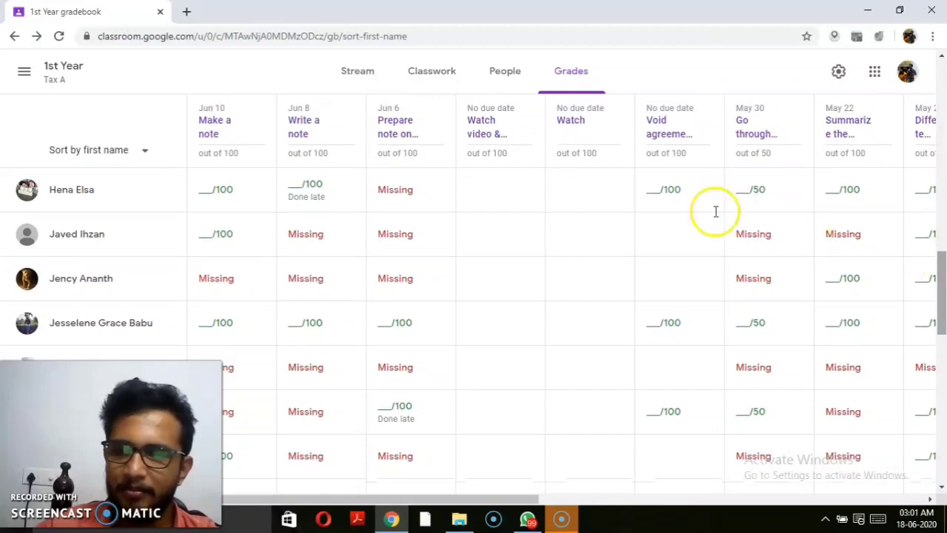
Step: Open the second-row student's progress page and expand the Make a note and important-cases assignments
left_click(83, 234)
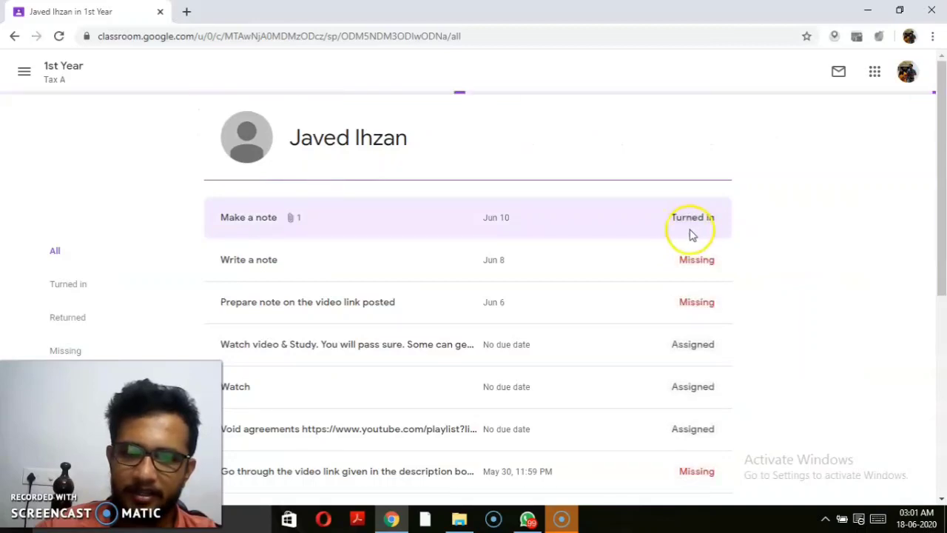
left_click(696, 231)
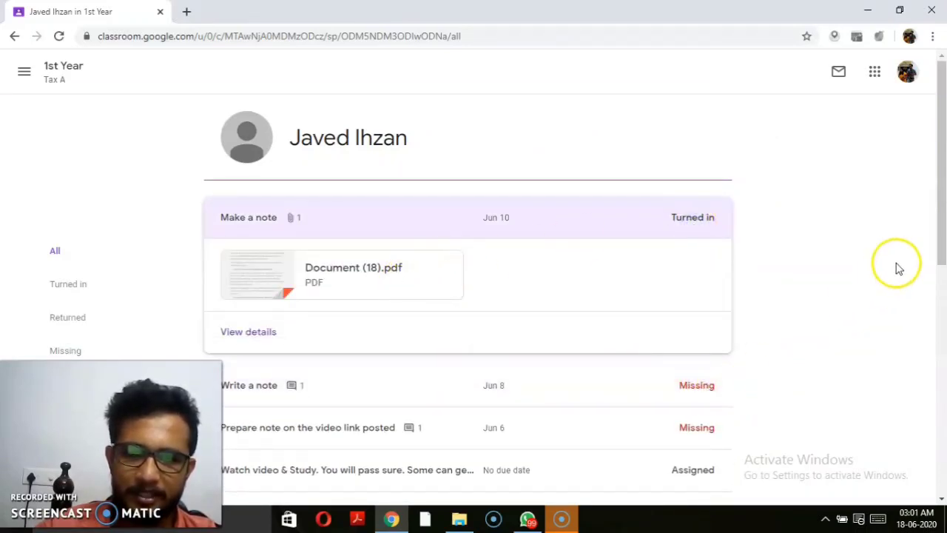
left_click_drag(945, 216, 944, 438)
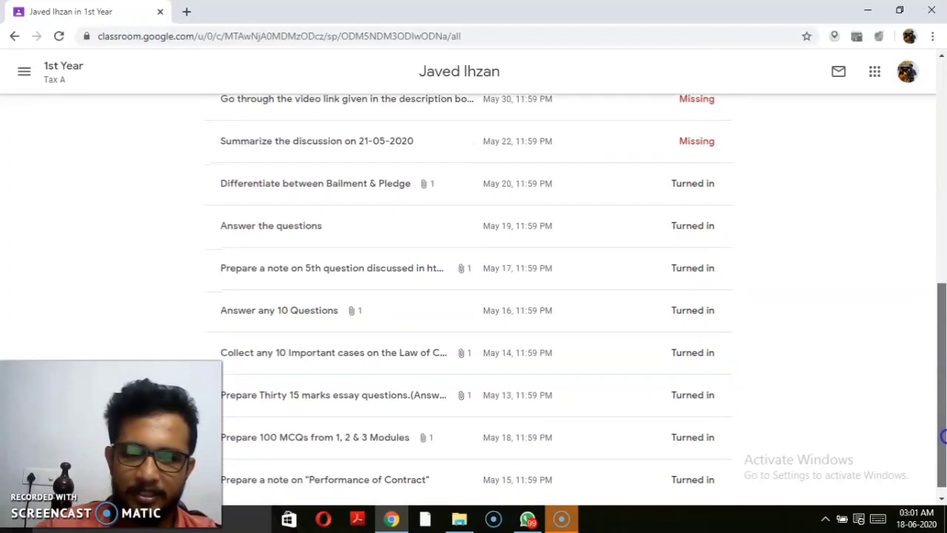
left_click(534, 368)
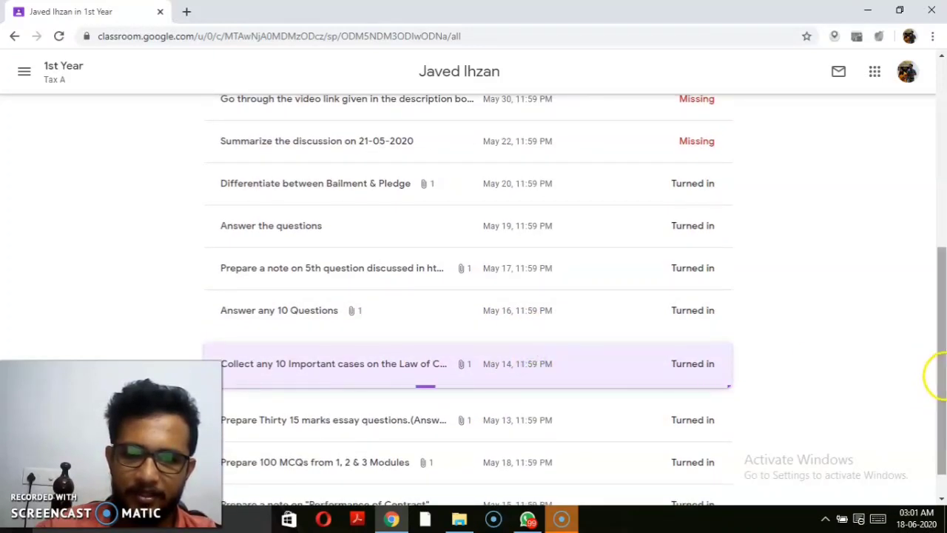
left_click_drag(941, 376, 941, 232)
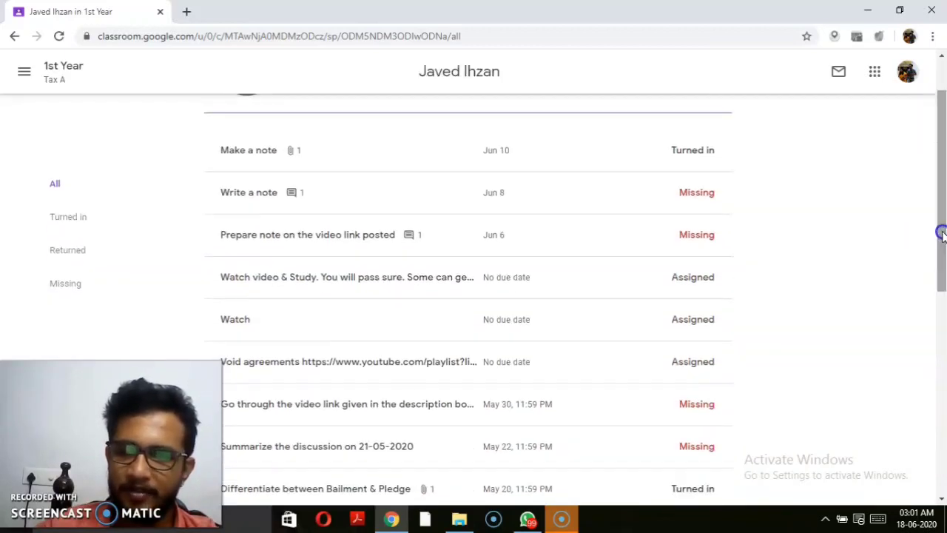
Step: Filter this student's work by Returned, then Missing, then back to All
left_click(67, 251)
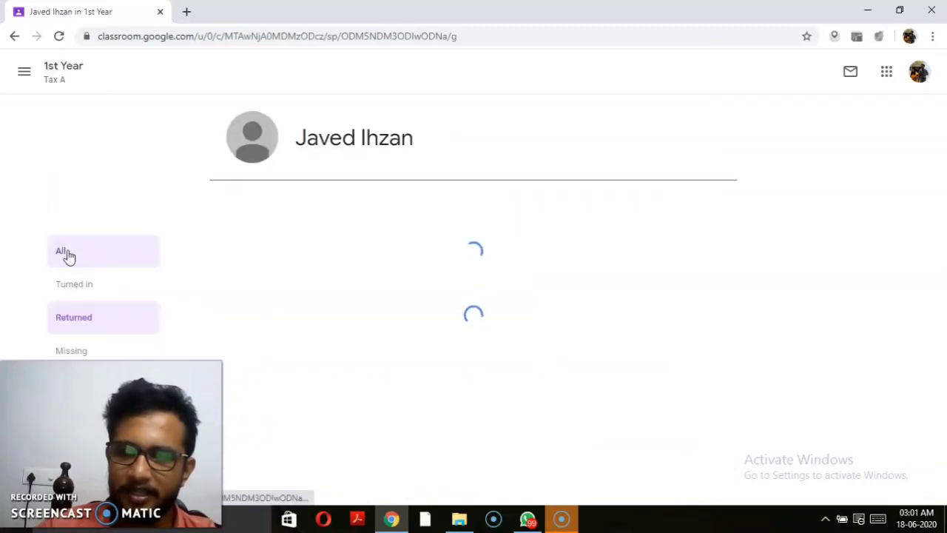
left_click(86, 353)
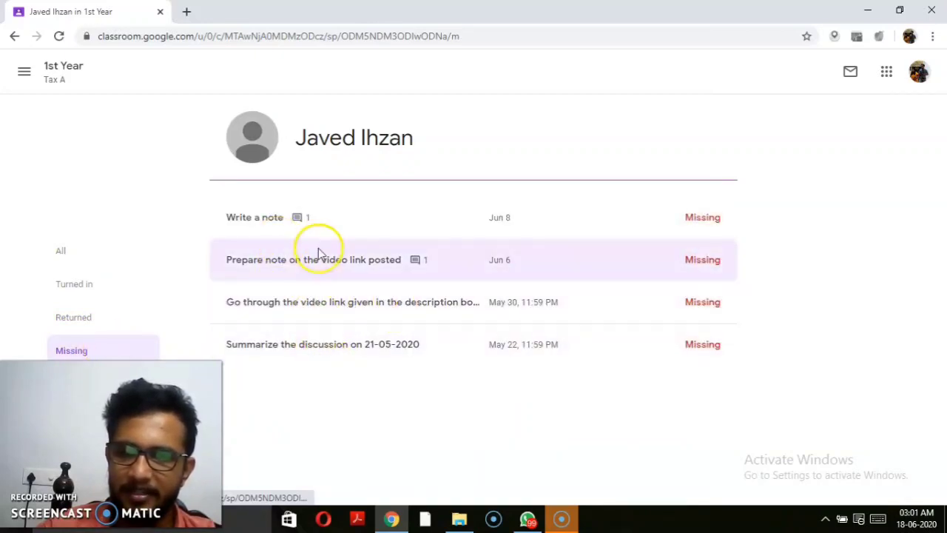
left_click(64, 263)
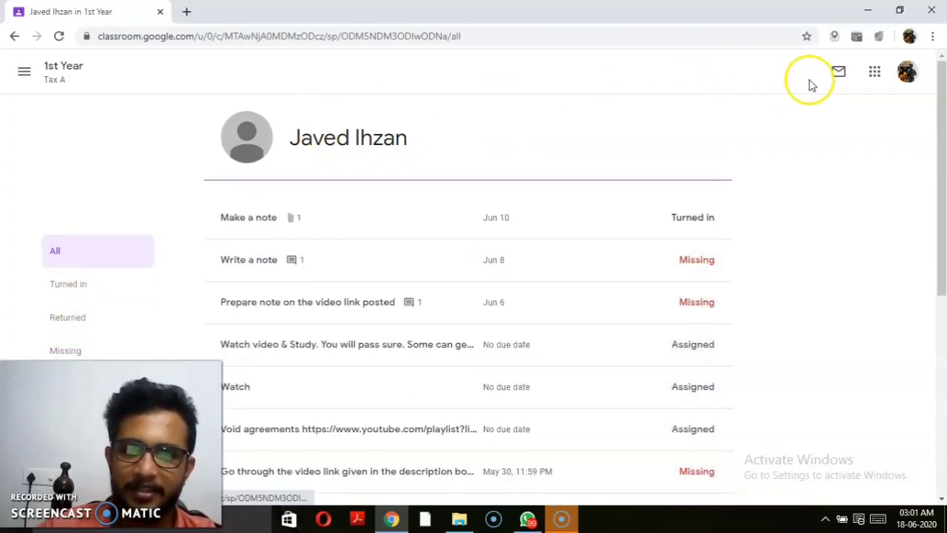
left_click(839, 74)
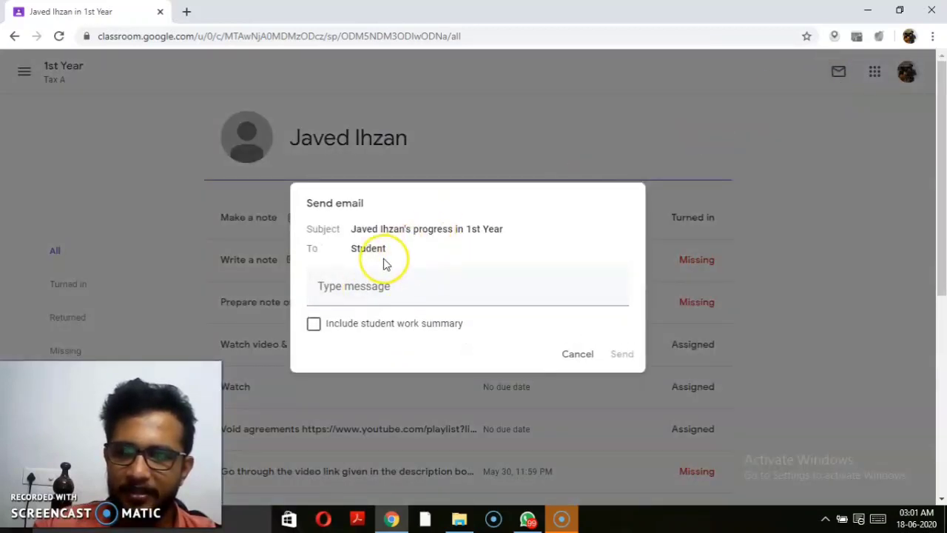
left_click(369, 287)
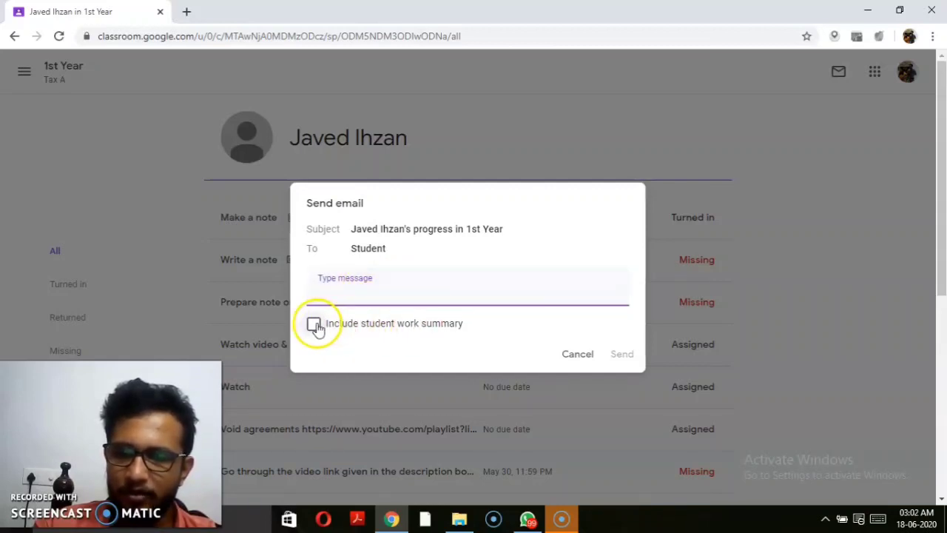
left_click(313, 323)
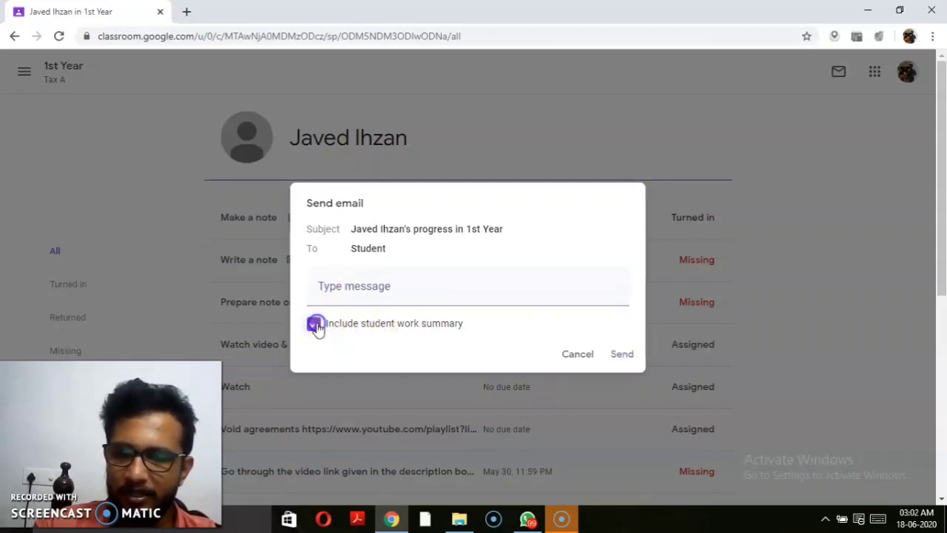
left_click(579, 355)
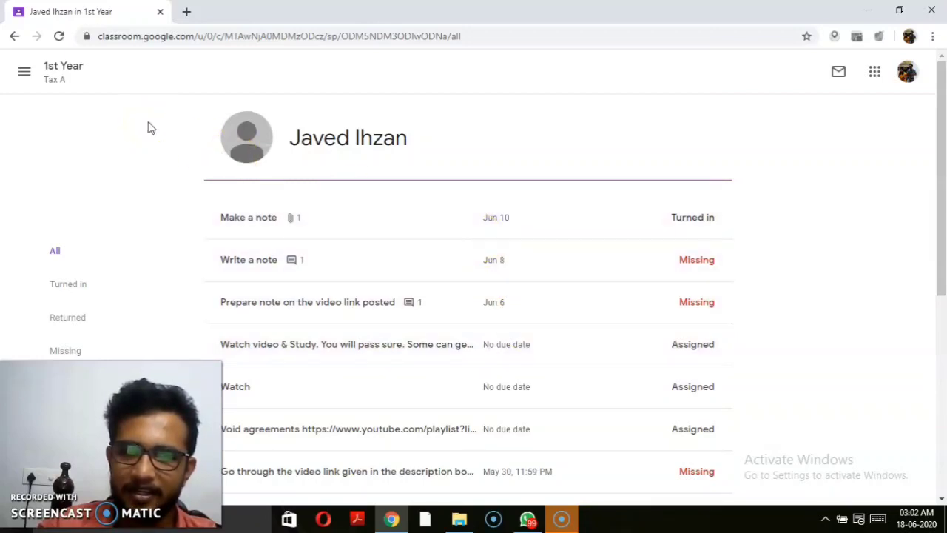
Step: Go to the Classes overview and open the 3rd Year B gradebook, showing averages 8.54/10 and 0.92/1
left_click(24, 71)
left_click(30, 74)
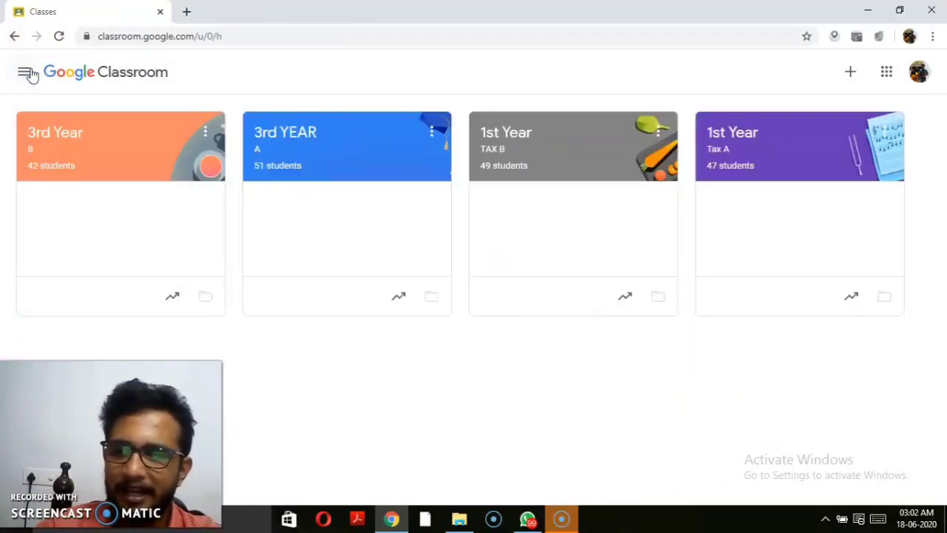
left_click(176, 296)
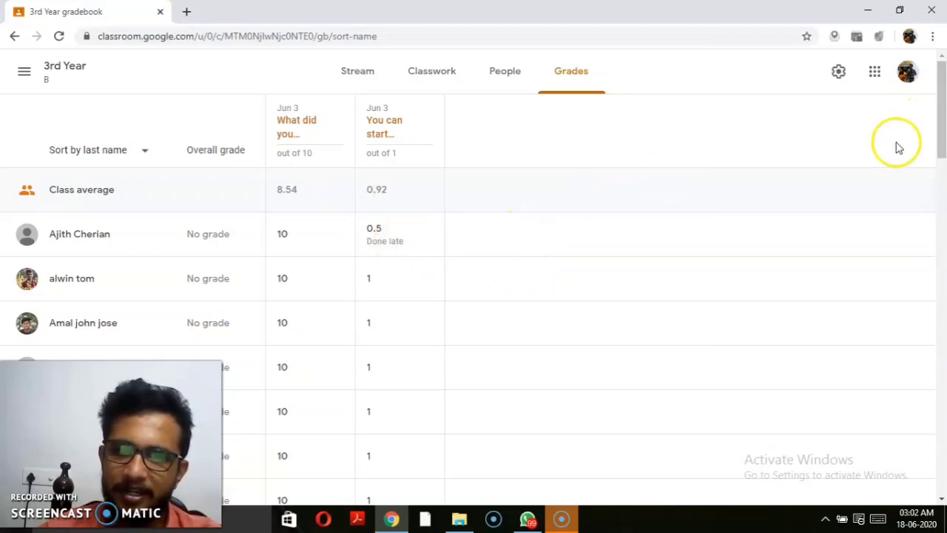
mouse_move(942, 116)
left_mouse_down()
mouse_move(942, 212)
mouse_move(938, 100)
left_mouse_up()
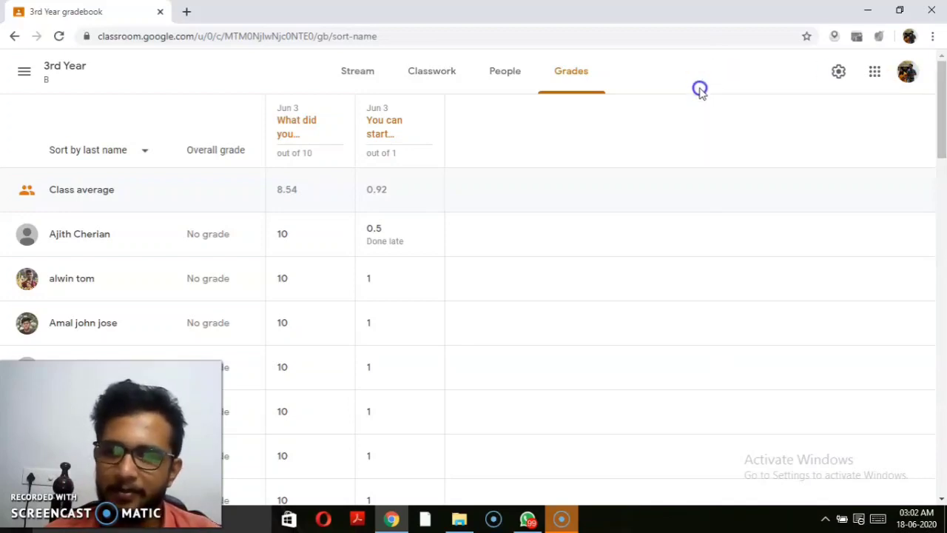
left_click(580, 89)
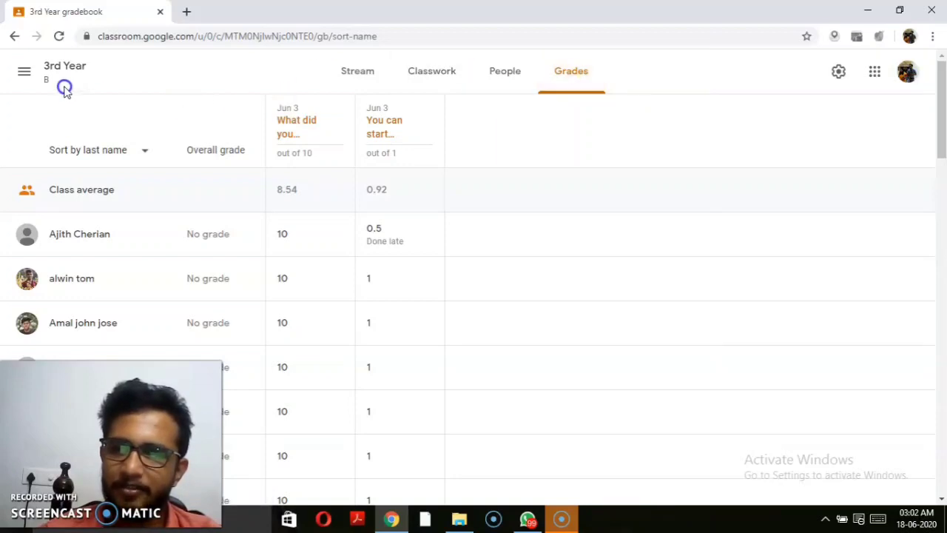
Step: Open the To-do review list and filter it to the 3rd Year class
left_click(25, 76)
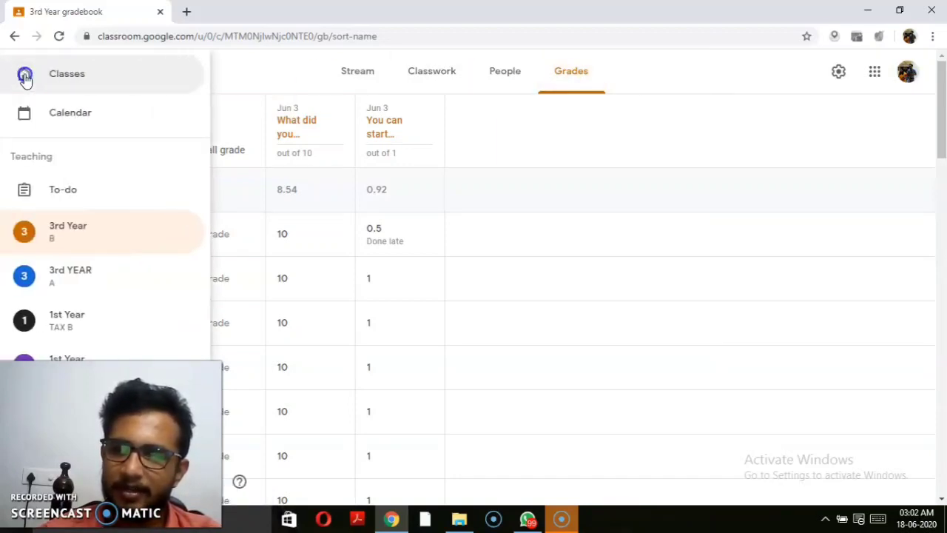
left_click(74, 146)
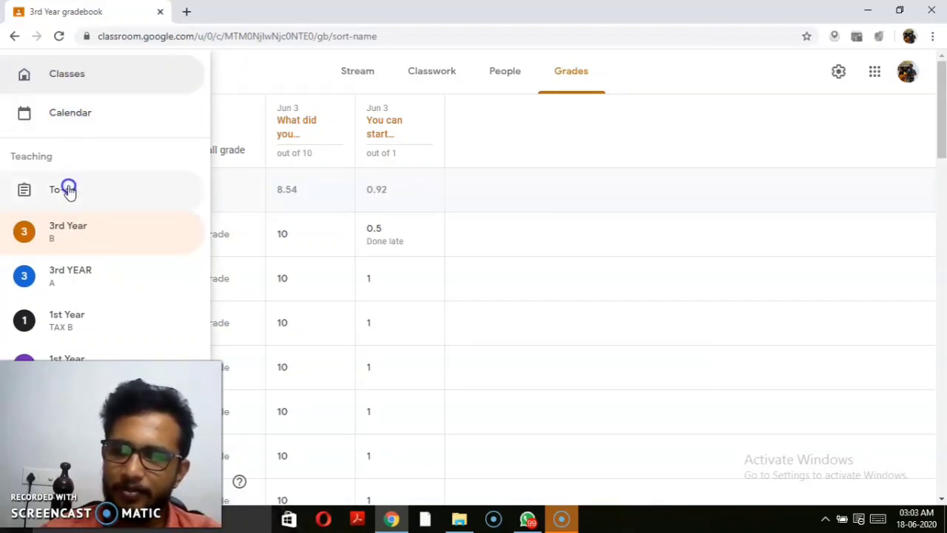
left_click(68, 189)
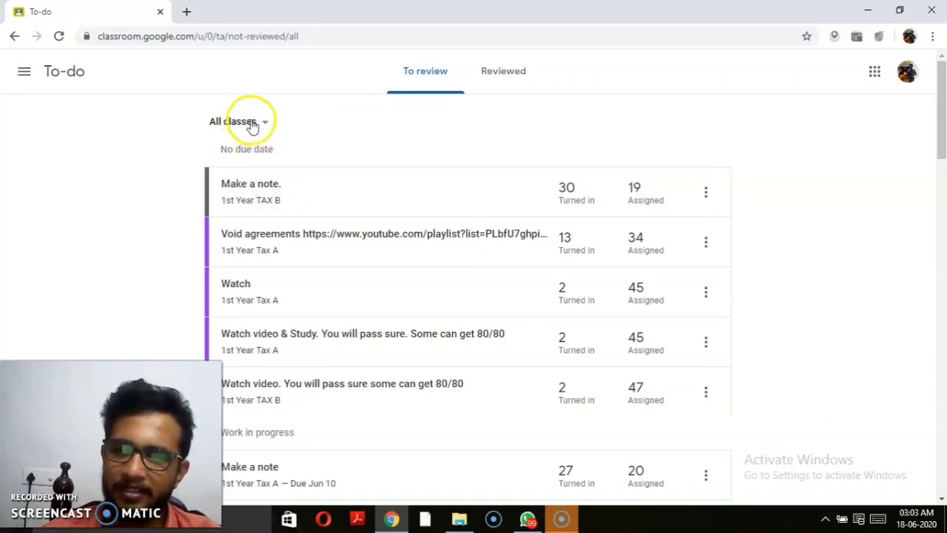
left_click(262, 123)
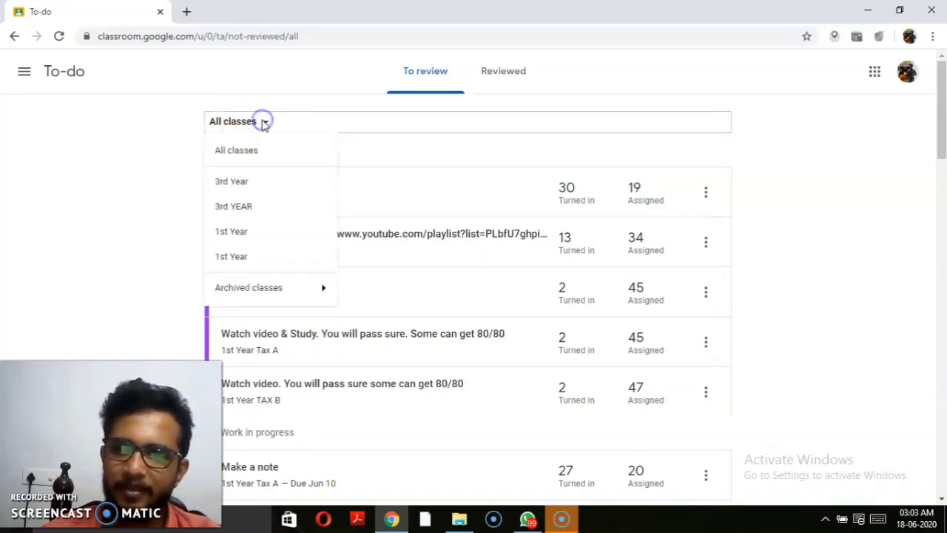
left_click(250, 180)
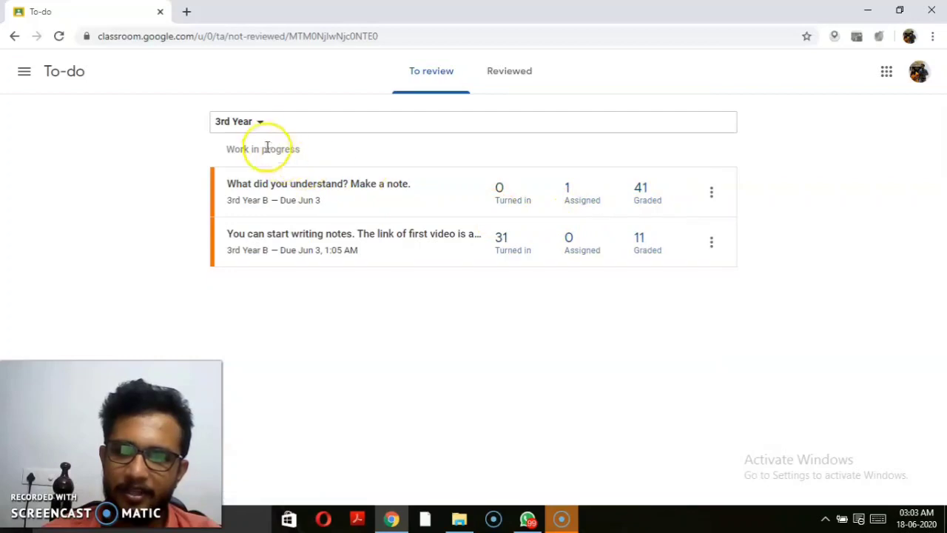
Step: Switch the To-do filter to 1st Year TAX B and scroll through its assignments to review
left_click(260, 124)
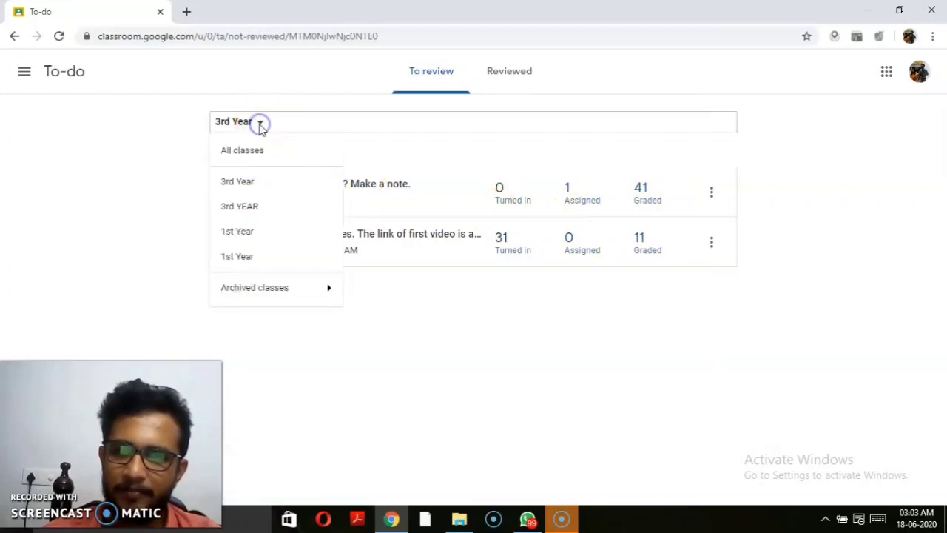
left_click(244, 230)
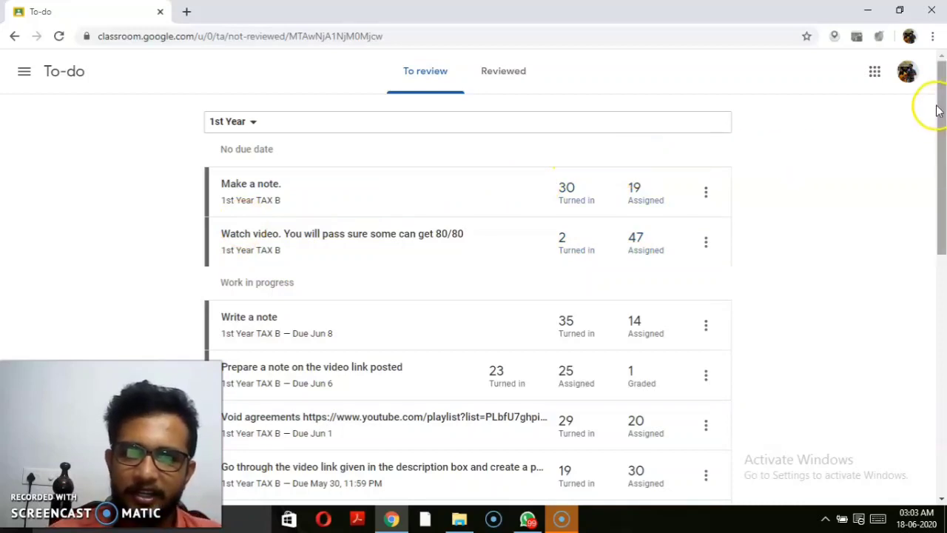
left_click_drag(942, 113, 943, 175)
left_click_drag(942, 210, 942, 356)
left_click_drag(943, 406, 934, 311)
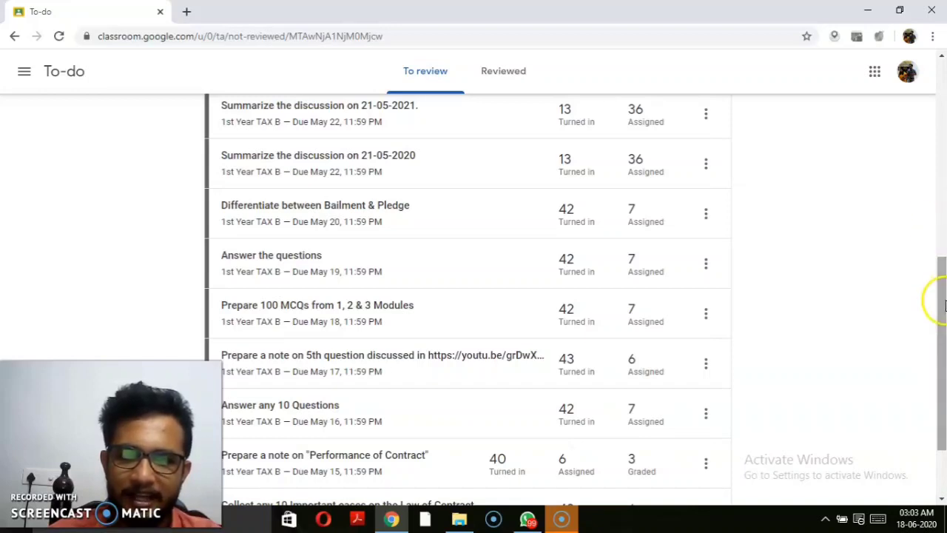
left_click_drag(938, 296, 941, 87)
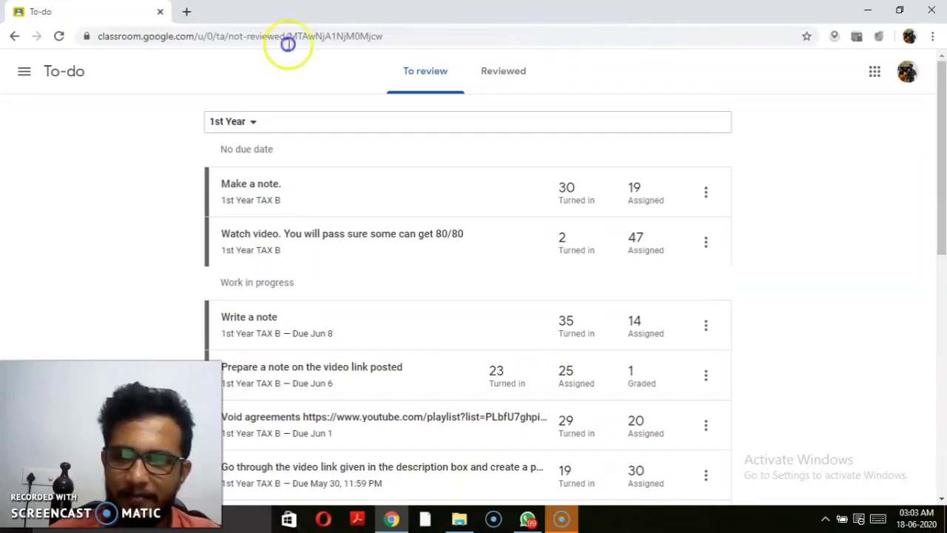
left_click(26, 77)
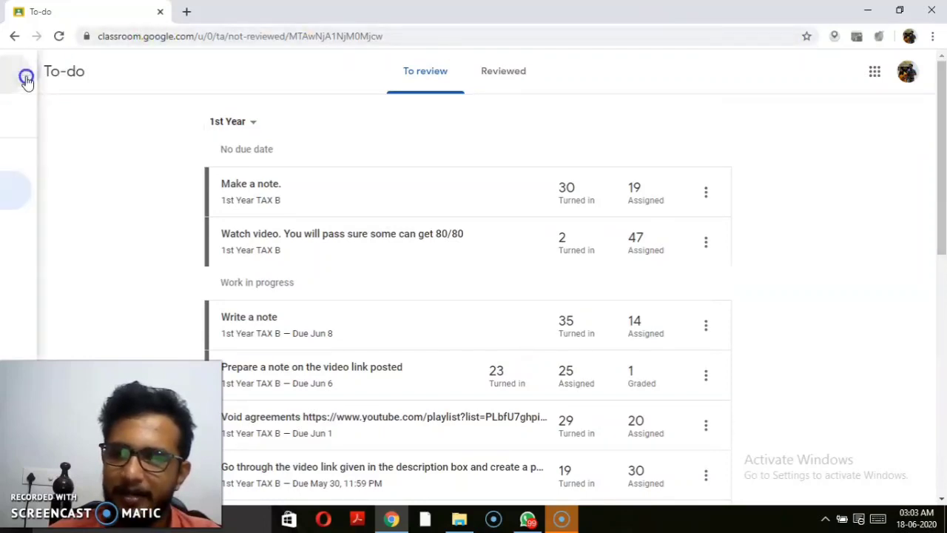
Step: Open the 3rd Year B class Drive folder from the classes overview
left_click(45, 77)
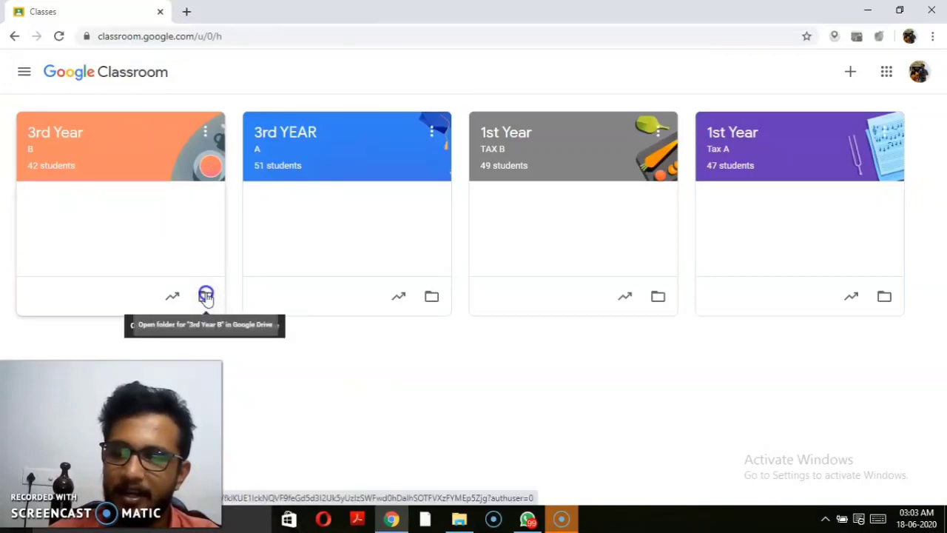
left_click(206, 296)
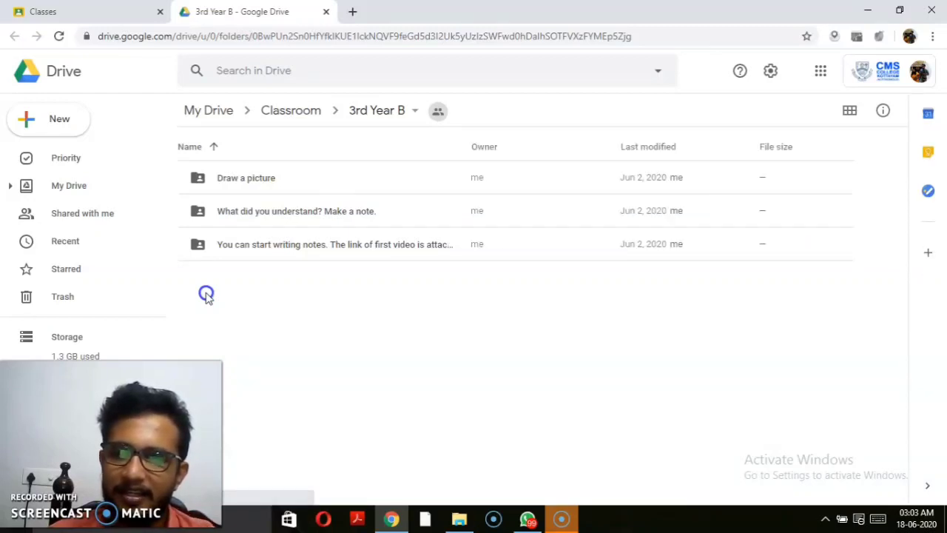
Step: Open the 'You can start writing notes' folder and scroll through the students' submitted PDFs and JPGs
left_click(275, 213)
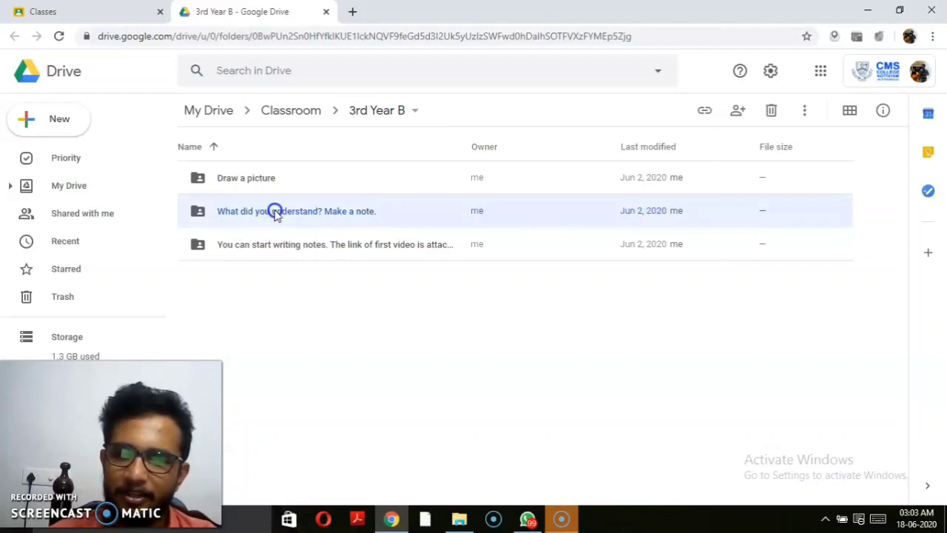
double_click(194, 247)
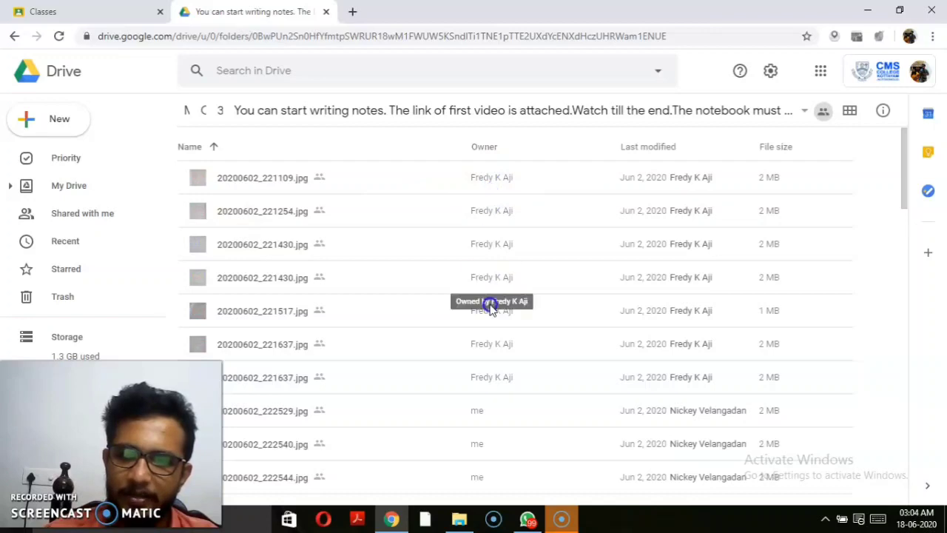
left_click_drag(904, 180, 905, 466)
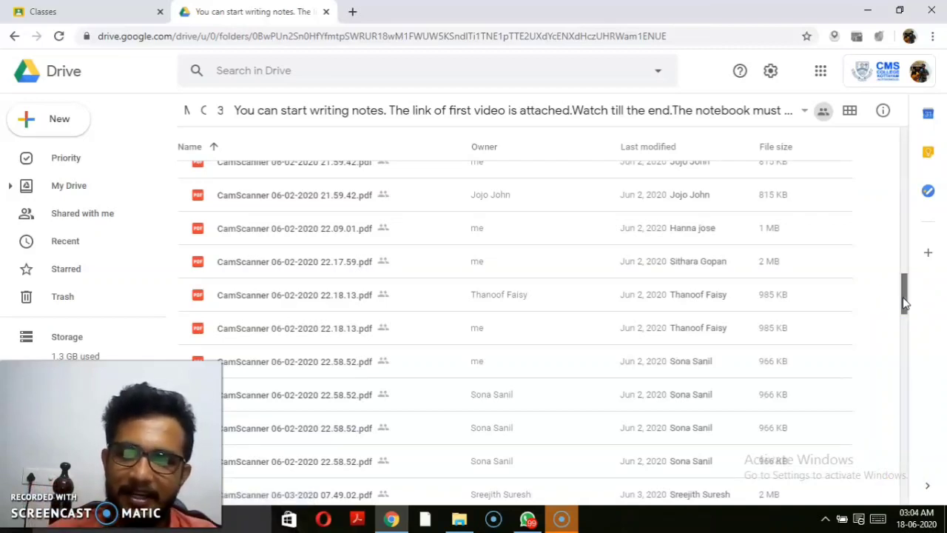
left_click_drag(902, 296, 903, 304)
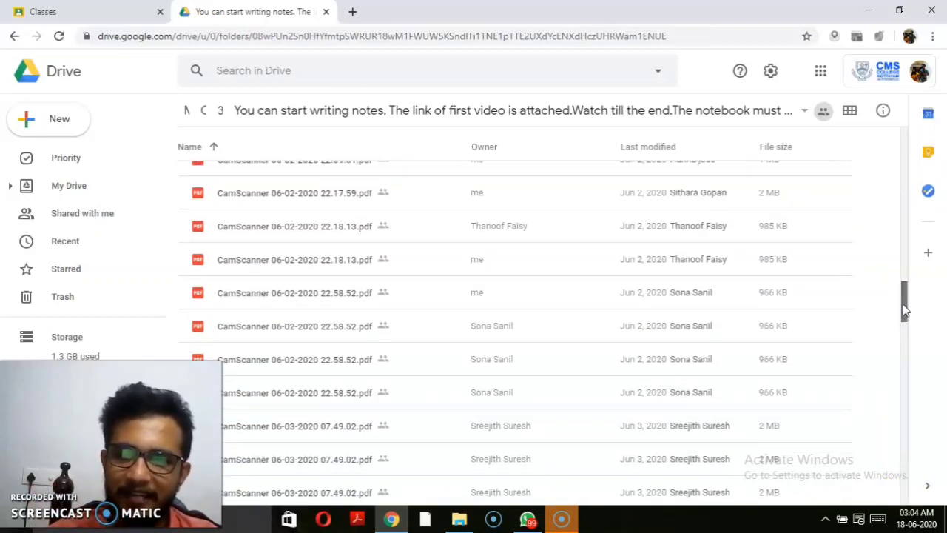
left_click(903, 305)
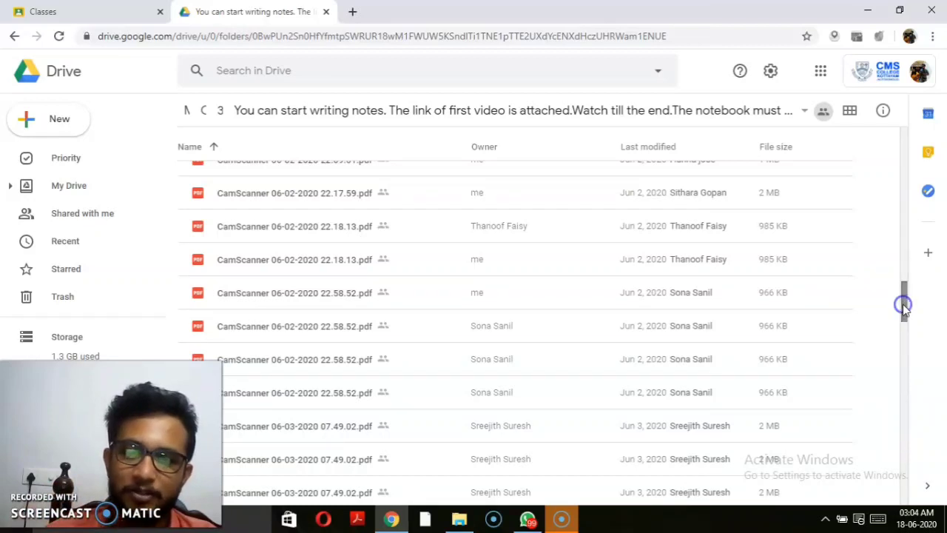
left_click_drag(904, 317, 904, 379)
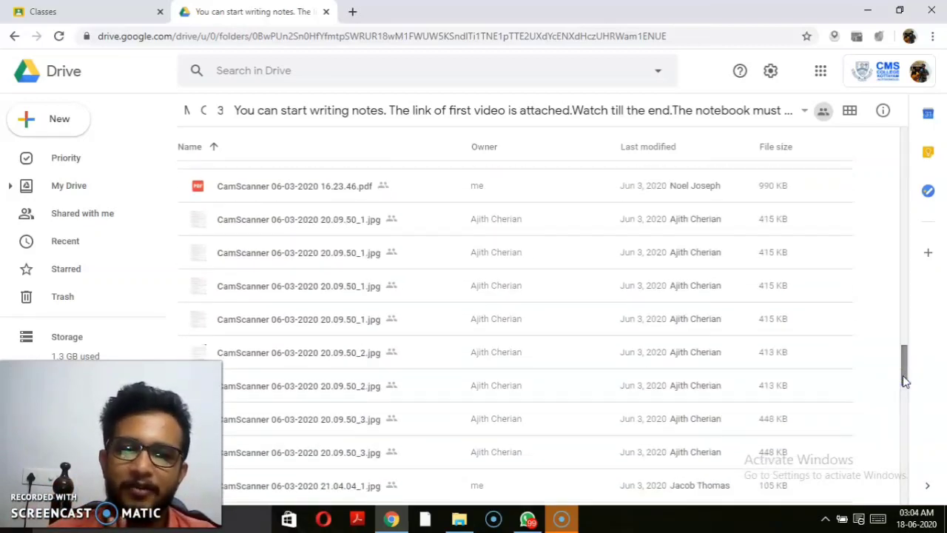
left_click(904, 435)
left_click_drag(904, 412, 903, 469)
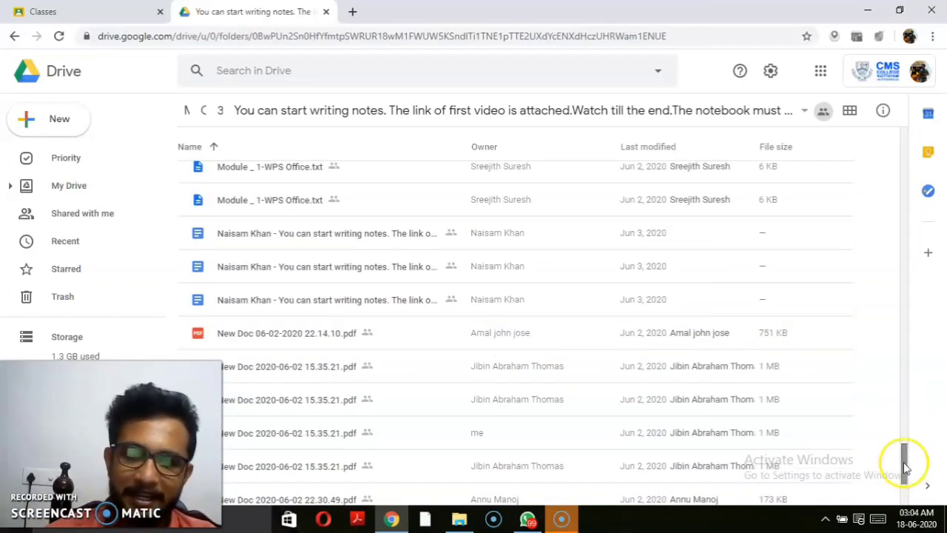
scroll(904, 460, "down", 2)
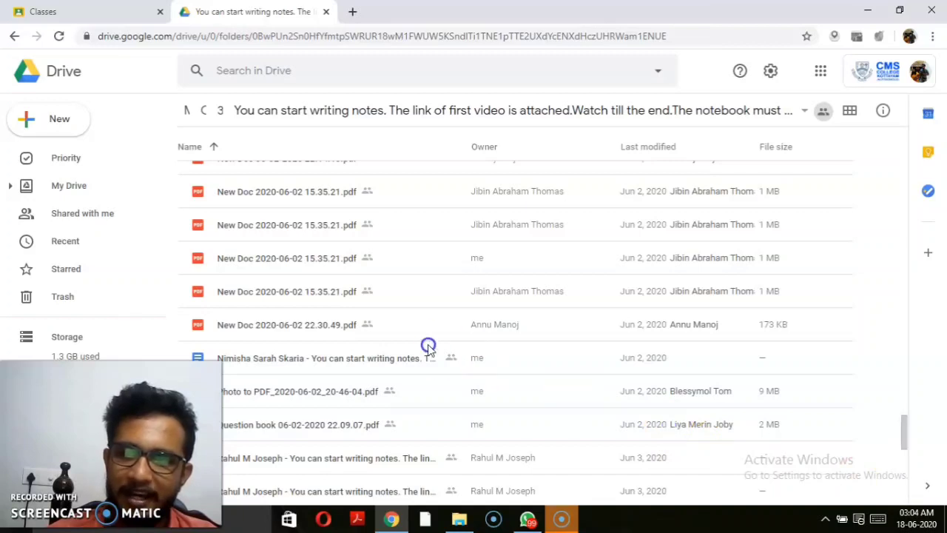
left_click(86, 11)
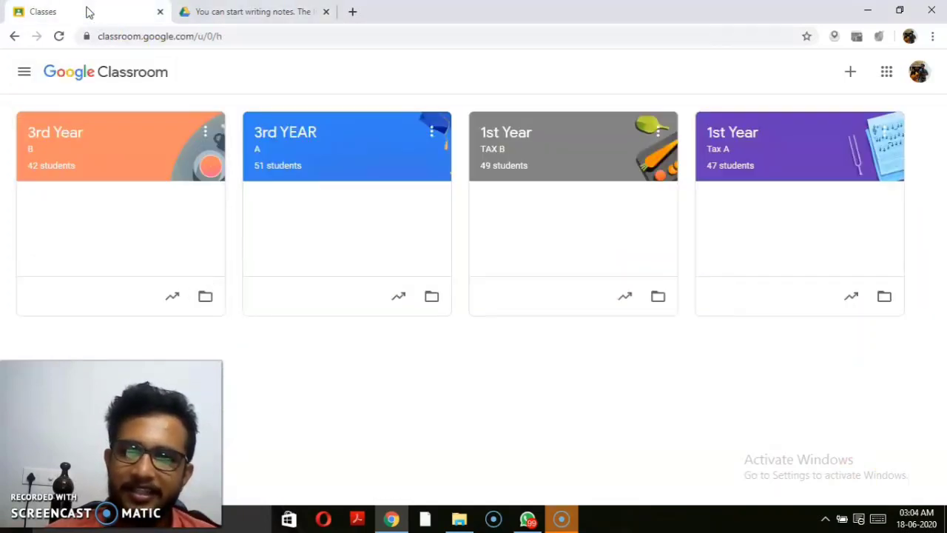
Step: Archive the 3rd Year B class from its card menu and confirm
left_click(204, 131)
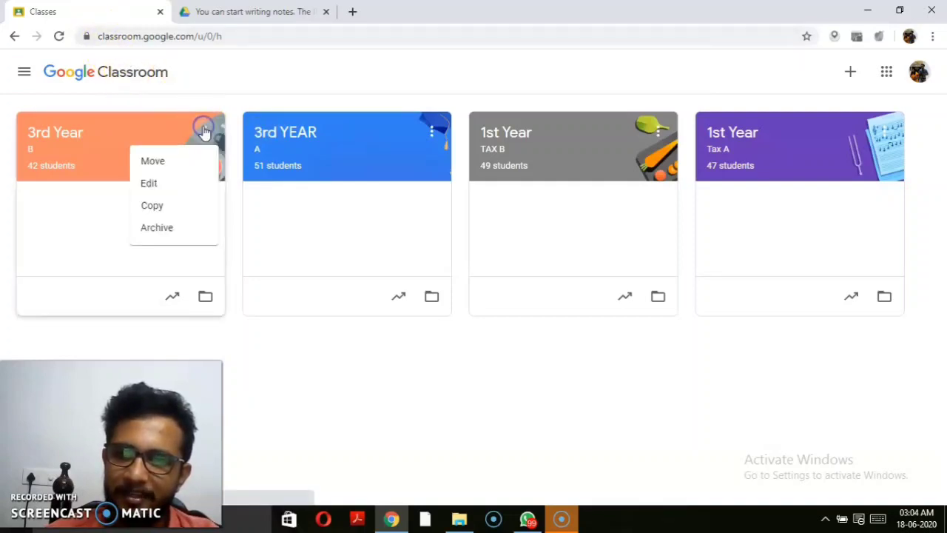
left_click(158, 225)
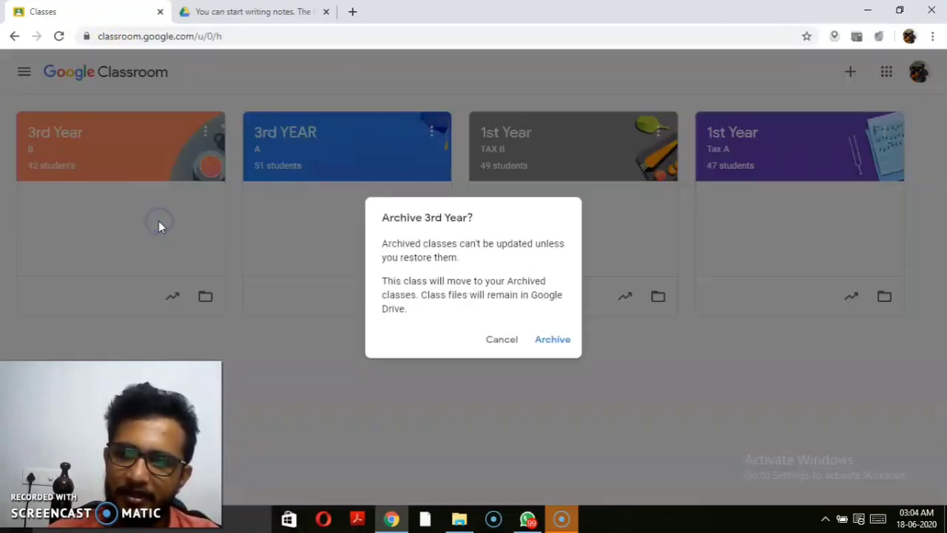
left_click(544, 341)
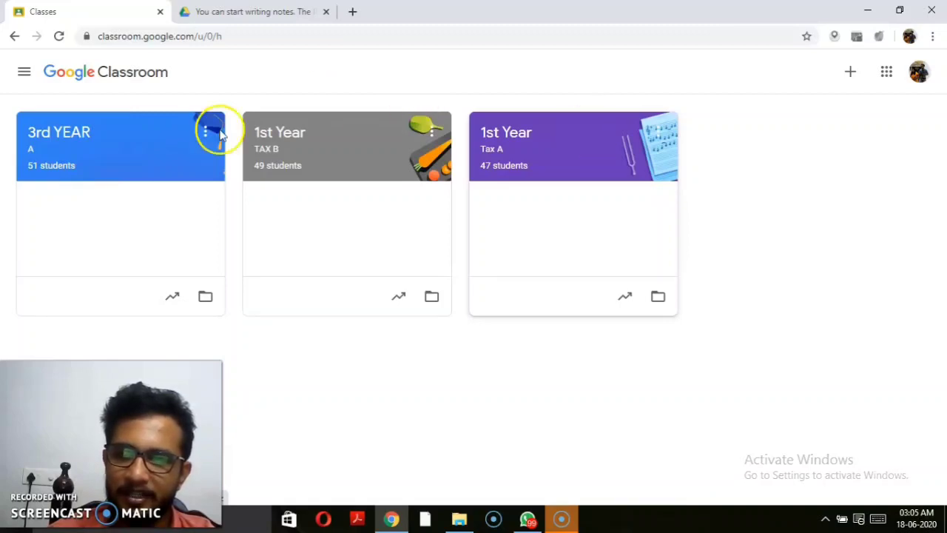
Step: Open 3rd YEAR A, view its Classwork and People, check a student's page, and return to People
left_click(88, 138)
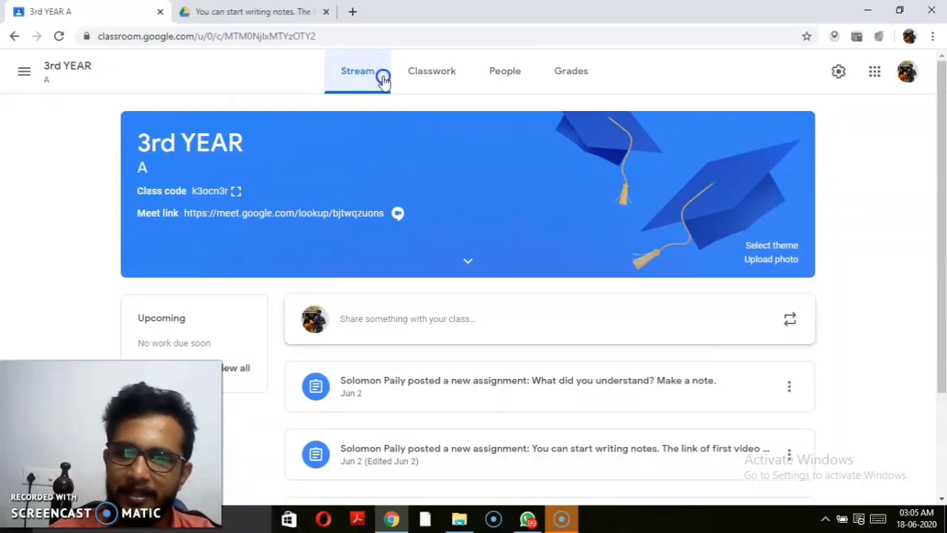
left_click(417, 78)
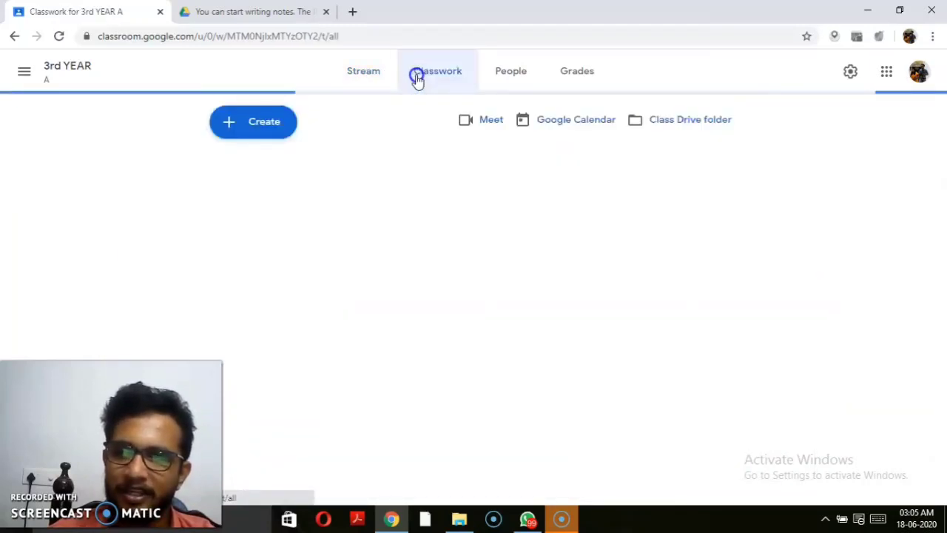
left_click(503, 79)
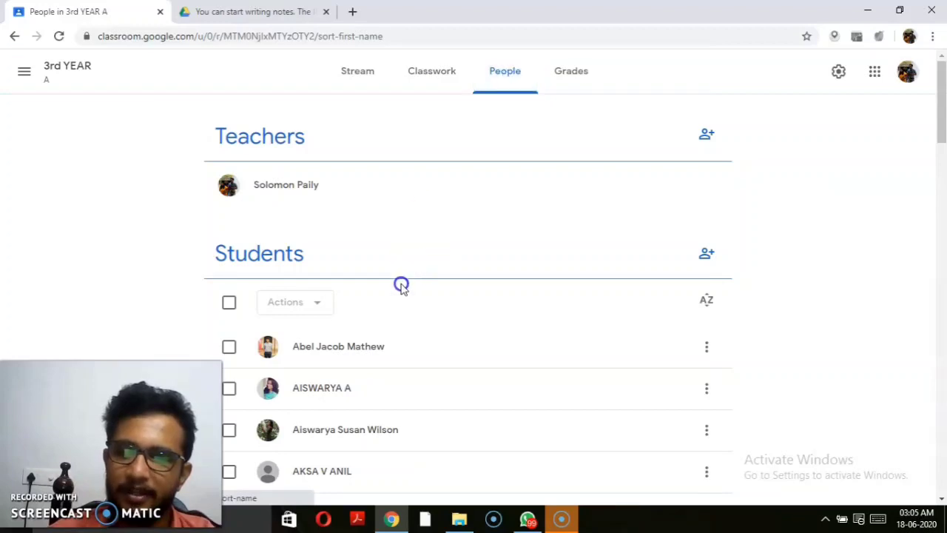
left_click(368, 347)
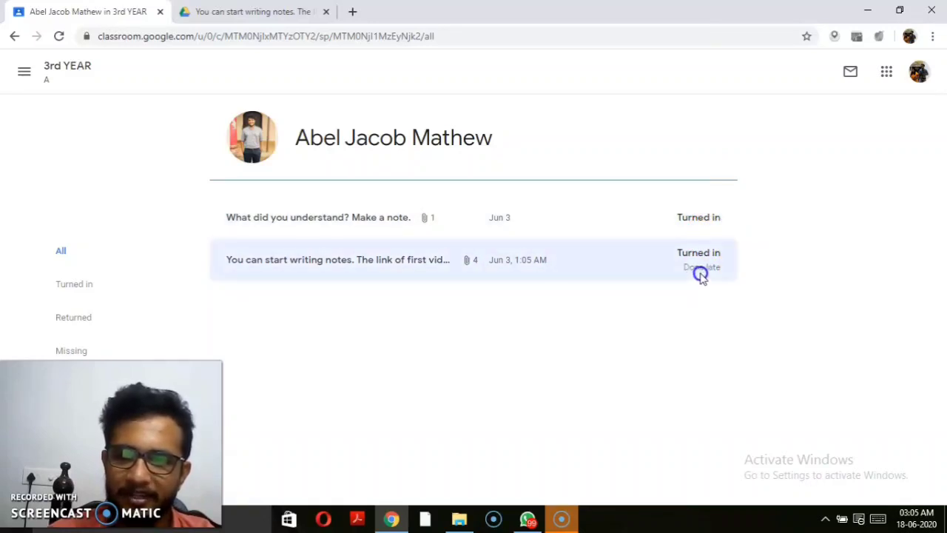
left_click(15, 36)
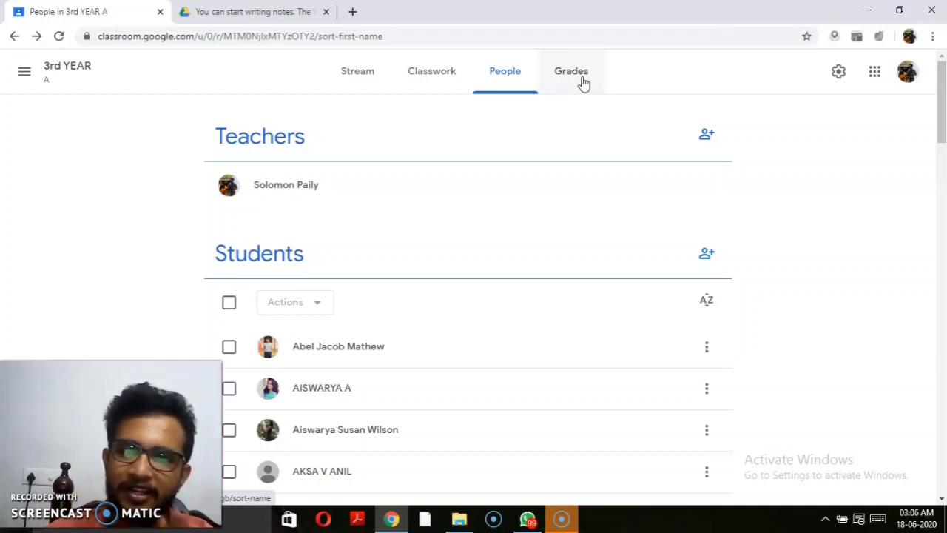
Step: In the 3rd YEAR A gradebook, view student work for the What did you understand? and note-writing assignments
left_click(582, 77)
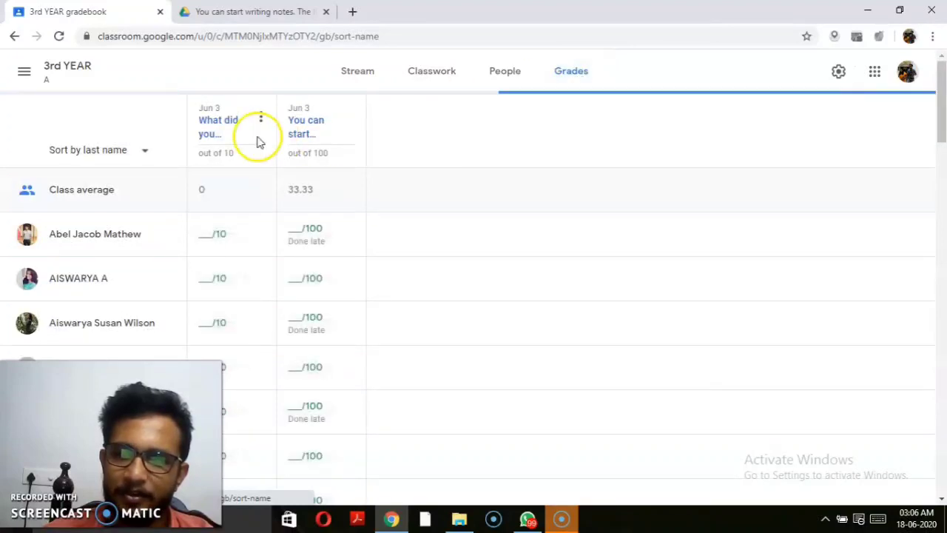
left_click(222, 125)
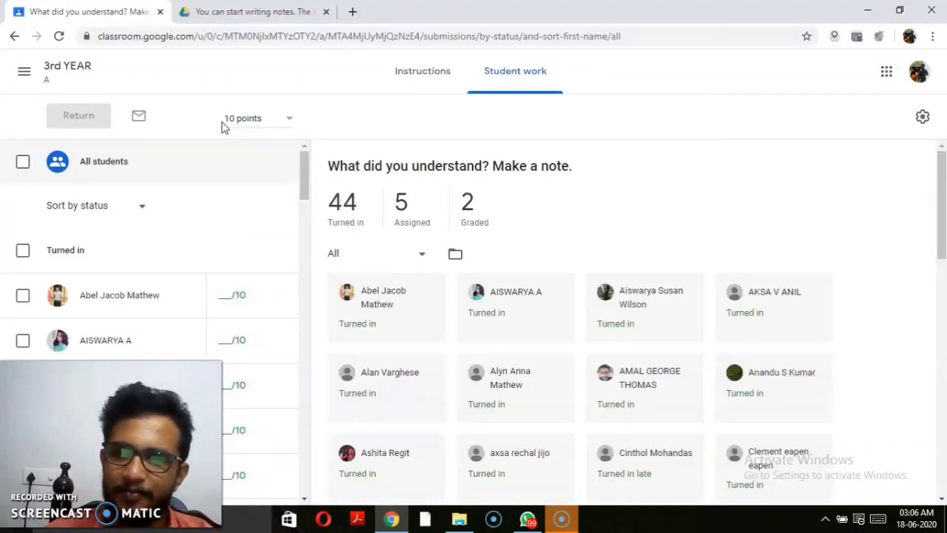
left_click(14, 36)
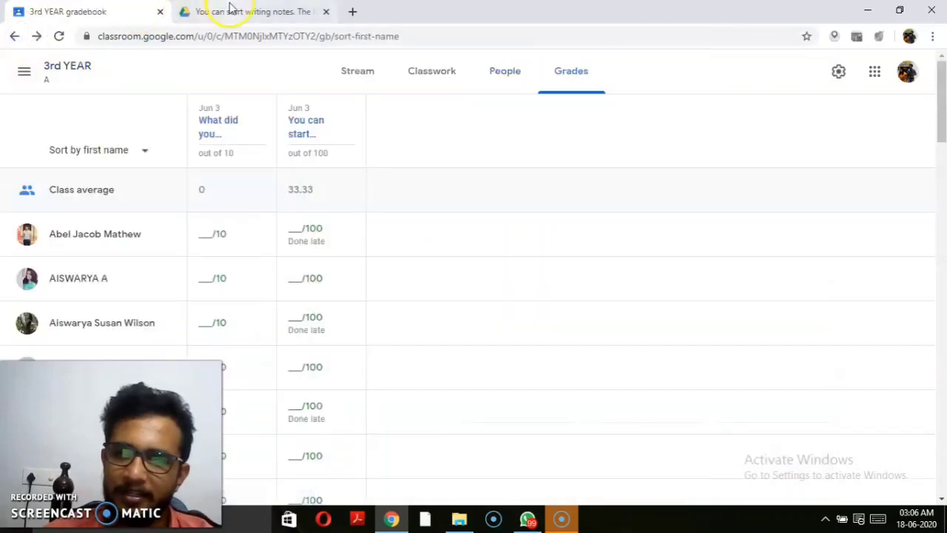
left_click(315, 123)
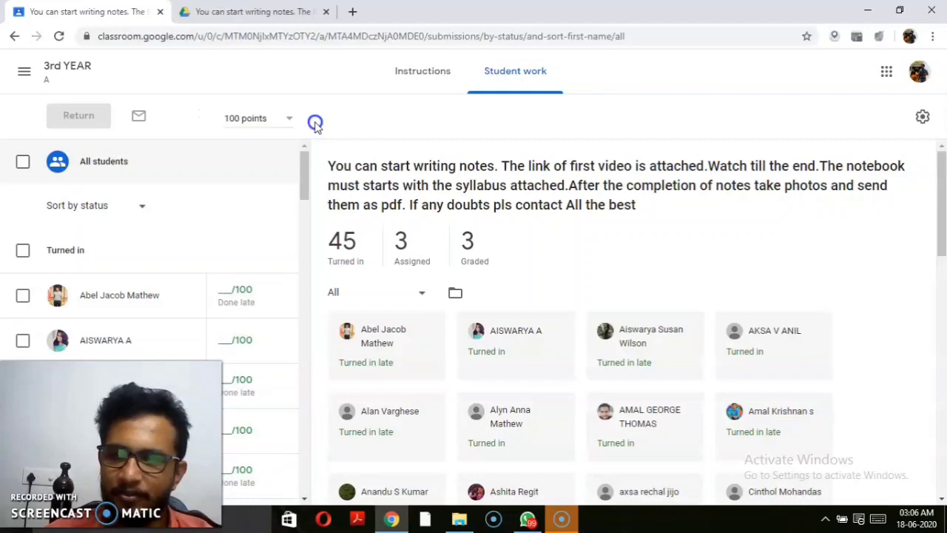
left_click(14, 36)
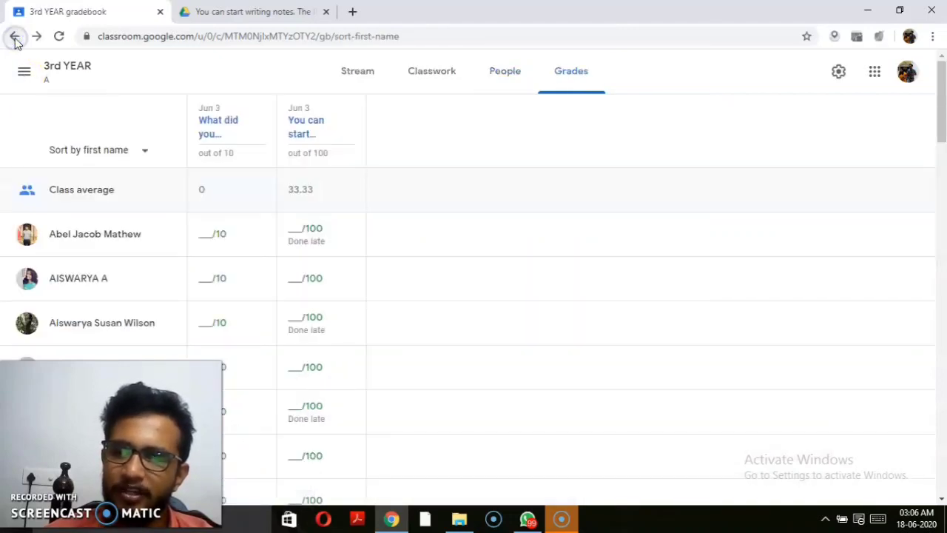
Step: Open another student's progress page, start a progress email, and cancel it unsent
left_click(82, 326)
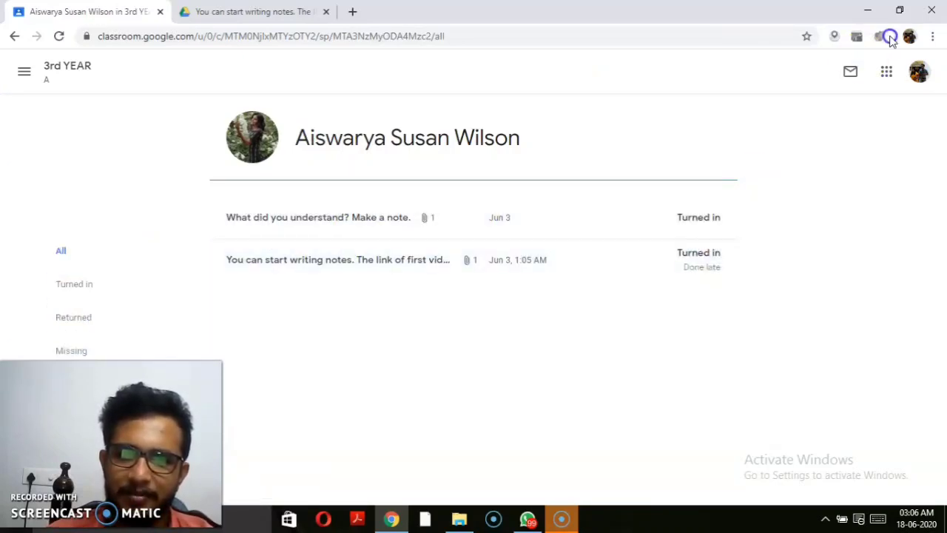
left_click(855, 70)
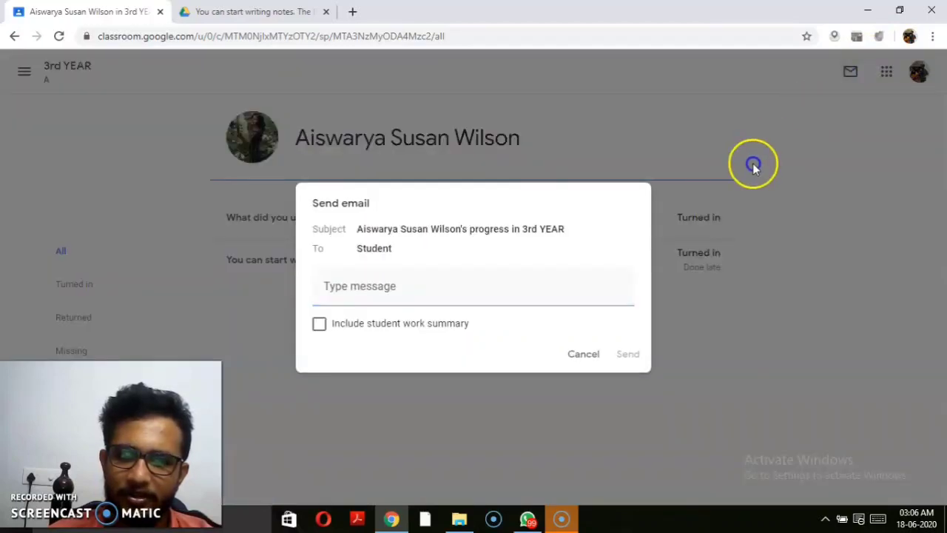
left_click(584, 358)
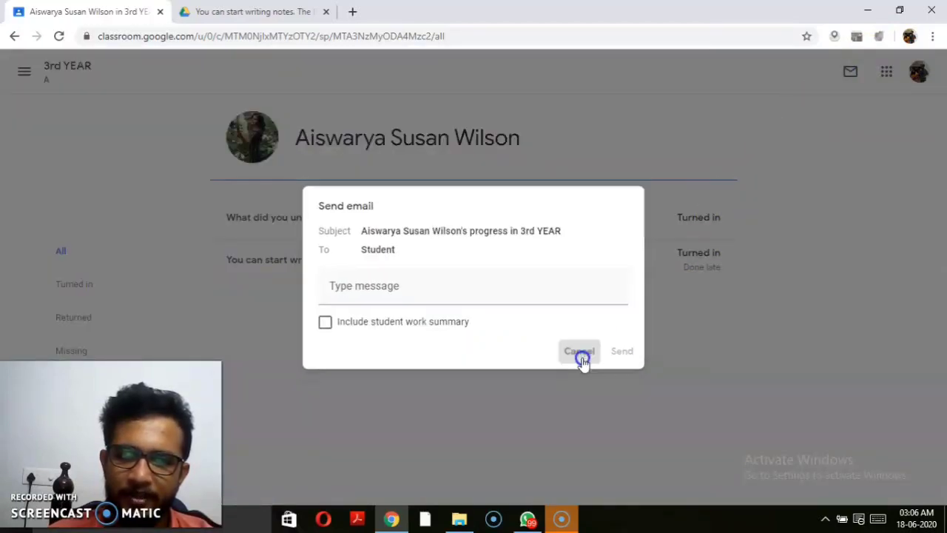